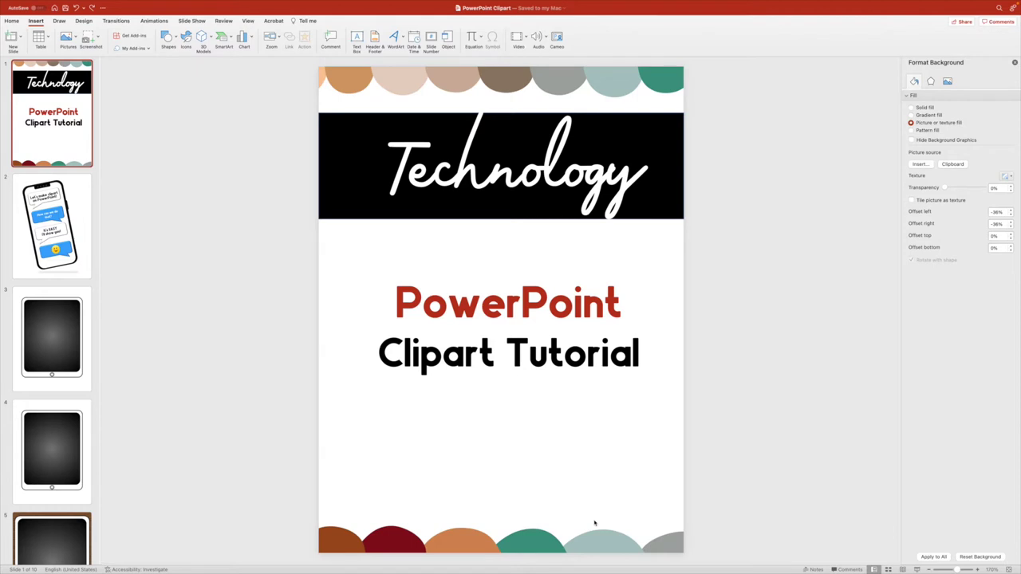
Review the phone chat clipart on slide 2 and the tablet clipart on slide 3.
left_click(50, 229)
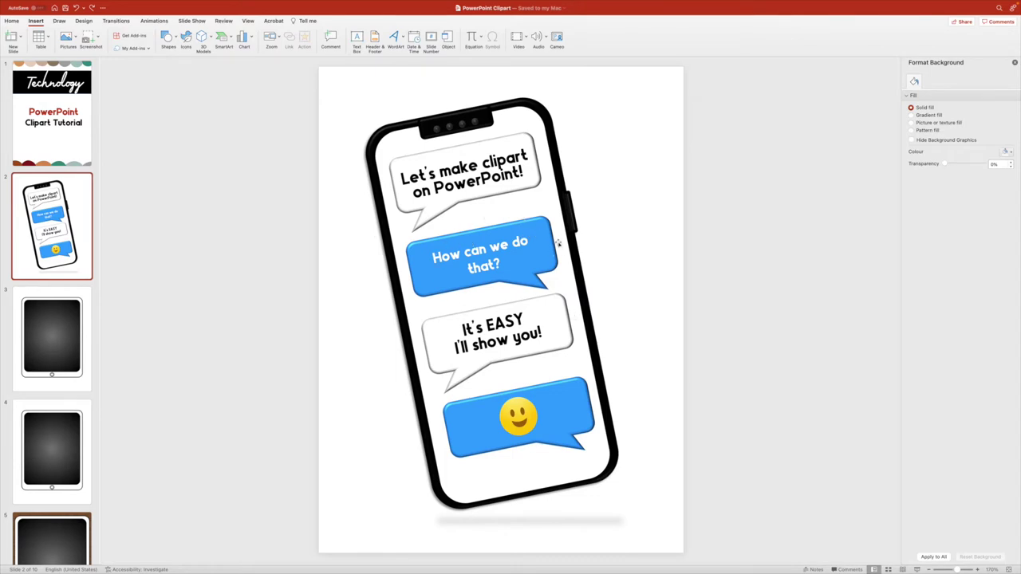
left_click(46, 341)
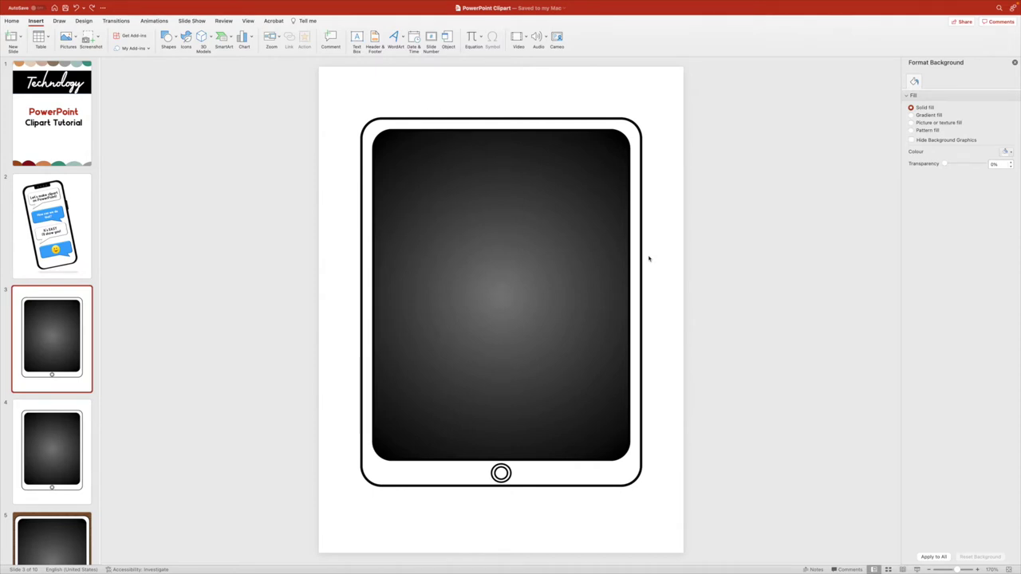
key("Up")
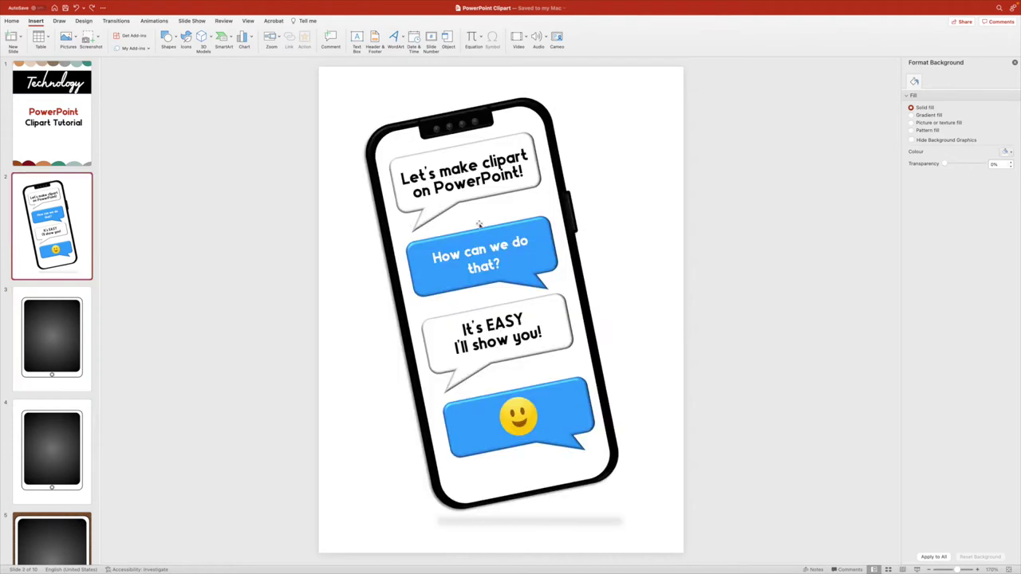
key("Down")
scroll(79, 363, "down", 2)
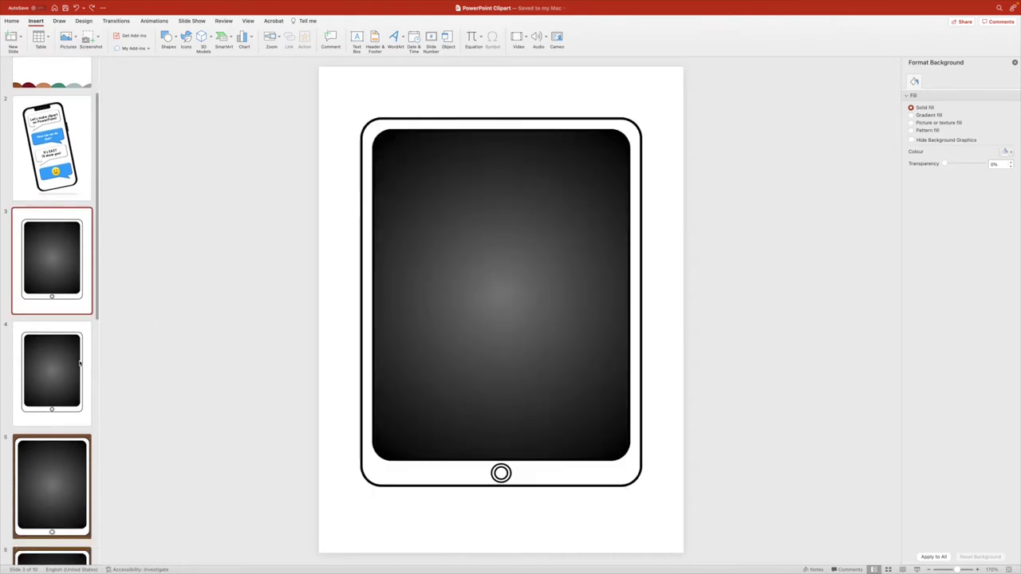
scroll(79, 363, "down", 3)
Browse the wood-texture, iPad Rules and favorite iPad App slides, then open blank slide 8.
left_click(63, 315)
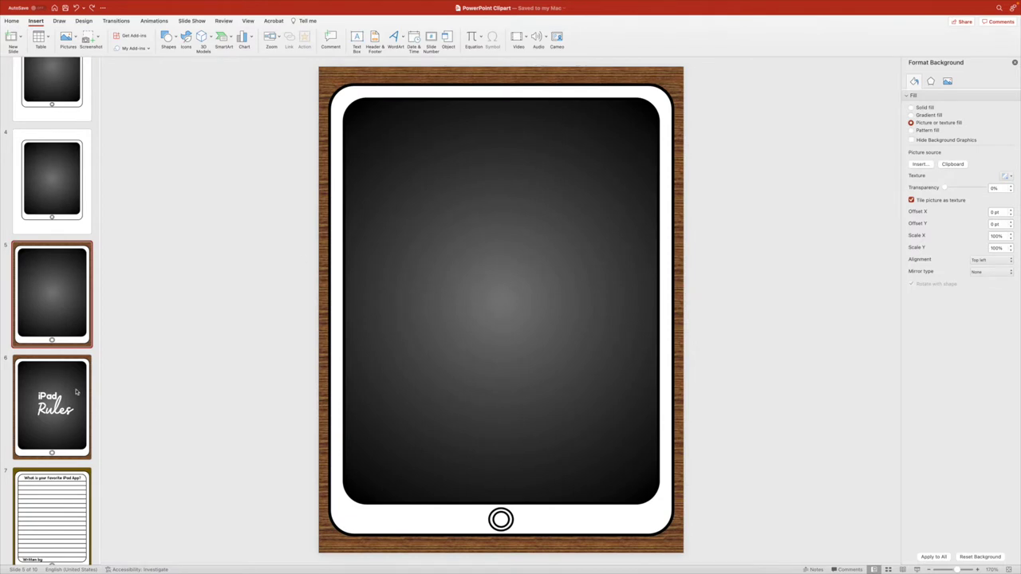
left_click(77, 391)
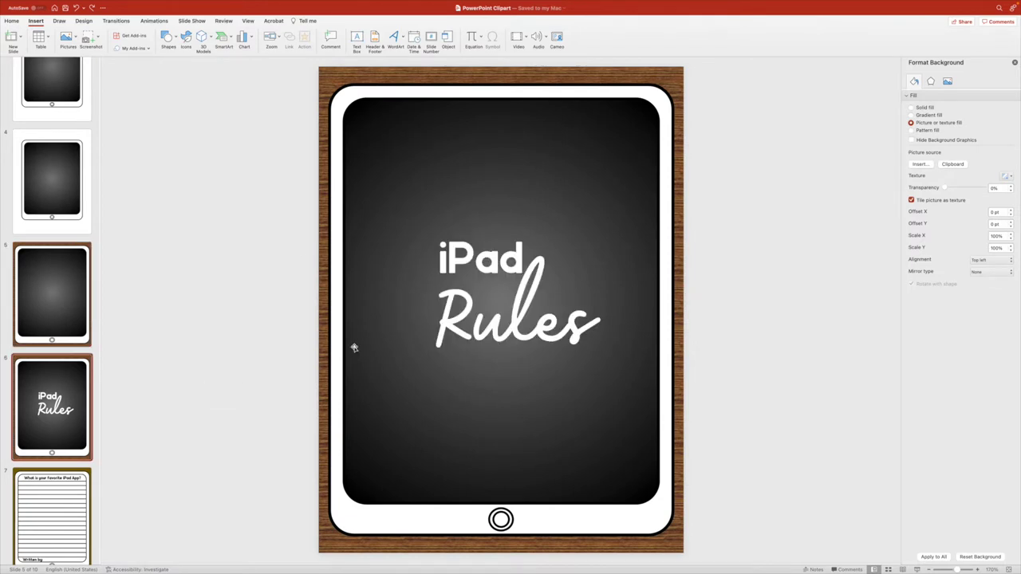
scroll(13, 461, "down", 2)
left_click(17, 460)
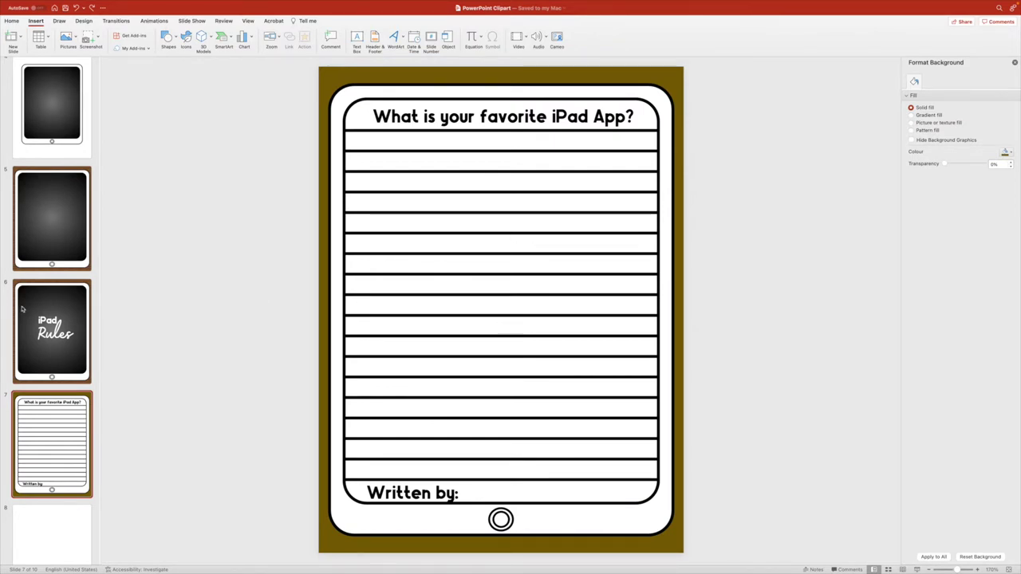
scroll(22, 308, "down", 1)
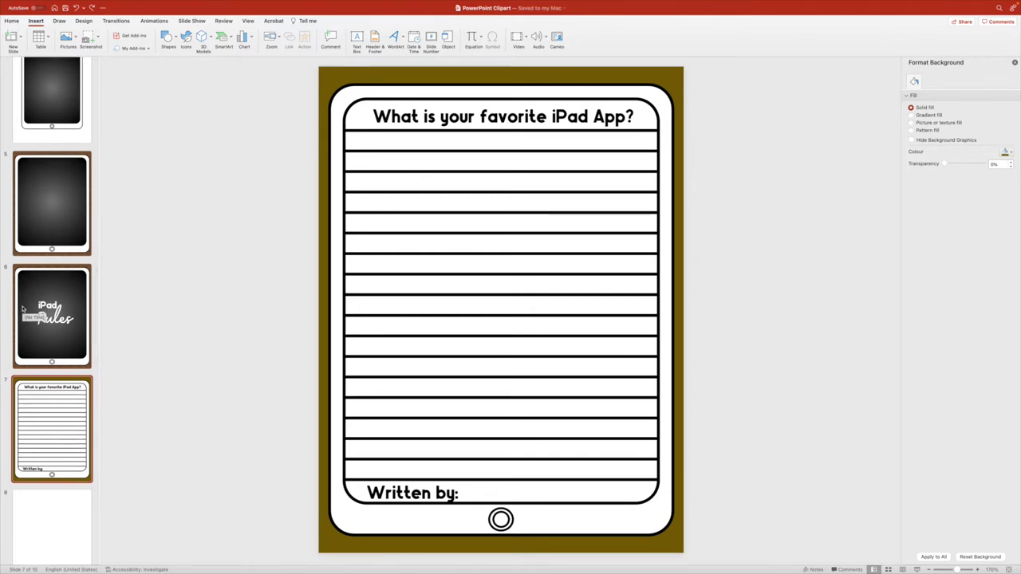
scroll(22, 309, "down", 3)
scroll(22, 309, "down", 4)
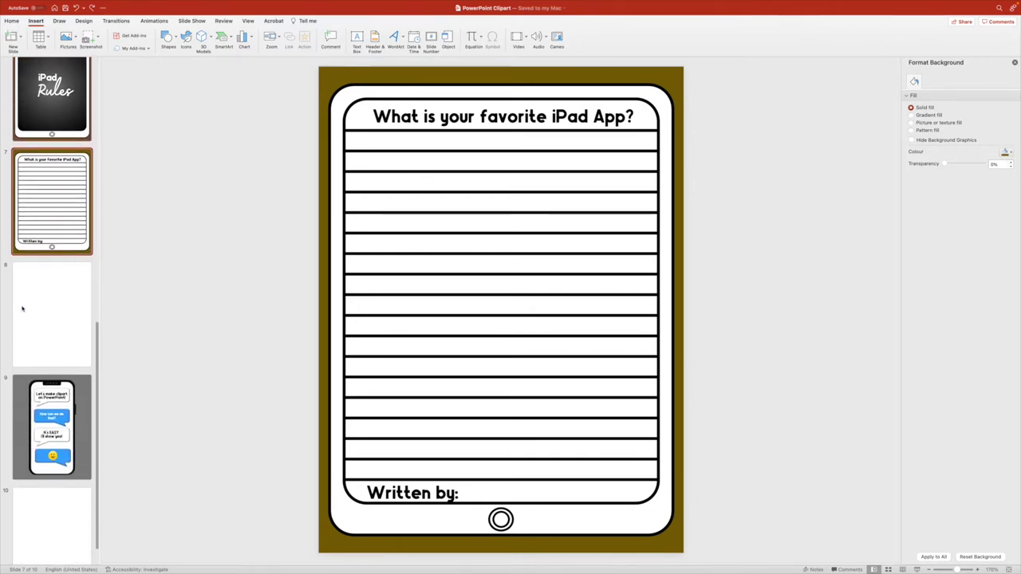
left_click(54, 306)
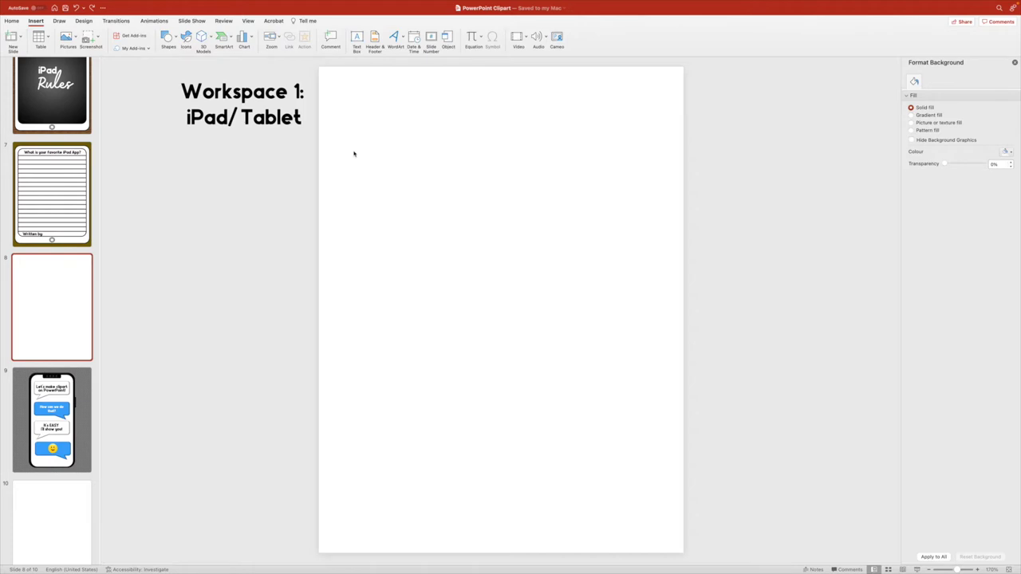
scroll(80, 185, "up", 10)
left_click(74, 188)
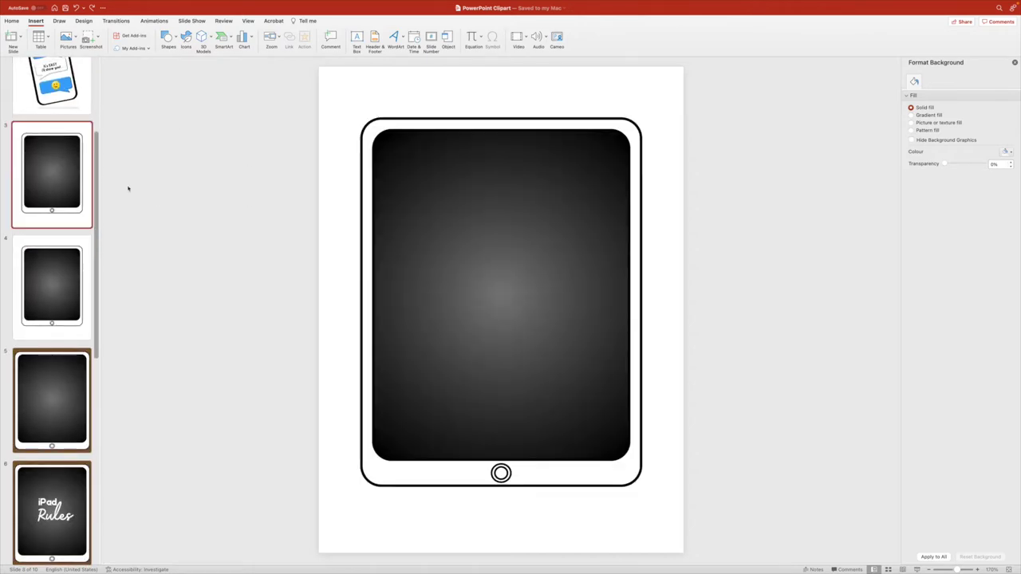
left_click(80, 334)
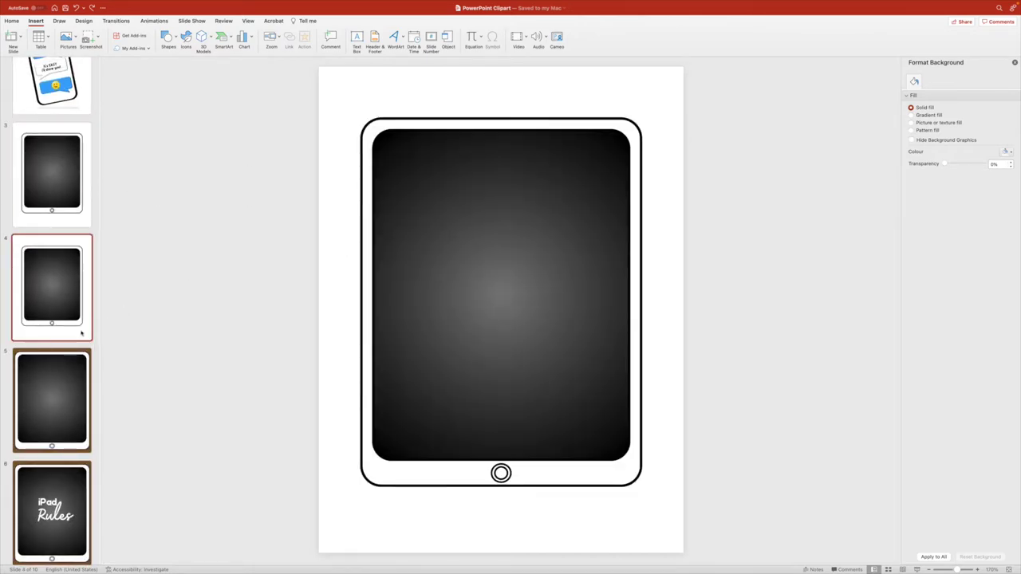
scroll(80, 334, "down", 5)
scroll(81, 334, "down", 3)
left_click(73, 330)
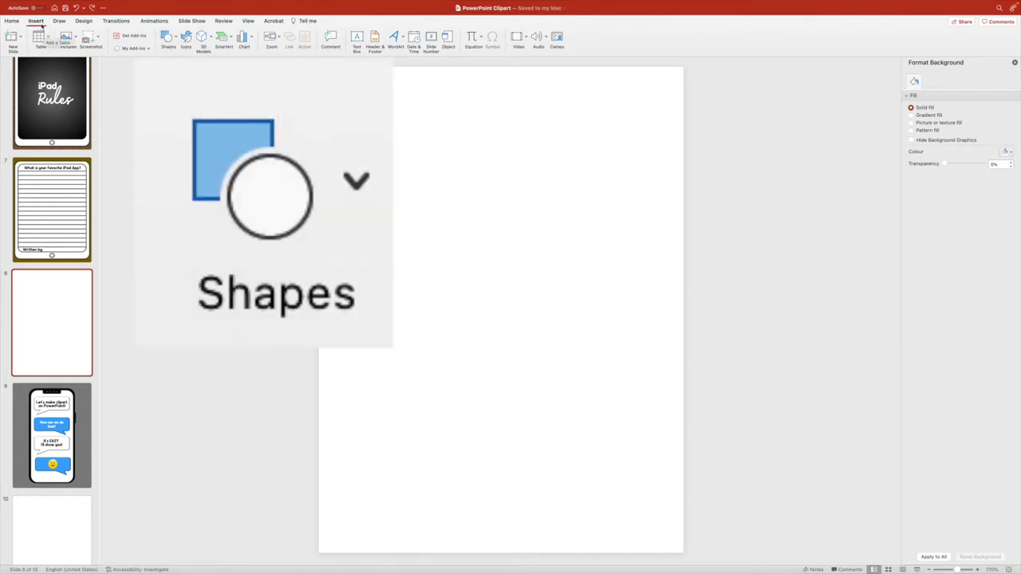
Draw a blue rounded rectangle about 22.99 by 17.15 cm across most of slide 8.
left_click(168, 38)
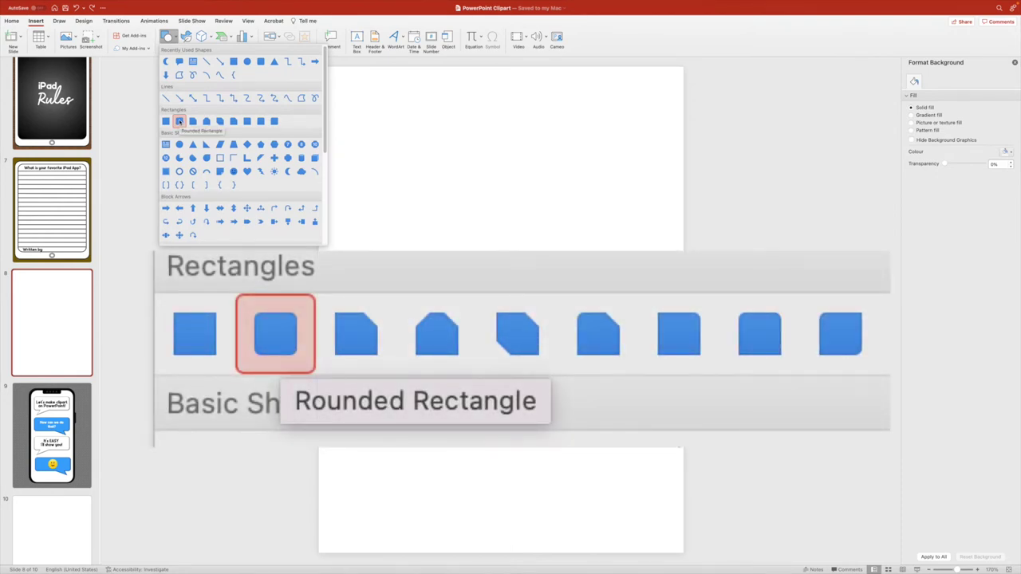
left_click(180, 120)
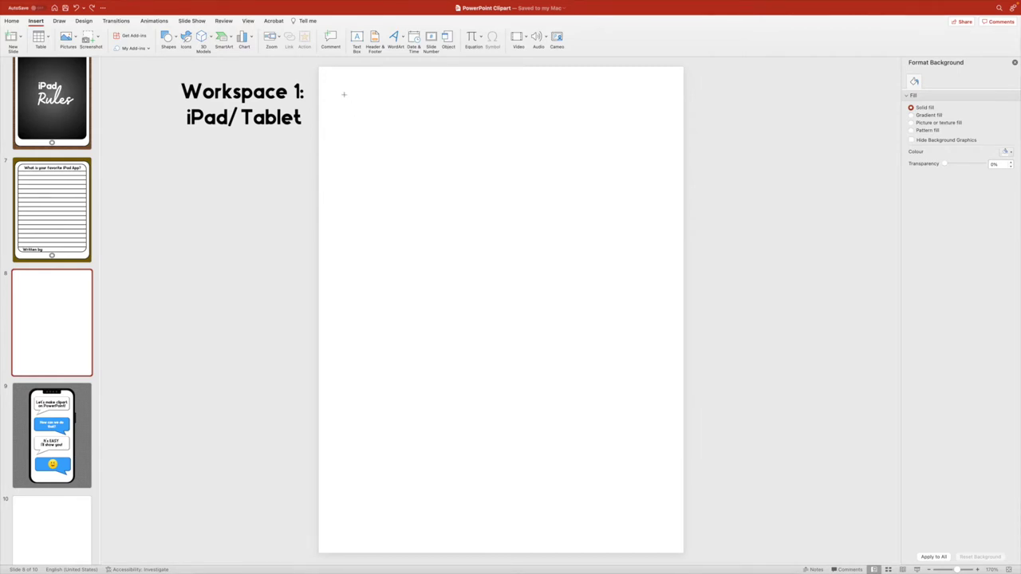
left_click_drag(342, 94, 671, 534)
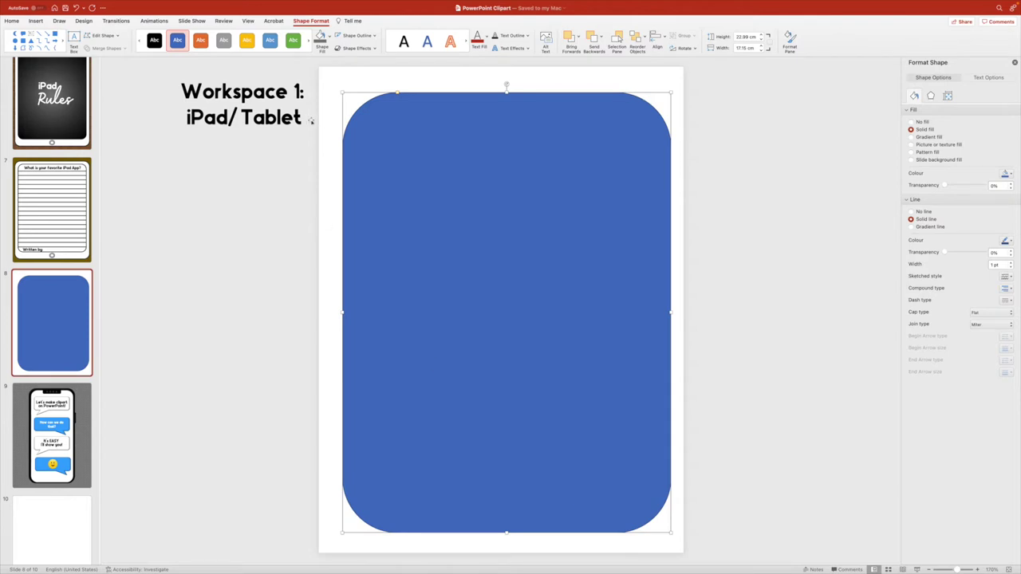
Enlarge the rectangle to 23.22 by 17.81 cm, centre it on the slide, and duplicate it.
left_click_drag(341, 92, 329, 88)
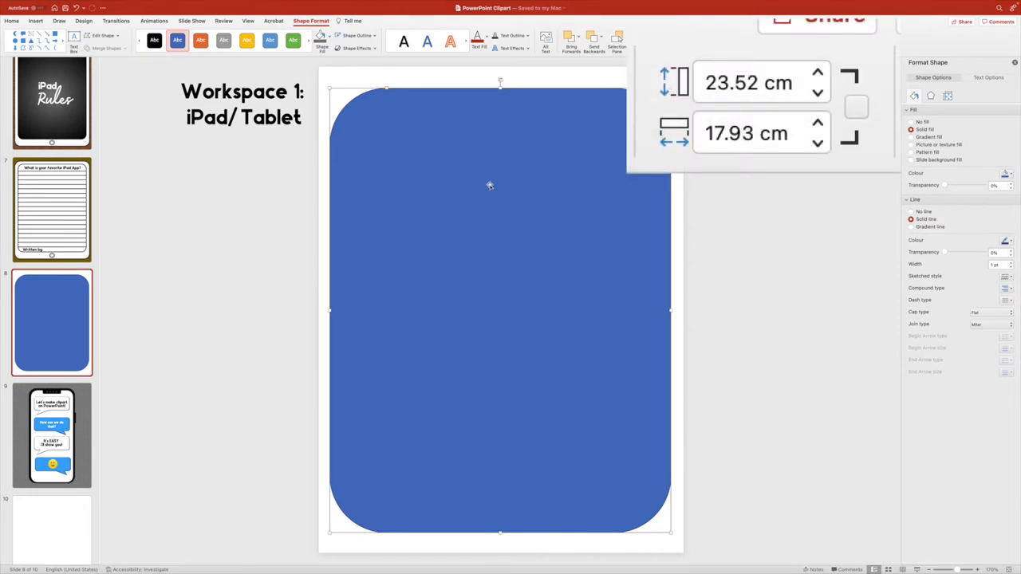
left_click_drag(458, 187, 461, 187)
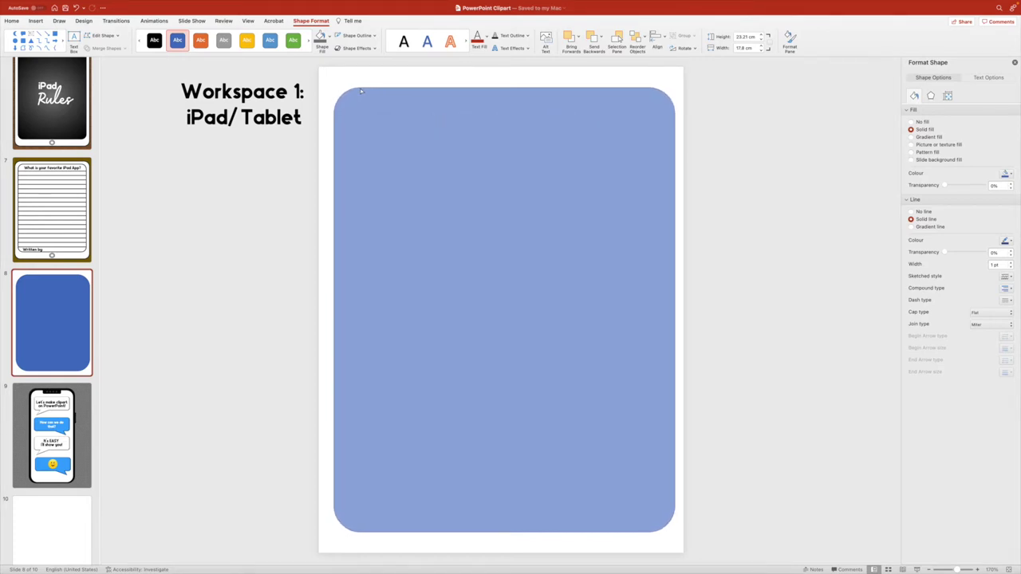
left_click(361, 91)
left_click(739, 127)
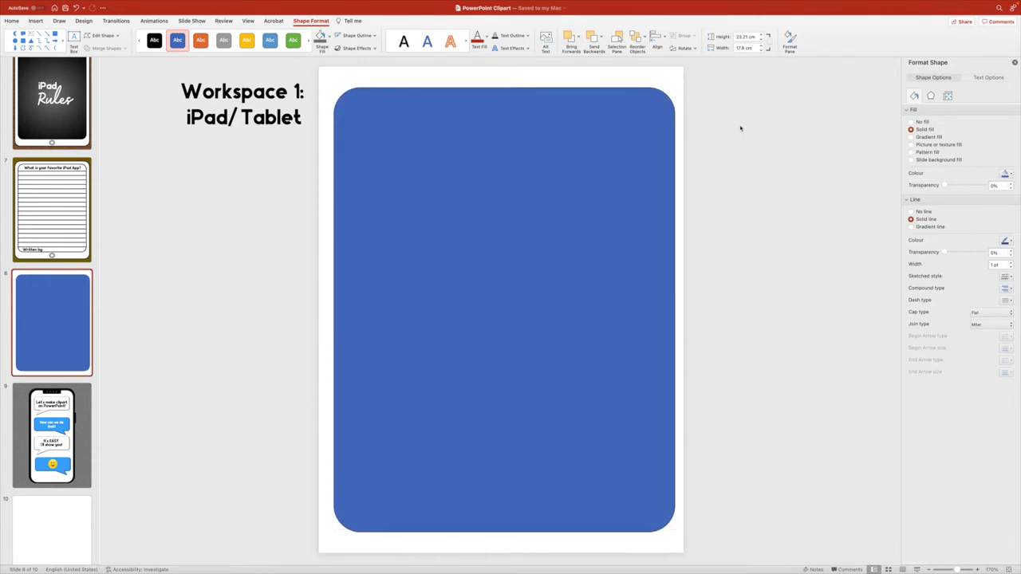
left_click(529, 130)
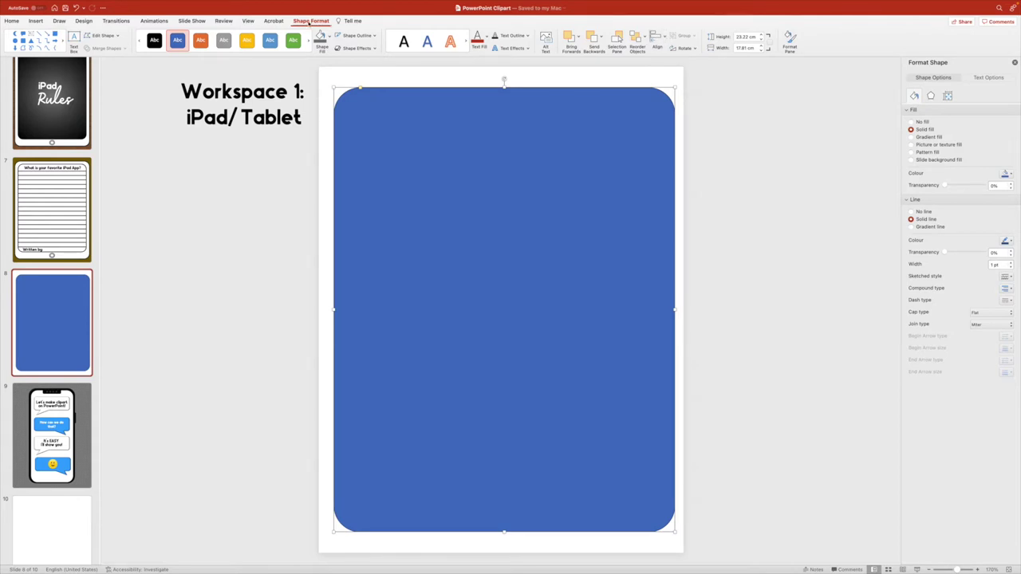
left_click(659, 42)
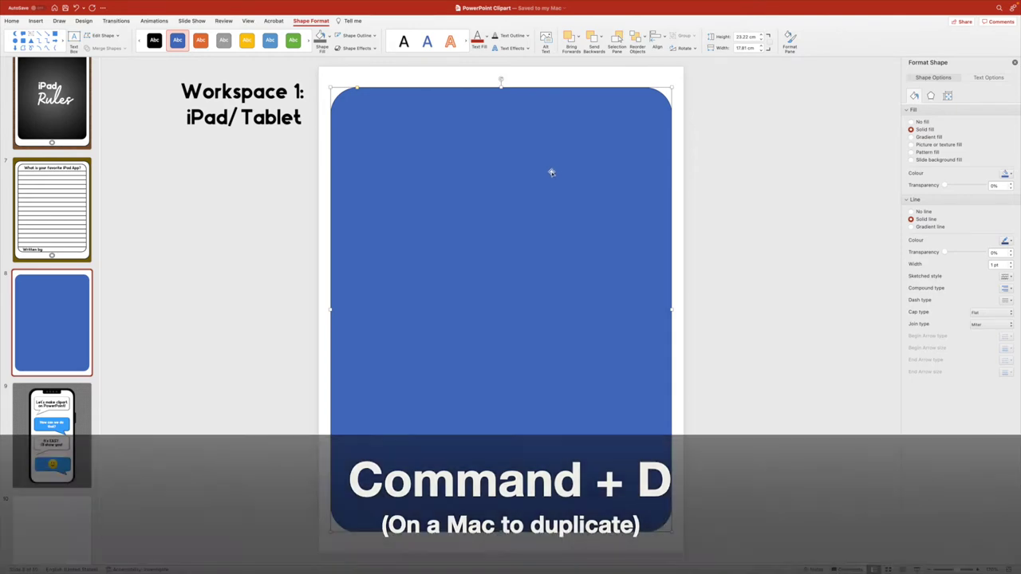
key("super+d")
Shrink the duplicate to 22.01 by 16.66 cm and centre it inside the original rectangle.
left_click_drag(516, 169, 472, 155)
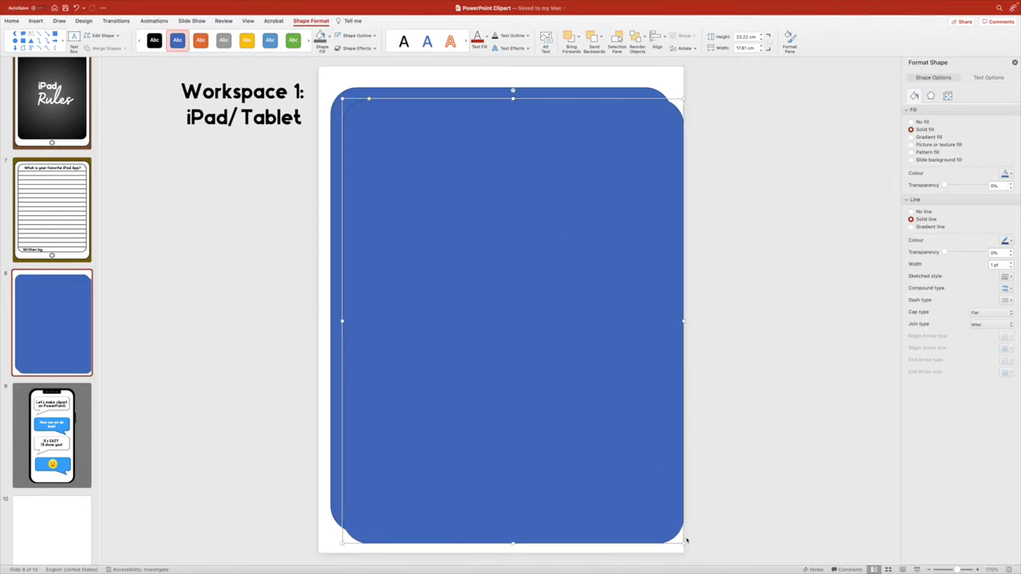
left_click_drag(684, 545, 661, 520)
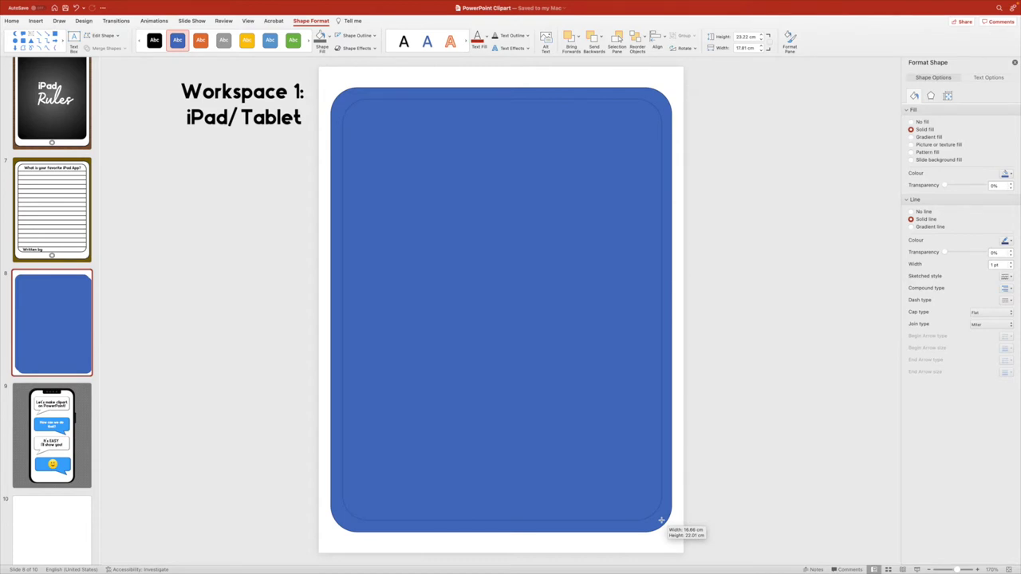
left_click_drag(661, 520, 662, 520)
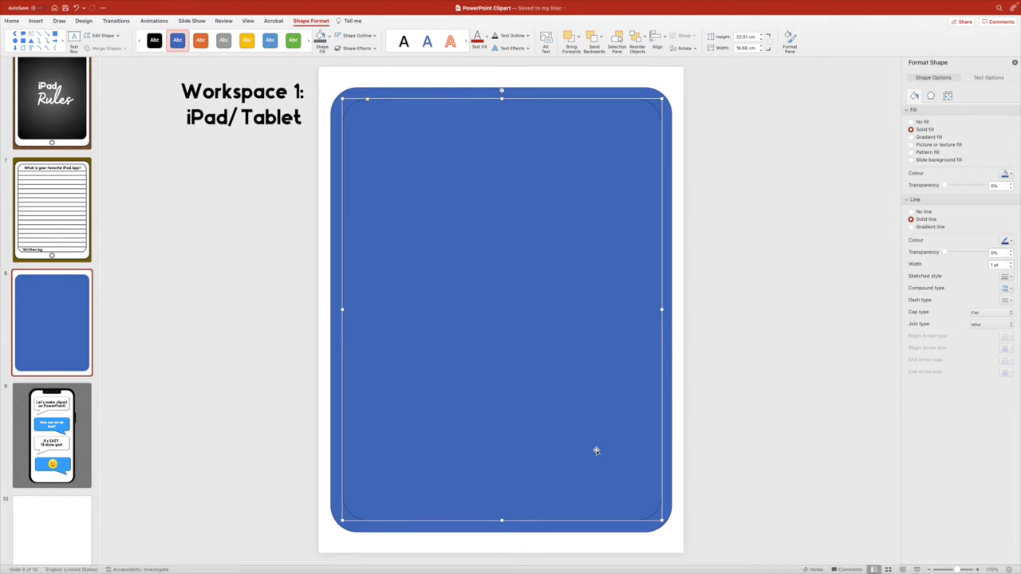
left_click_drag(546, 424, 554, 419)
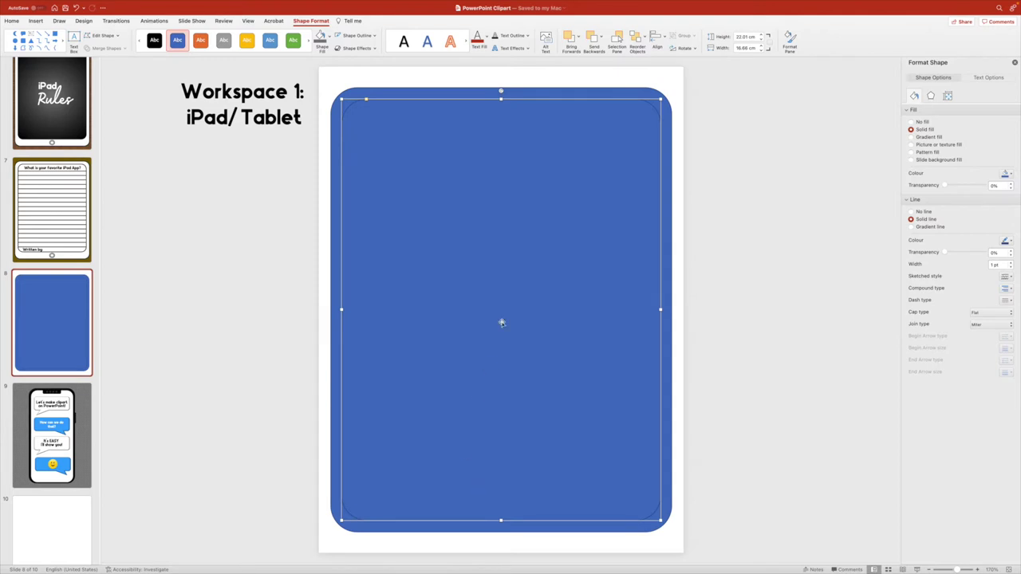
left_click_drag(366, 101, 360, 102)
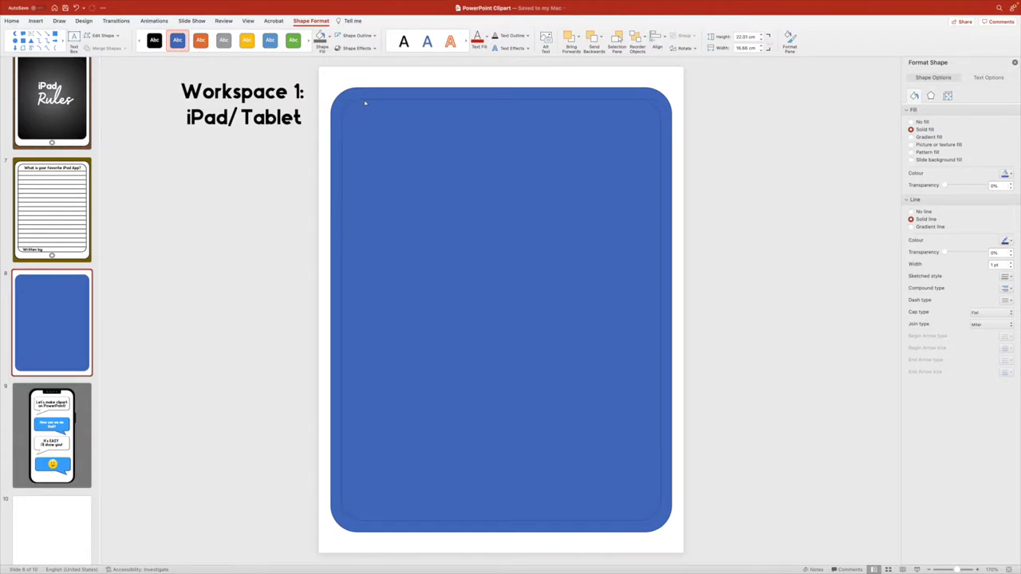
Fill the inner rounded rectangle with a light blue theme colour.
left_click(369, 103)
left_click(330, 38)
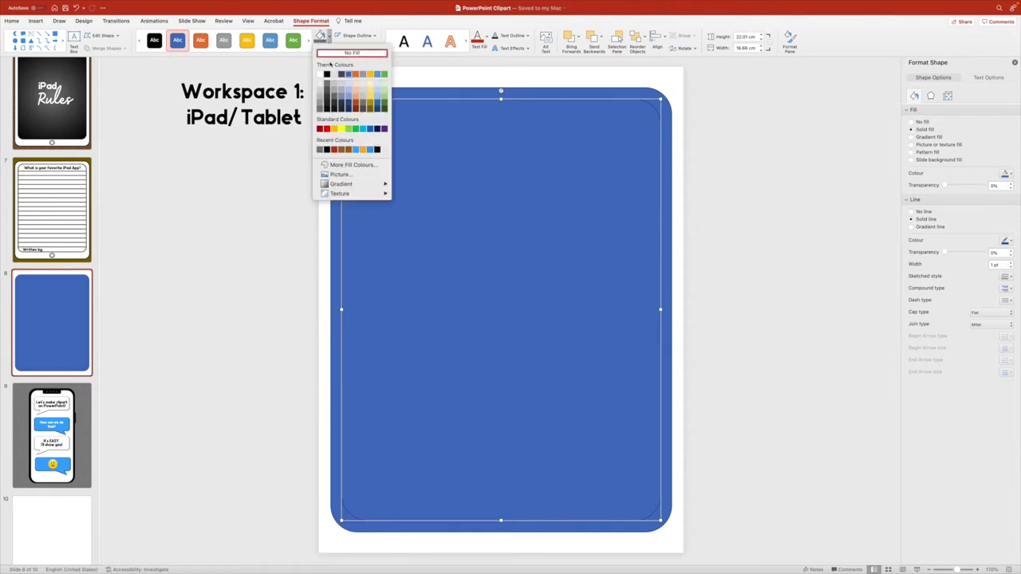
left_click(349, 85)
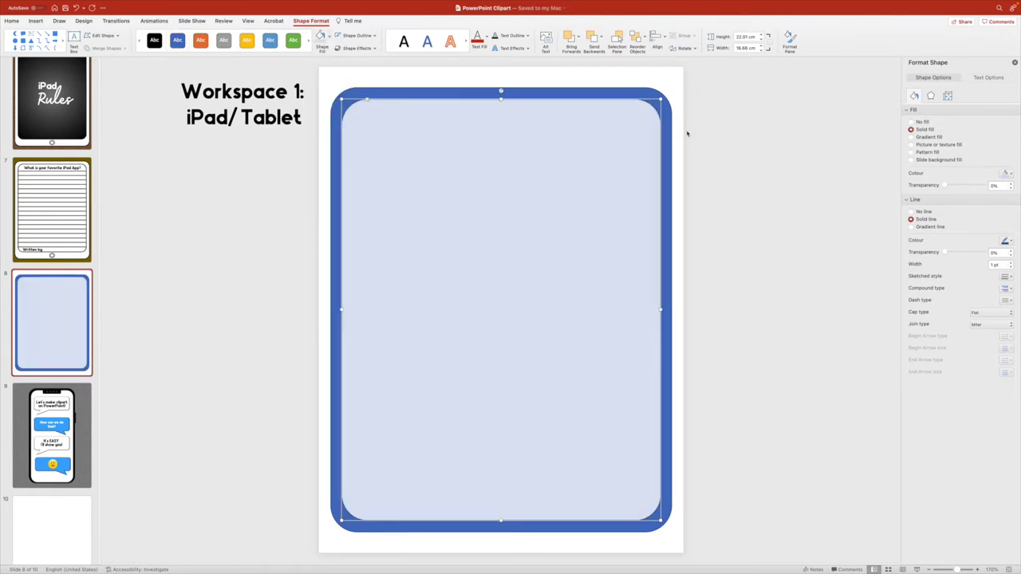
left_click(736, 145)
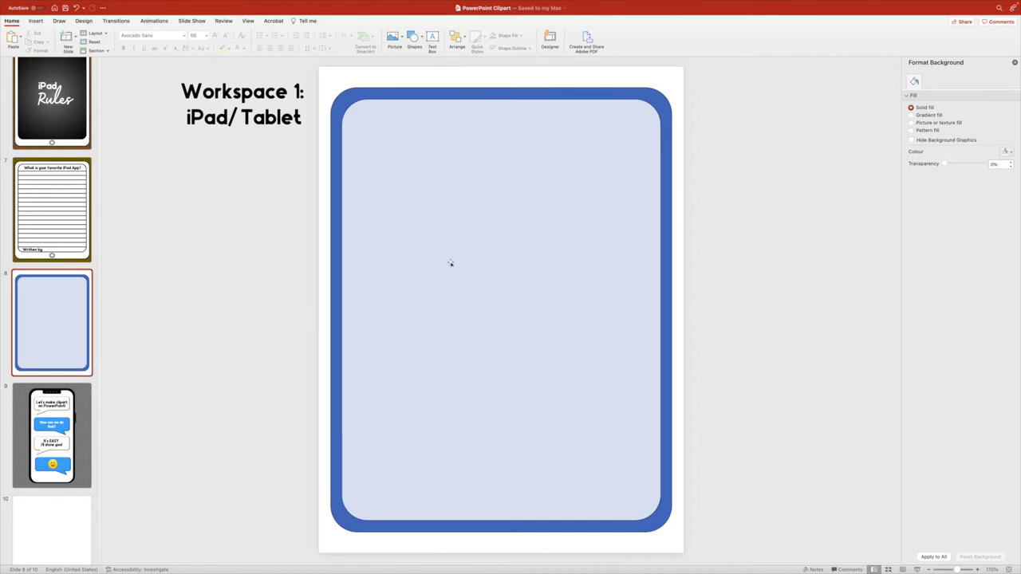
Select both rectangles, then test moving the screen and narrowing it to 14 cm wide.
left_click(520, 172)
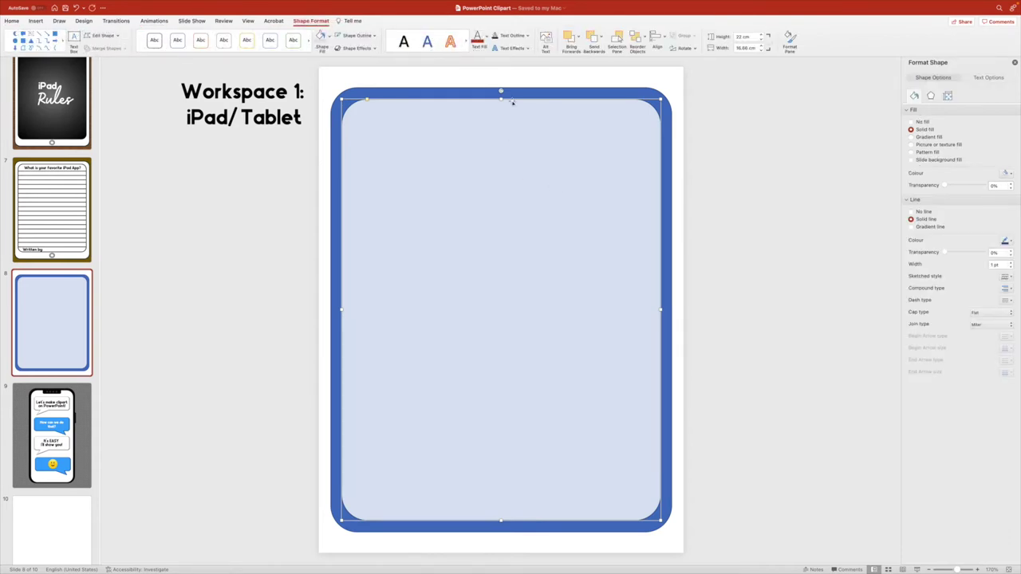
left_click(568, 90, "shift")
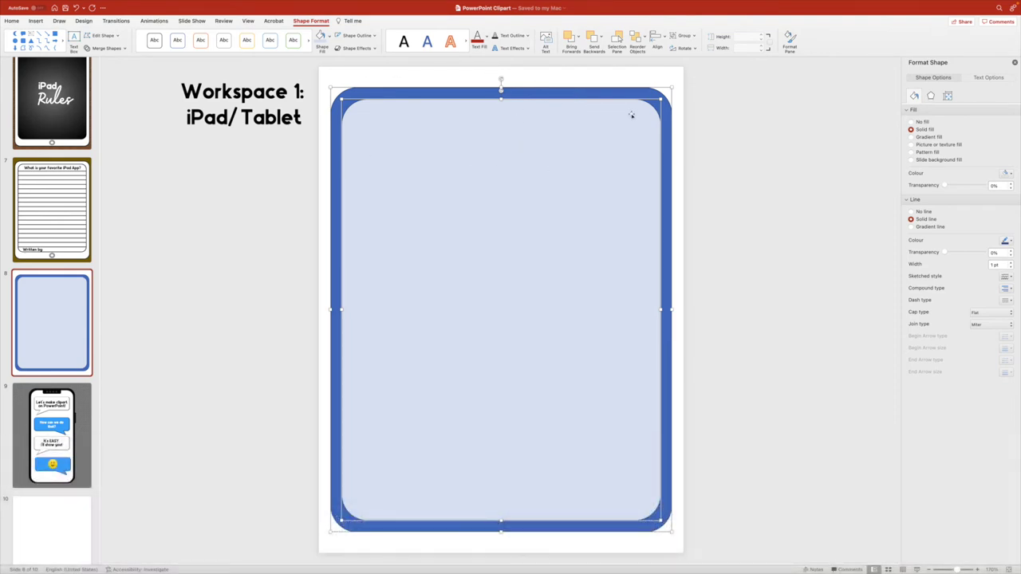
left_click(662, 39)
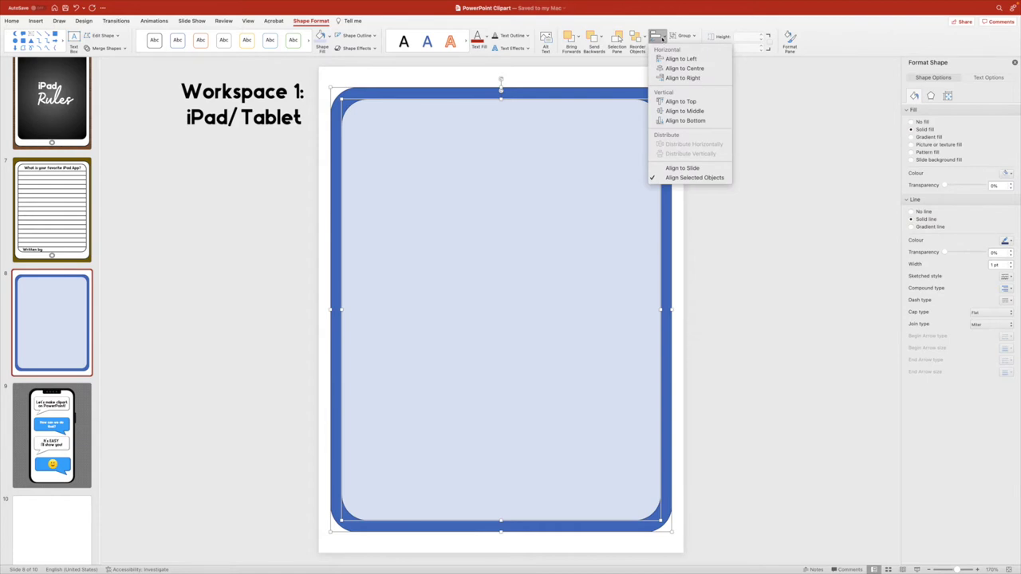
left_click(676, 71)
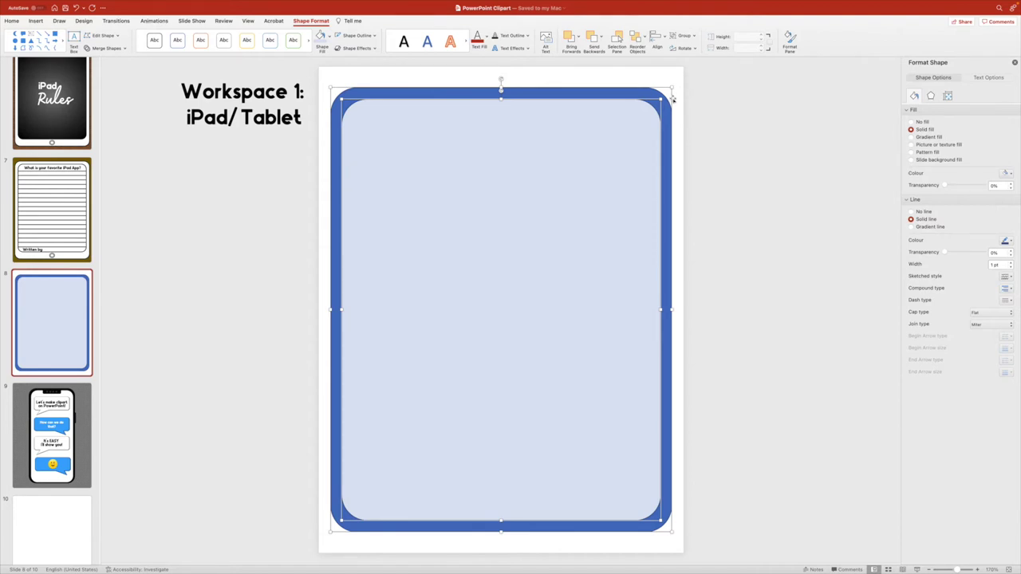
left_click(672, 98)
left_click_drag(520, 171, 560, 173)
left_click_drag(604, 244, 568, 244)
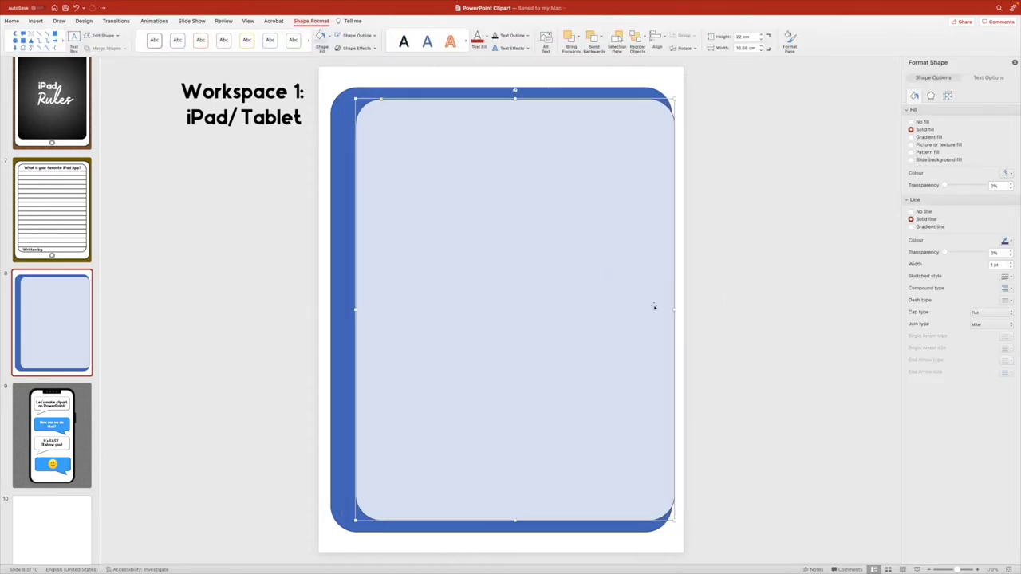
left_click_drag(675, 310, 620, 310)
left_click_drag(571, 283, 533, 282)
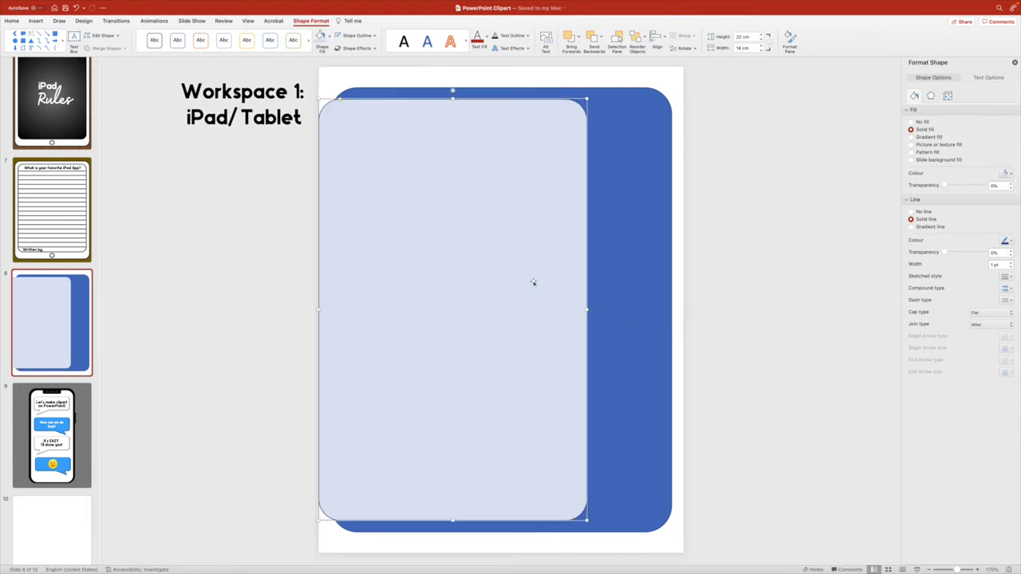
Align both shapes to centre, then undo back to the centred 22 by 16.66 cm screen.
left_click(626, 148, "shift")
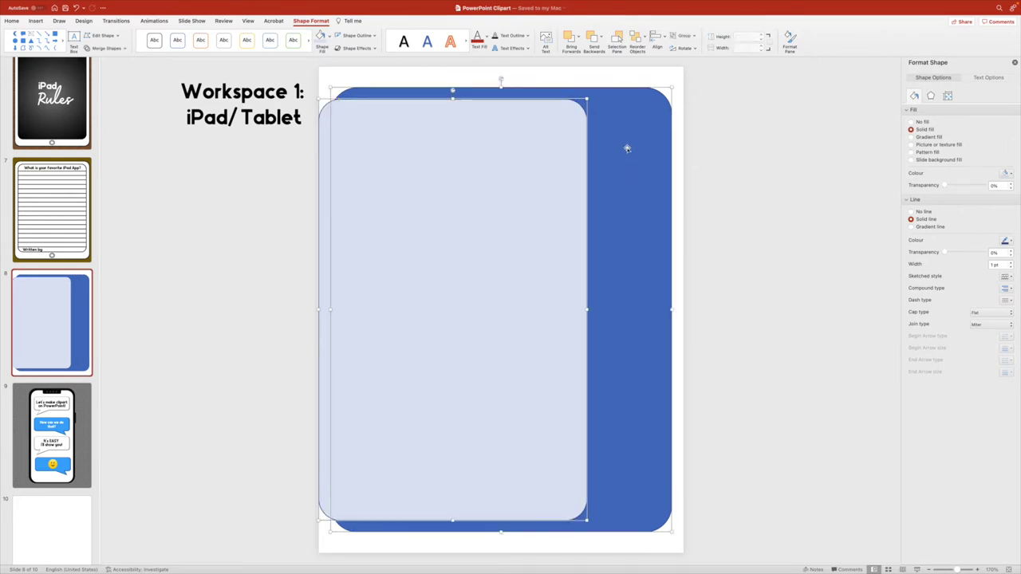
left_click(658, 39)
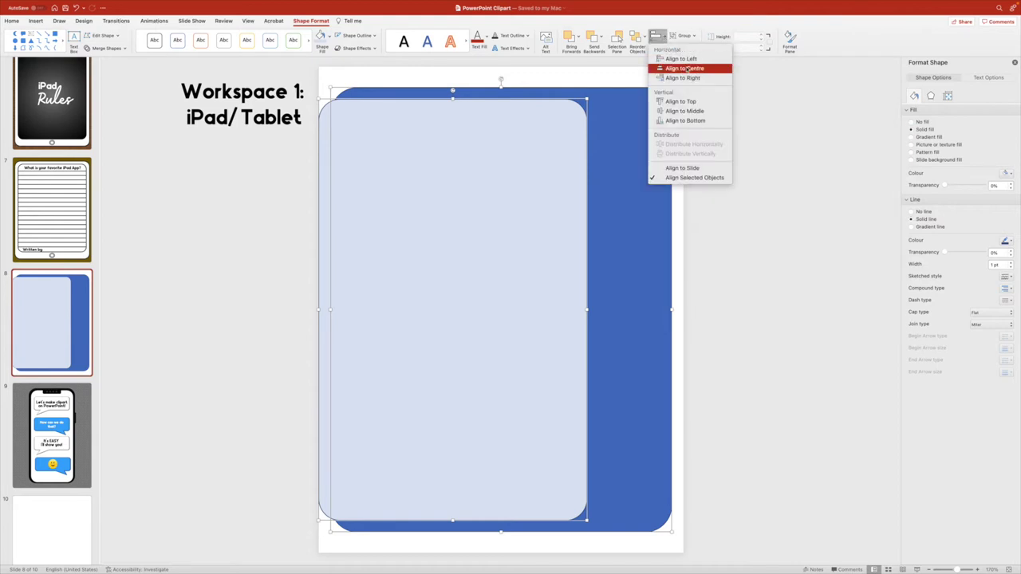
left_click(685, 68)
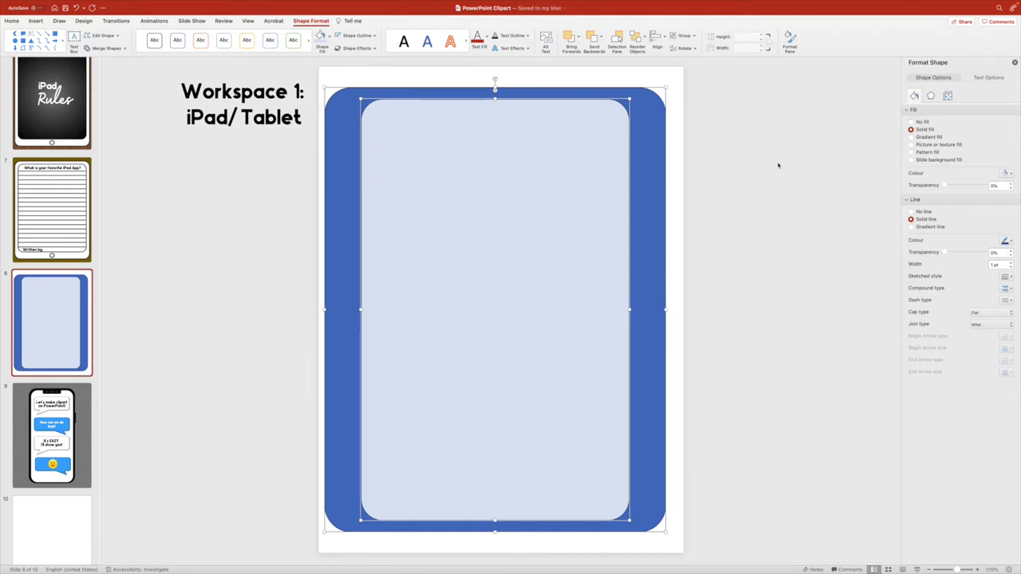
key("super+z")
key("super+z")
key("super+z")
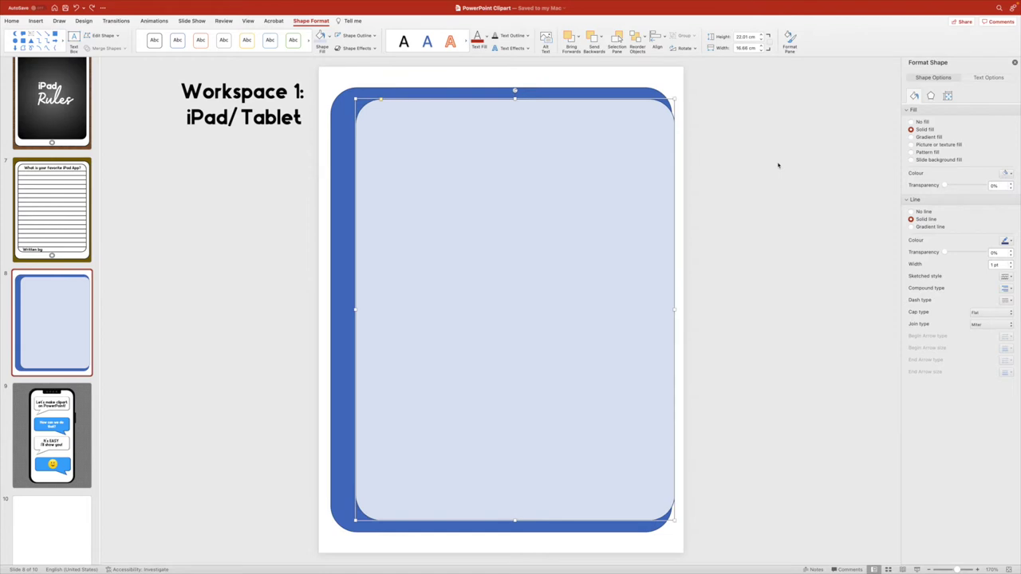
key("super+z")
left_click(779, 165)
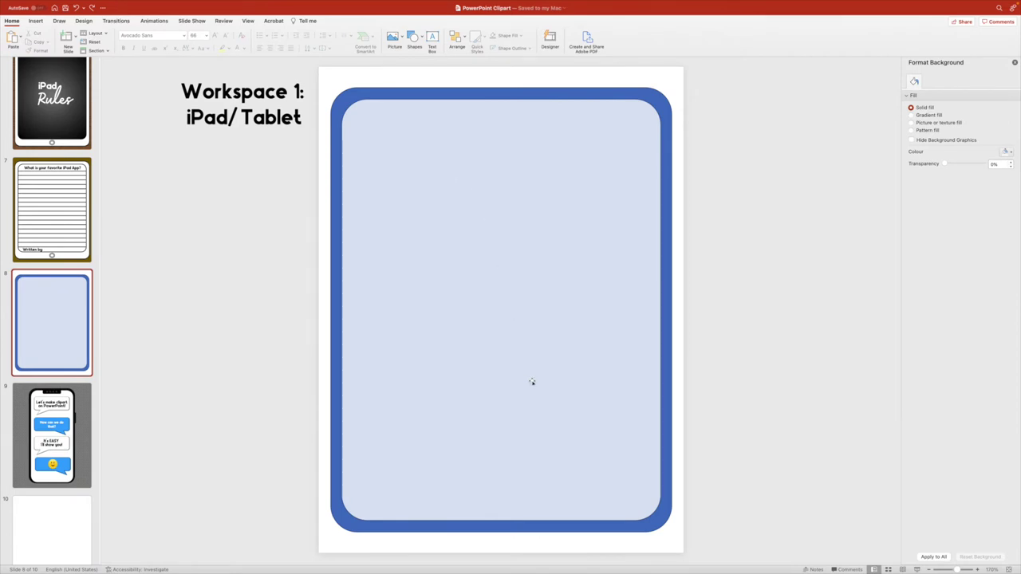
left_click(500, 395)
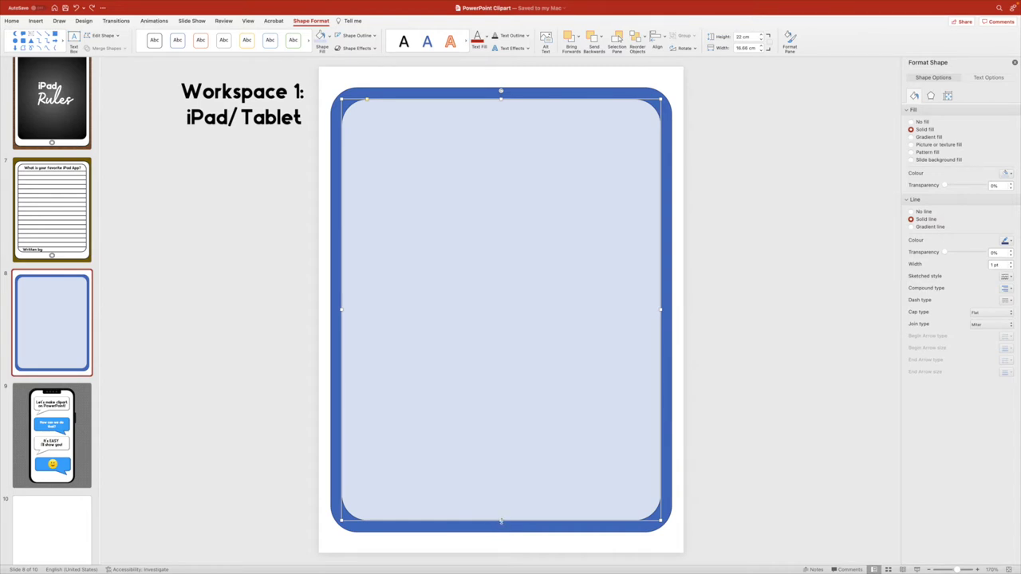
Shorten the screen from its bottom edge to 21.39 cm high.
left_click_drag(501, 520, 501, 508)
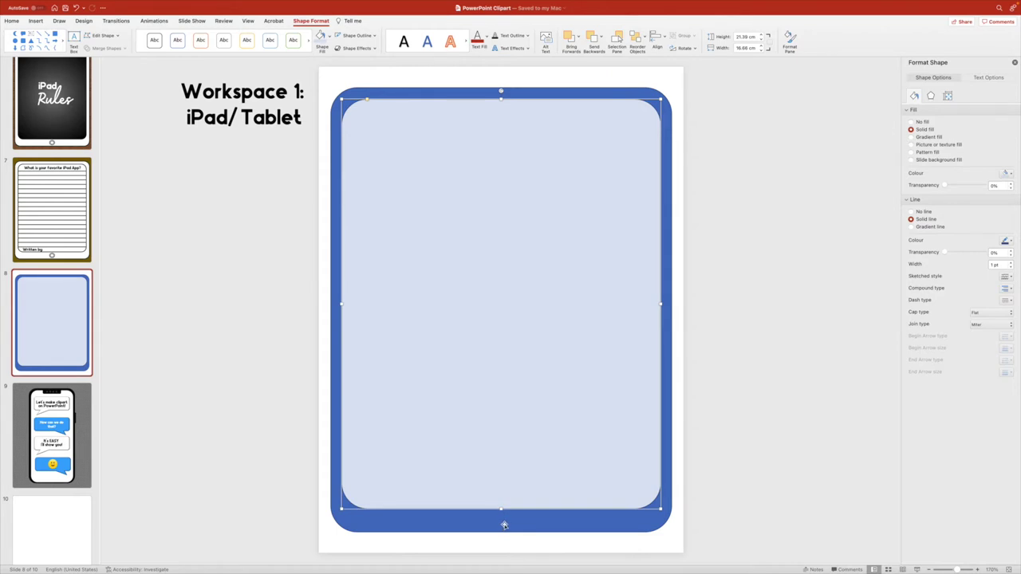
left_click(724, 447)
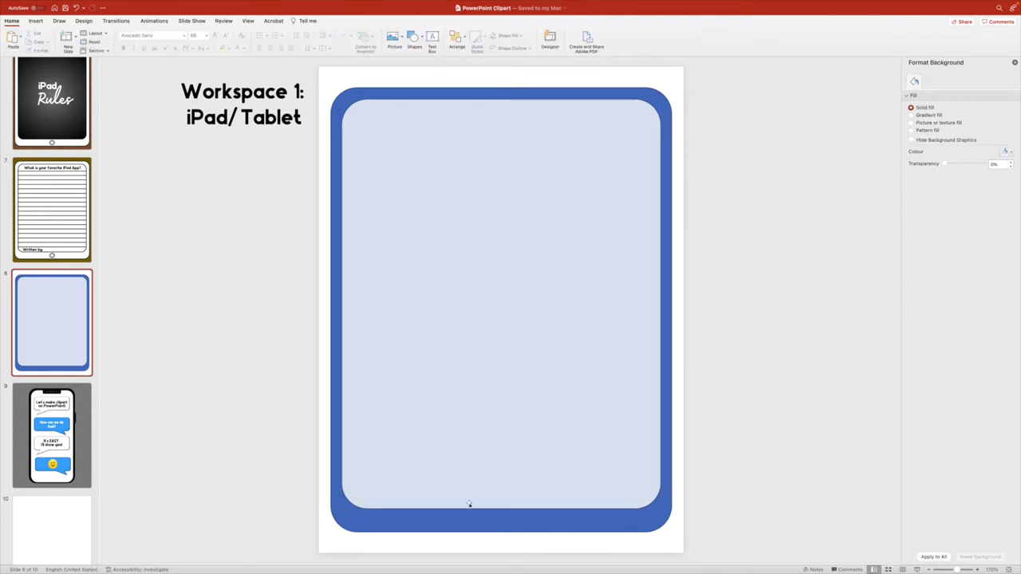
Draw a small oval in the bottom border and centre it horizontally on the tablet frame.
left_click(36, 21)
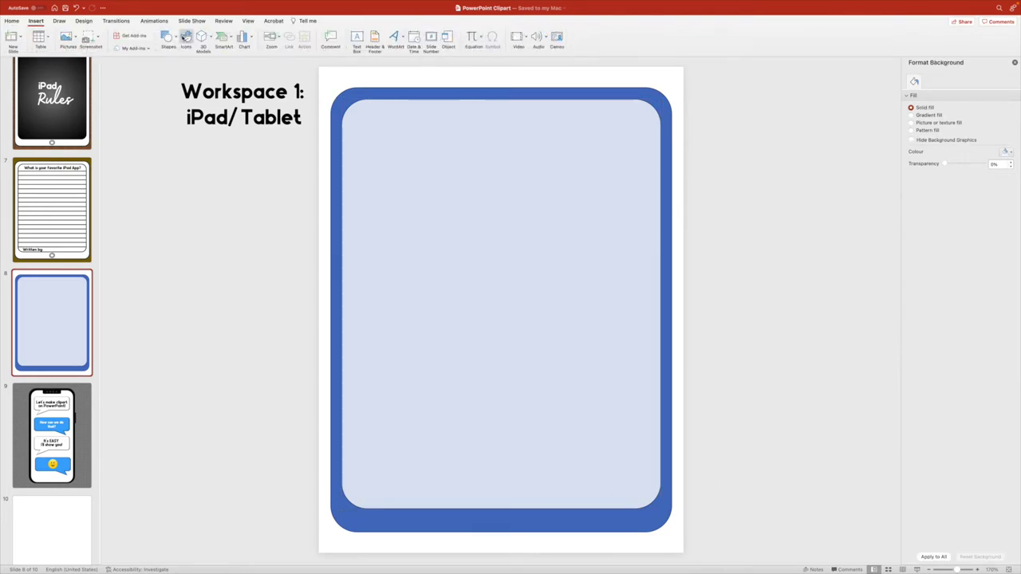
left_click(169, 38)
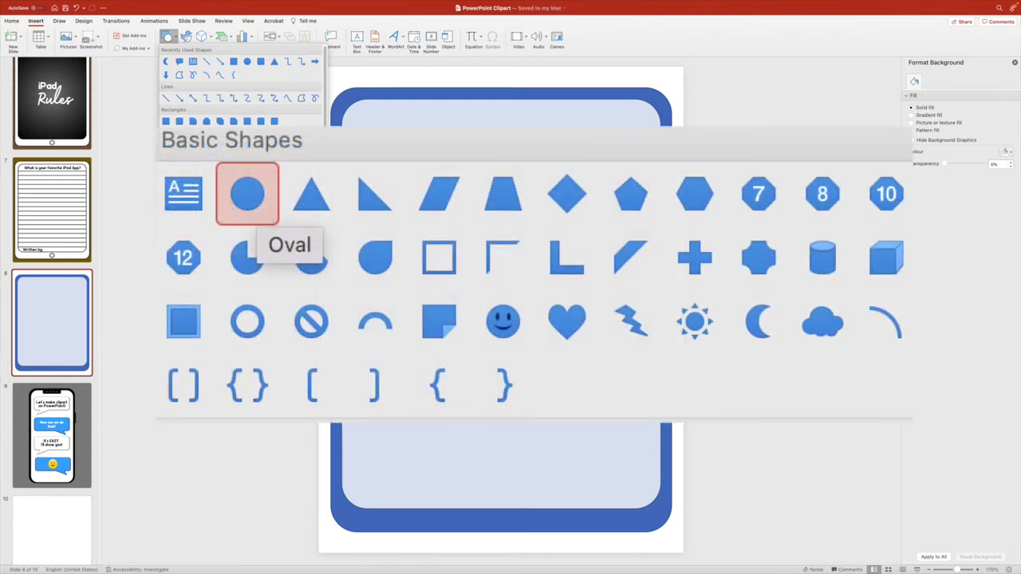
left_click(180, 138)
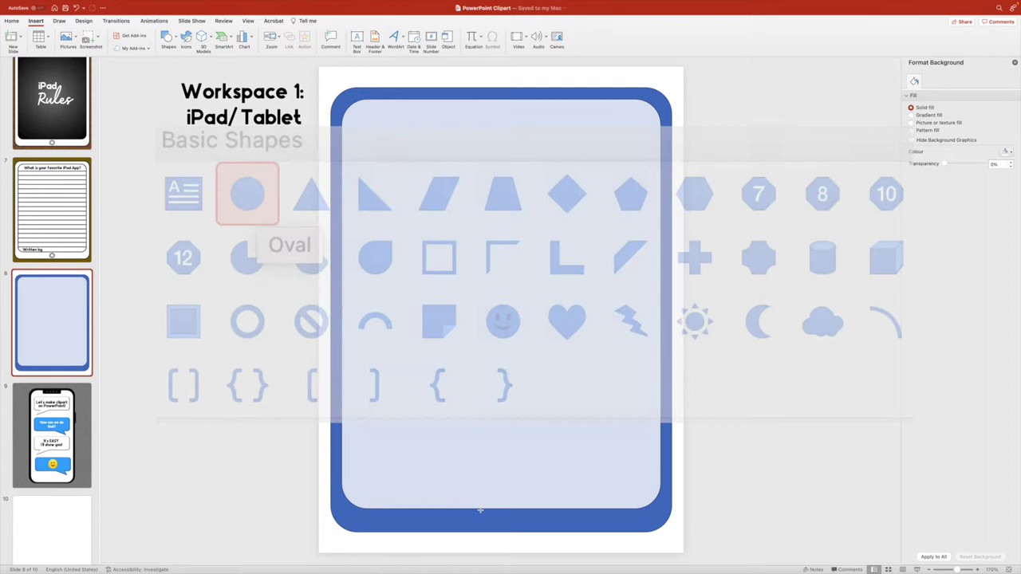
left_click_drag(477, 508, 500, 531)
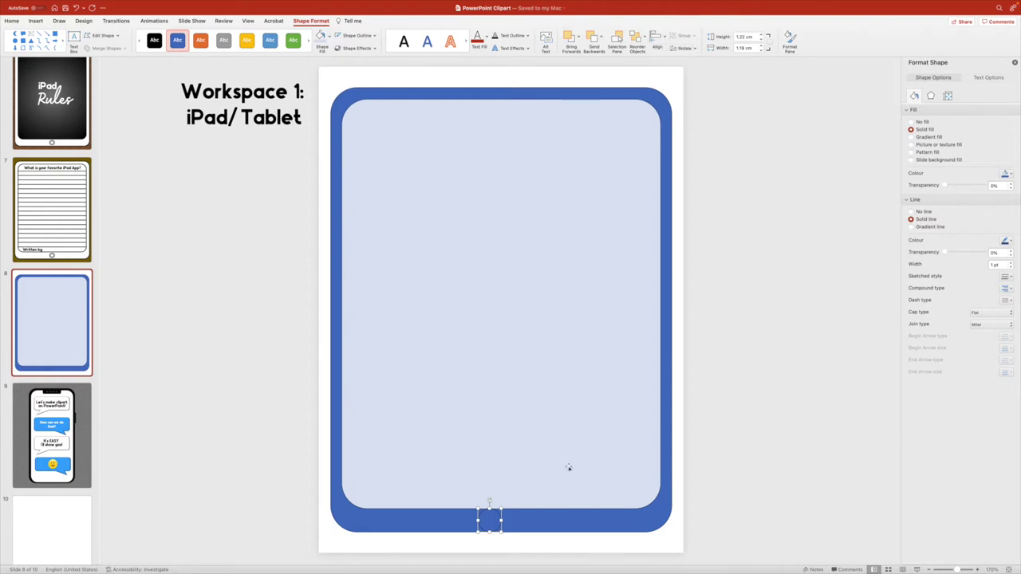
left_click(540, 522, "shift")
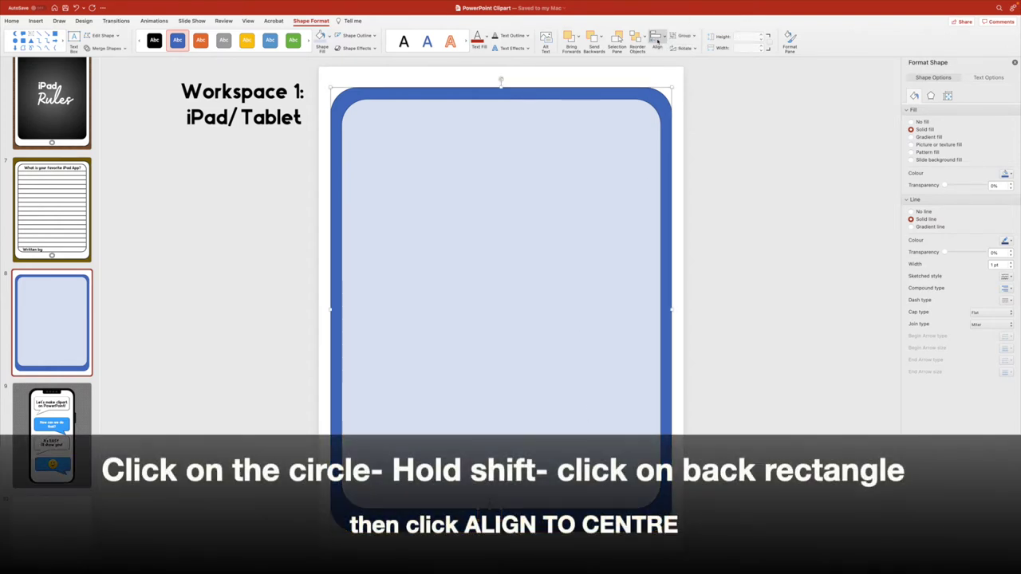
left_click(655, 37)
left_click(682, 69)
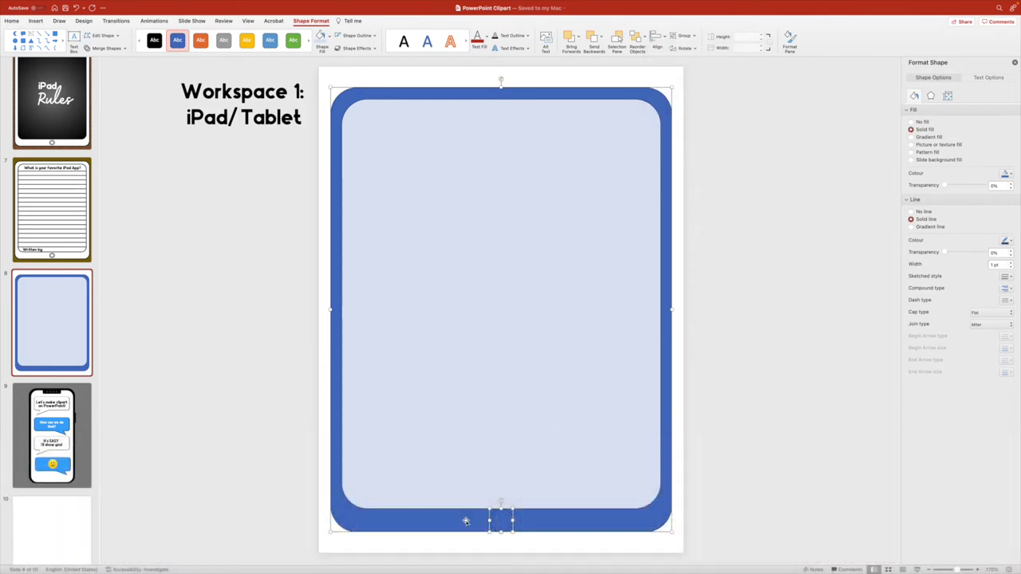
left_click(493, 534)
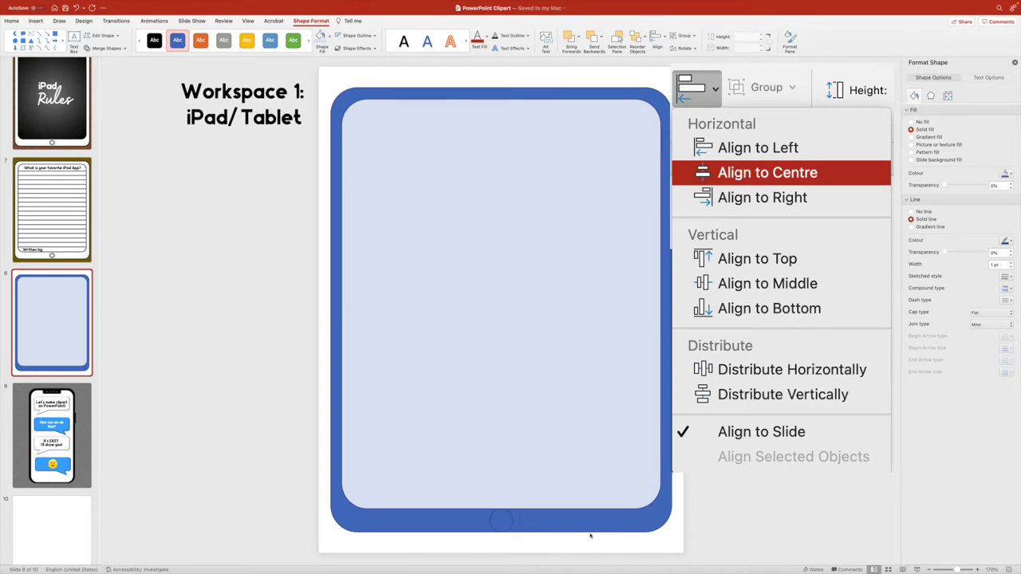
Shrink the home-button circle and centre it horizontally while zoomed in.
left_click(501, 520)
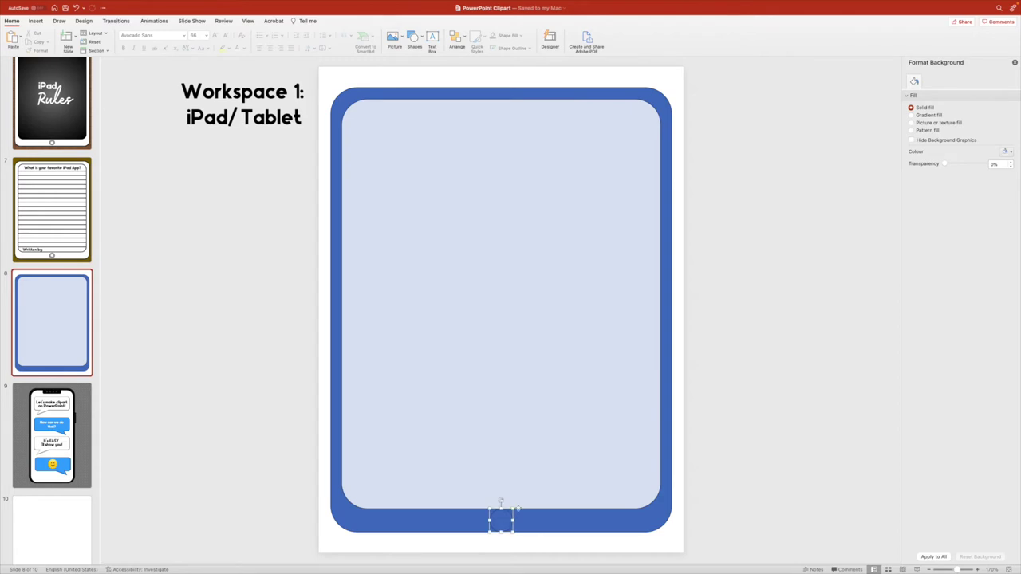
left_click_drag(512, 508, 503, 522)
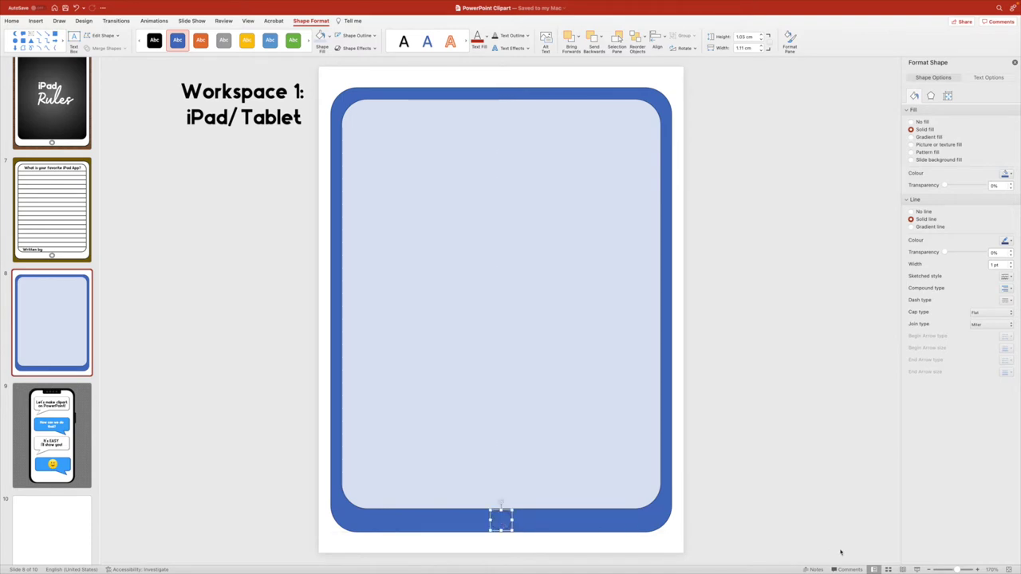
mouse_move(500, 523)
left_mouse_down()
mouse_move(512, 529)
mouse_move(503, 521)
left_mouse_up()
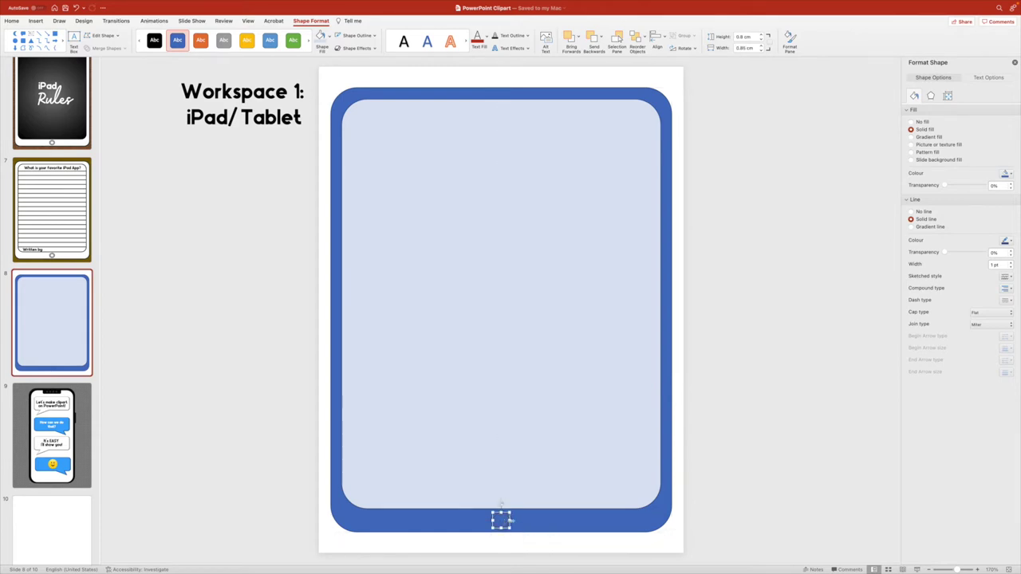
left_click_drag(962, 571, 985, 571)
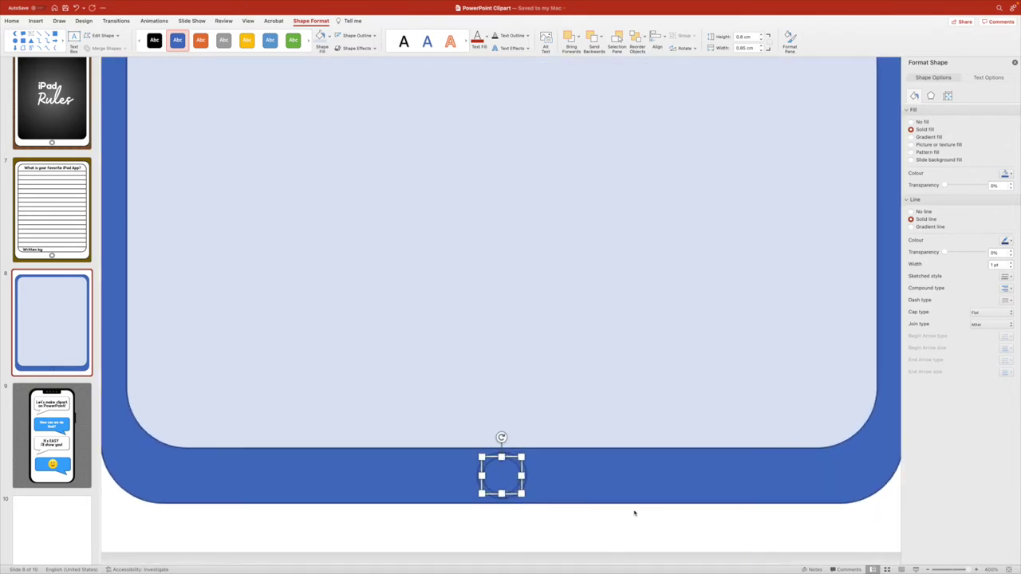
left_click_drag(523, 475, 526, 470)
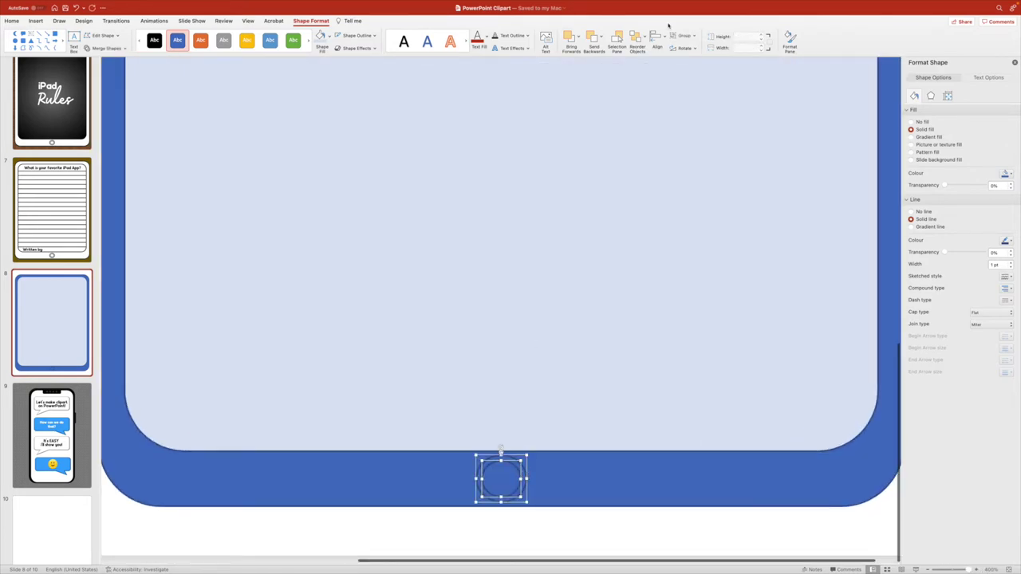
left_click(658, 38)
left_click(693, 70)
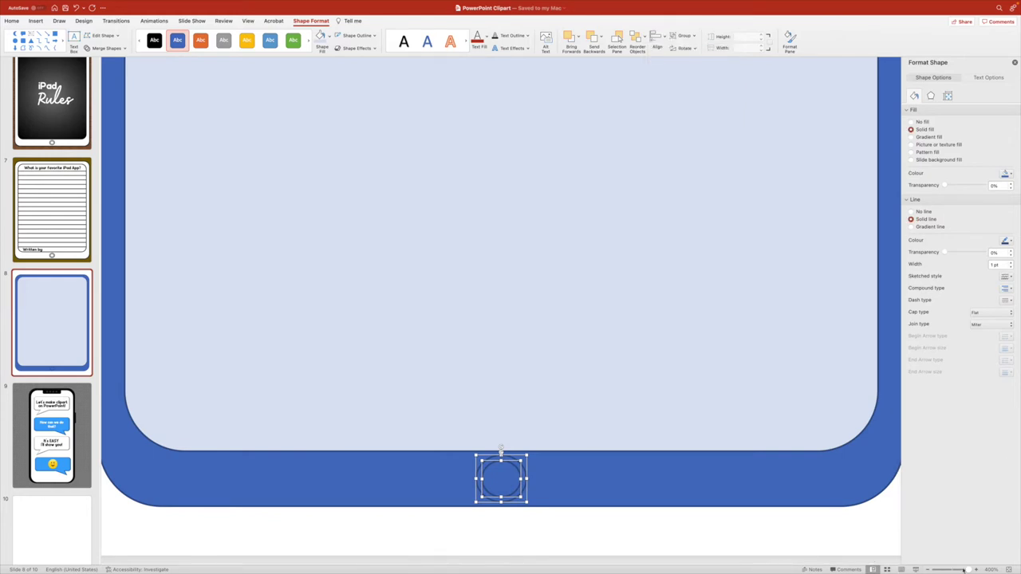
left_click_drag(970, 570, 953, 570)
left_click(700, 487)
Shrink the circle further to about 0.78 cm, then select frame, screen and button together.
left_click(501, 513)
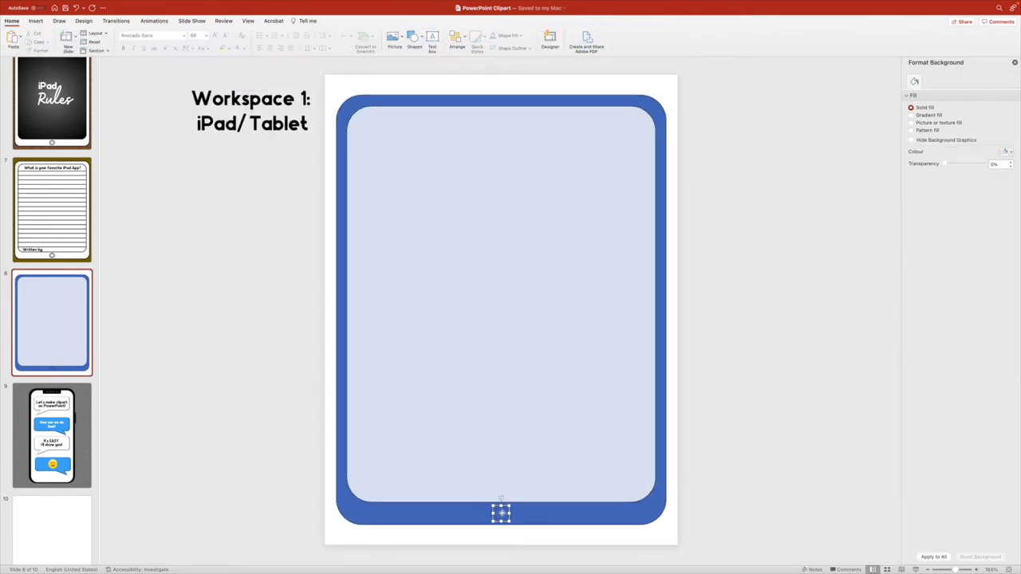
left_click_drag(508, 506, 504, 509)
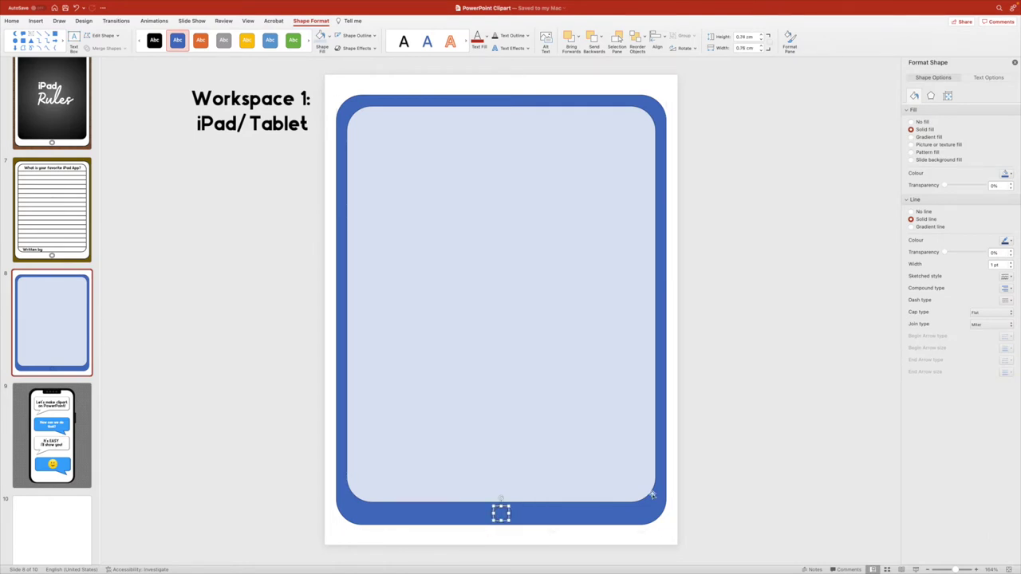
left_click(691, 484)
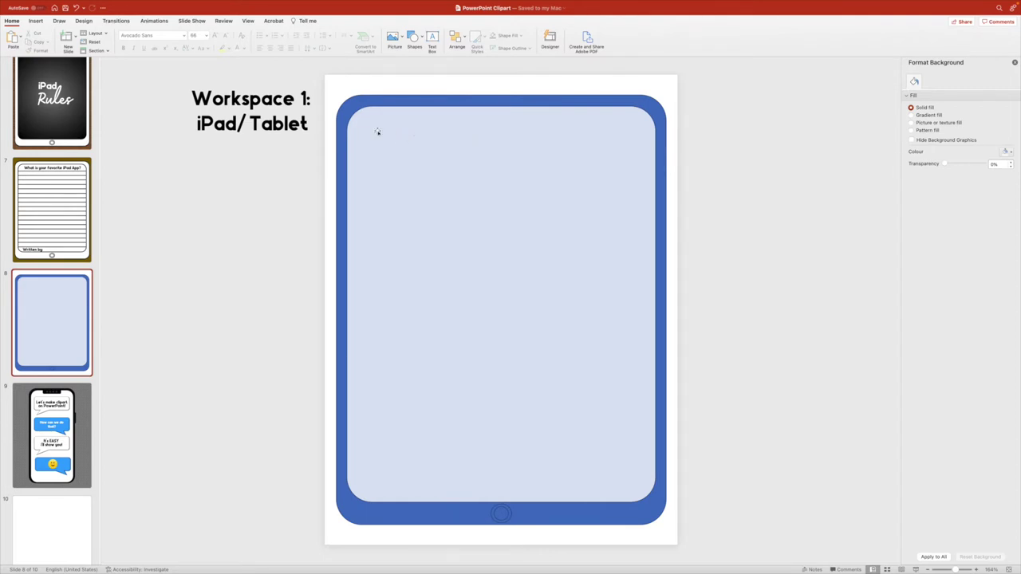
left_click_drag(321, 73, 735, 569)
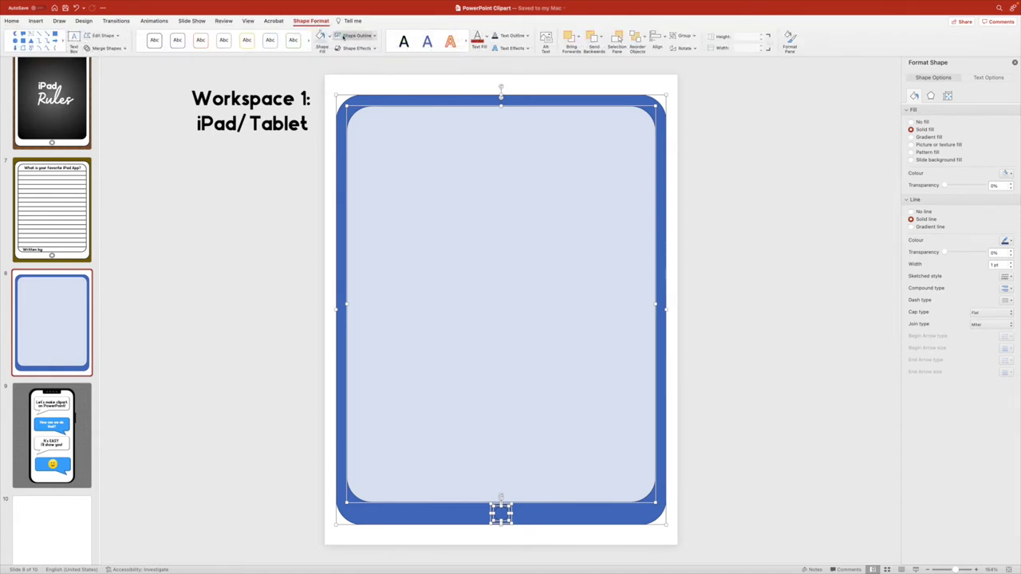
Give the frame, screen and home button black 4½ pt outlines.
left_click(375, 36)
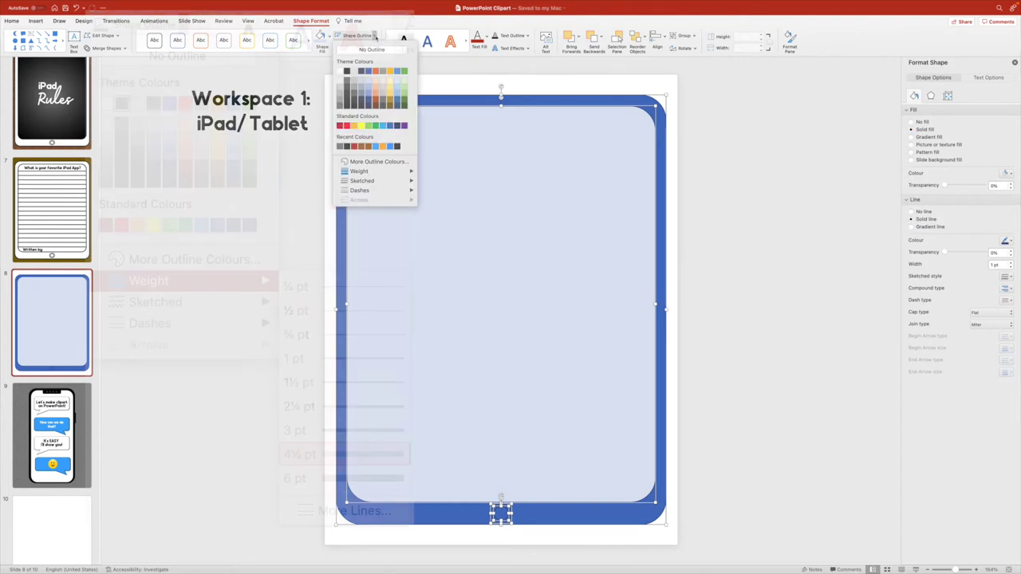
mouse_move(359, 171)
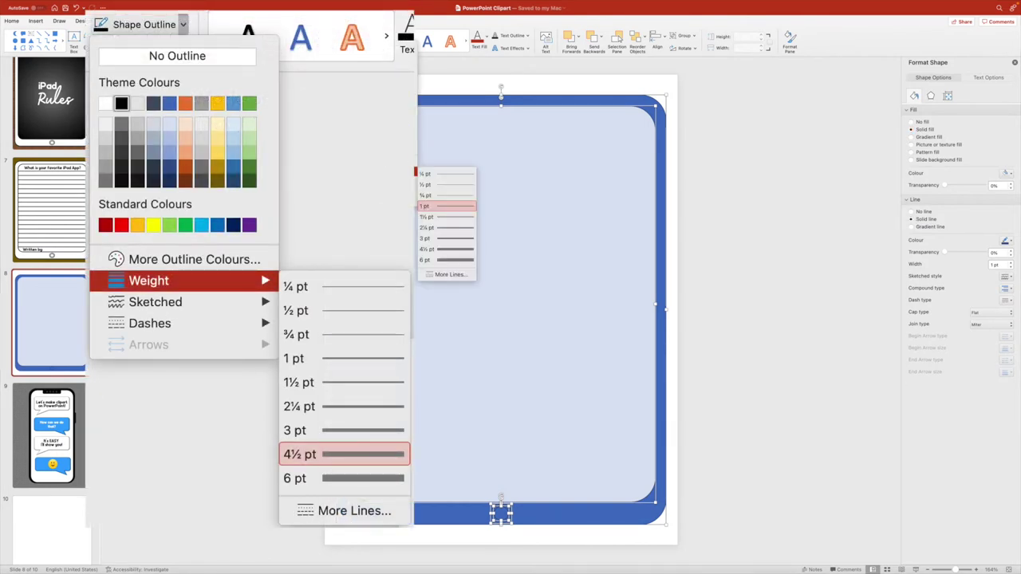
left_click(455, 251)
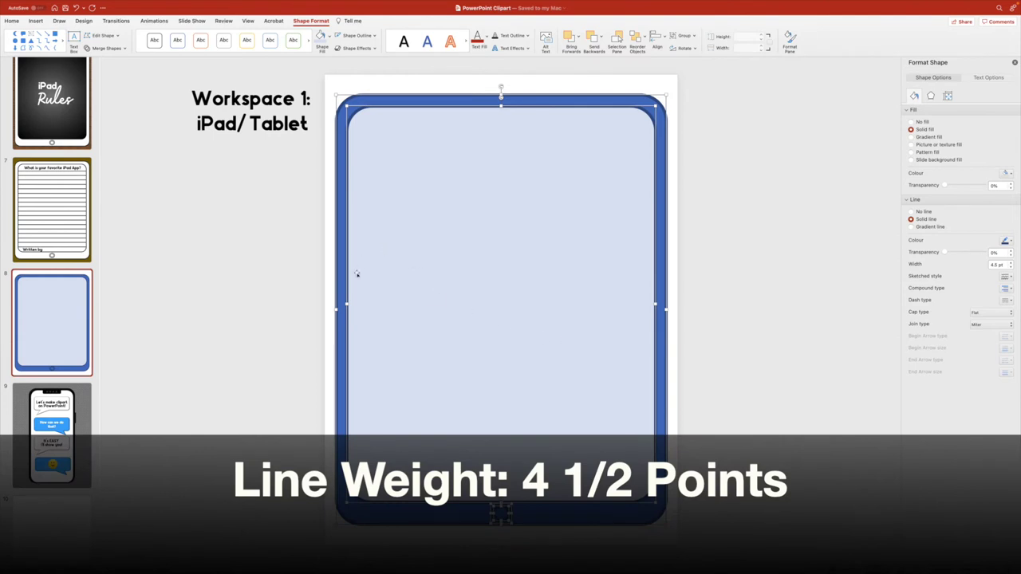
left_click(376, 37)
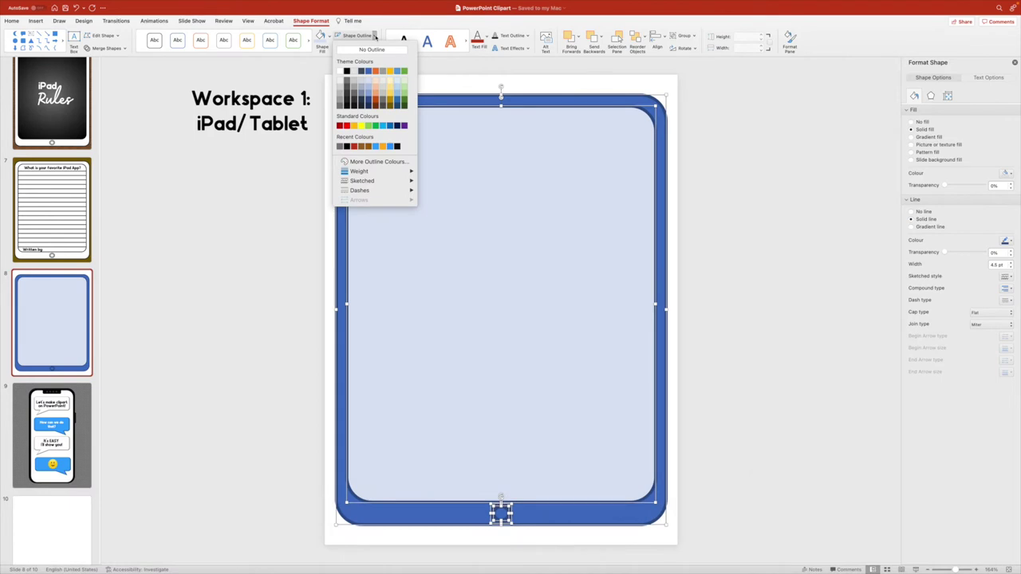
left_click(347, 71)
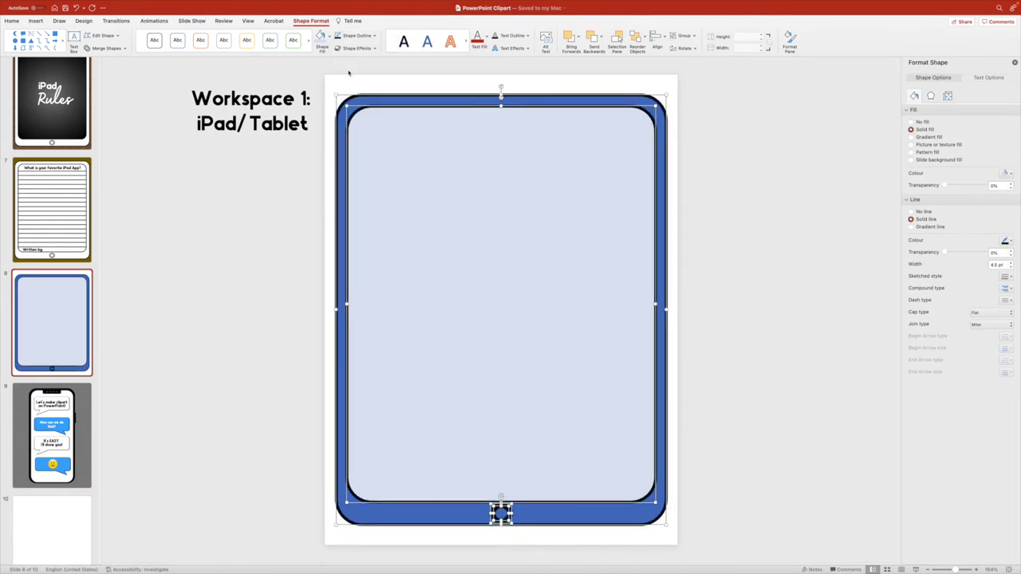
left_click(728, 106)
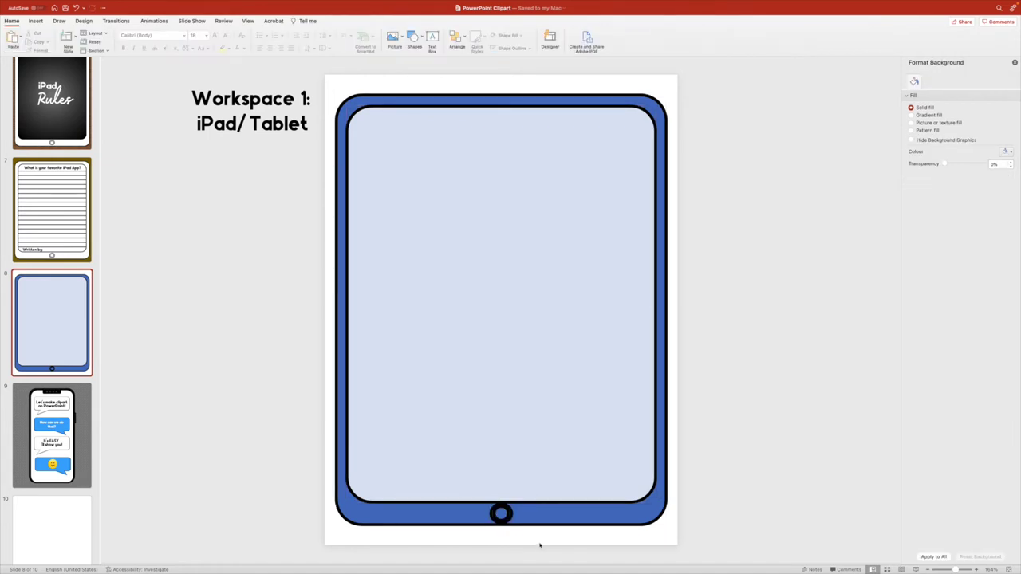
Give the home button a 3 pt outline weight, after first trying 2¼ pt.
left_click_drag(542, 545, 475, 484)
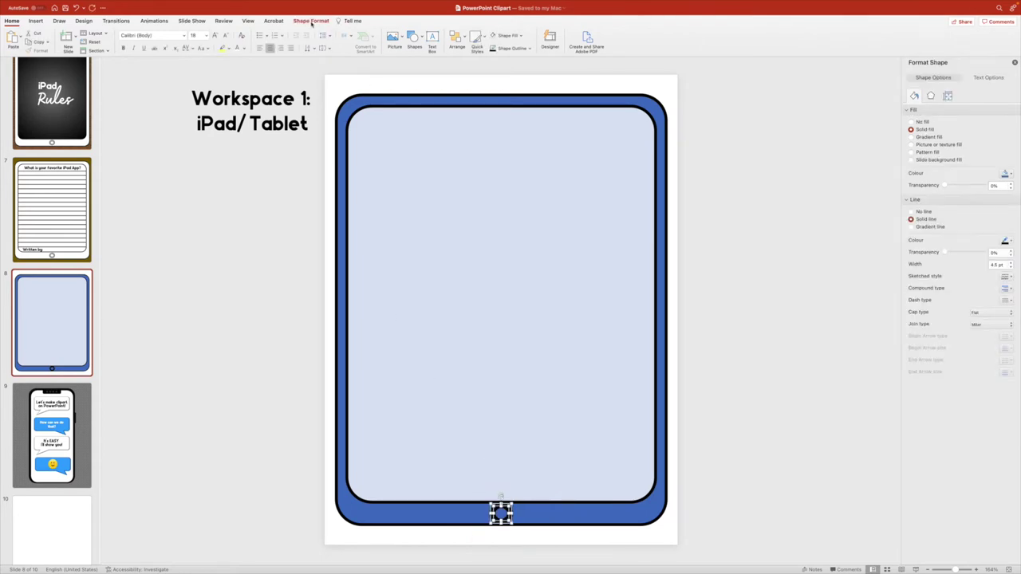
left_click(311, 21)
left_click(355, 35)
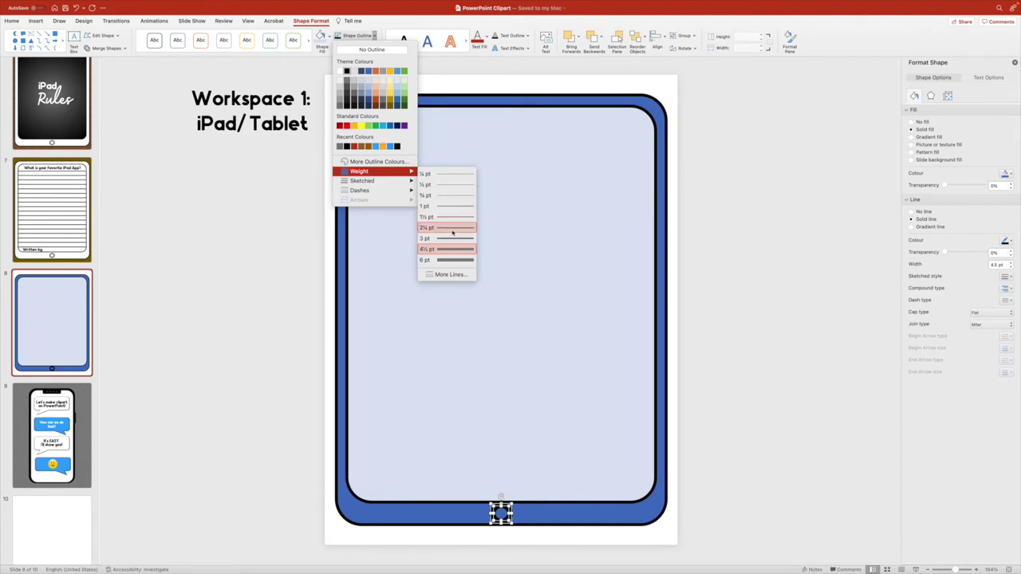
left_click(451, 231)
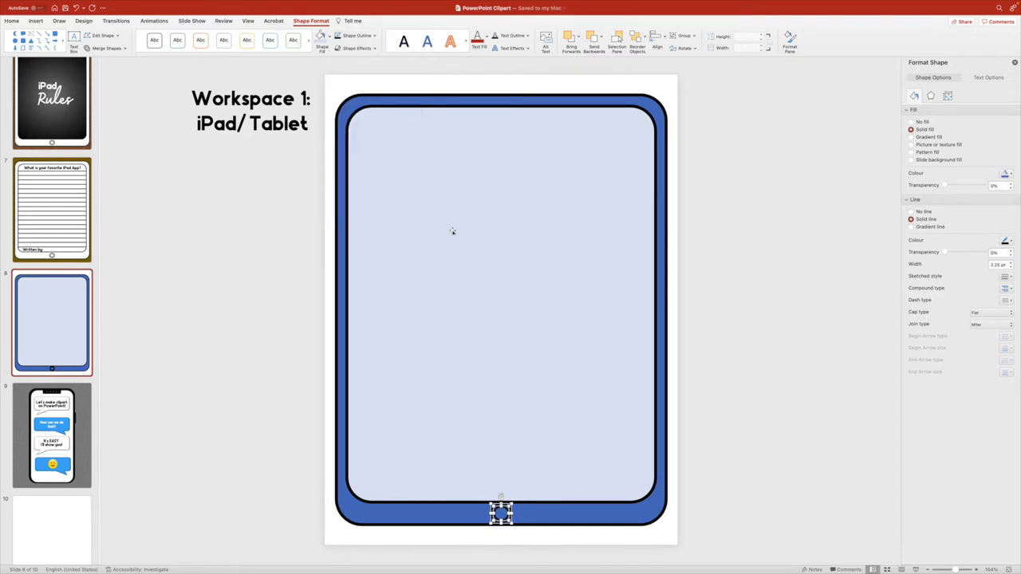
left_click(356, 36)
mouse_move(381, 173)
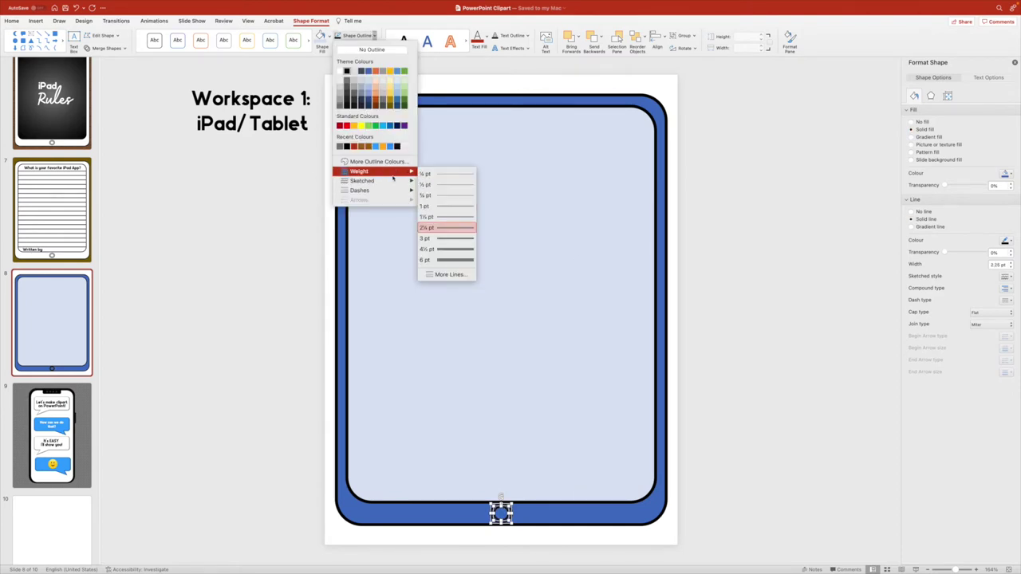
left_click(447, 239)
left_click(722, 311)
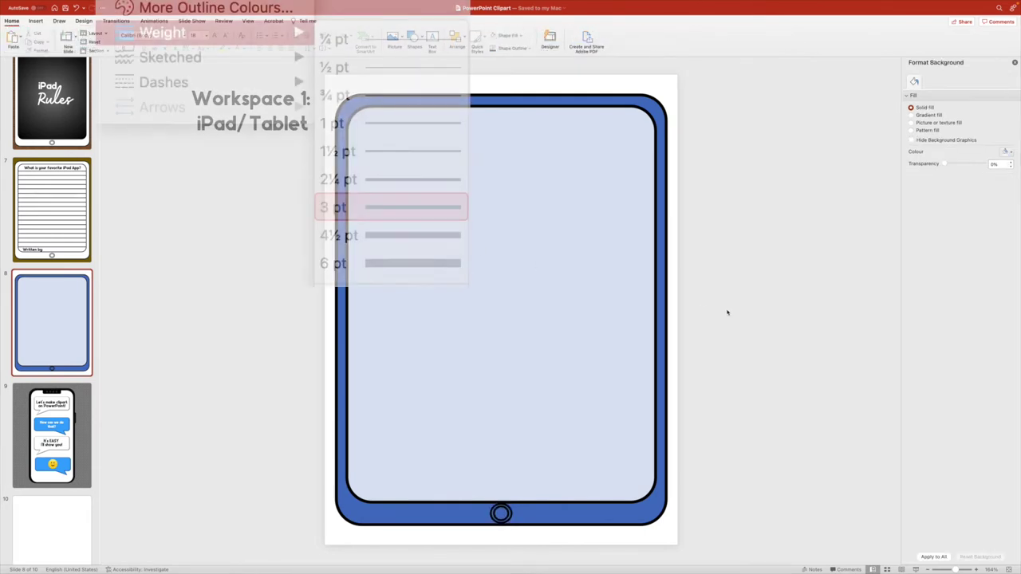
Make the tablet screen slightly shorter by raising its bottom edge.
left_click(516, 503)
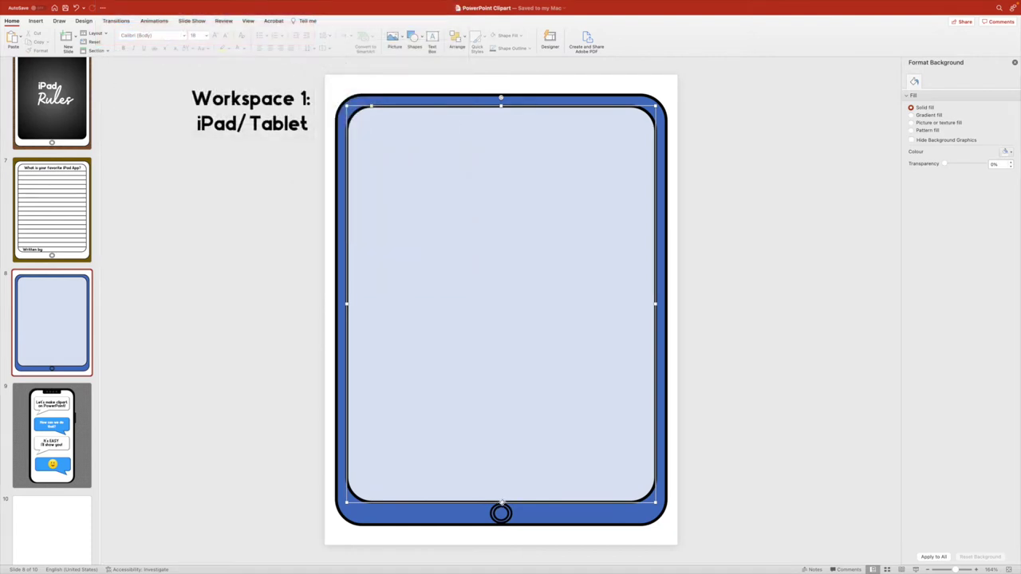
left_click_drag(501, 502, 501, 492)
left_click(521, 535)
Enlarge the home button to about 1.17 cm.
left_click(500, 512)
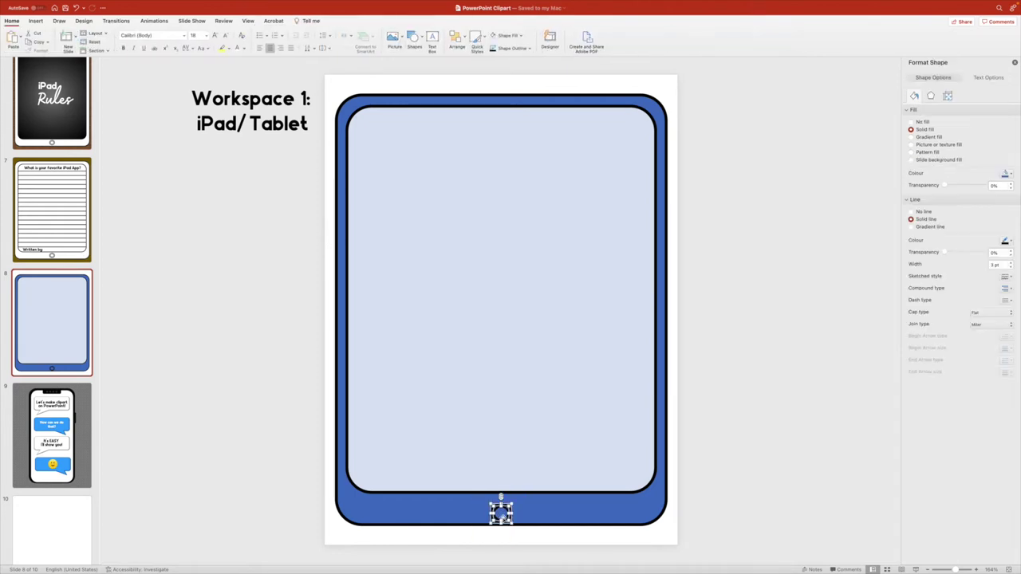
left_click_drag(511, 500, 513, 499)
left_click(504, 524)
left_click(544, 549)
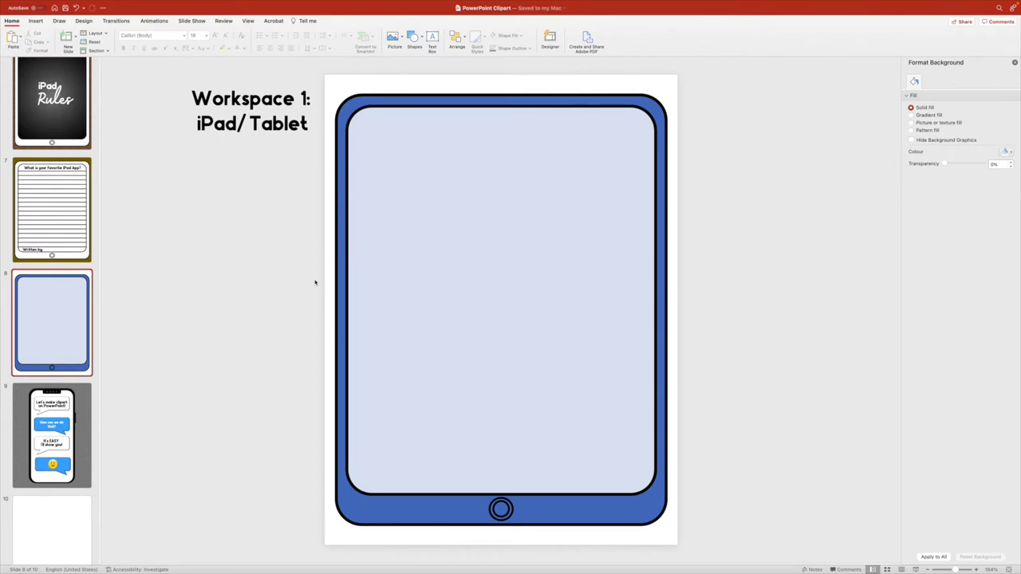
Fill the tablet's screen rectangle with solid black.
left_click(423, 184)
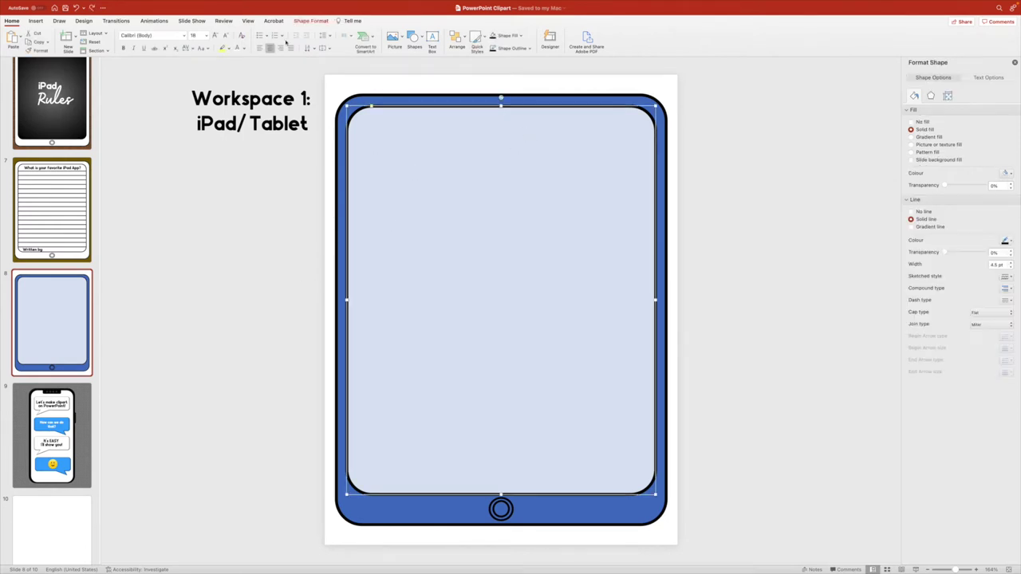
left_click(311, 21)
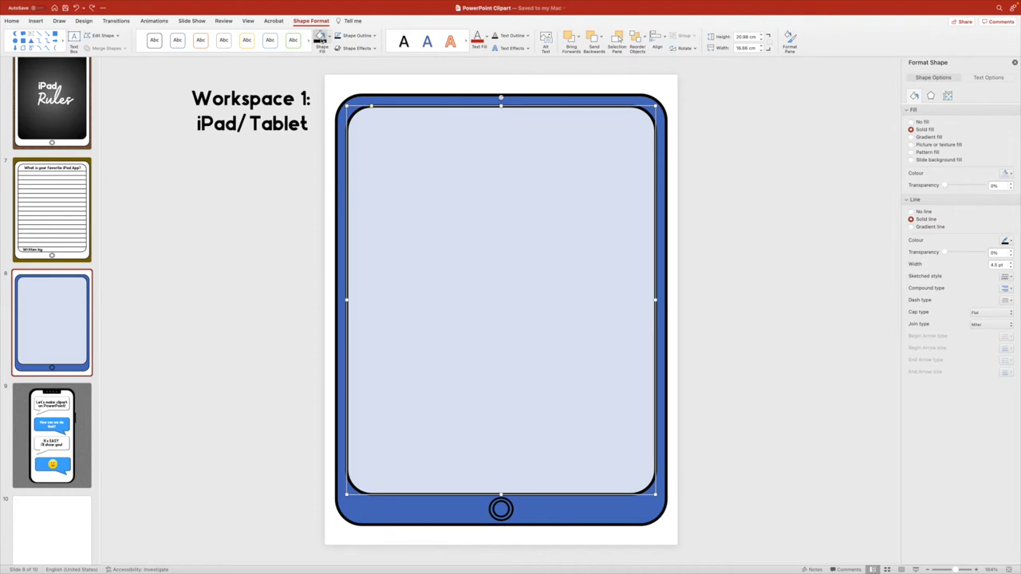
left_click(320, 37)
left_click(328, 75)
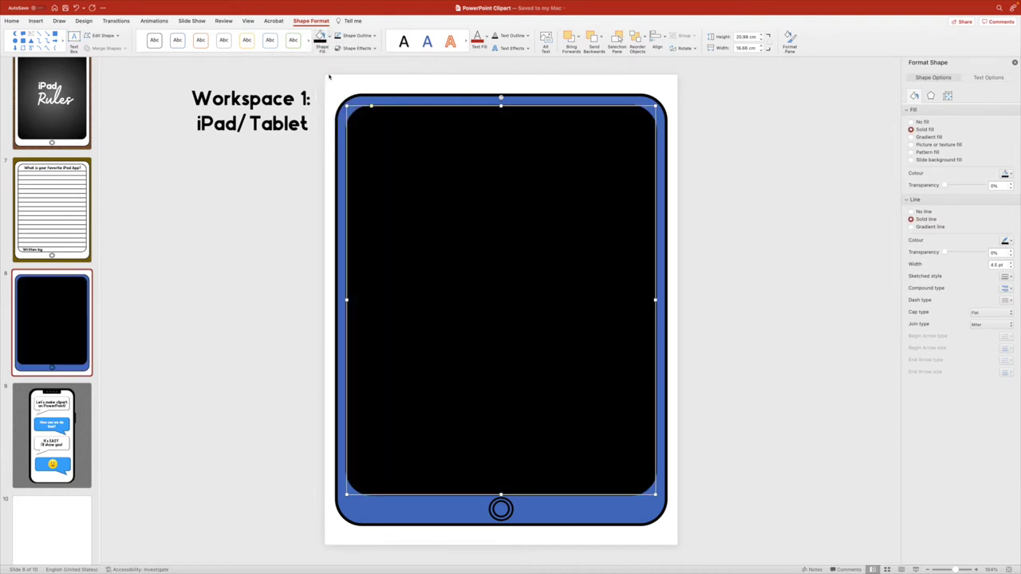
left_click(714, 155)
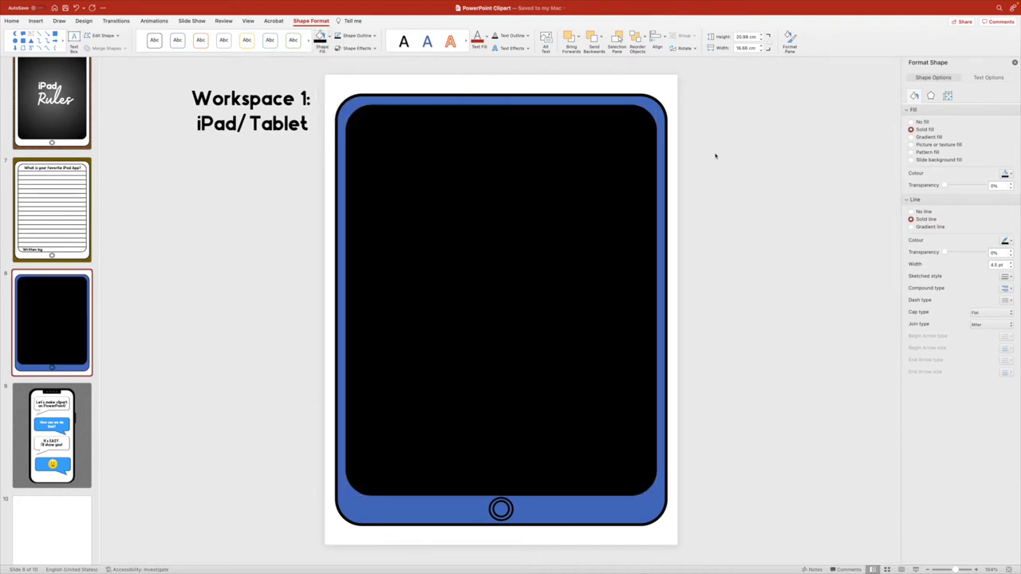
Check the iPad Rules slide for reference, then return and reselect the black screen.
left_click(59, 126)
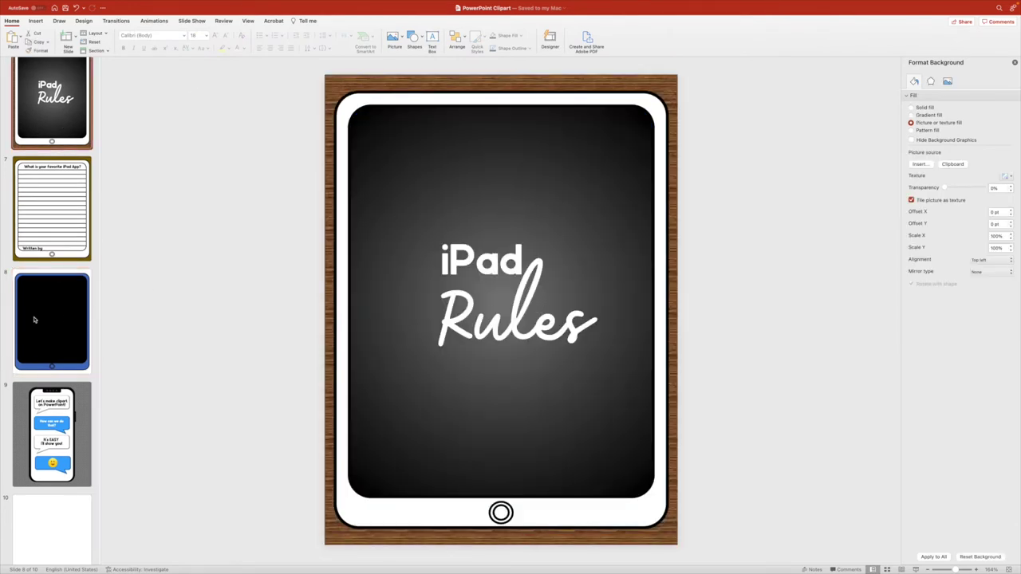
left_click(51, 325)
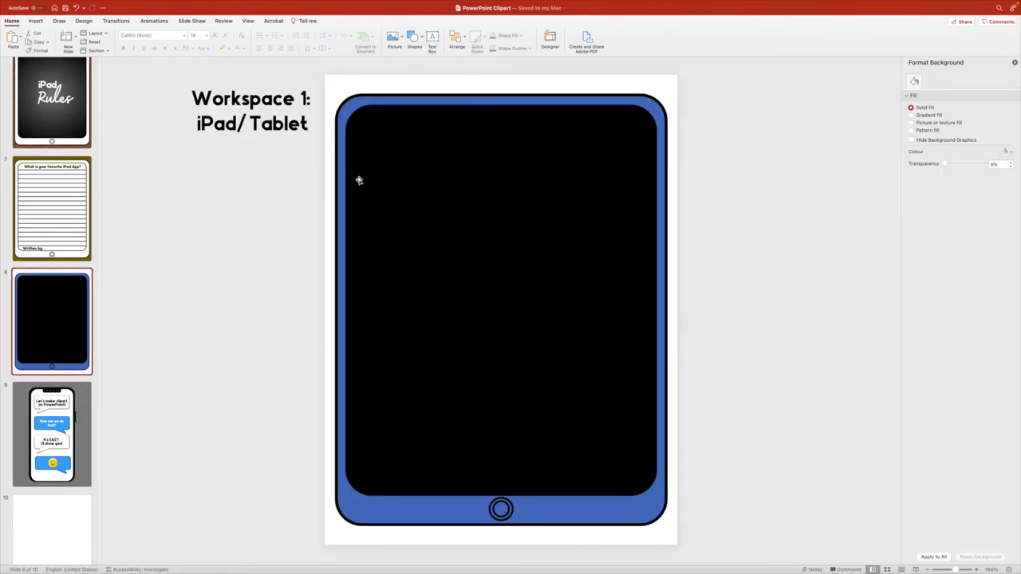
left_click(434, 179)
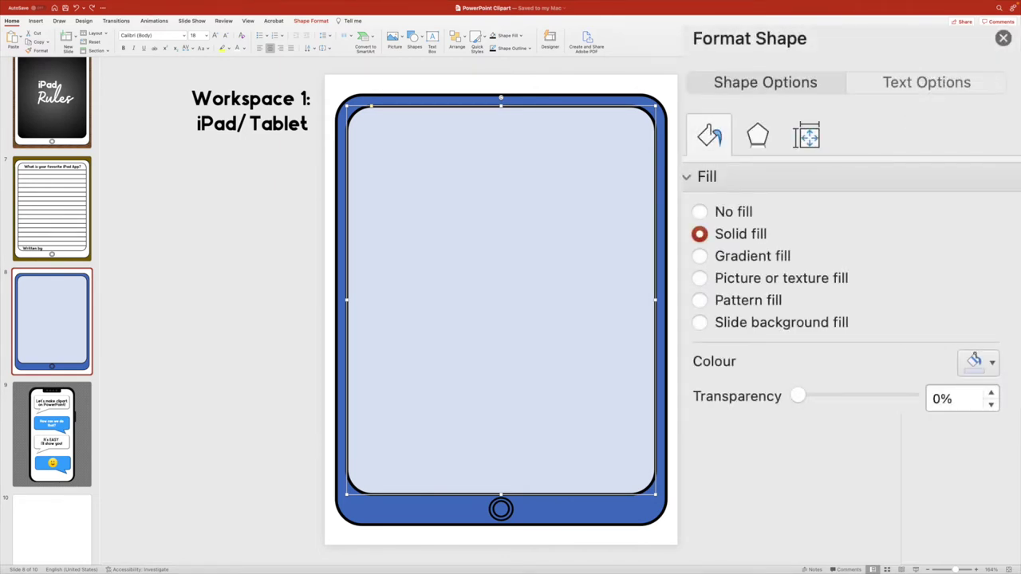
Switch the screen fill to the grey radial preset gradient.
left_click(910, 137)
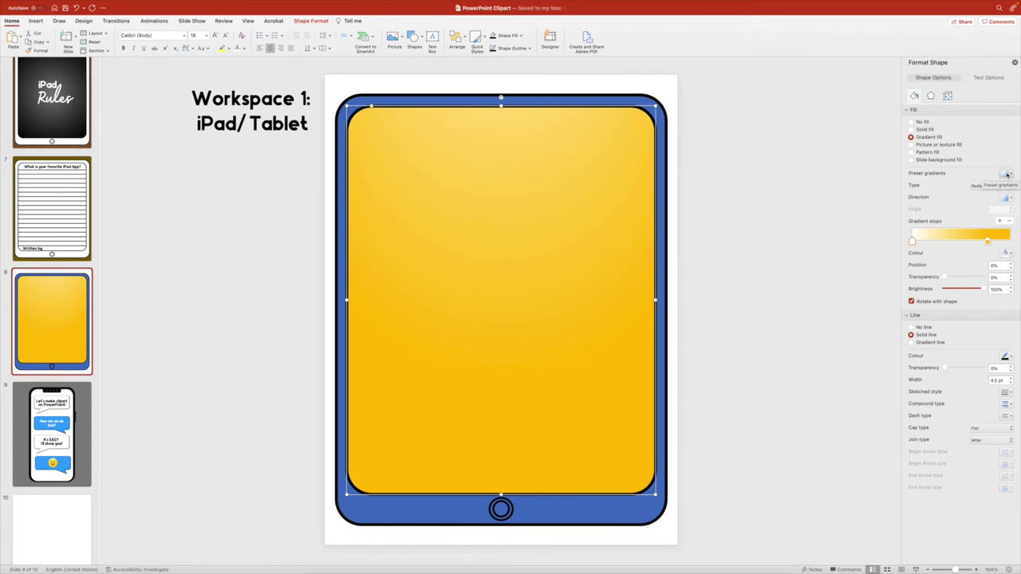
left_click(1008, 174)
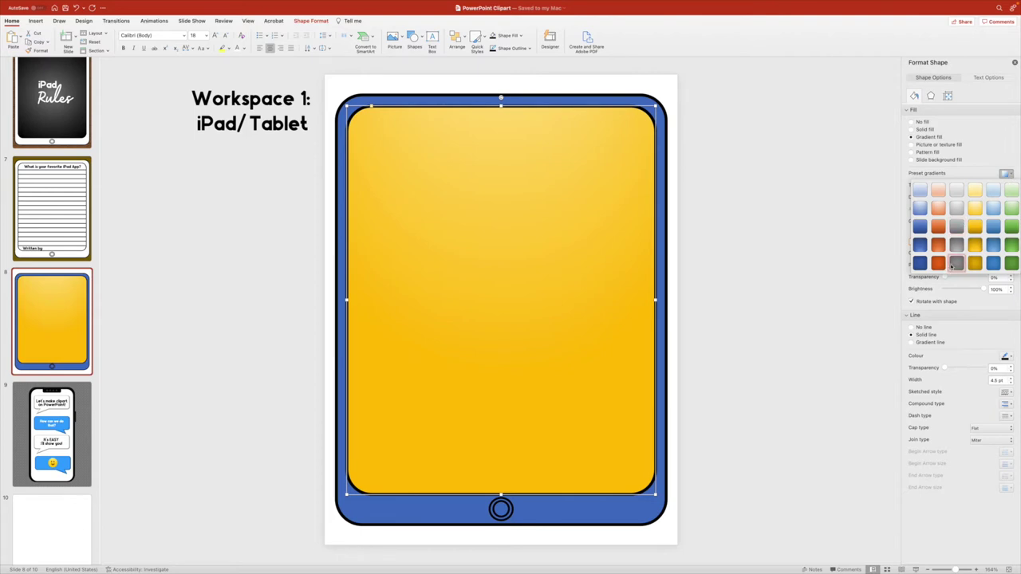
left_click(957, 265)
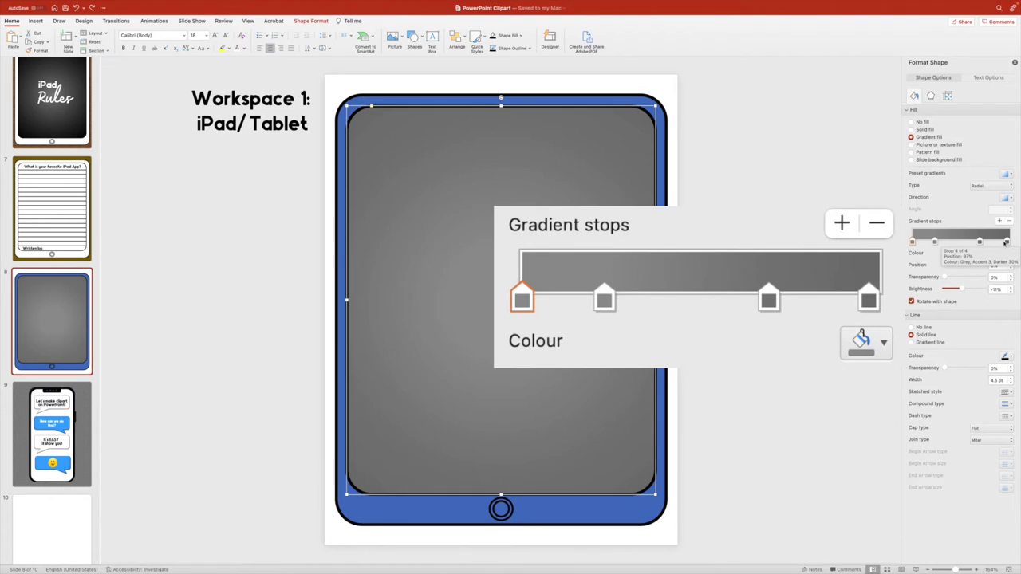
Make the outer gradient stops black, remove one stop and shift another to shrink the centre.
left_click(1007, 243)
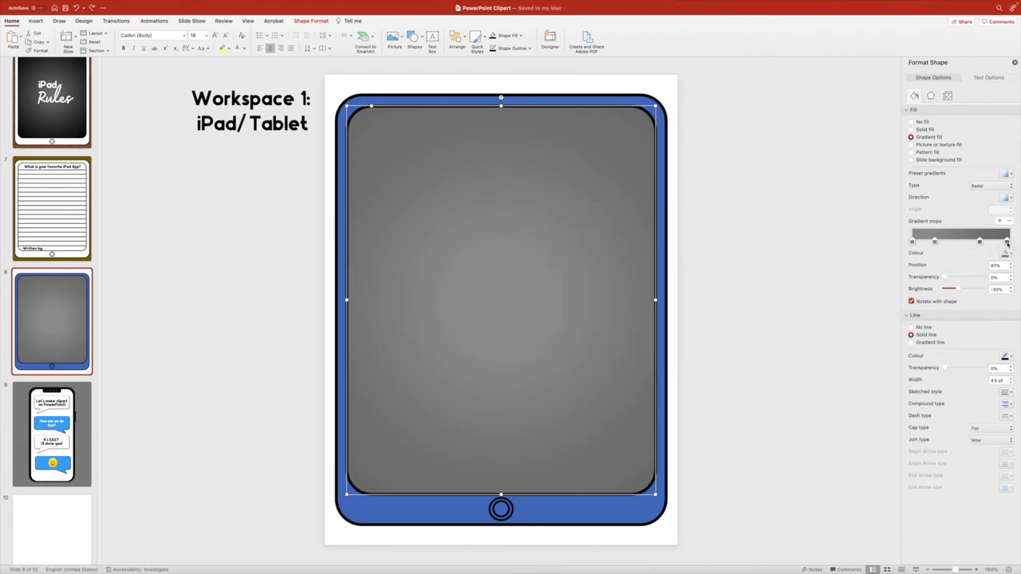
left_click(1008, 254)
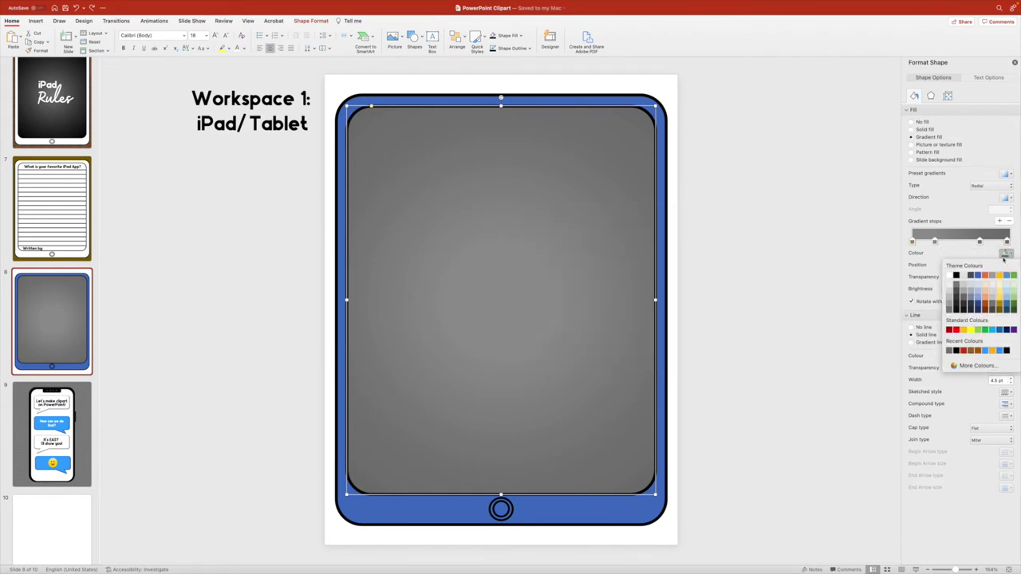
left_click(955, 276)
left_click(980, 243)
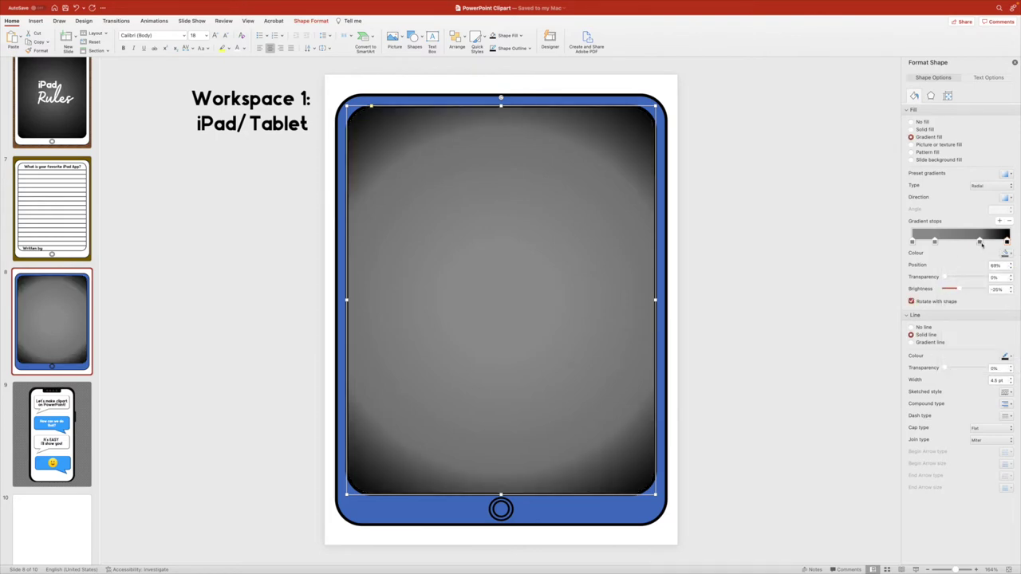
left_click(1008, 253)
left_click(955, 276)
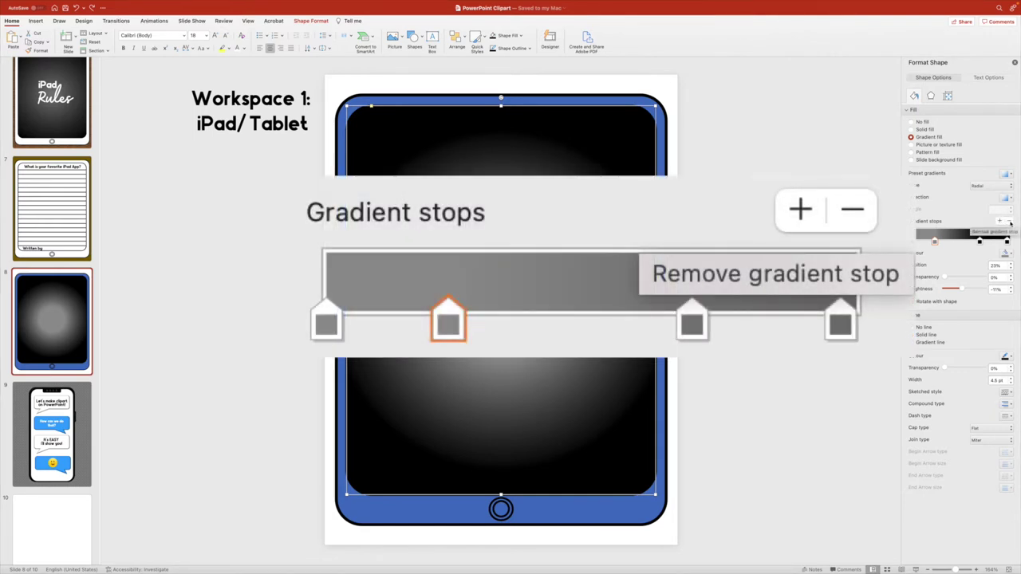
left_click(1009, 223)
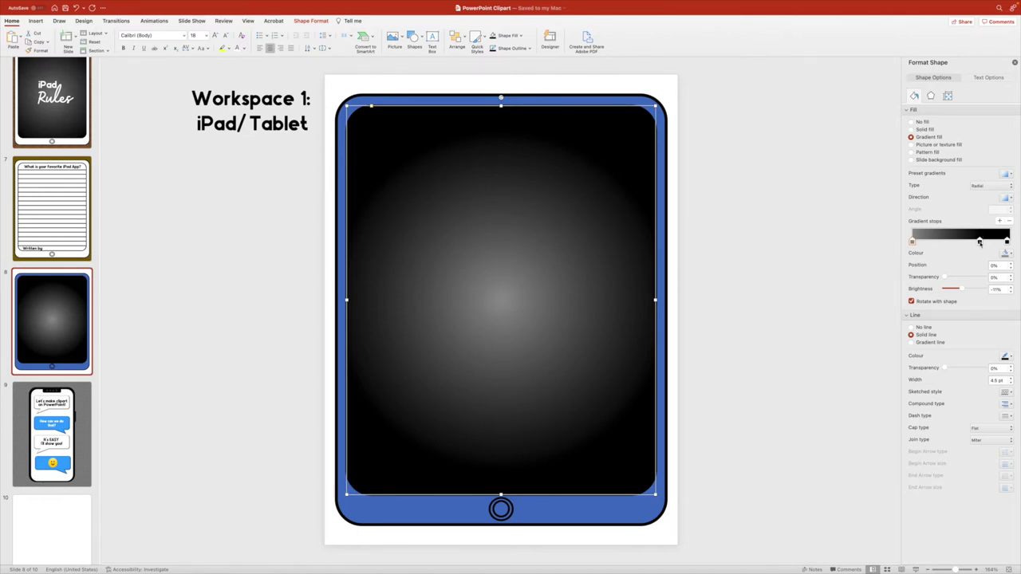
mouse_move(979, 242)
left_mouse_down()
mouse_move(925, 249)
mouse_move(977, 244)
left_mouse_up()
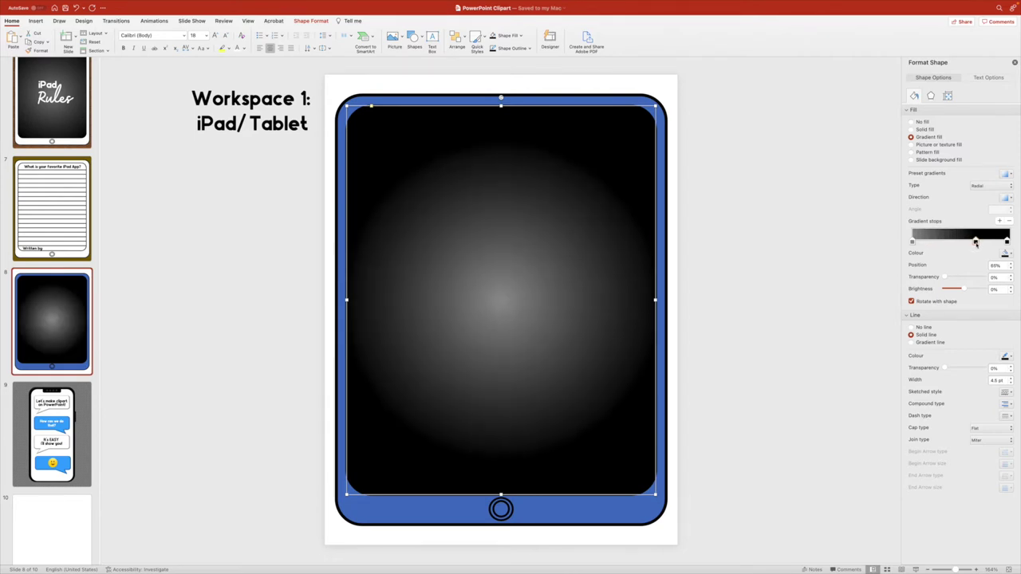
left_click(770, 210)
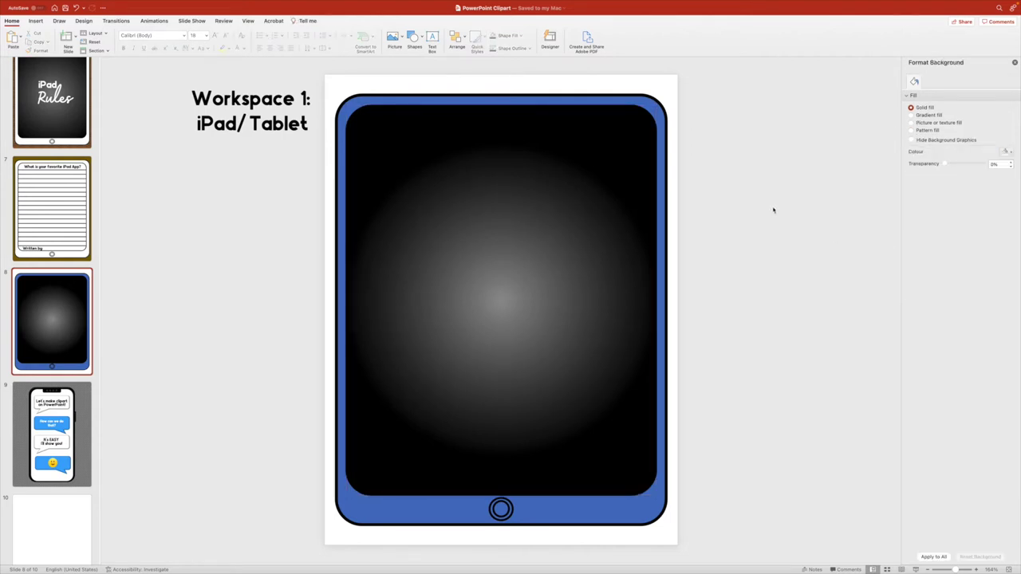
Fill the outer tablet frame with white.
left_click(465, 231)
left_click(800, 220)
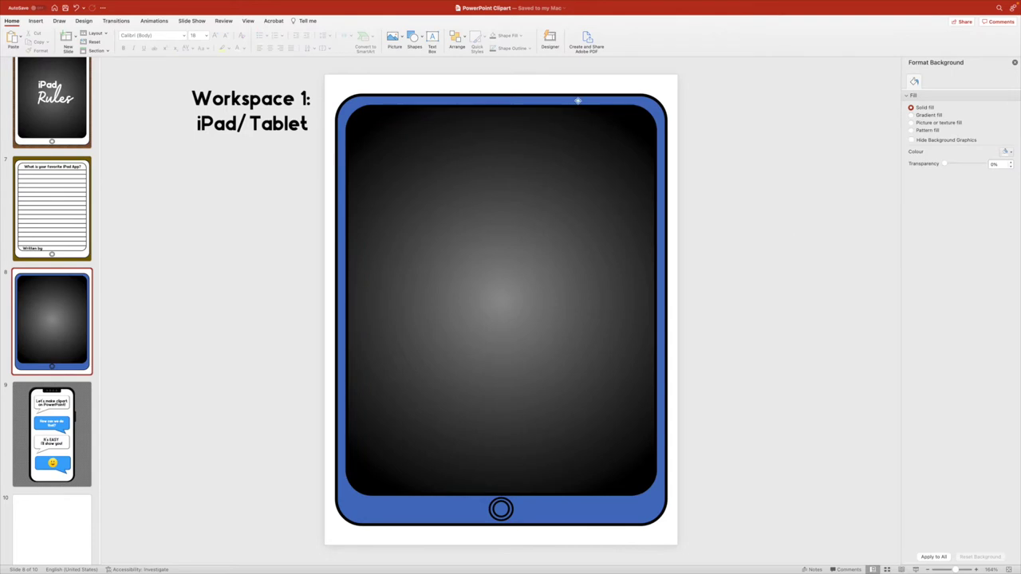
left_click(578, 101)
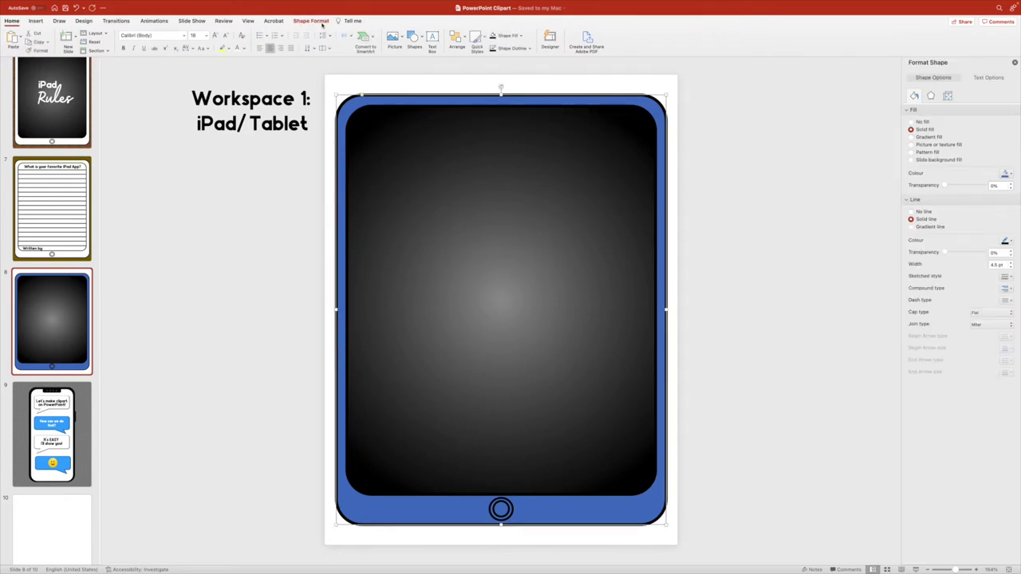
left_click(312, 21)
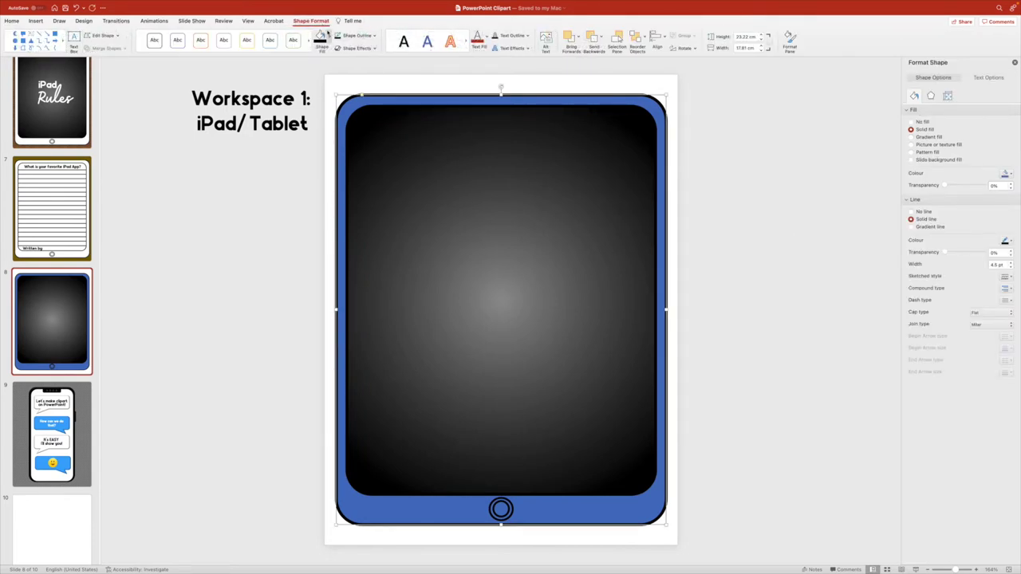
left_click(328, 37)
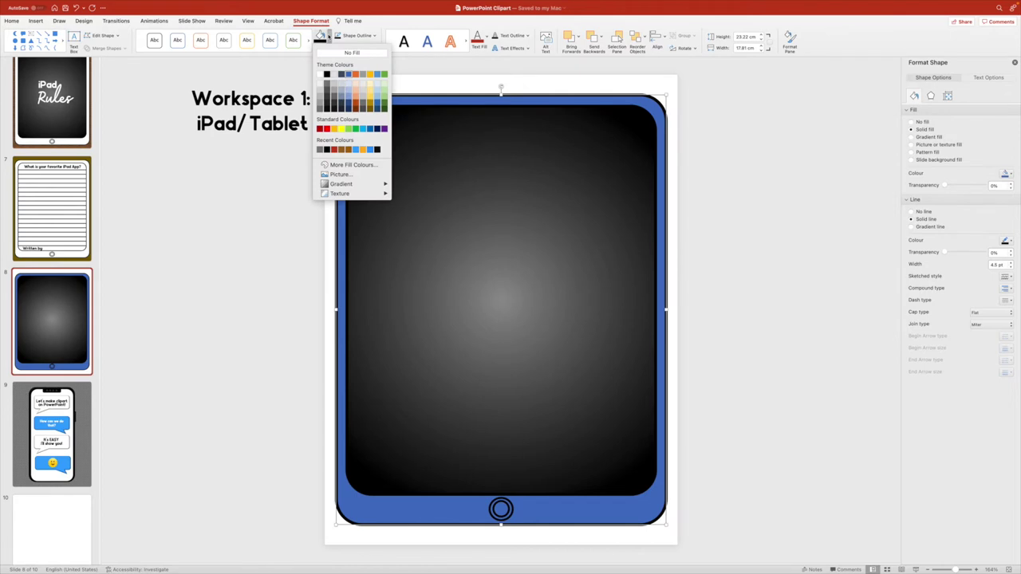
left_click(320, 76)
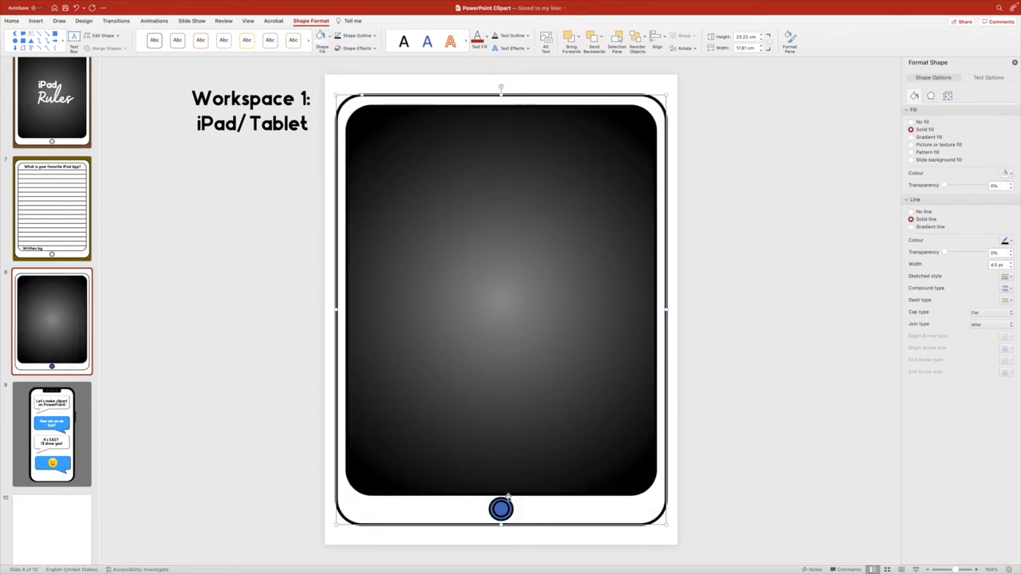
left_click(521, 542)
Fill the home button white and set the slide background to orange.
left_click(501, 508)
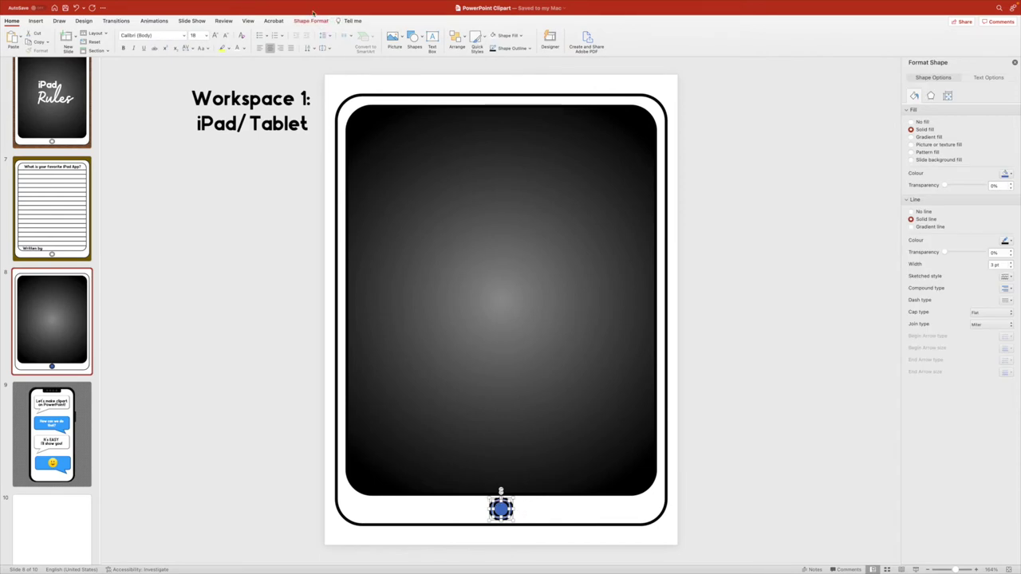
left_click(314, 22)
left_click(319, 38)
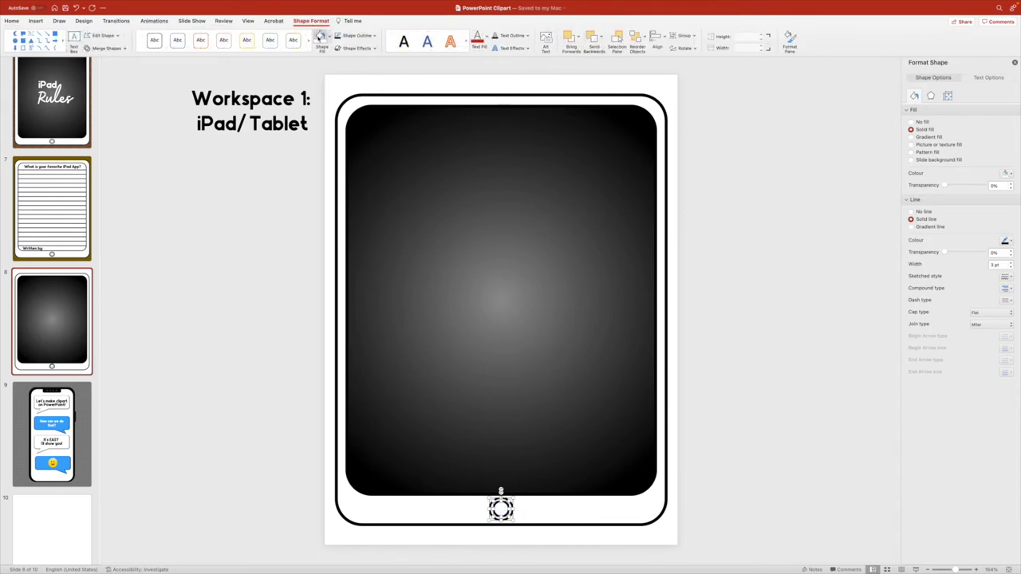
left_click(762, 104)
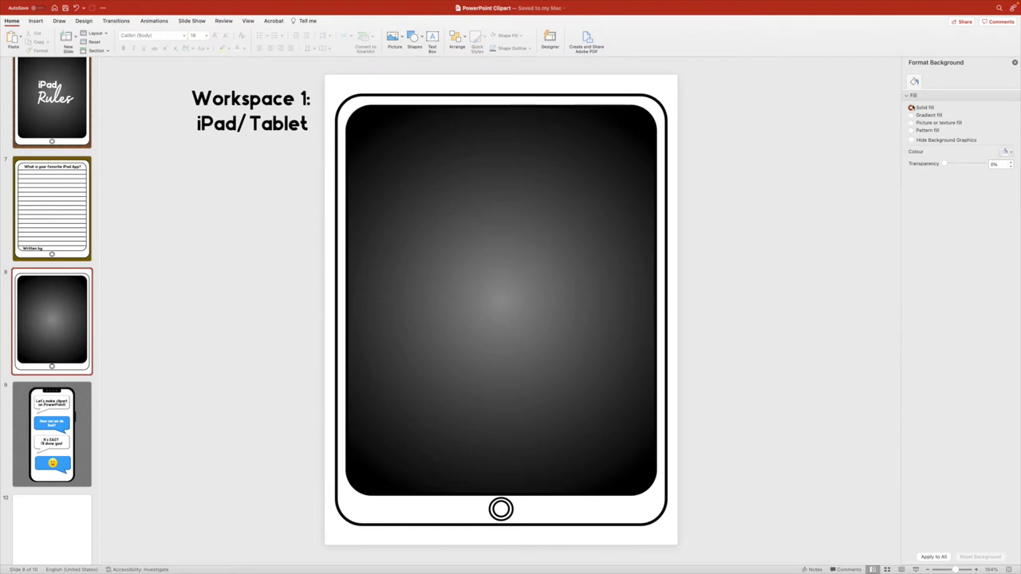
left_click(1004, 154)
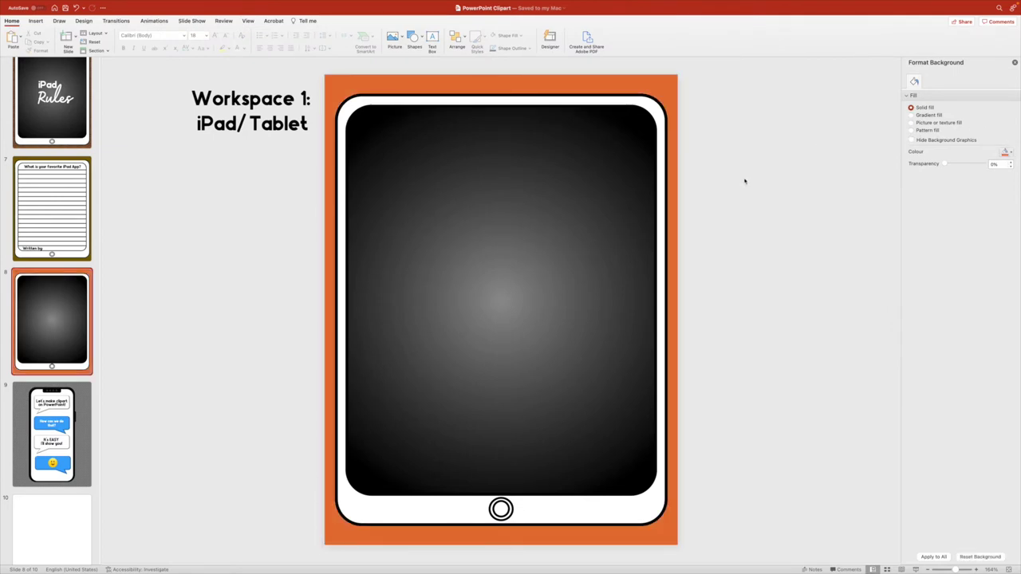
Try light blue and dark red fills on the tablet frame, then undo back to white.
left_click(656, 108)
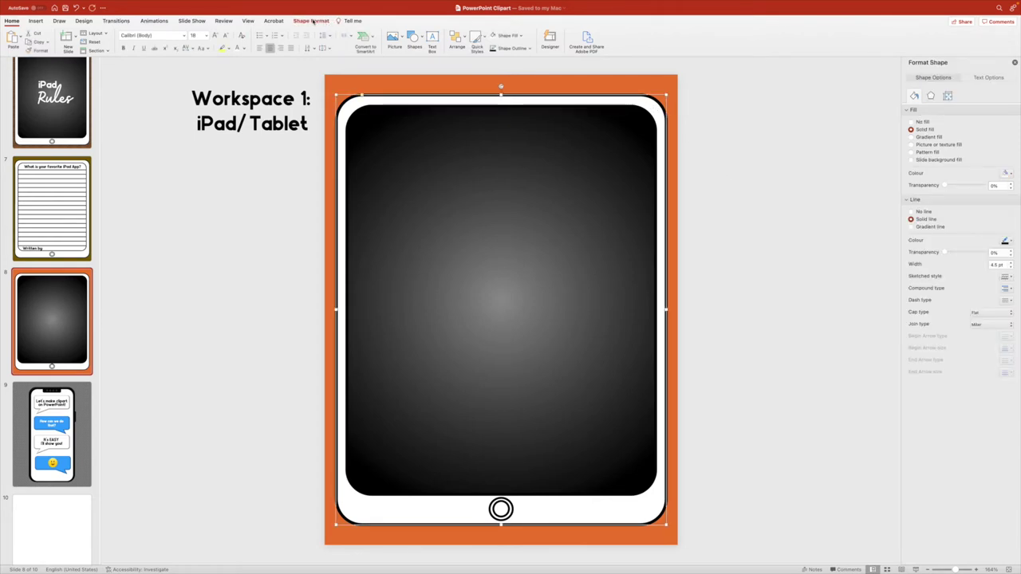
left_click(311, 21)
left_click(329, 36)
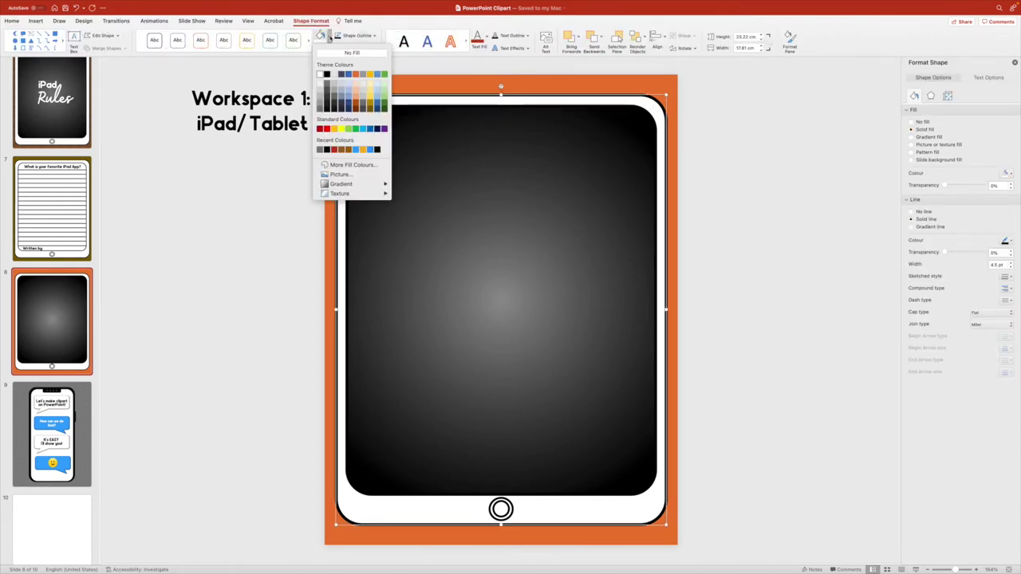
left_click(358, 150)
left_click(329, 36)
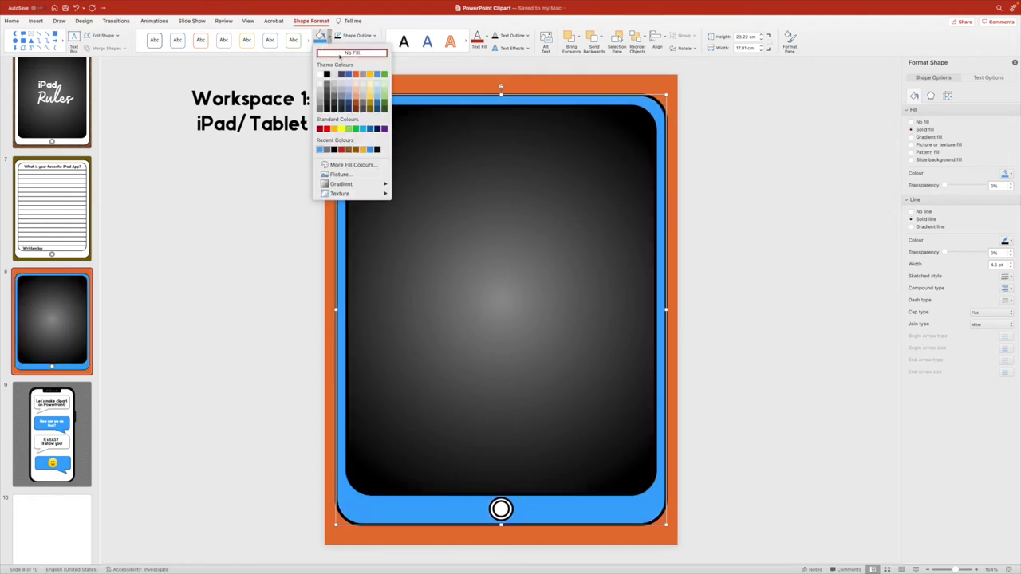
left_click(319, 129)
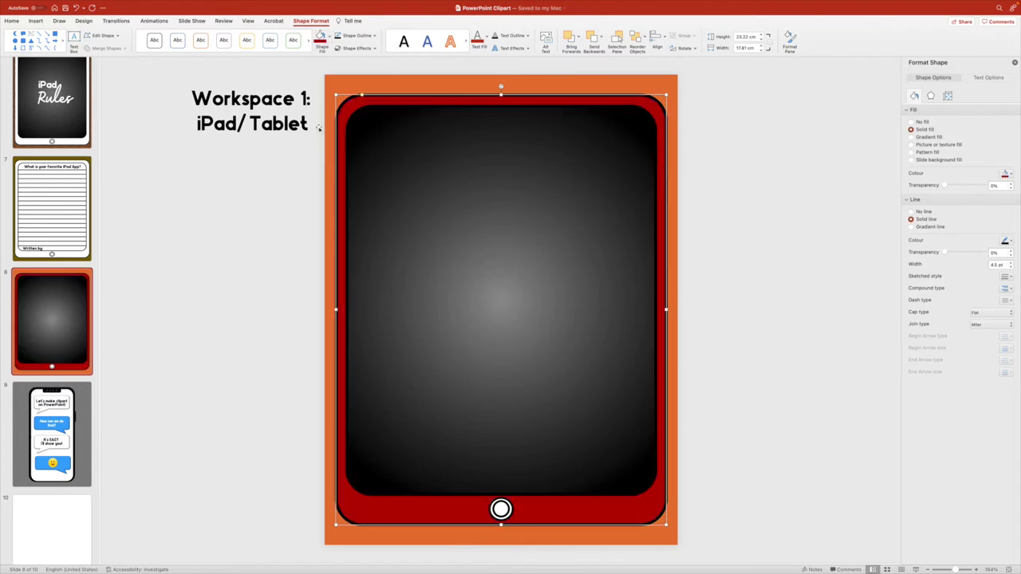
key("super+z")
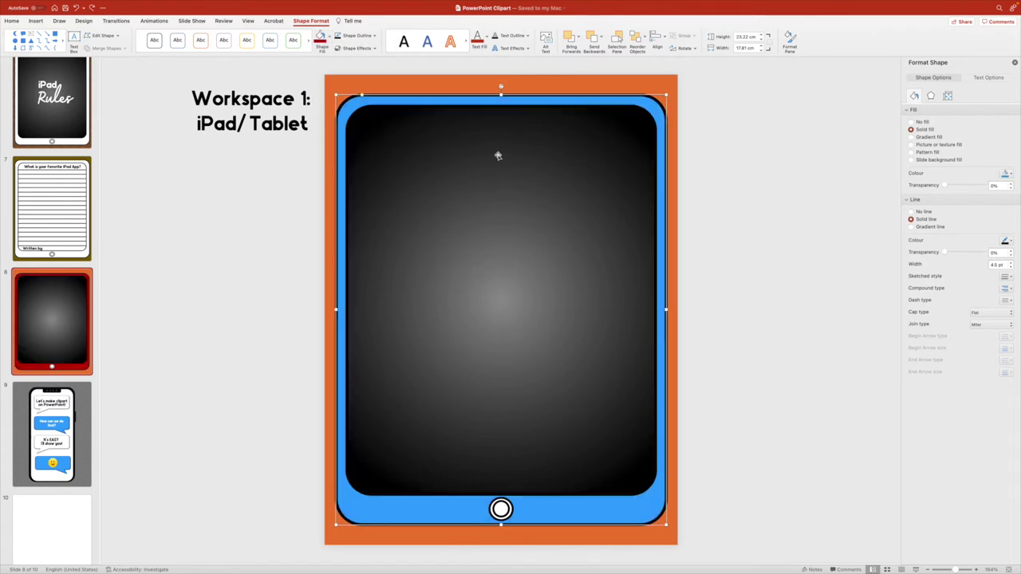
key("super+z")
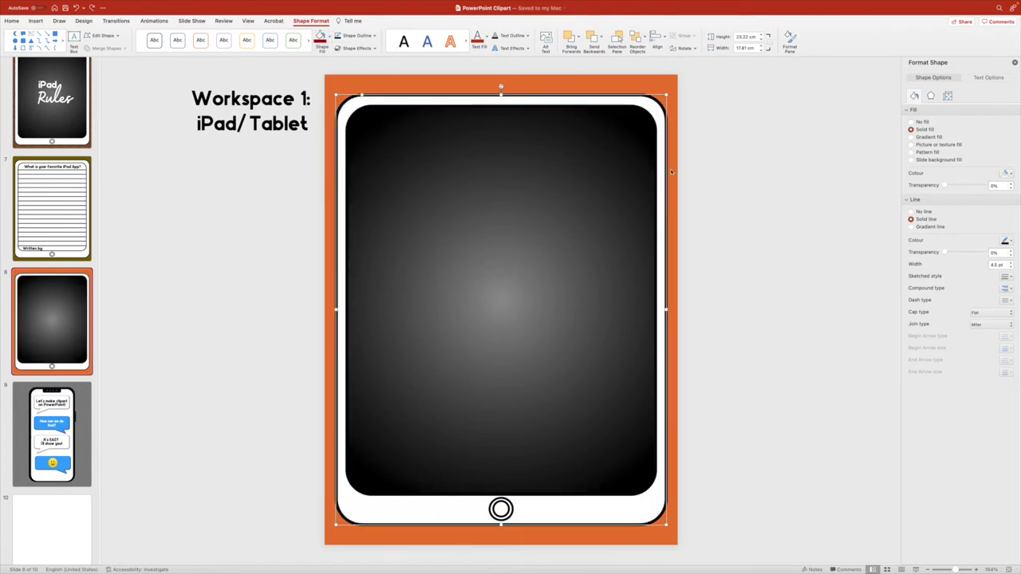
left_click(723, 183)
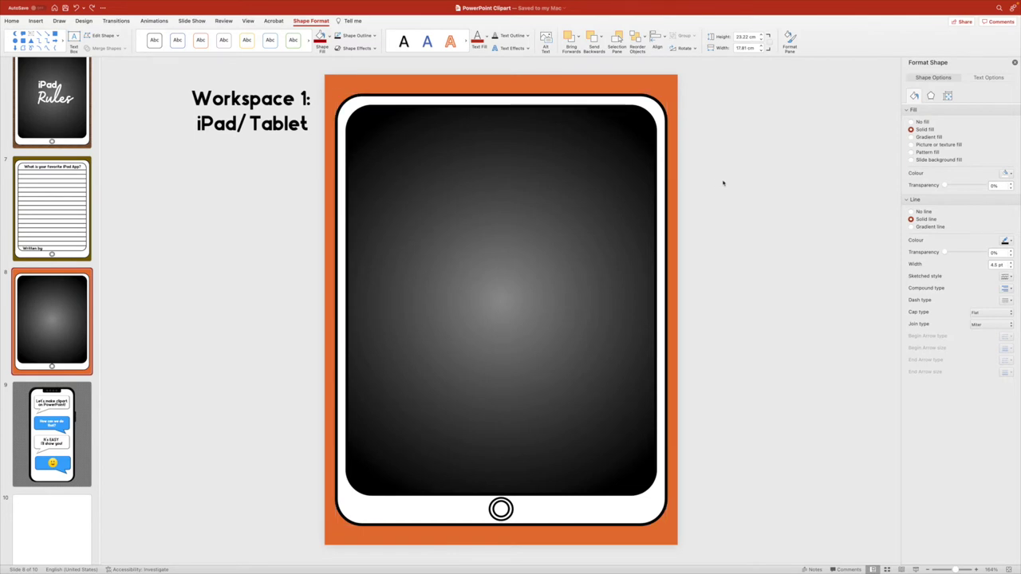
left_click(490, 150)
left_click(478, 147)
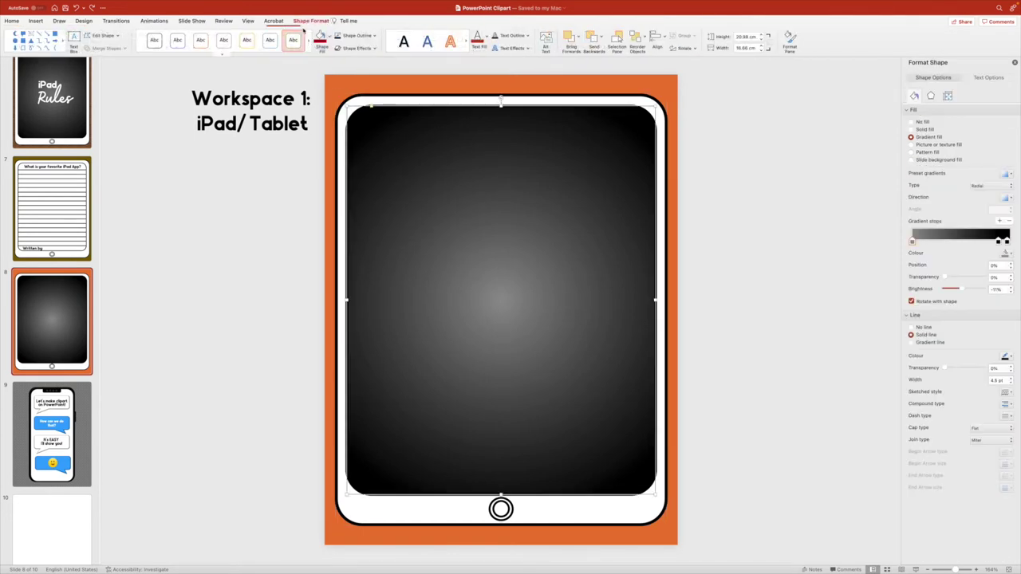
Try No Fill on the tablet's screen shape.
left_click(329, 38)
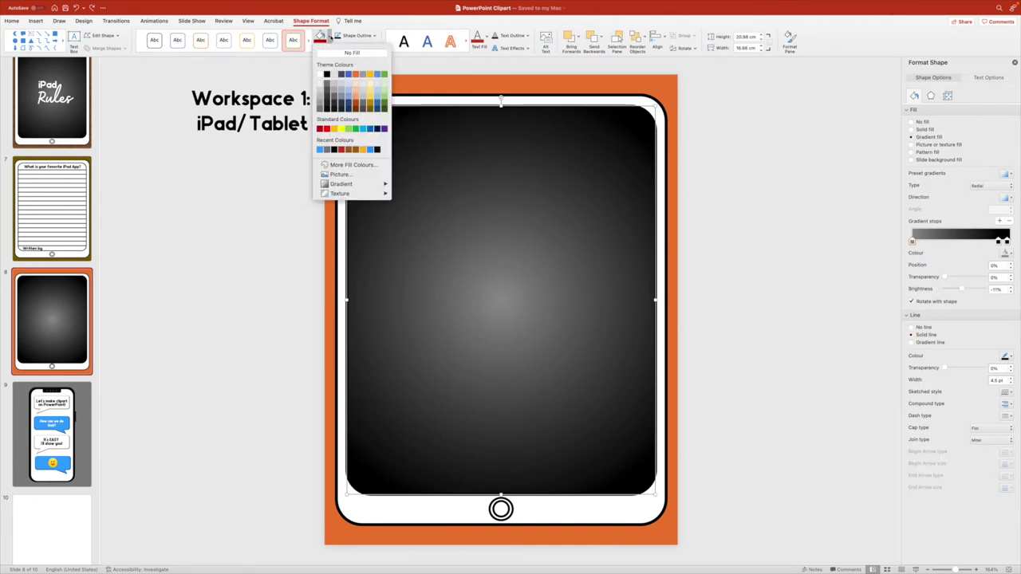
left_click(356, 54)
left_click(690, 110)
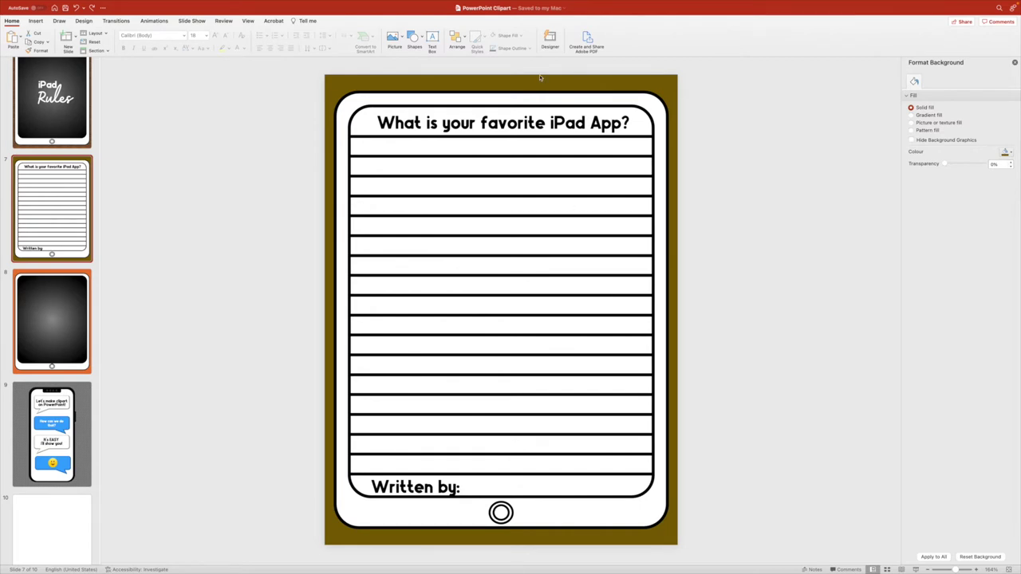
Compare slide 7's lined page with slide 8, ending on the tablet slide.
left_click(415, 120)
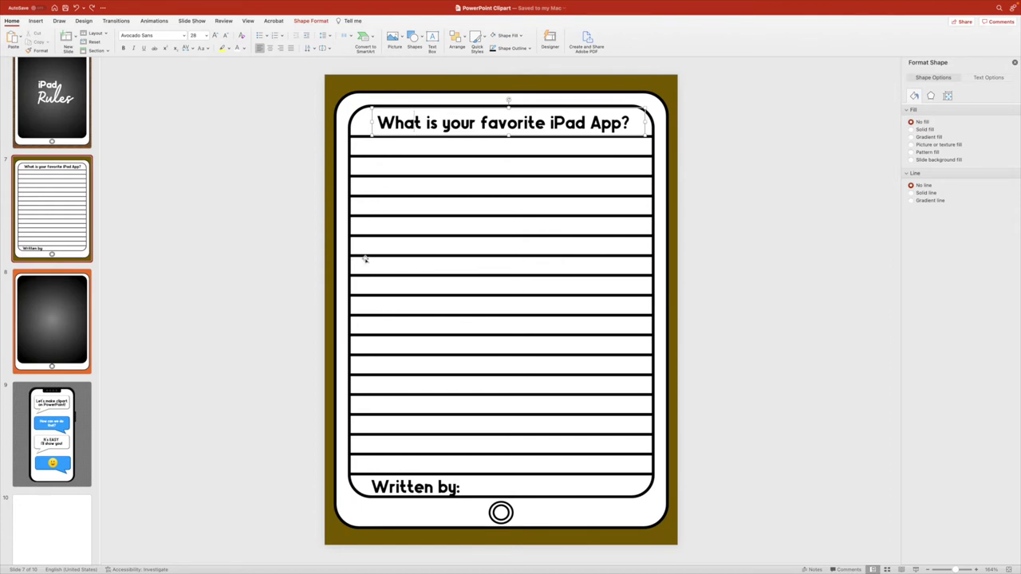
left_click(69, 305)
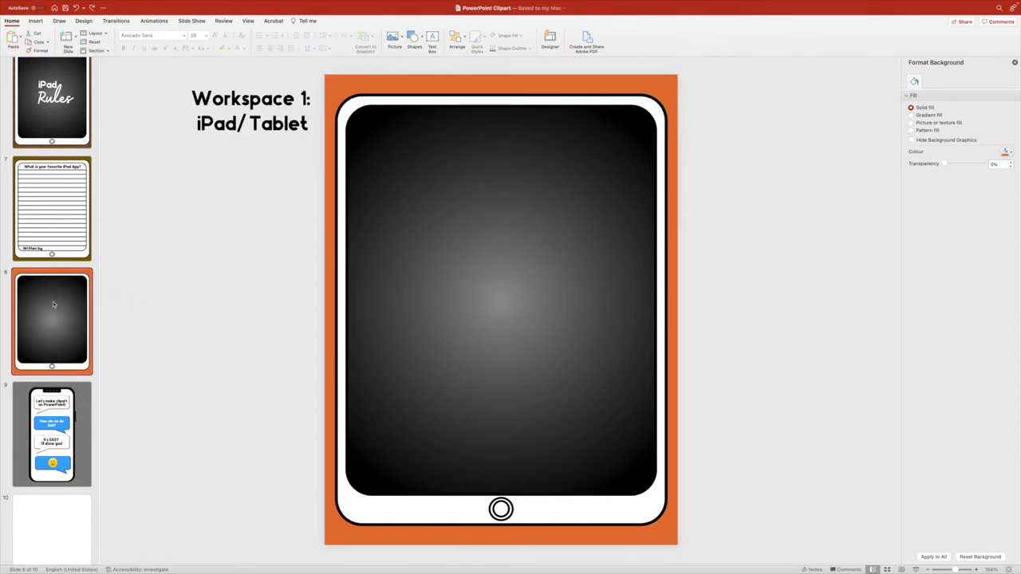
left_click(88, 189)
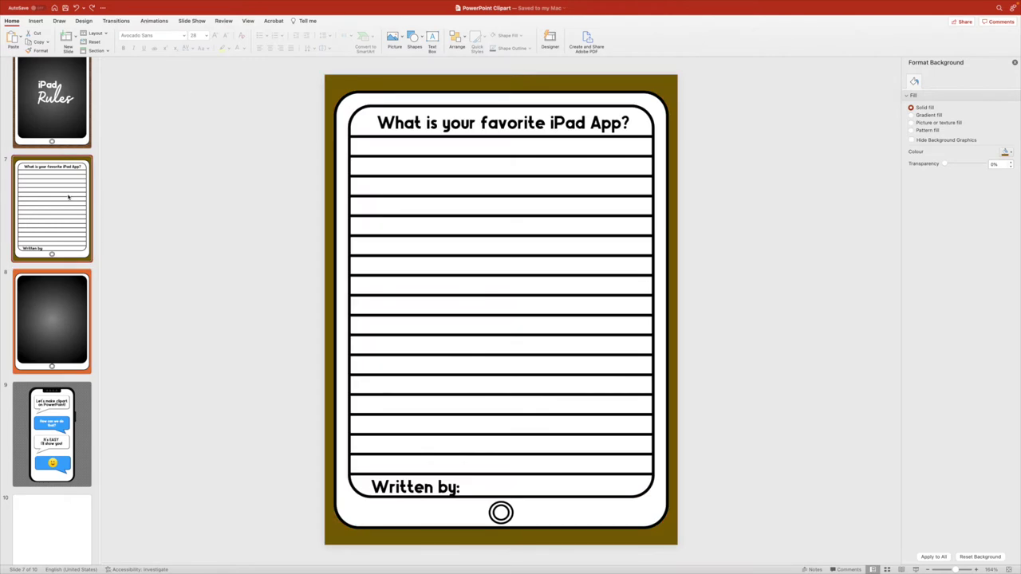
left_click(56, 298)
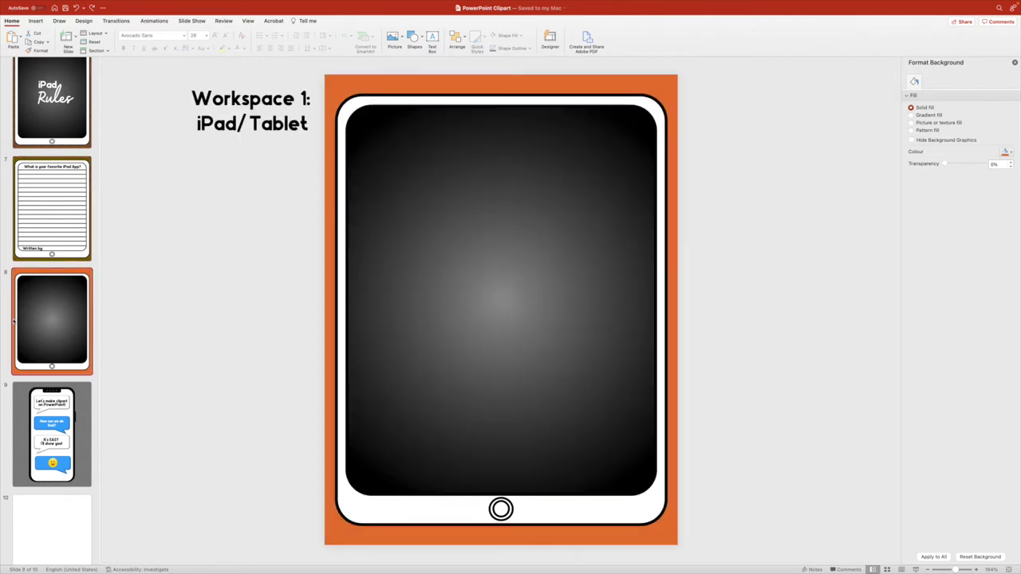
Duplicate slide 8 with Cmd+D and fill the copy's tablet screen white.
key("super+d")
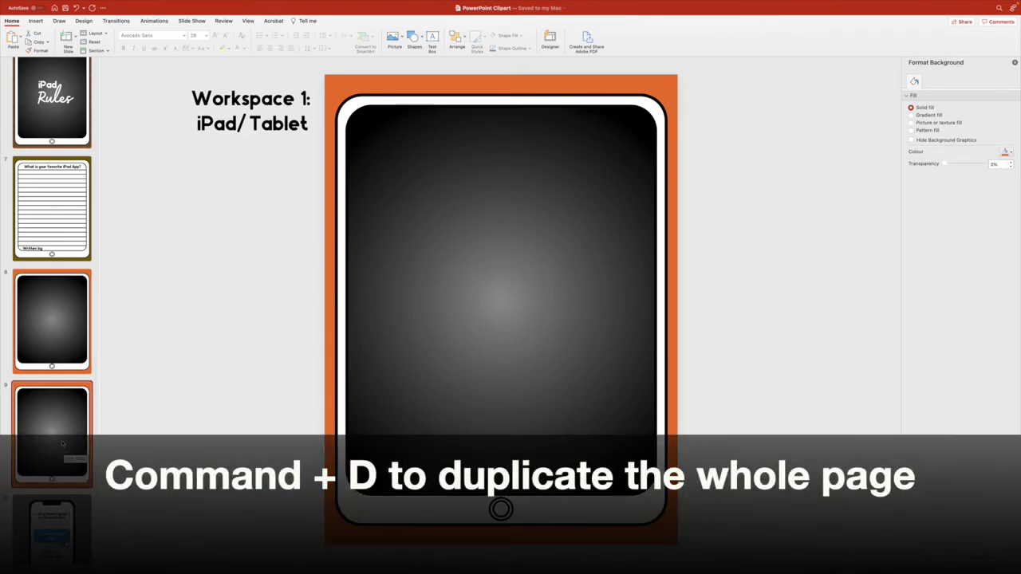
scroll(62, 444, "down", 2)
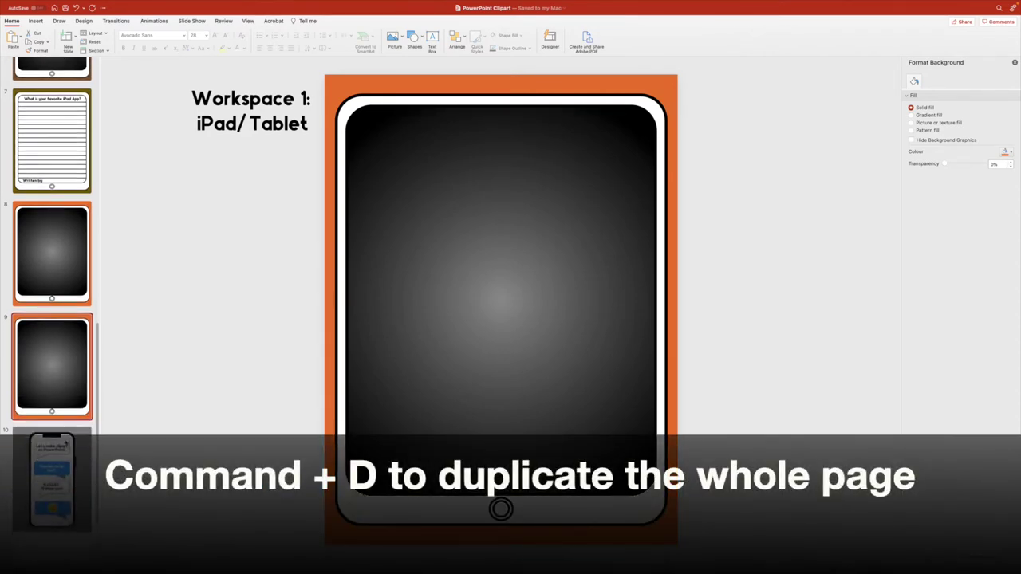
scroll(64, 444, "up", 3)
scroll(66, 444, "down", 1)
left_click(501, 303)
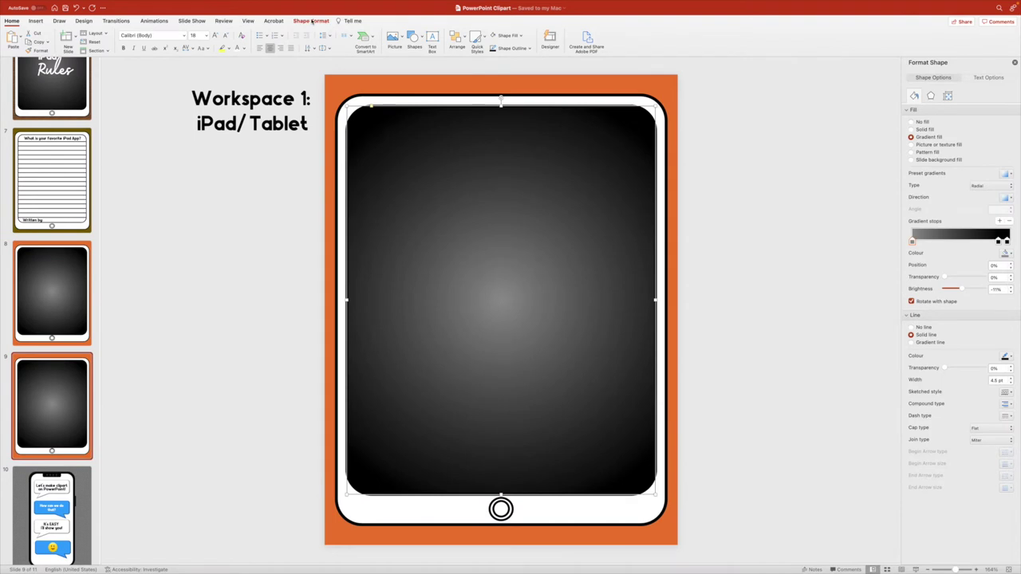
left_click(311, 21)
left_click(329, 36)
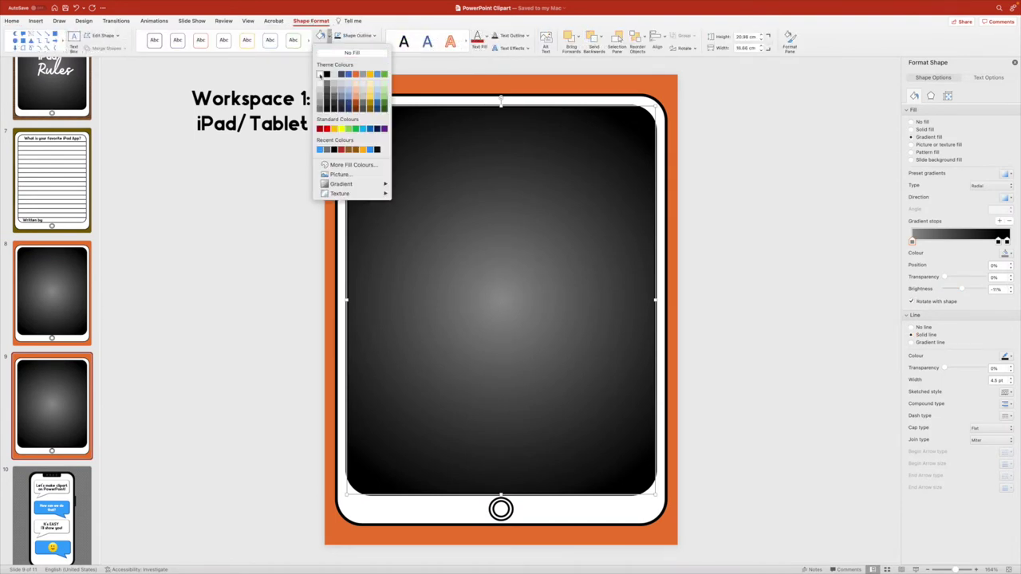
left_click(319, 74)
left_click(759, 125)
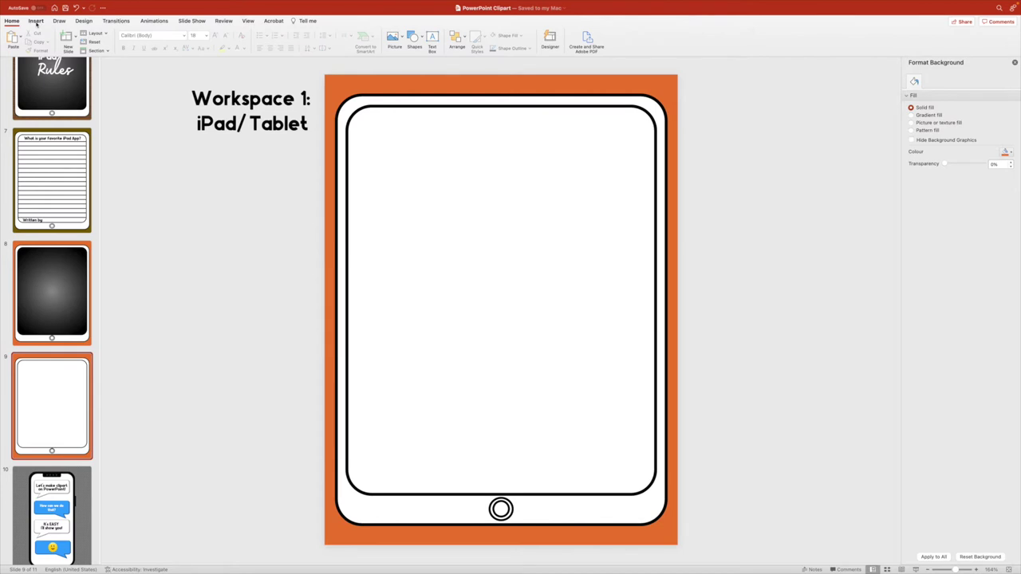
left_click(36, 22)
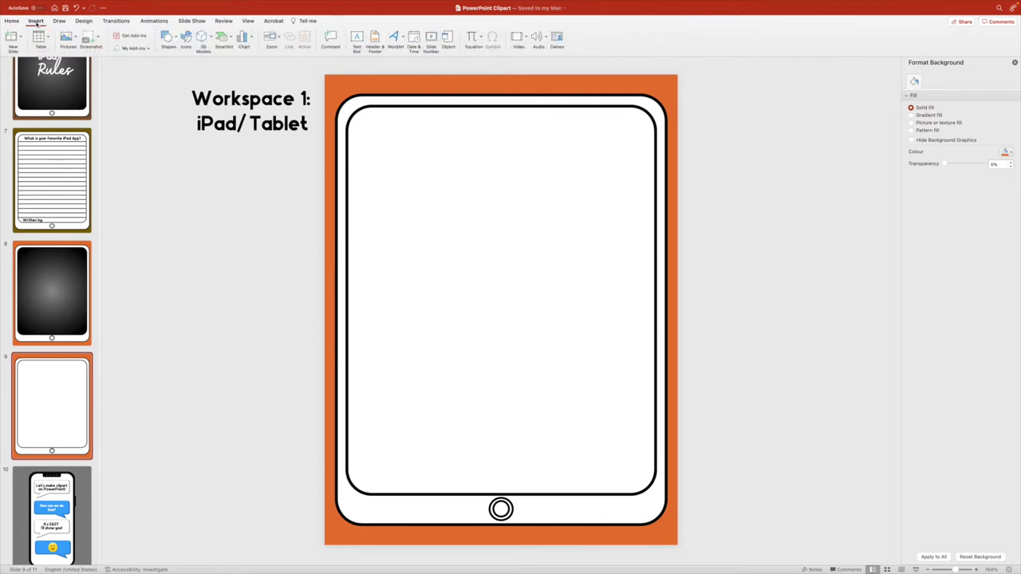
Draw a dark straight line across the top of the screen, 4½ pt thick.
left_click(168, 36)
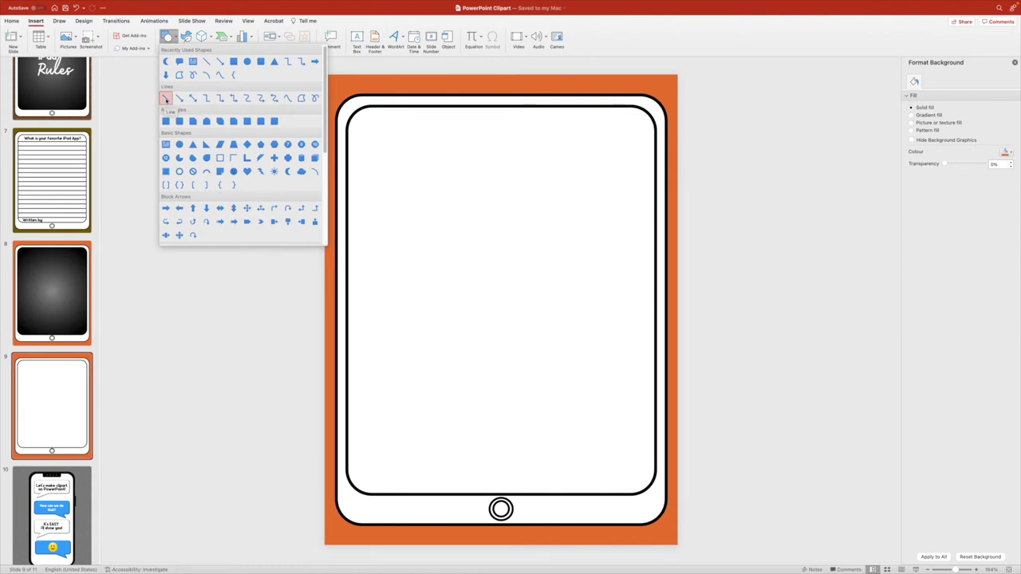
left_click(166, 98)
left_click_drag(347, 136, 653, 141)
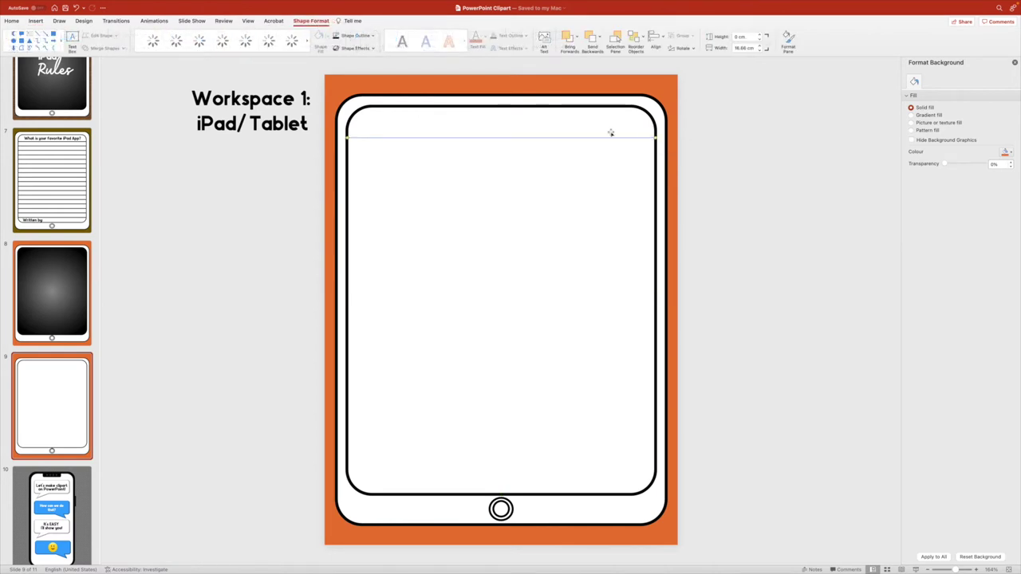
left_click(337, 38)
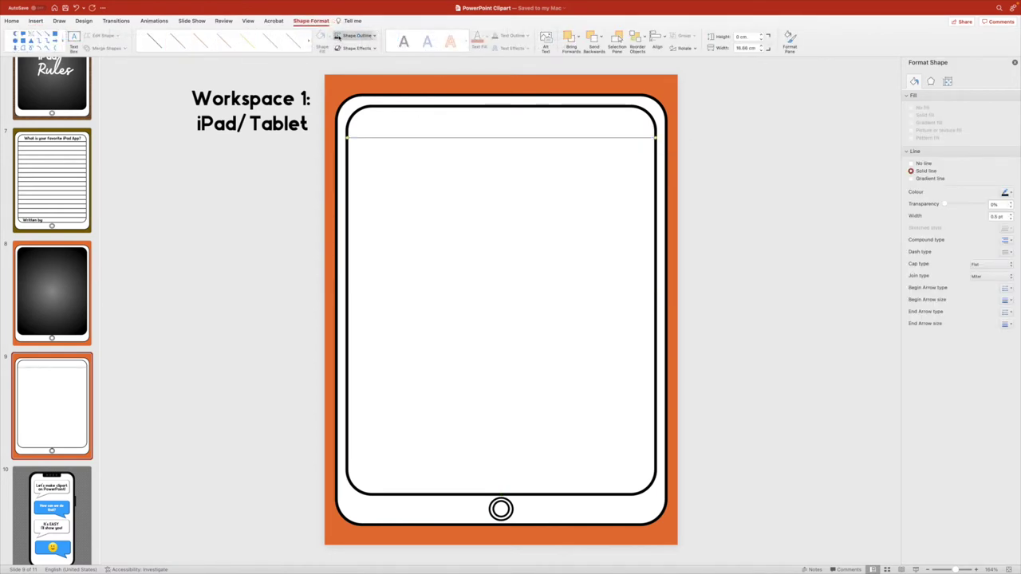
left_click(375, 37)
mouse_move(397, 171)
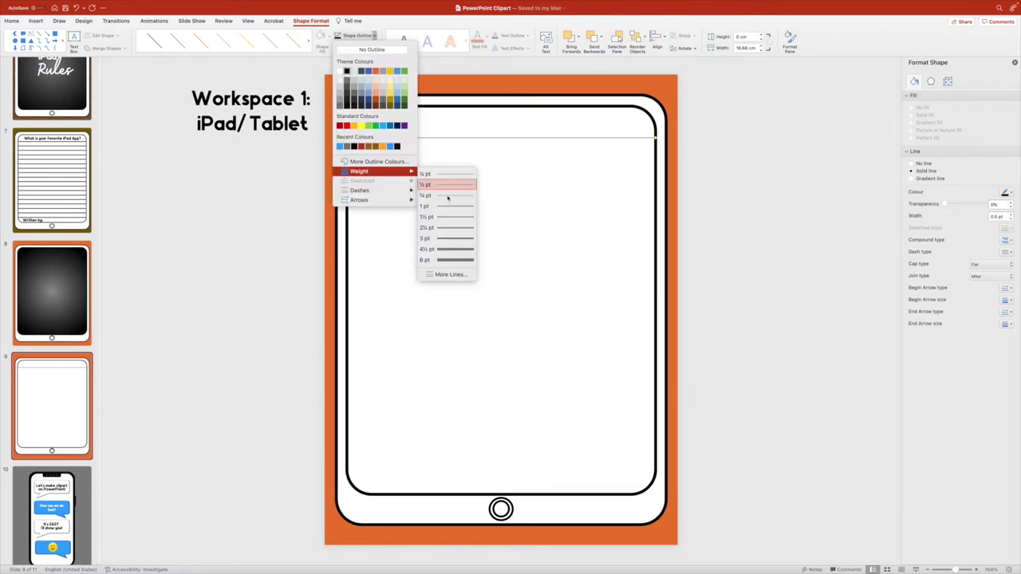
left_click(456, 249)
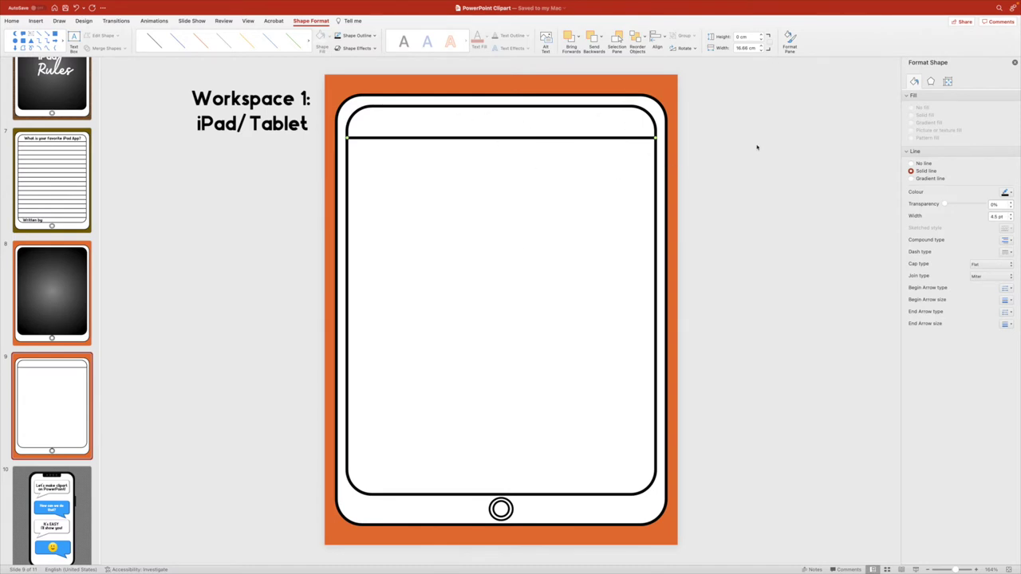
key("Escape")
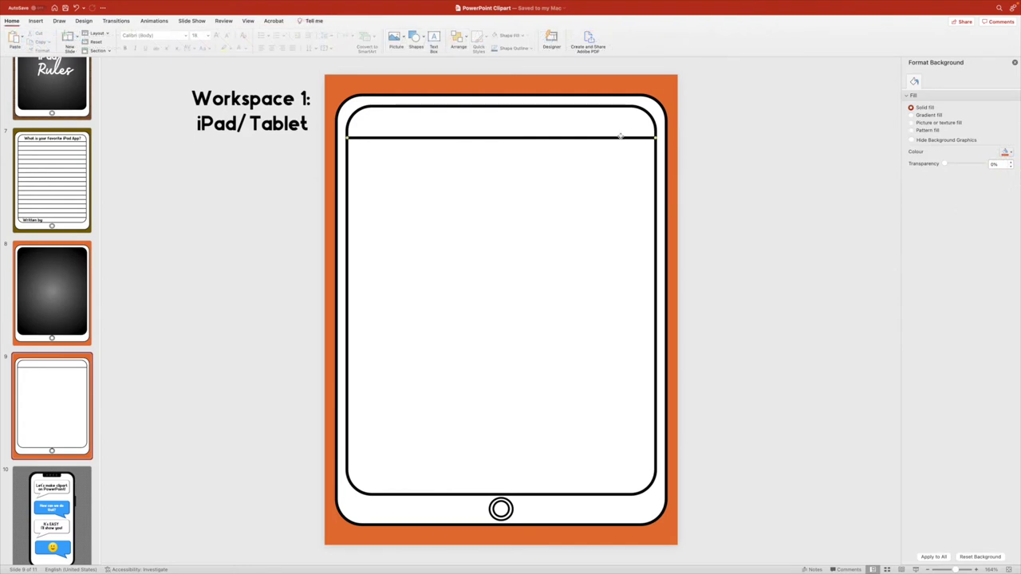
Paste and duplicate the line with Cmd+D into evenly spaced rows, then select all lines.
key("cmd+v")
left_click_drag(626, 147, 620, 155)
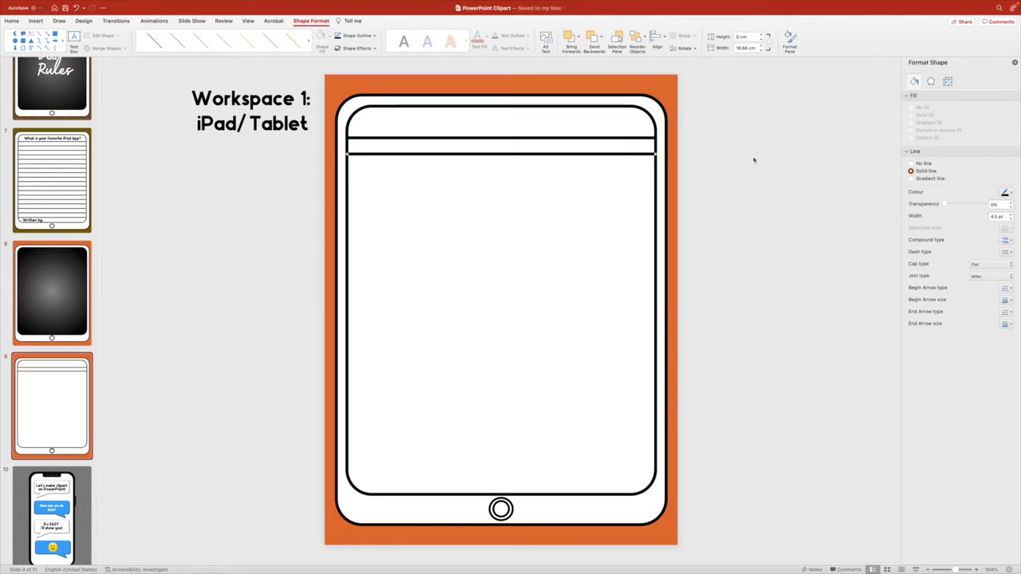
key("Escape")
left_click(359, 152)
left_click_drag(637, 151, 628, 189)
key("super+d")
key("super+d")
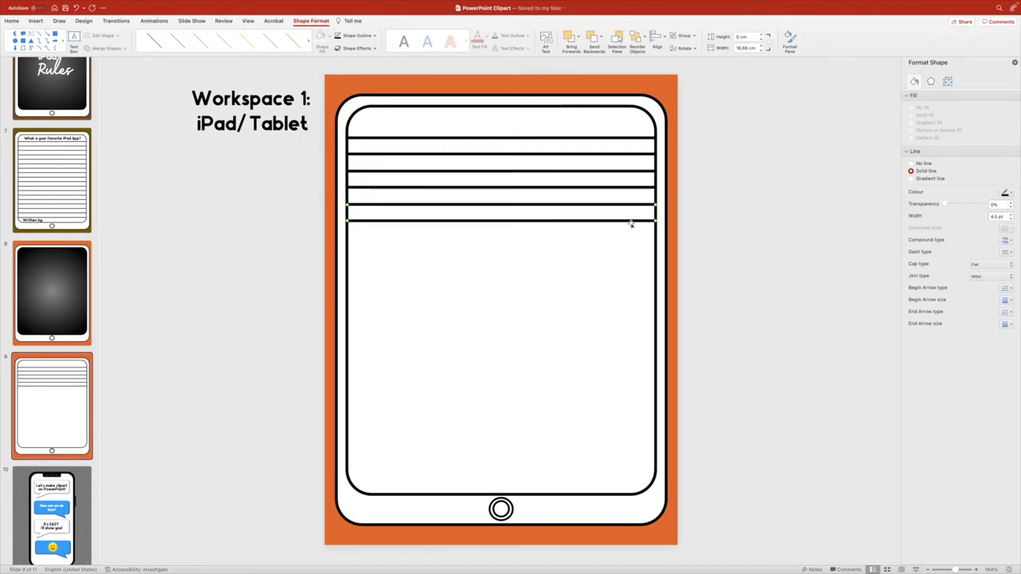
key("super+d")
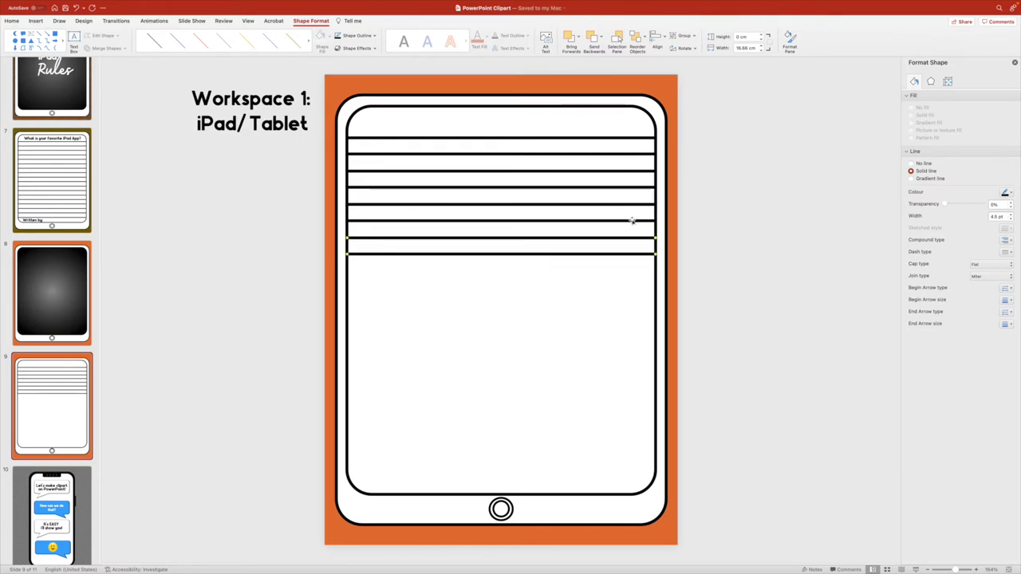
key("super+d")
key("super+d")
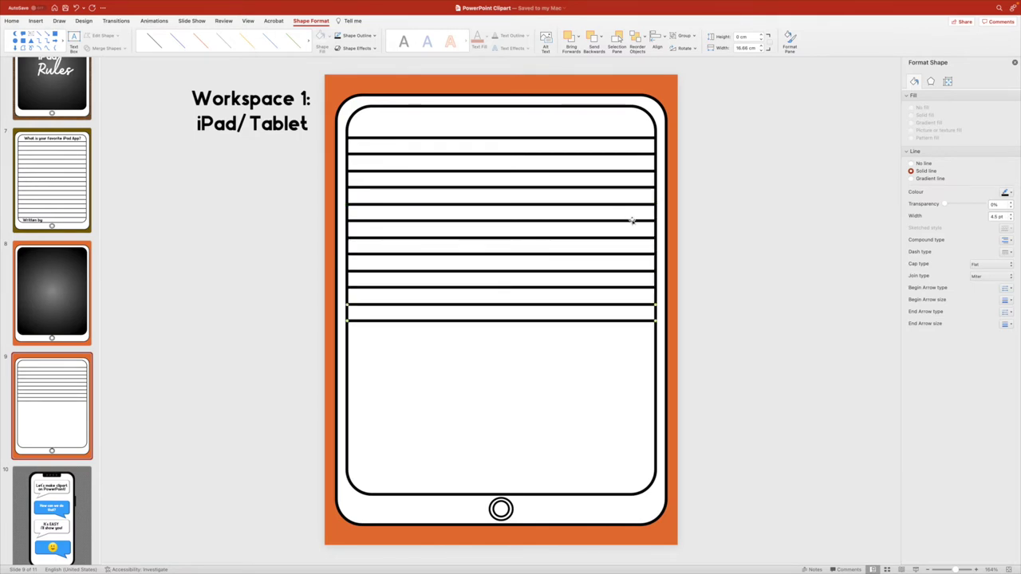
key("super+d")
key("super+d")
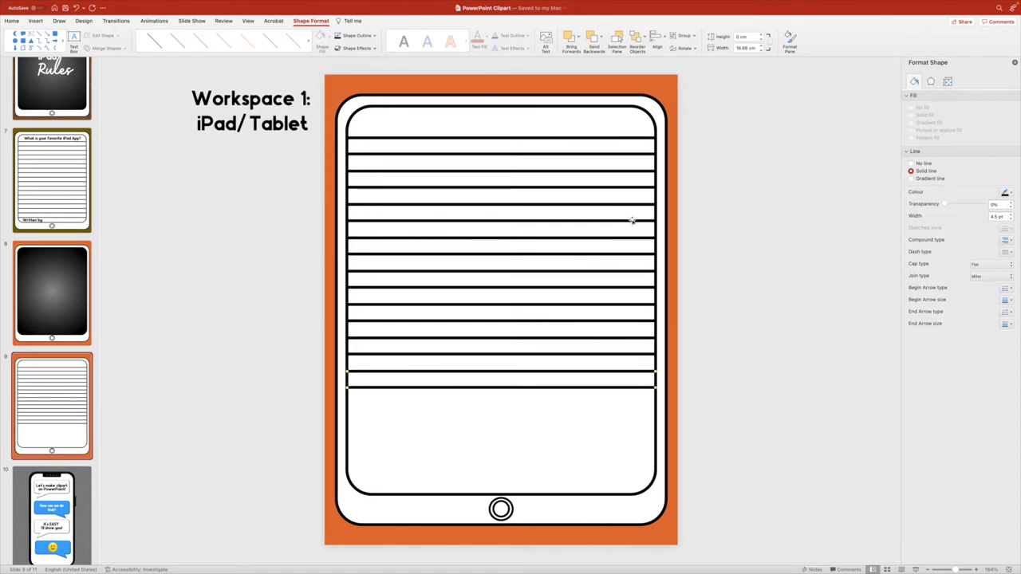
key("super+d")
key("super+d")
key("super+d")
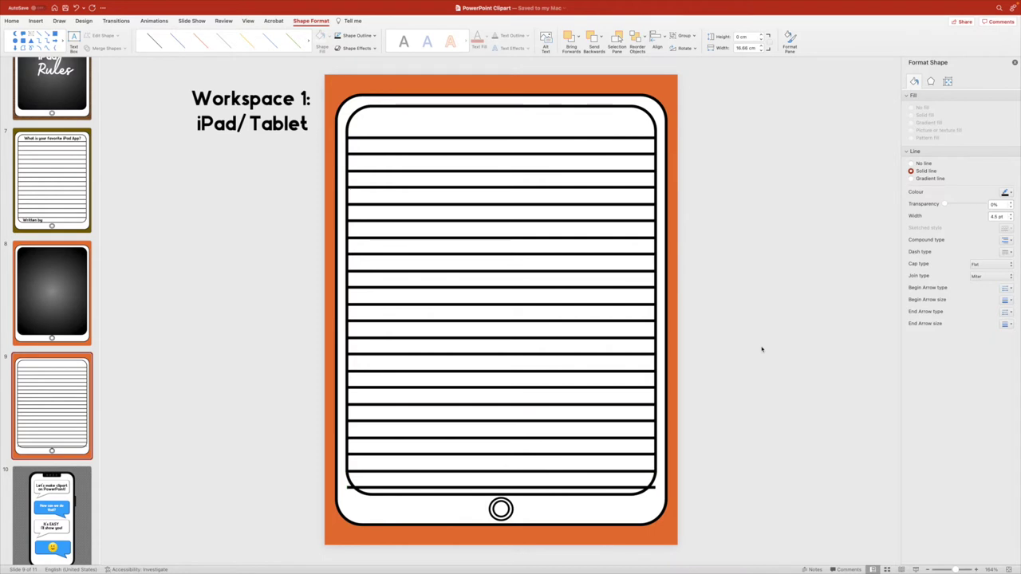
left_click(680, 468)
left_click_drag(735, 484, 320, 124)
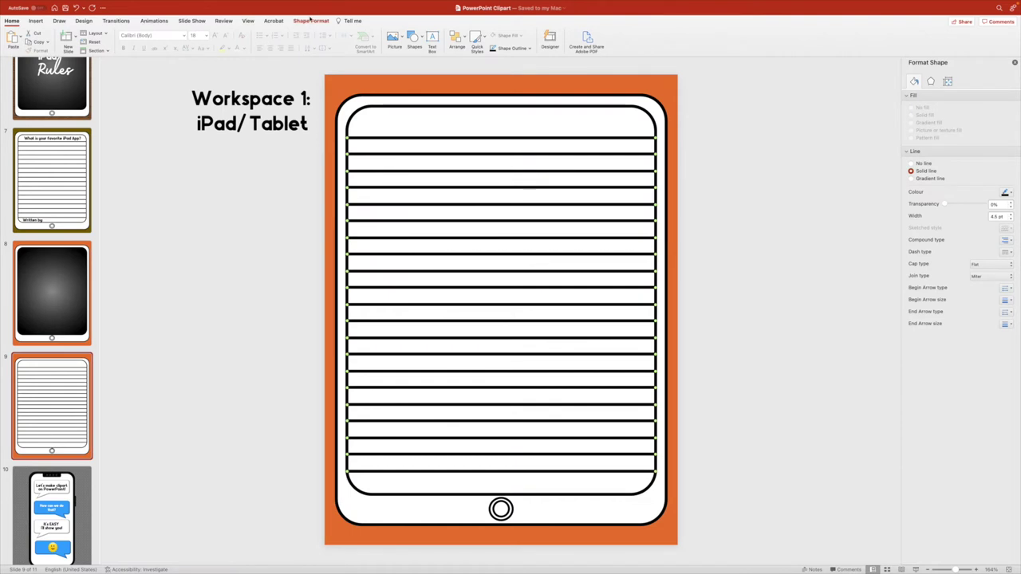
Apply Distribute Vertically to the tablet's ruled lines so the gaps between them are equal.
left_click(310, 21)
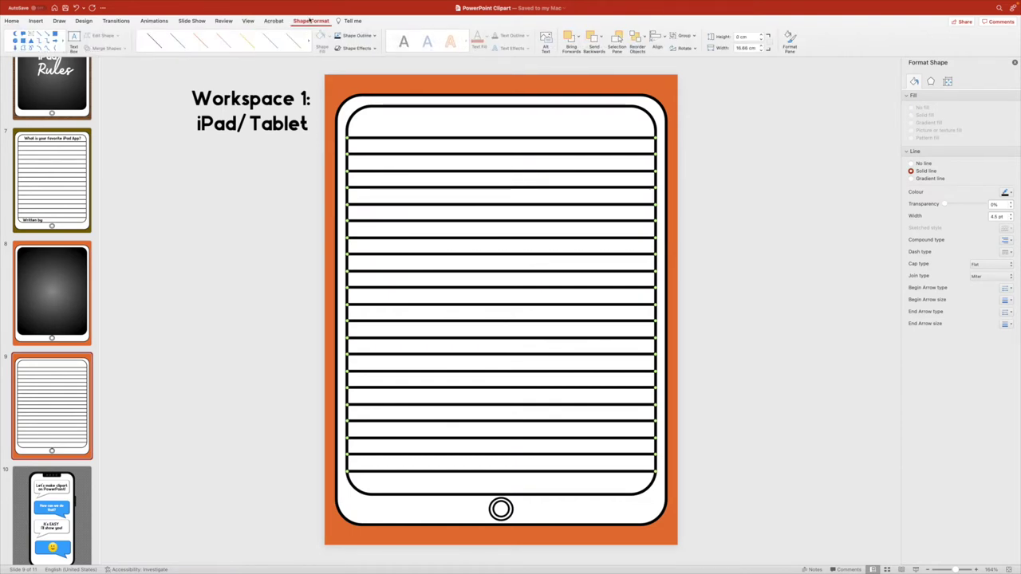
left_click(665, 39)
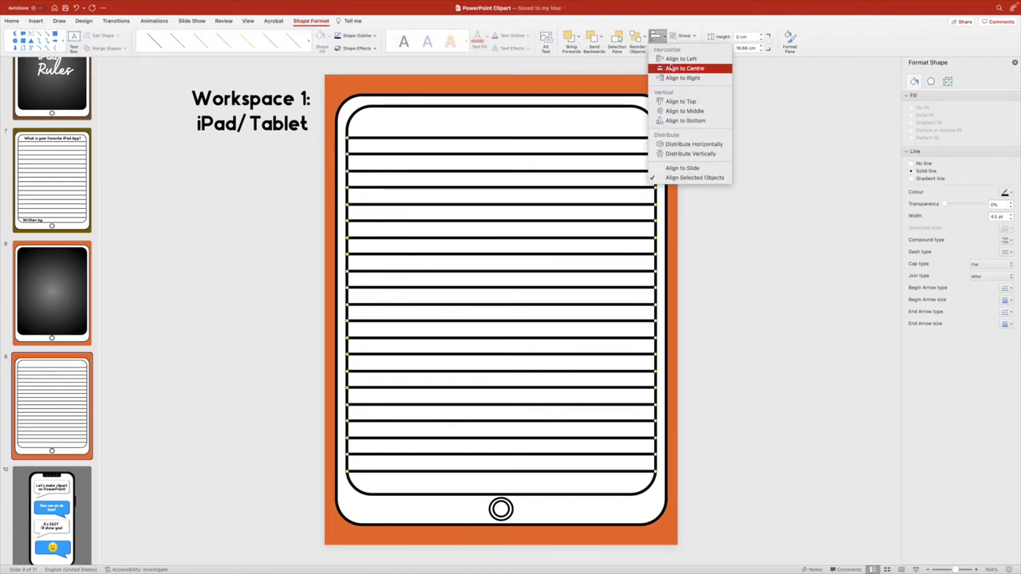
left_click(702, 157)
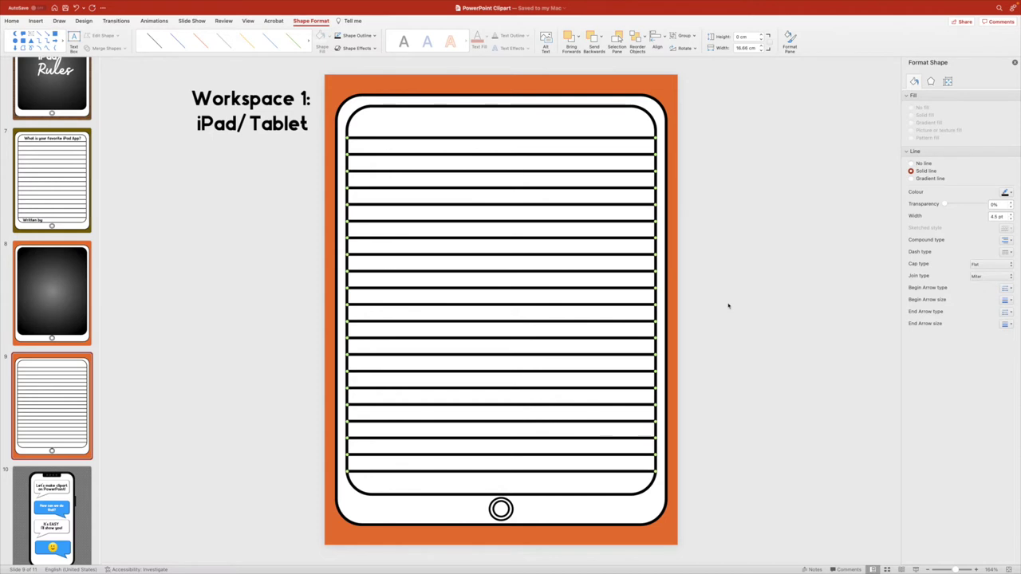
Add a 'What is your favorite app?' text box in Avocado Sans at the tablet's top.
left_click(729, 309)
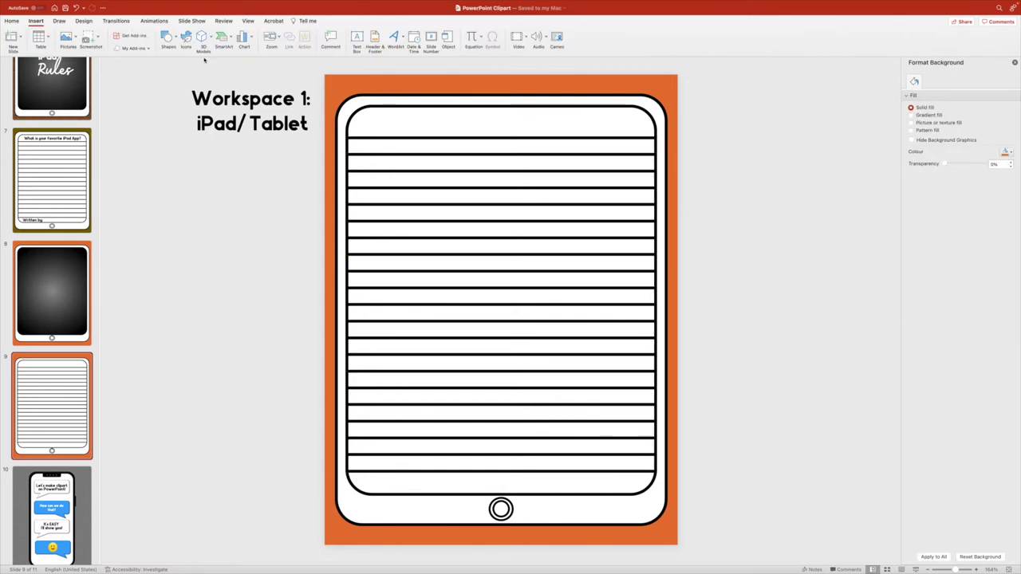
left_click(176, 39)
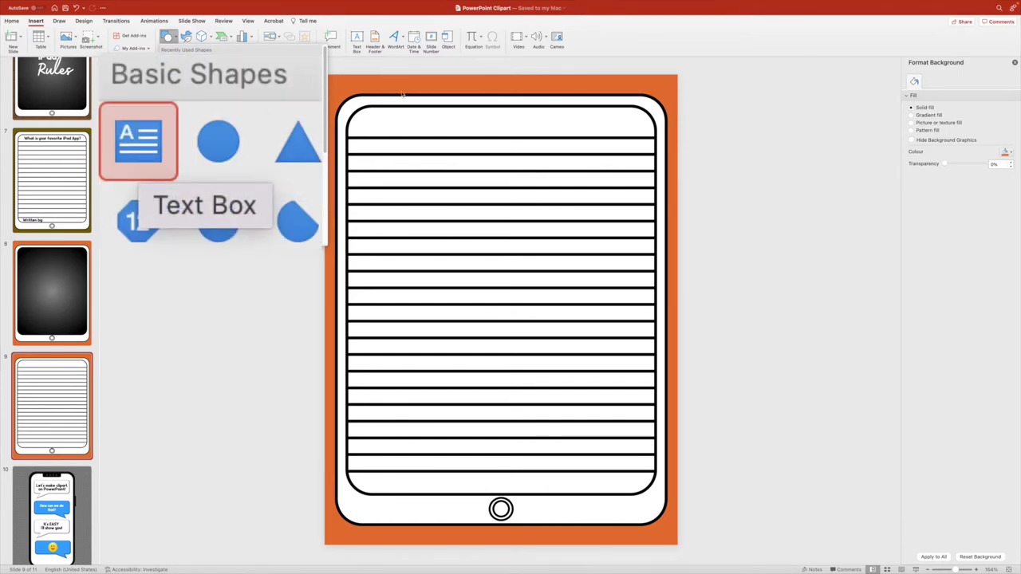
left_click(167, 37)
left_click(722, 151)
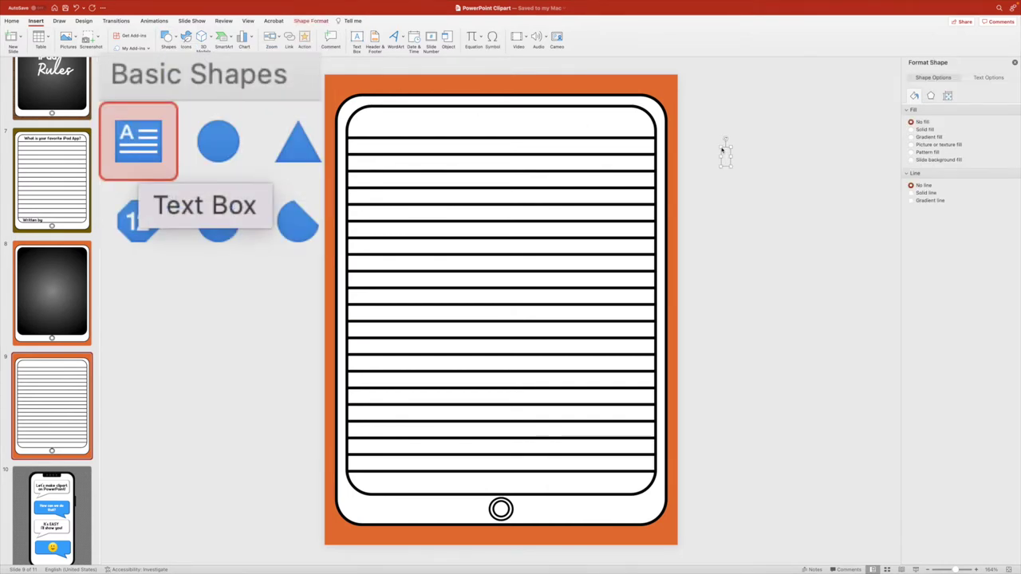
type("What is your favourite app?")
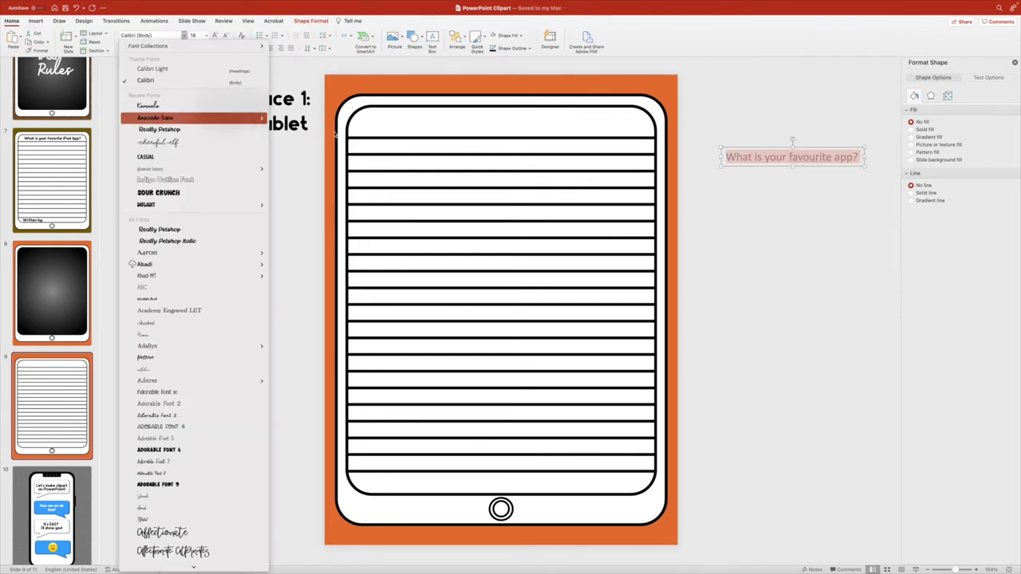
left_click(180, 117)
left_click_drag(793, 144, 538, 130)
key("BackSpace")
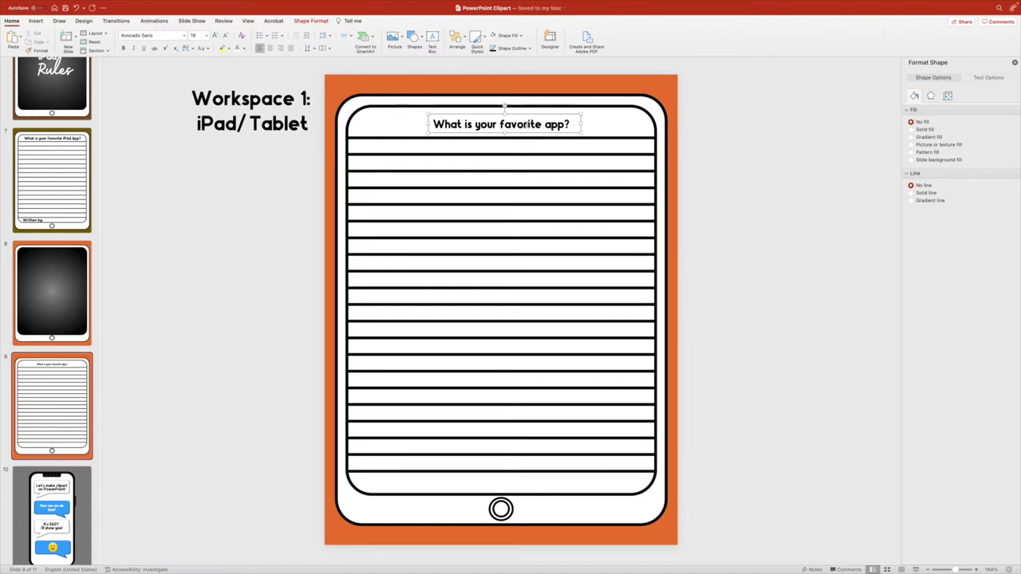
Enlarge the heading to 24 pt and centre it at the top of the tablet screen.
key("super+a")
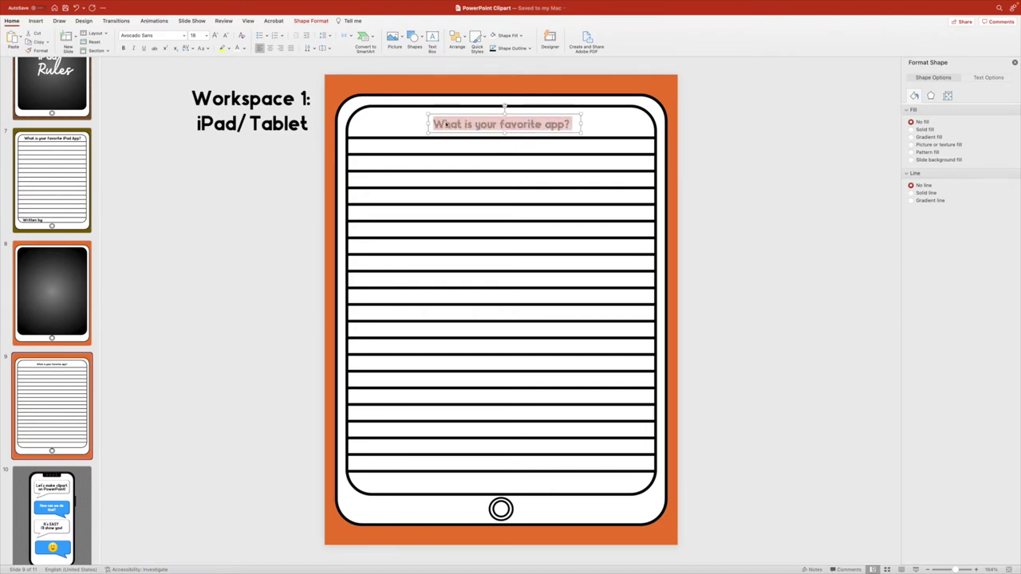
left_click(214, 37)
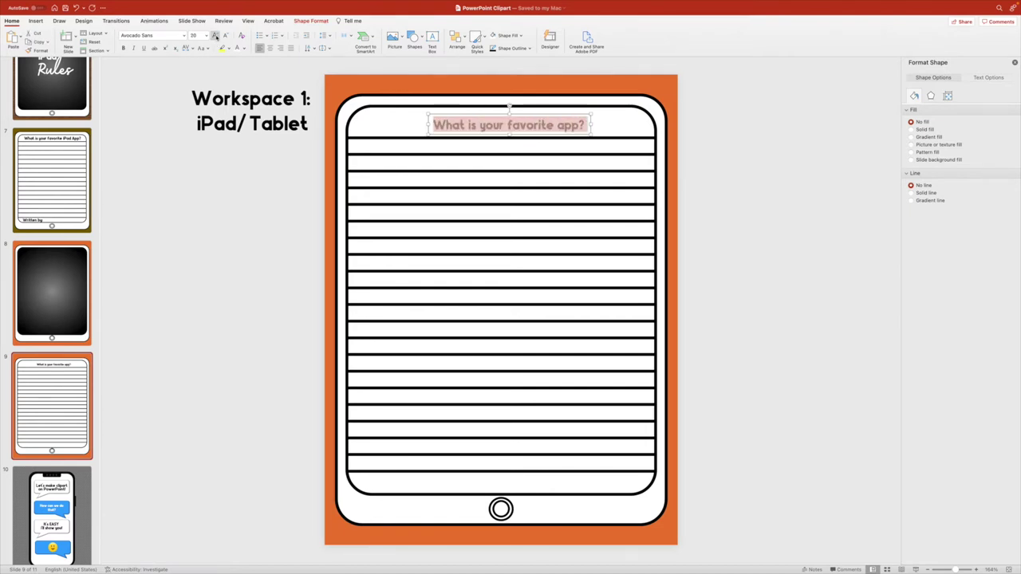
left_click(215, 37)
left_click_drag(563, 136, 561, 133)
left_click(699, 162)
left_click(515, 188)
Copy the heading to the tablet's bottom and change its text to 'Written by:'.
left_click(532, 123)
left_click(542, 123)
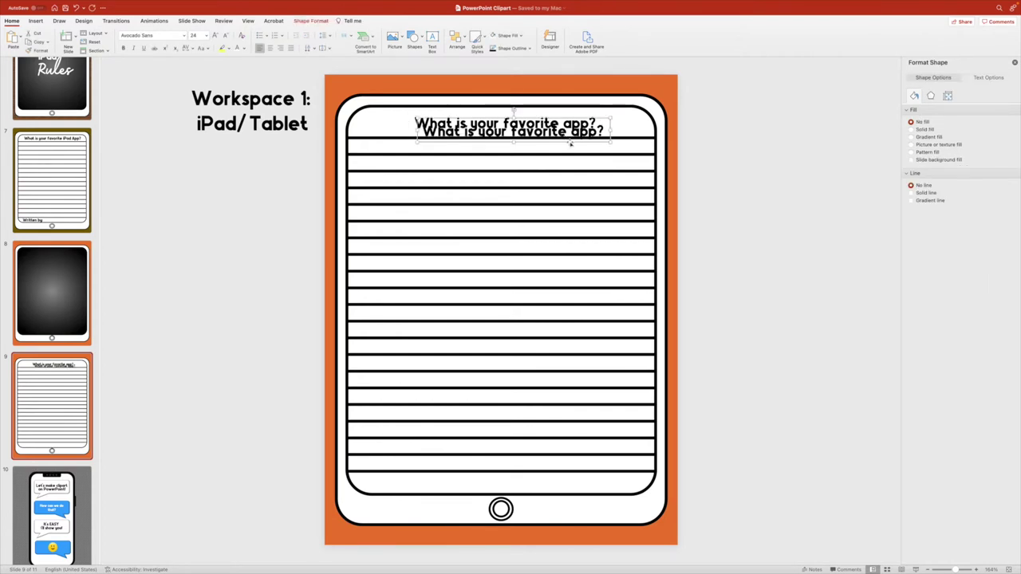
left_click_drag(569, 141, 536, 501)
type("Written ")
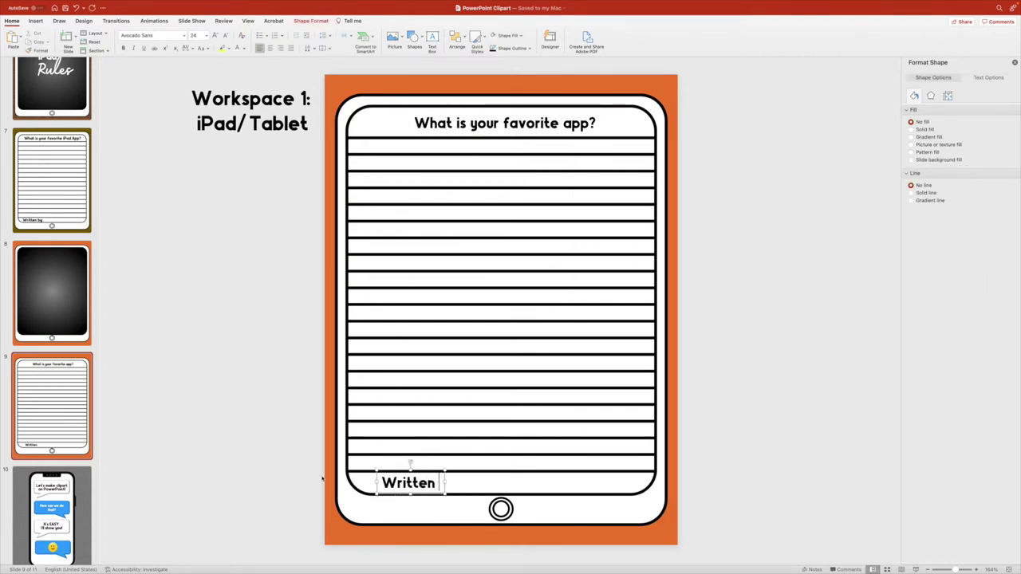
type("by")
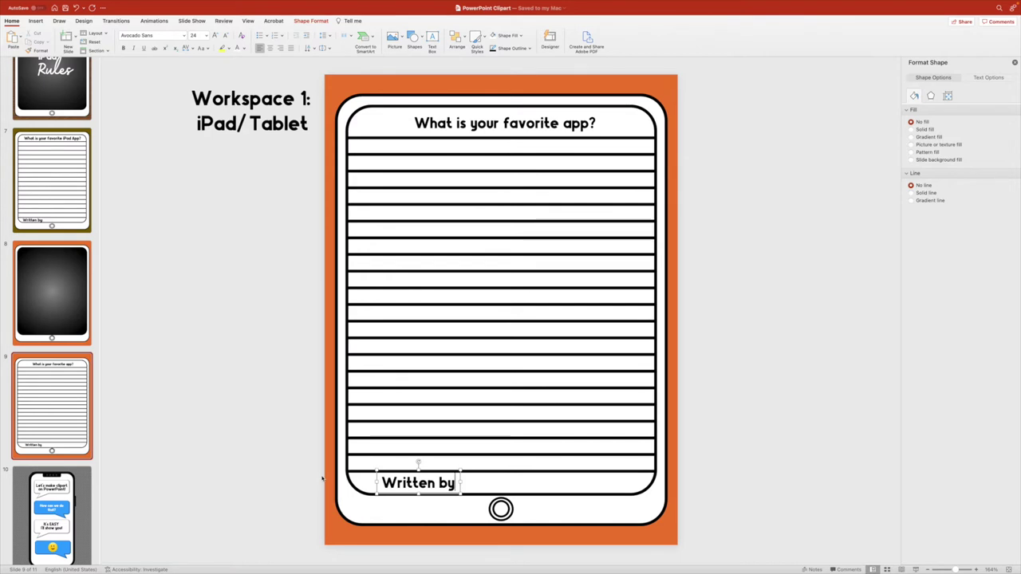
type(":")
Nudge the 'Written by:' label slightly left along the tablet's bottom line.
left_click_drag(377, 484, 367, 484)
left_click(774, 485)
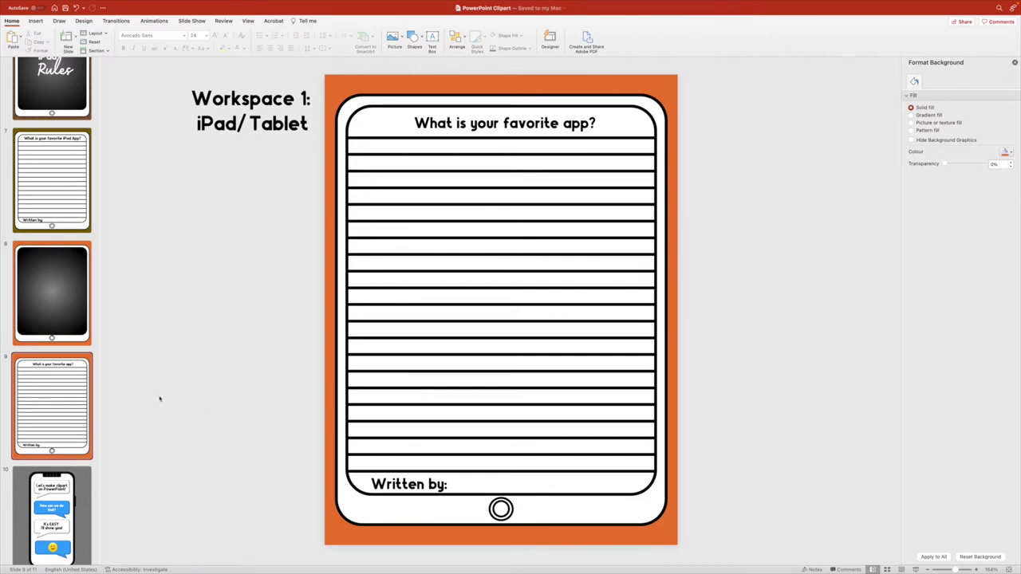
scroll(47, 395, "down", 4)
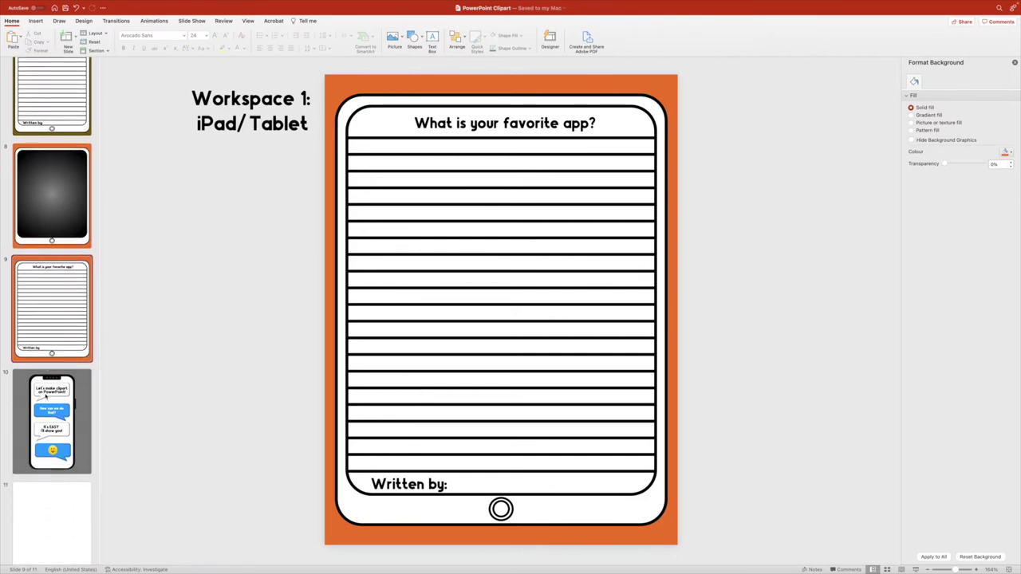
Go to slide 10, the phone chat clipart with #55A1F8 and #9D6A25 swatches.
left_click(66, 407)
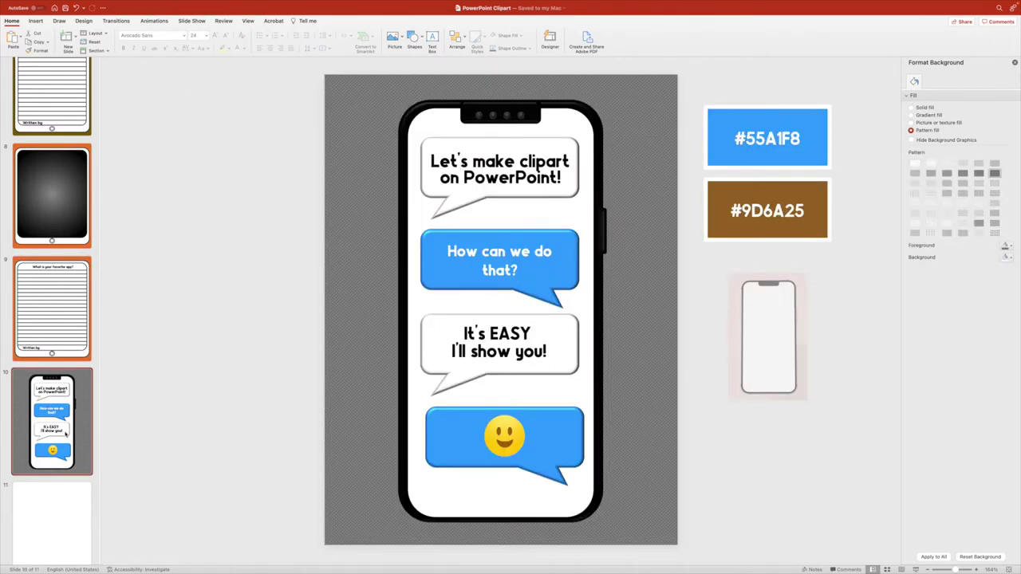
scroll(66, 434, "down", 1)
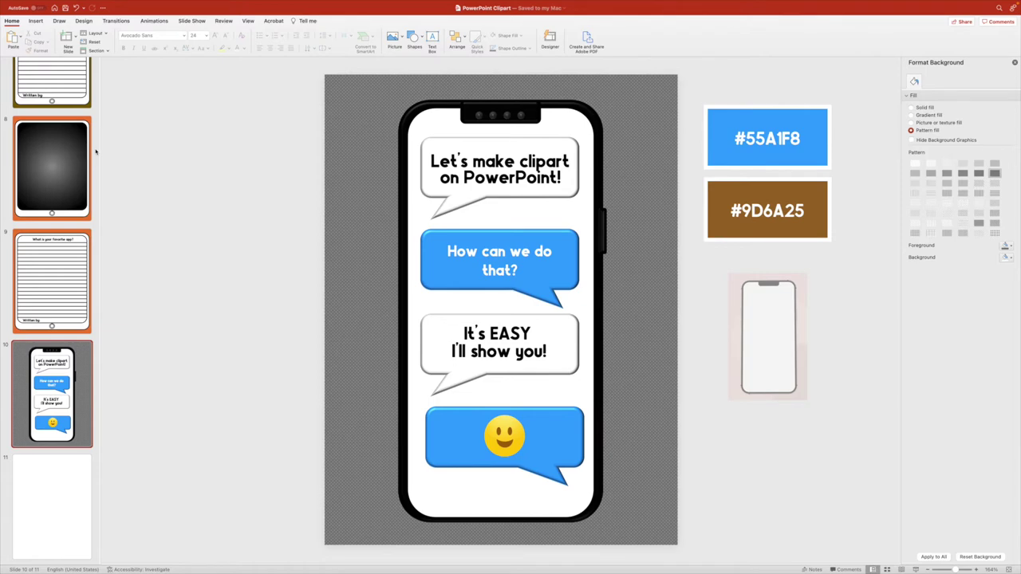
In Chrome, scroll down the Unsplash home page and follow the 'Unsplash License' link.
key("ctrl+Right")
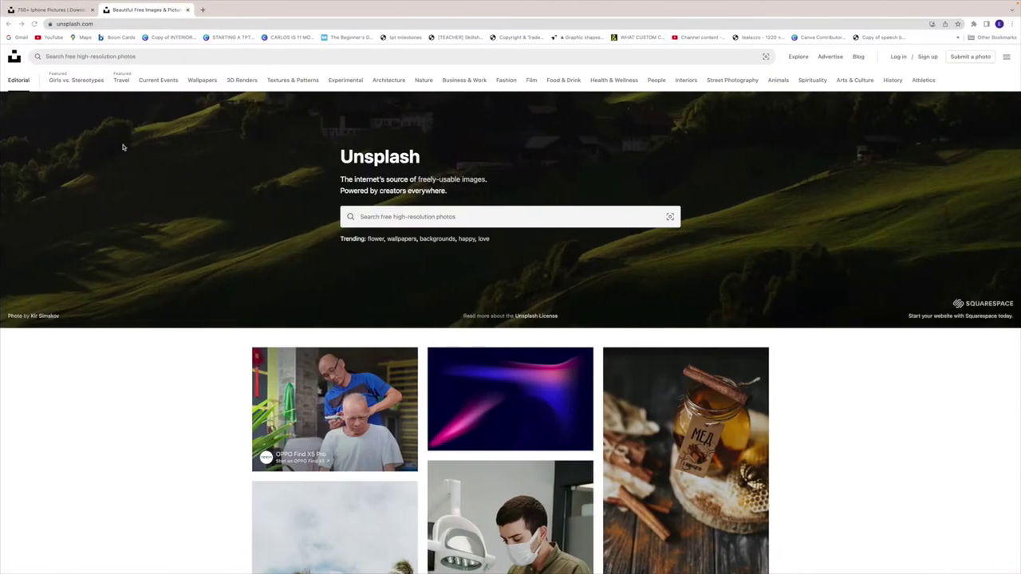
left_click_drag(341, 159, 429, 159)
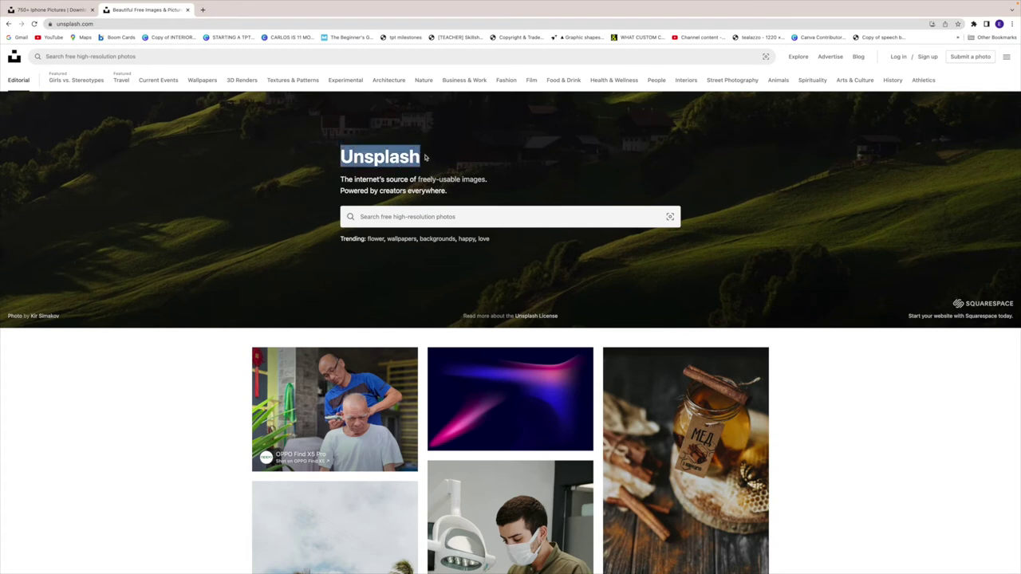
left_click(353, 180)
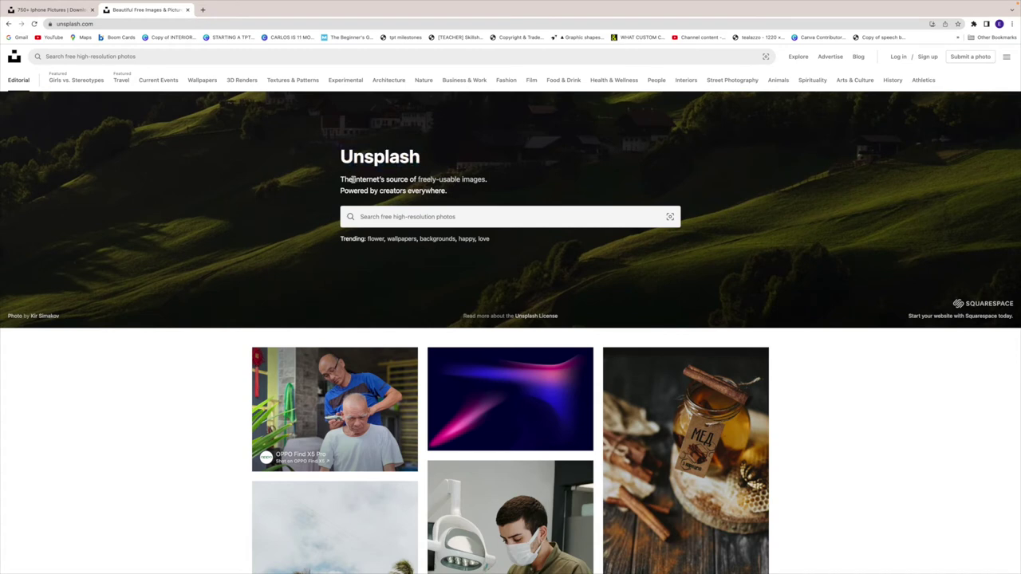
scroll(353, 180, "down", 2)
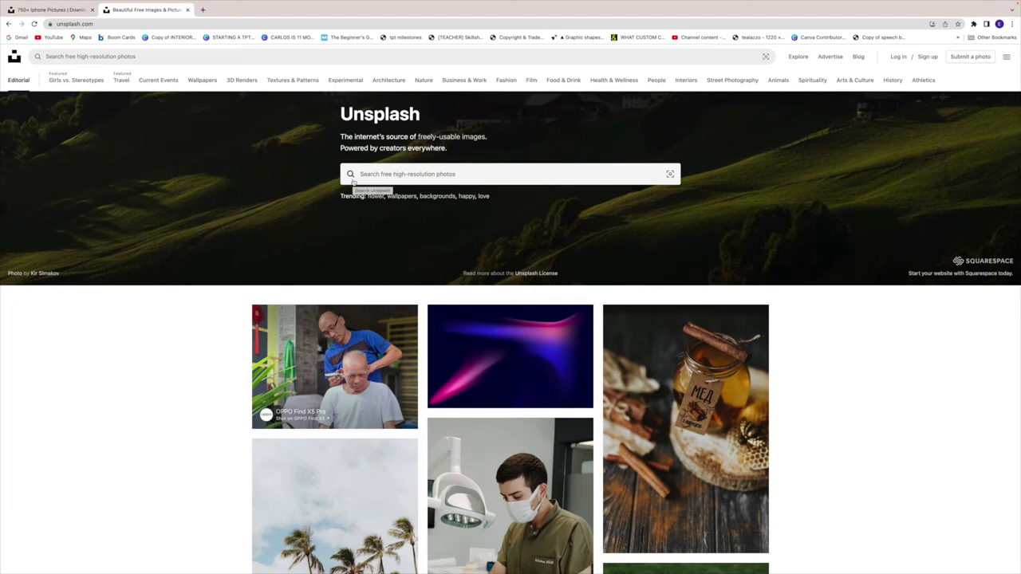
scroll(596, 257, "down", 1)
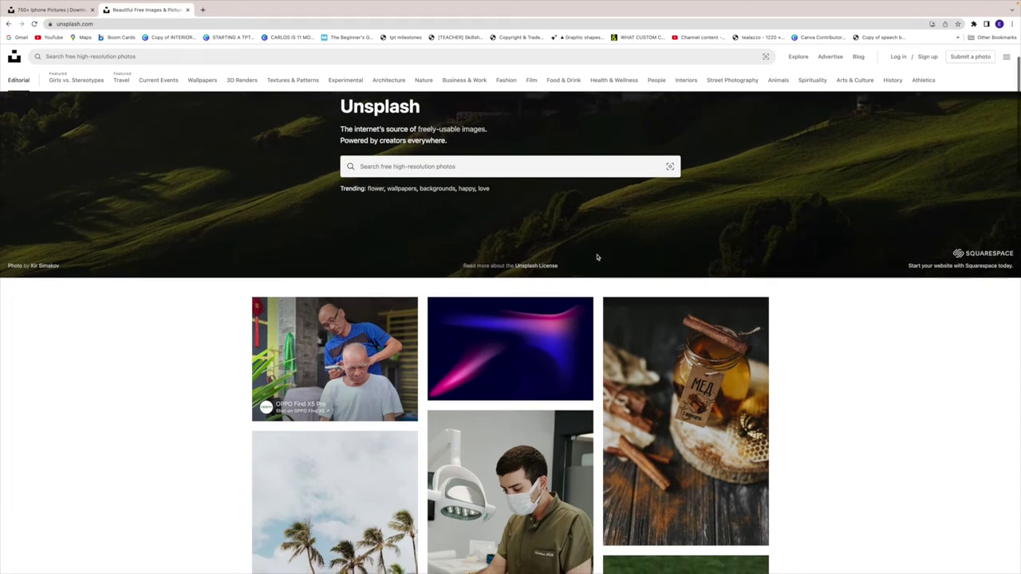
left_click(547, 267)
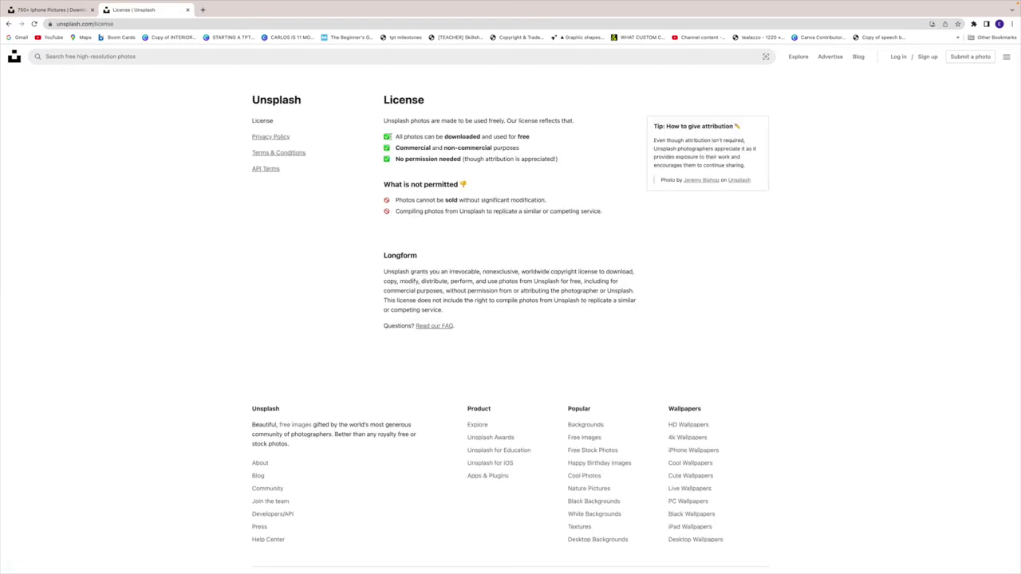
Read the license's opening, restrictions and Longform terms, then return to the 'Iphone' results tab.
left_click_drag(384, 120, 491, 121)
left_click_drag(397, 201, 603, 217)
left_click(435, 209)
left_click_drag(384, 256, 428, 260)
left_click_drag(385, 273, 444, 310)
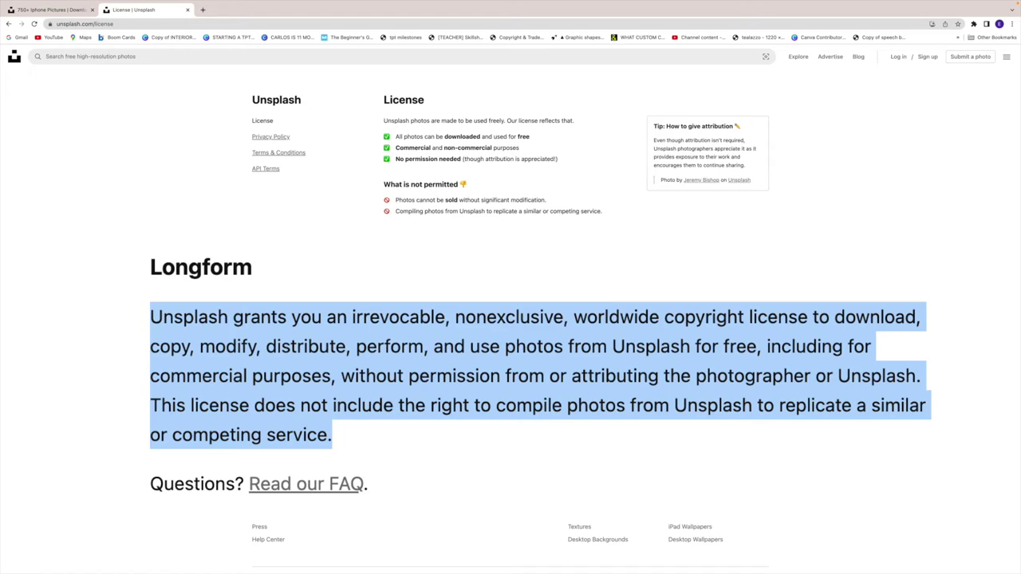
key("ctrl+shift+Tab")
scroll(630, 262, "up", 1)
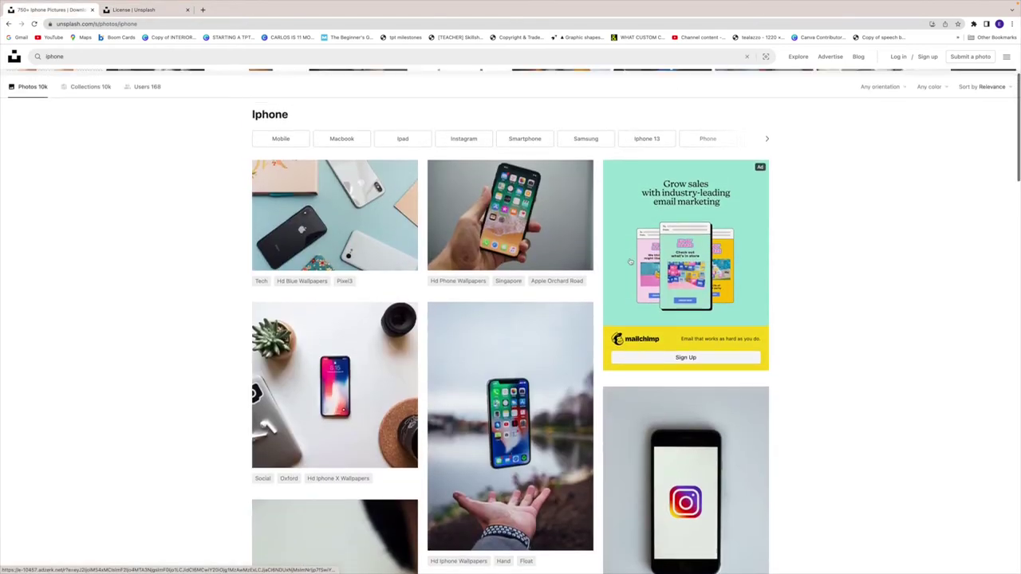
Find the pink iPhone mockup photo in the search results and open it.
scroll(630, 262, "up", 1)
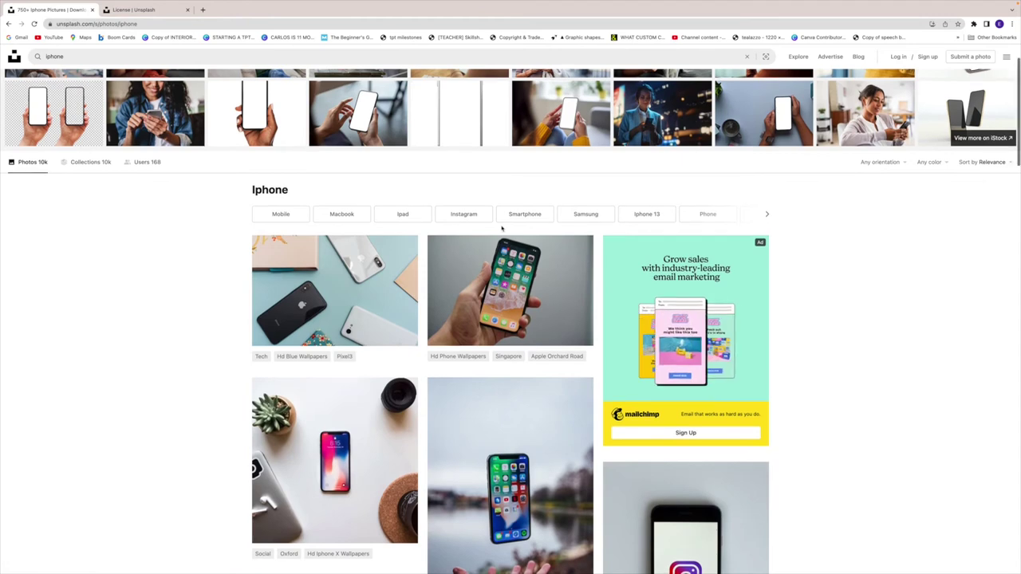
scroll(502, 228, "down", 1)
scroll(411, 205, "down", 10)
scroll(411, 204, "down", 5)
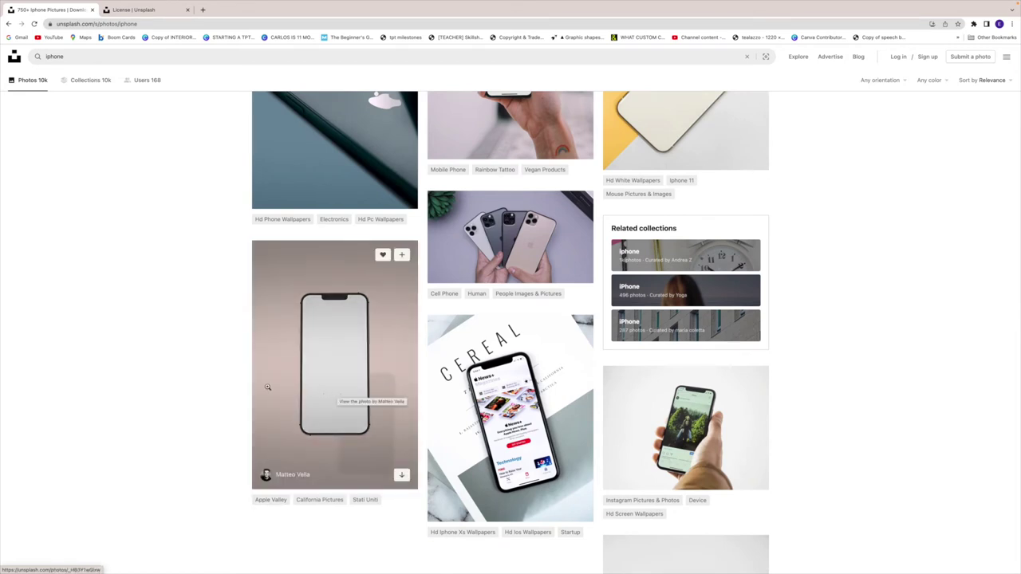
left_click(348, 388)
Download the photo free and reveal the downloaded JPEG in Finder.
scroll(490, 346, "down", 2)
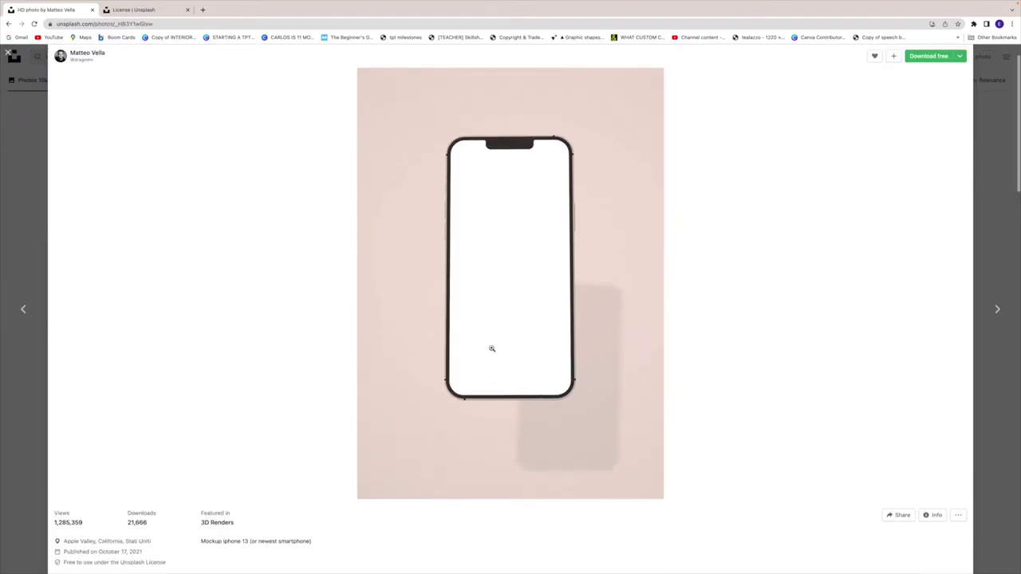
scroll(489, 346, "up", 2)
left_click(930, 62)
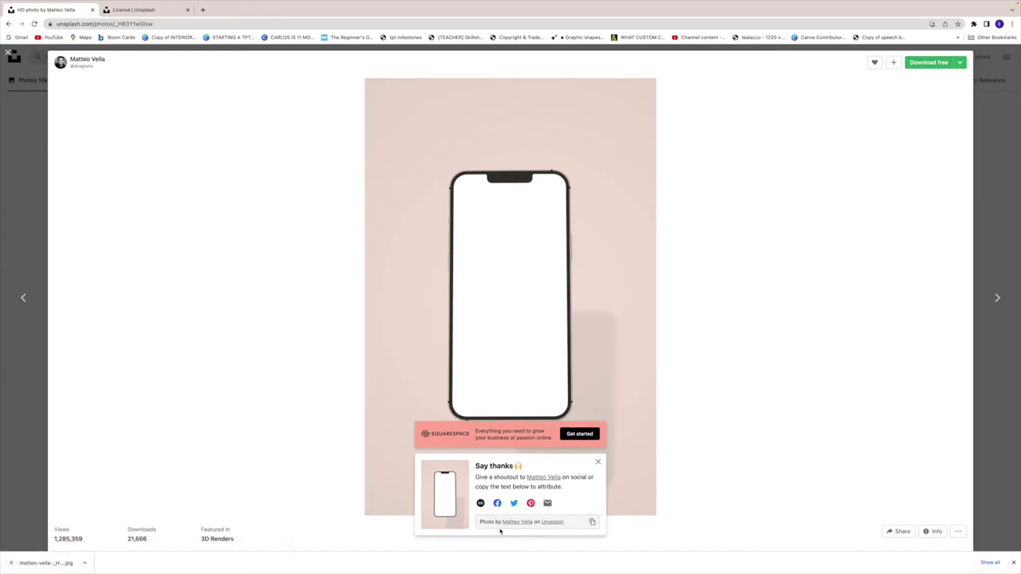
left_click(84, 563)
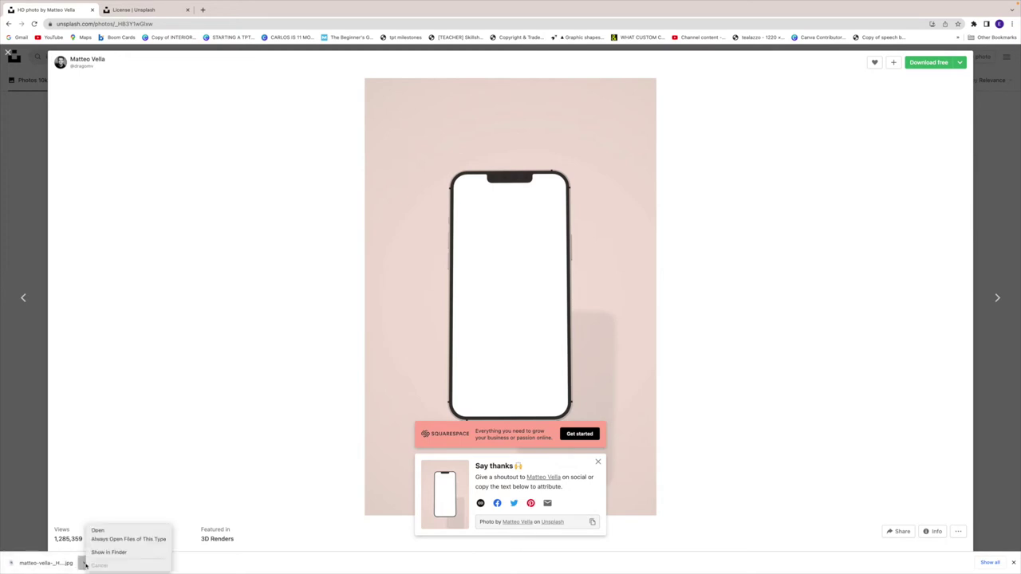
left_click(113, 556)
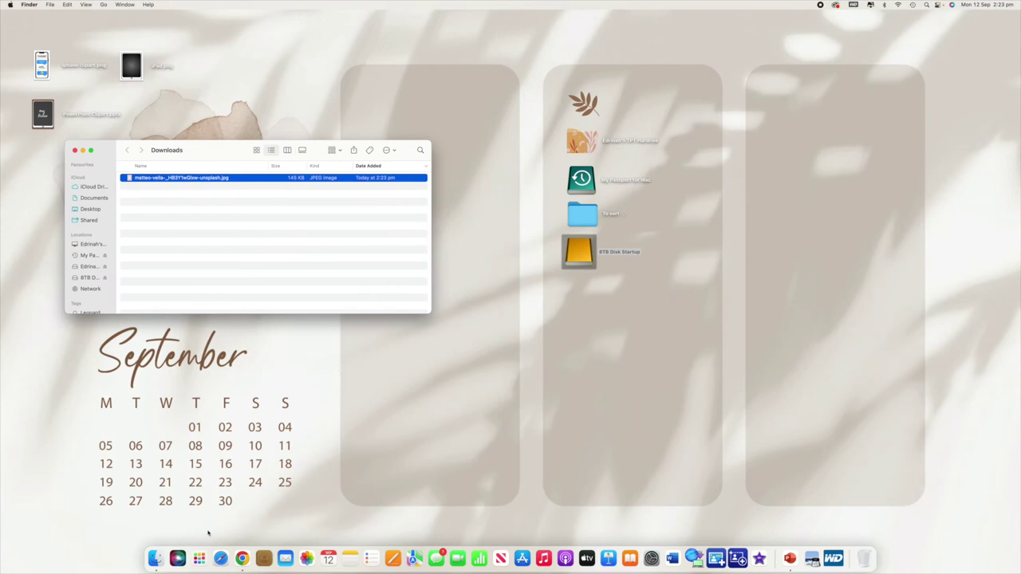
Move the iPhone mockup JPEG from Downloads to the desktop, then return to PowerPoint.
left_click_drag(159, 180, 278, 68)
left_click(83, 150)
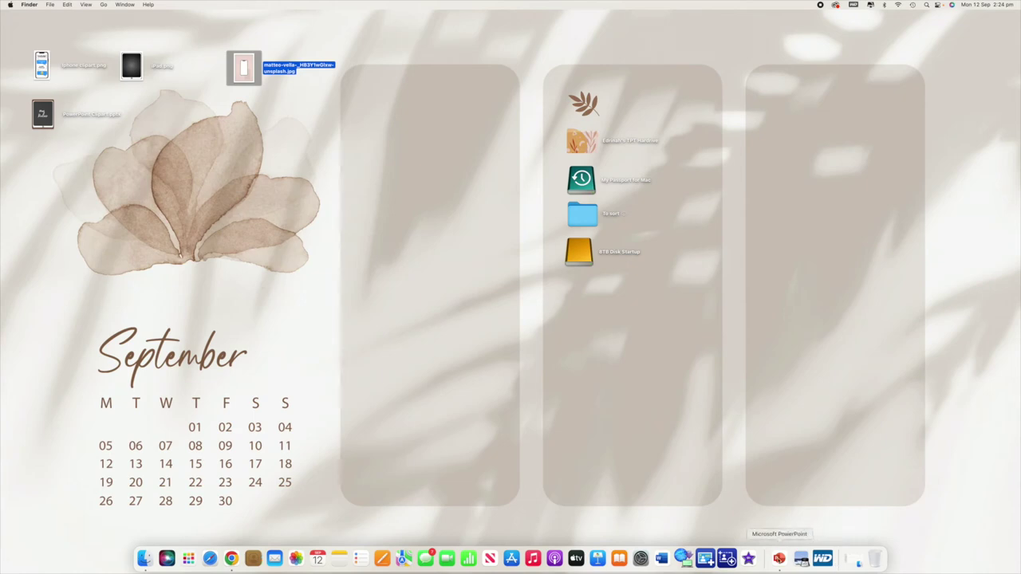
left_click(779, 559)
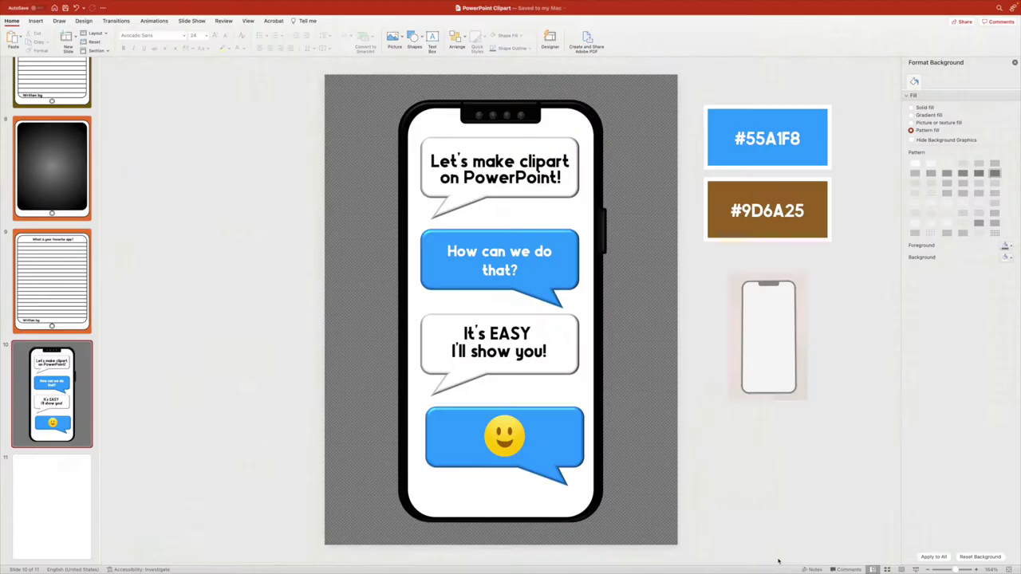
On slide 11, insert the iPhone mockup JPEG via Insert > Pictures > Picture from File.
left_click(71, 511)
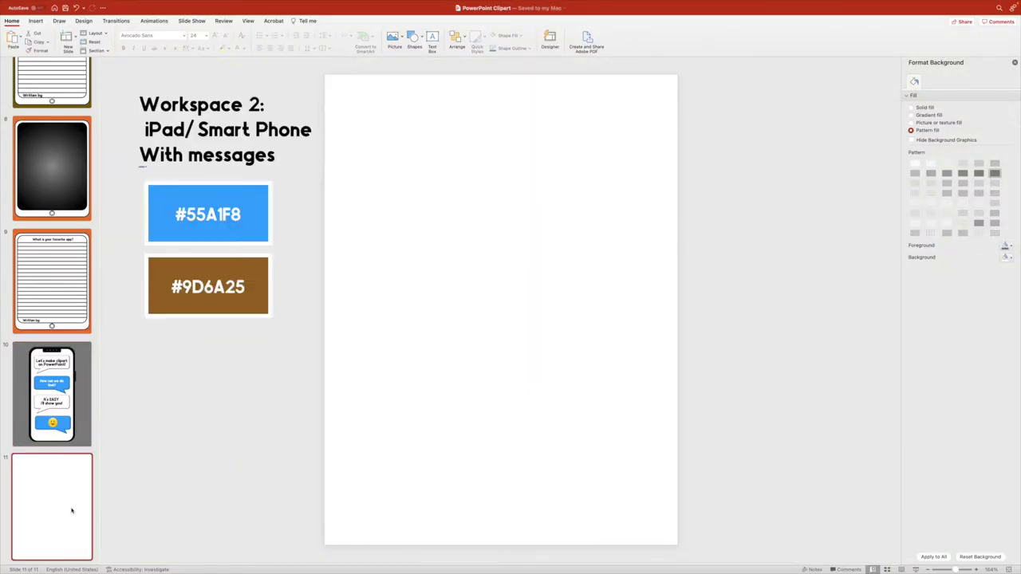
left_click(35, 21)
left_click(67, 37)
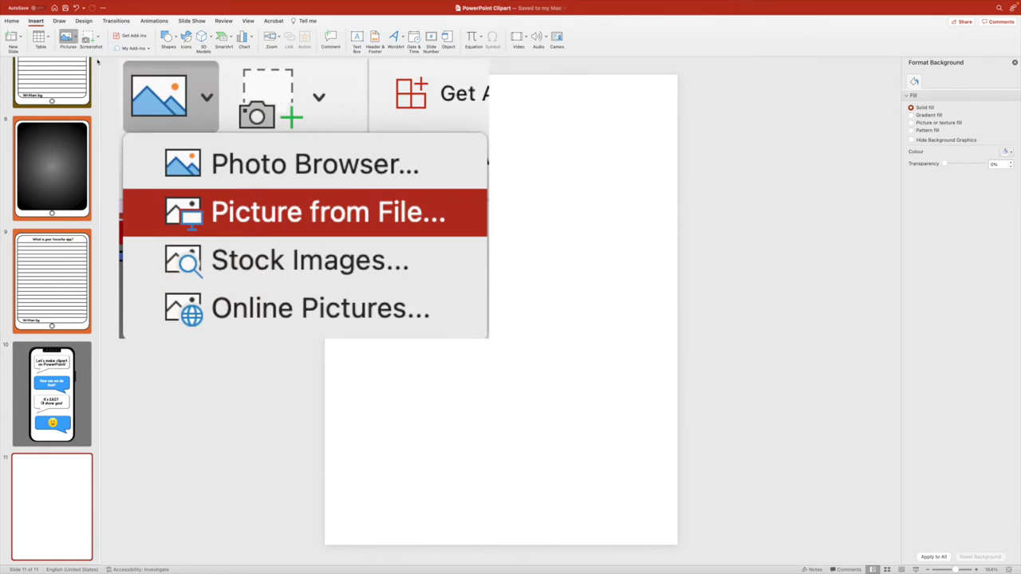
left_click(97, 61)
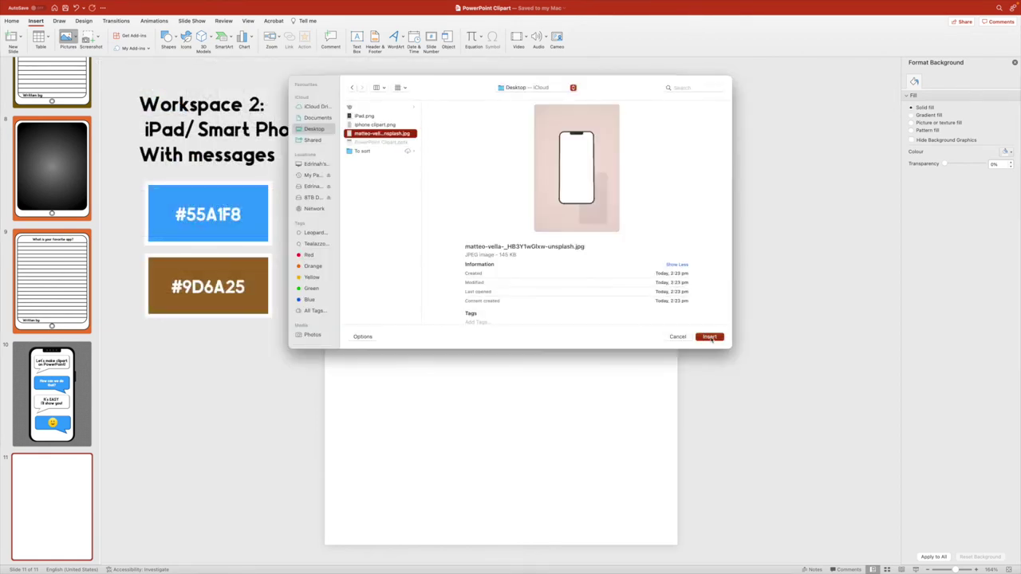
left_click(709, 337)
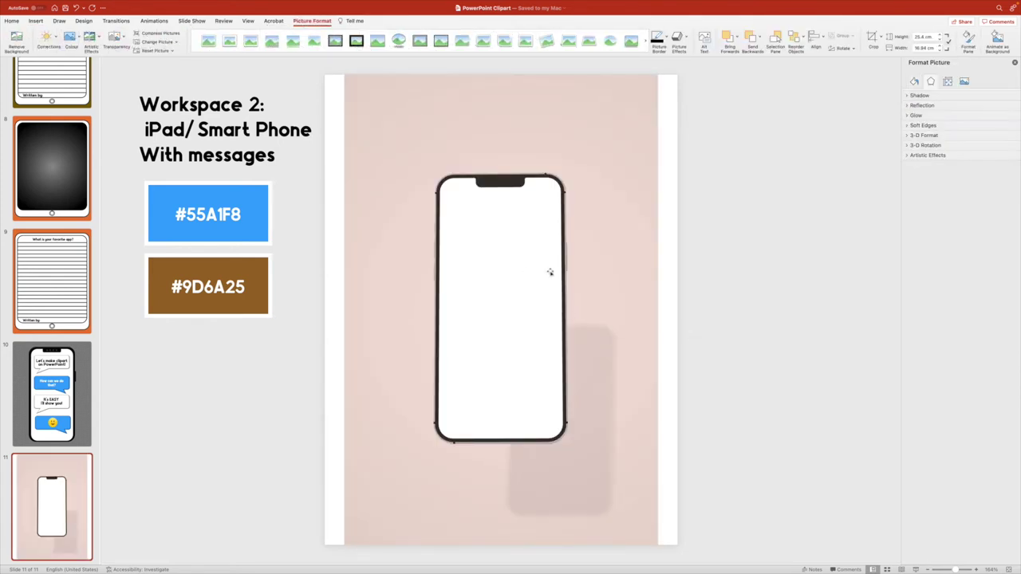
Crop the phone photo's top, right, bottom and left margins tightly around the phone.
left_click(443, 128)
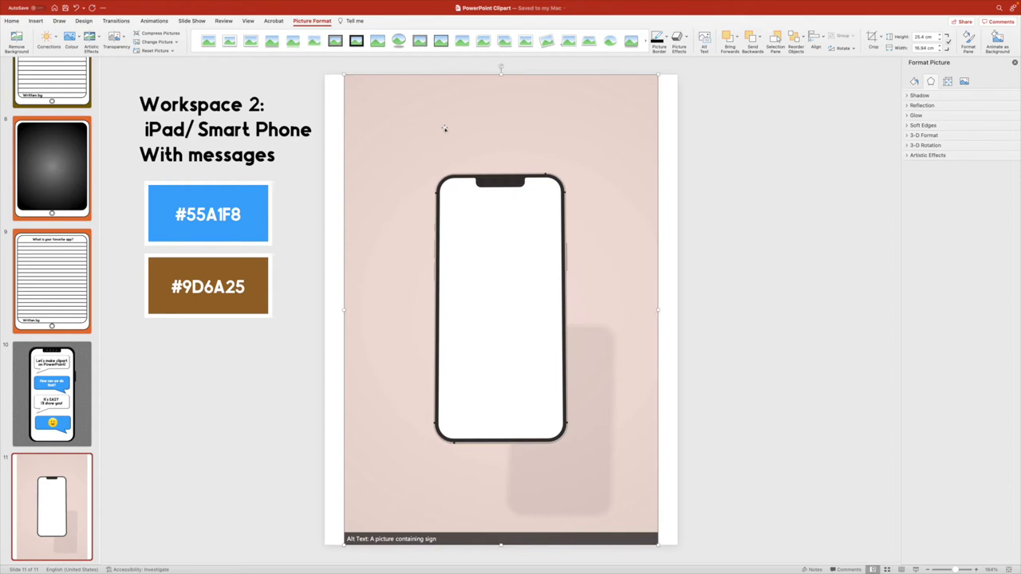
right_click(517, 129)
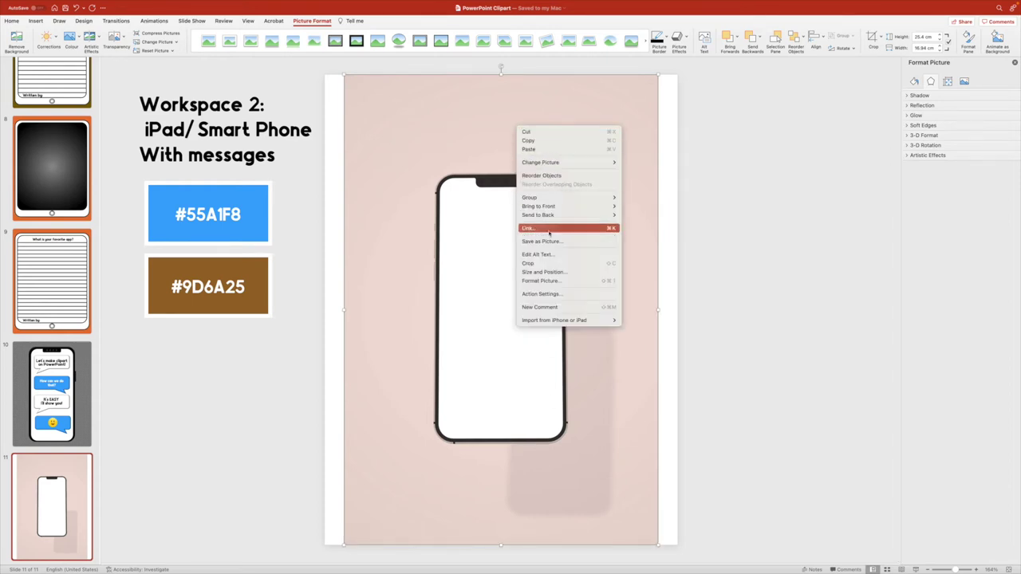
left_click(553, 264)
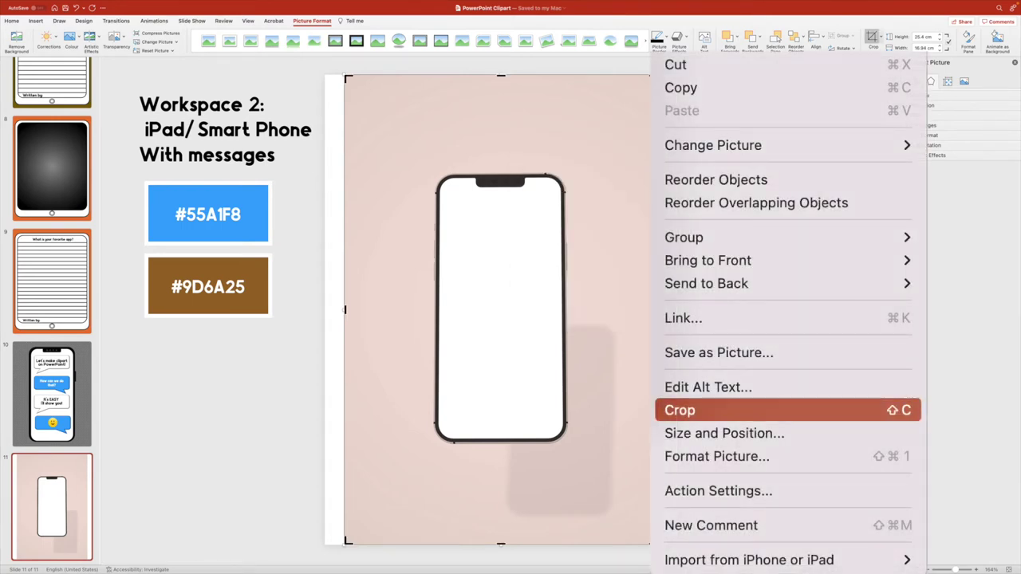
left_click_drag(649, 76, 588, 159)
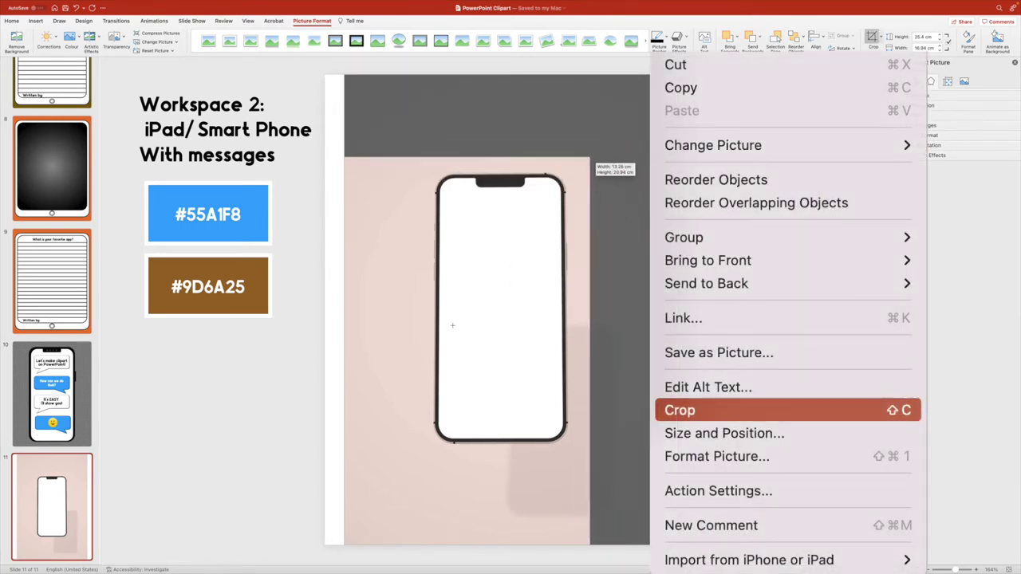
left_click_drag(348, 543, 413, 457)
left_click(729, 424)
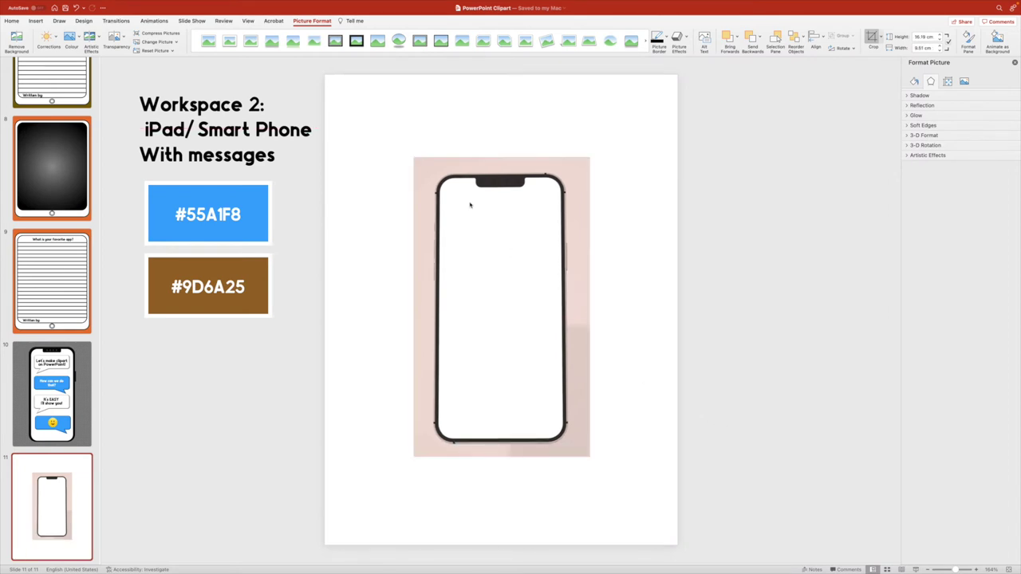
Enlarge and reposition the cropped photo to span nearly the full slide height.
left_click(509, 229)
left_click_drag(438, 169, 440, 164)
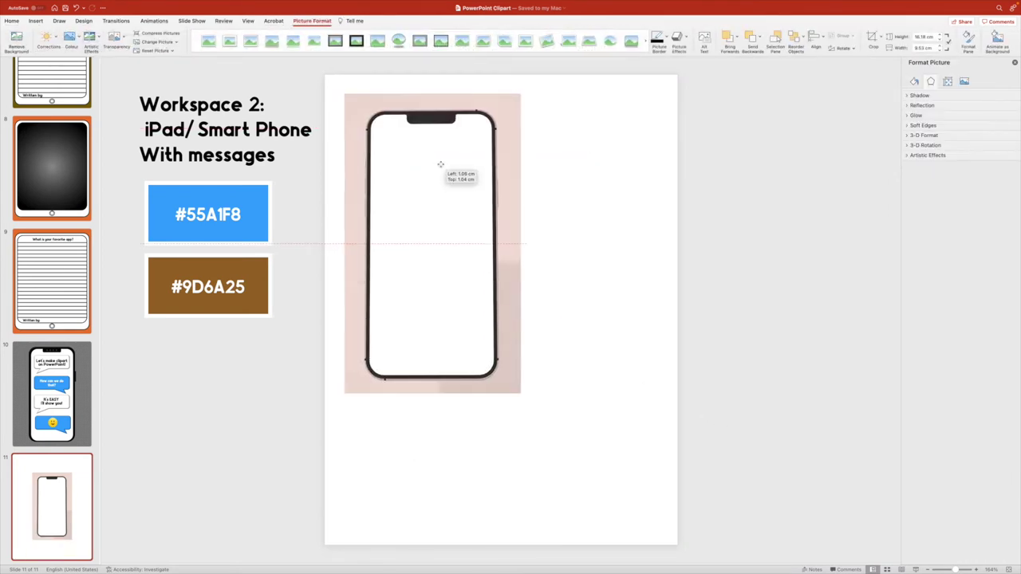
left_click_drag(523, 393, 617, 478)
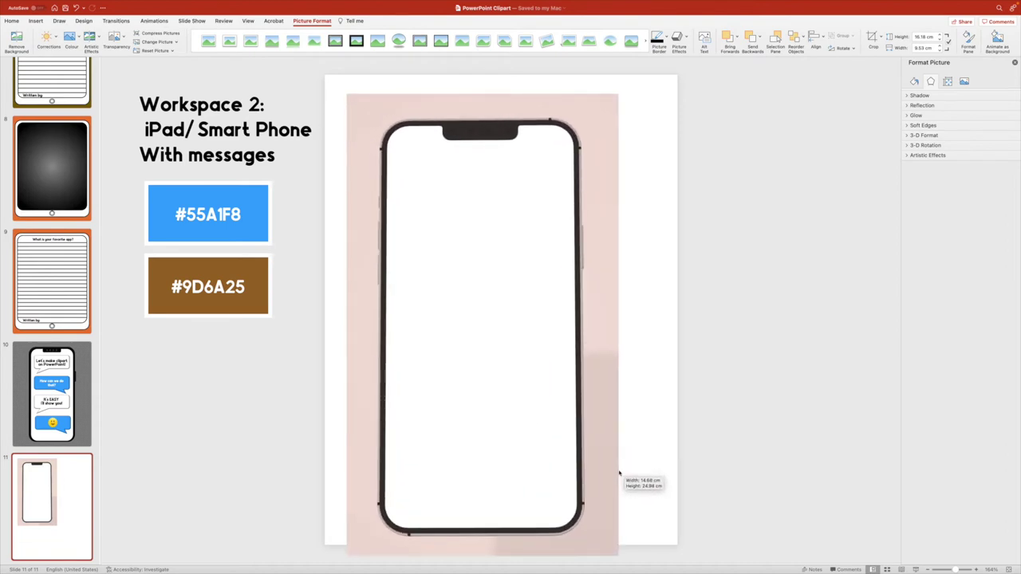
left_click_drag(549, 447, 555, 424)
left_click_drag(641, 75, 640, 91)
left_click_drag(502, 224, 514, 212)
left_click(604, 185)
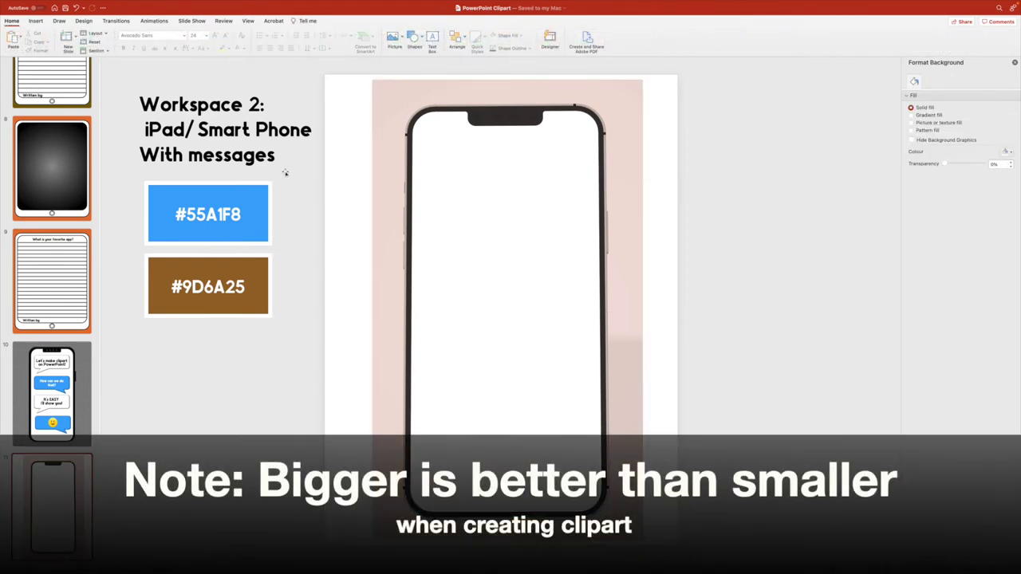
Compare against slide 10's finished phone clipart, then return to slide 11.
left_click(49, 416)
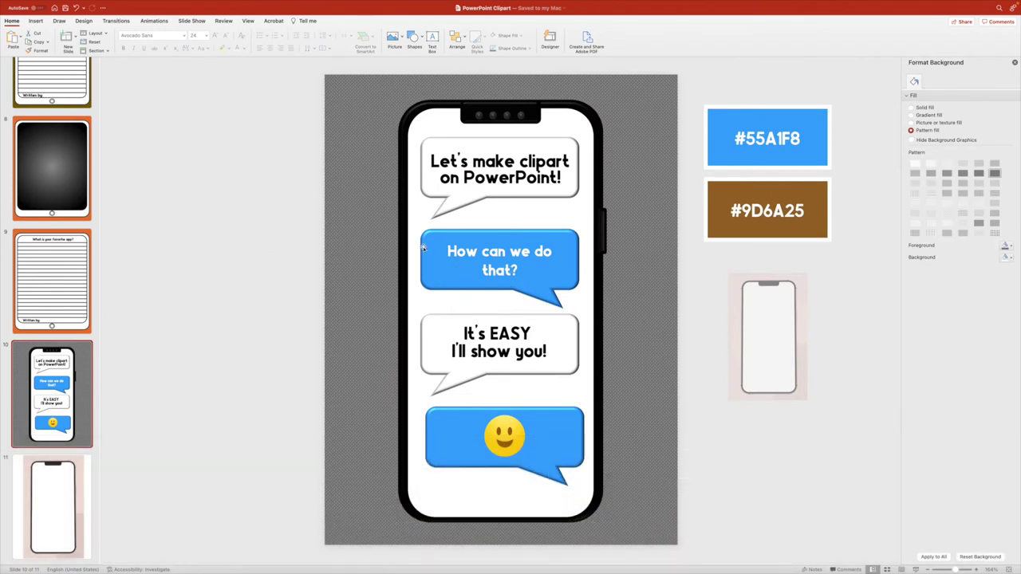
left_click(552, 247)
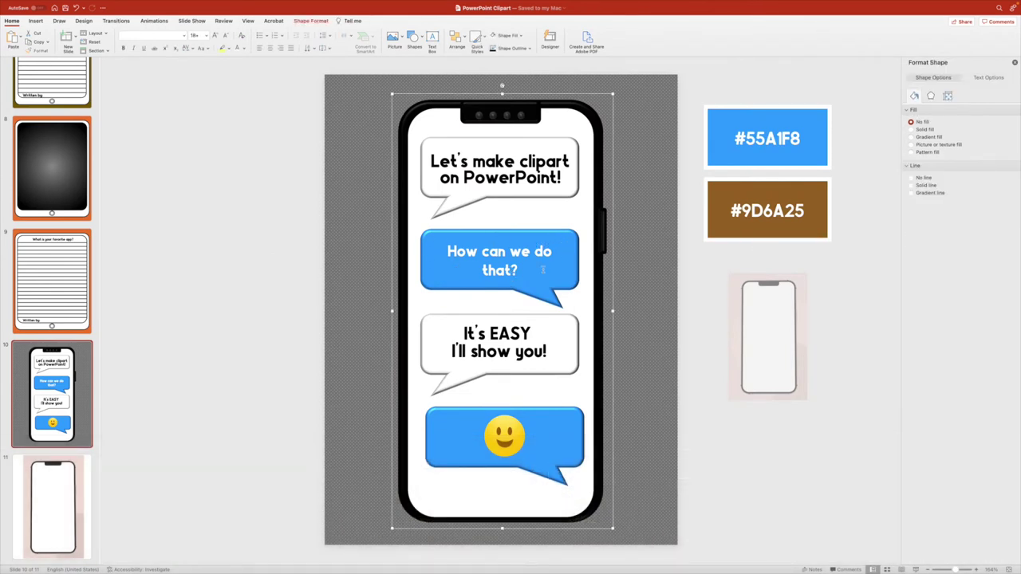
left_click(49, 511)
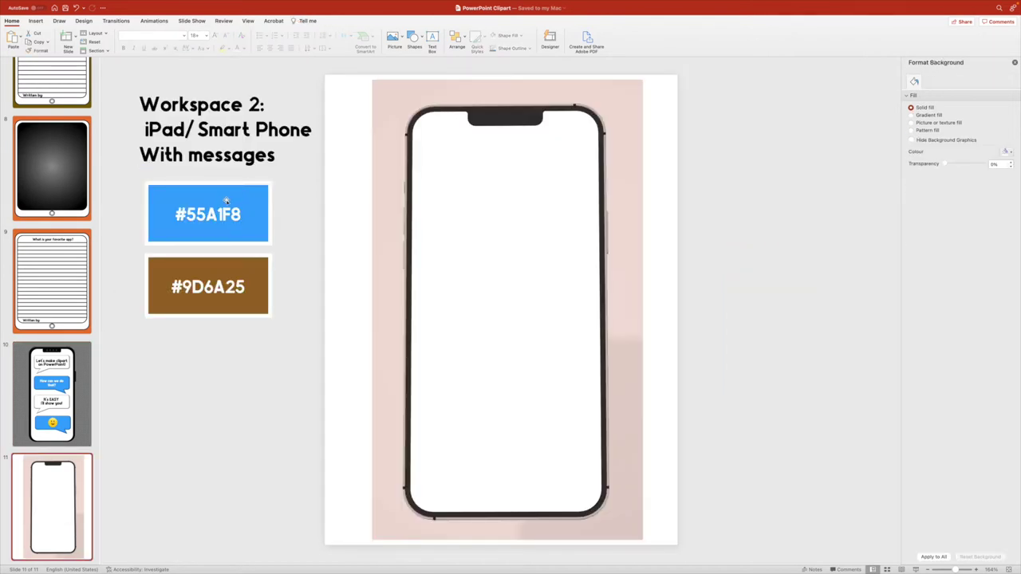
Draw a rectangle below the colour swatches beside the slide.
left_click(37, 21)
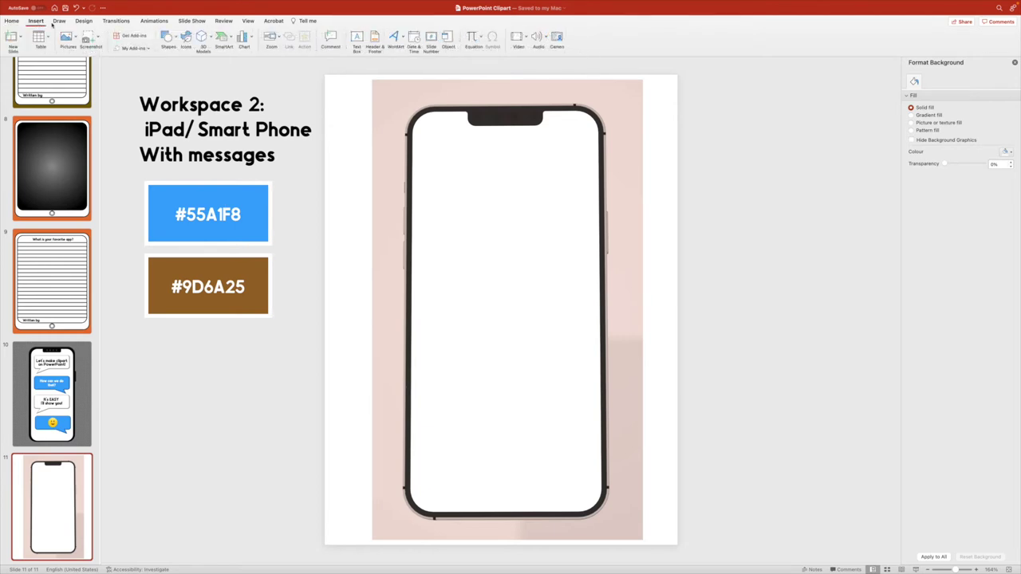
left_click(168, 37)
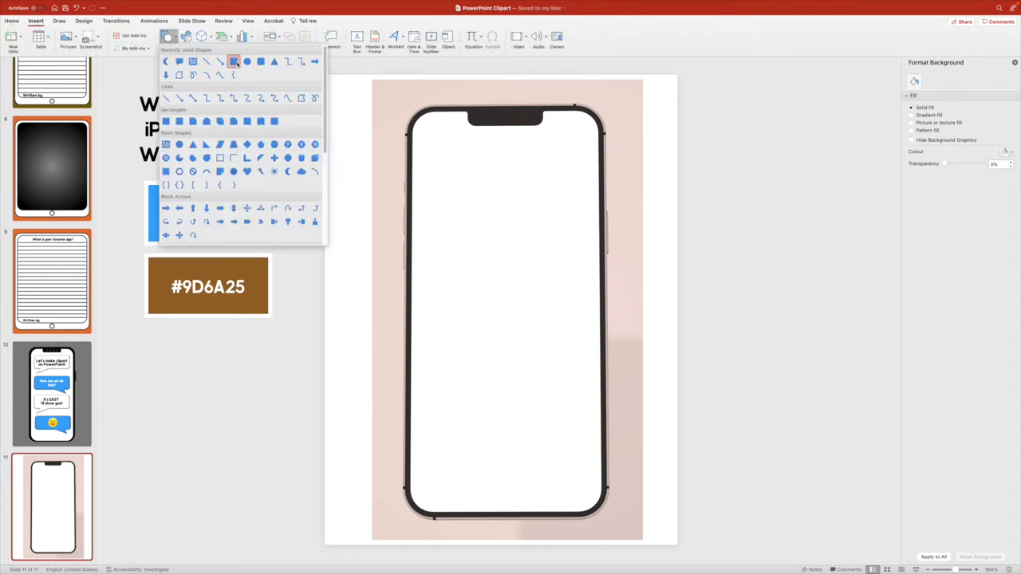
left_click(233, 62)
left_click_drag(146, 347, 271, 415)
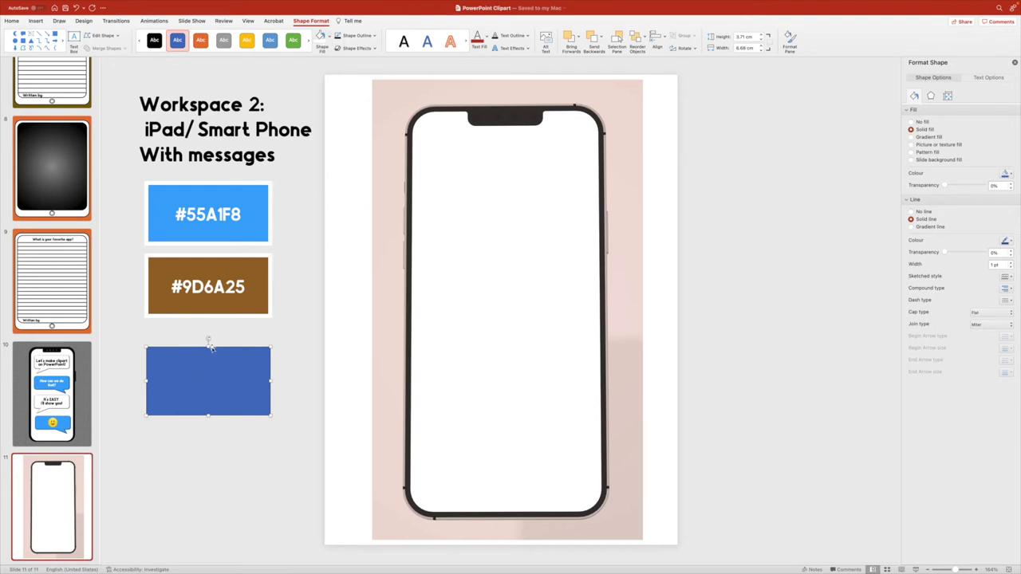
Fill the rectangle with light blue hex 55A1F8 using the Colour Sliders.
left_click(329, 38)
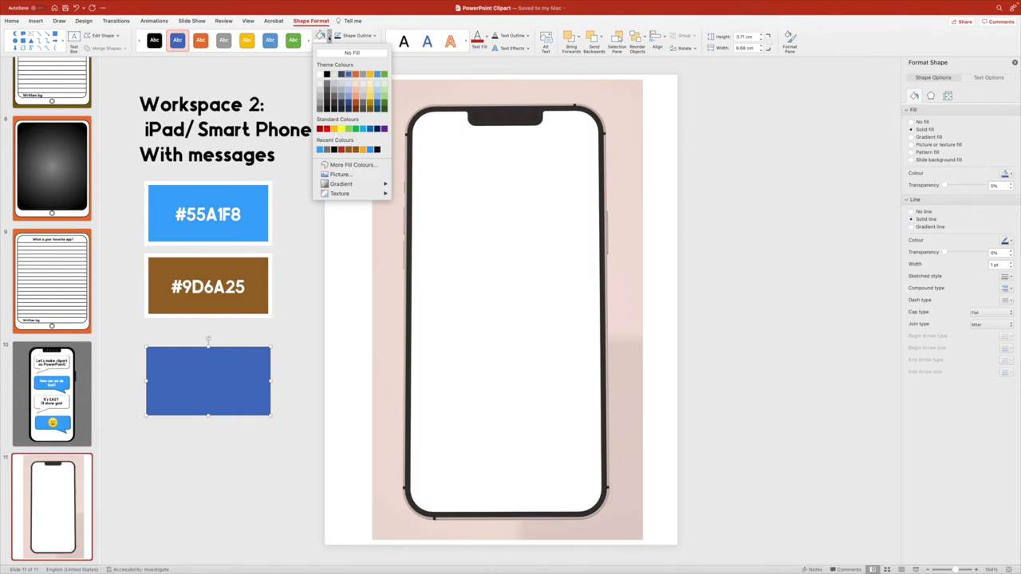
left_click(355, 165)
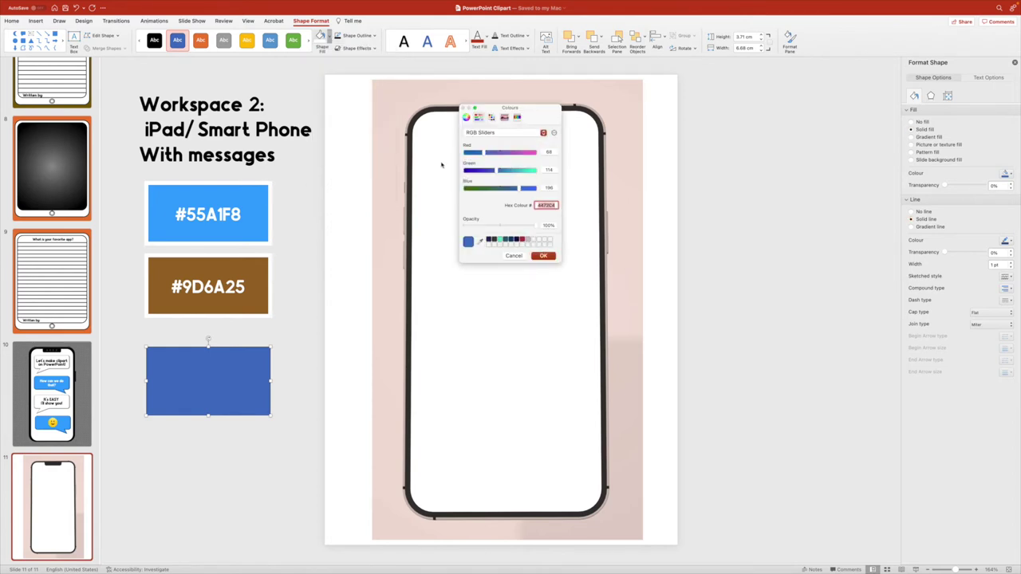
key("Tab")
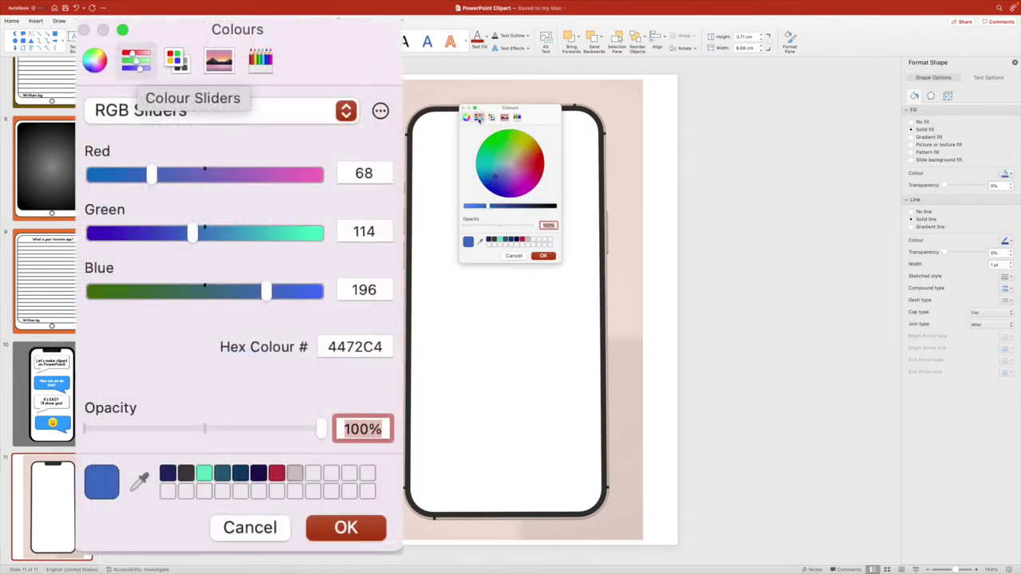
left_click(478, 118)
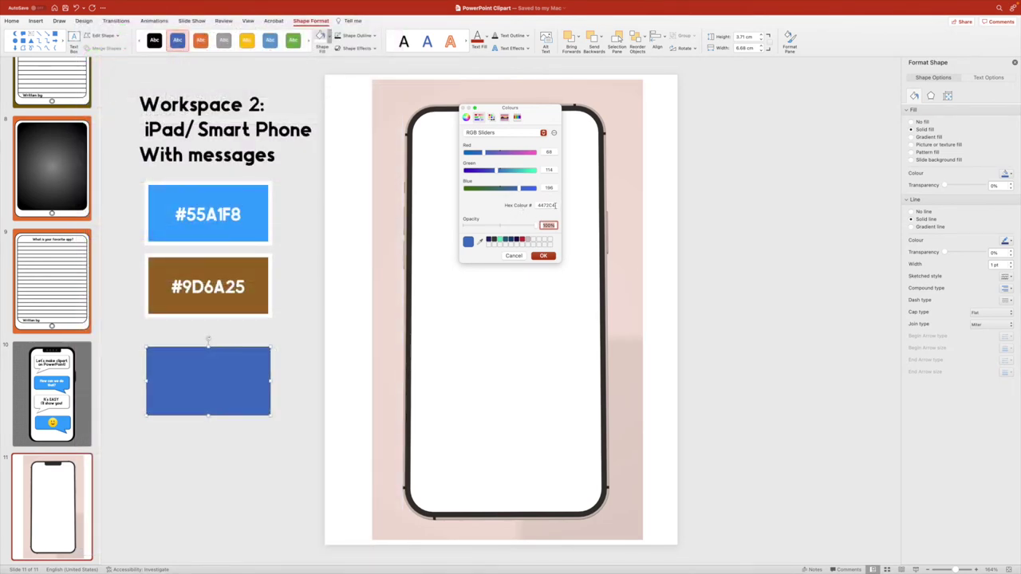
double_click(551, 205)
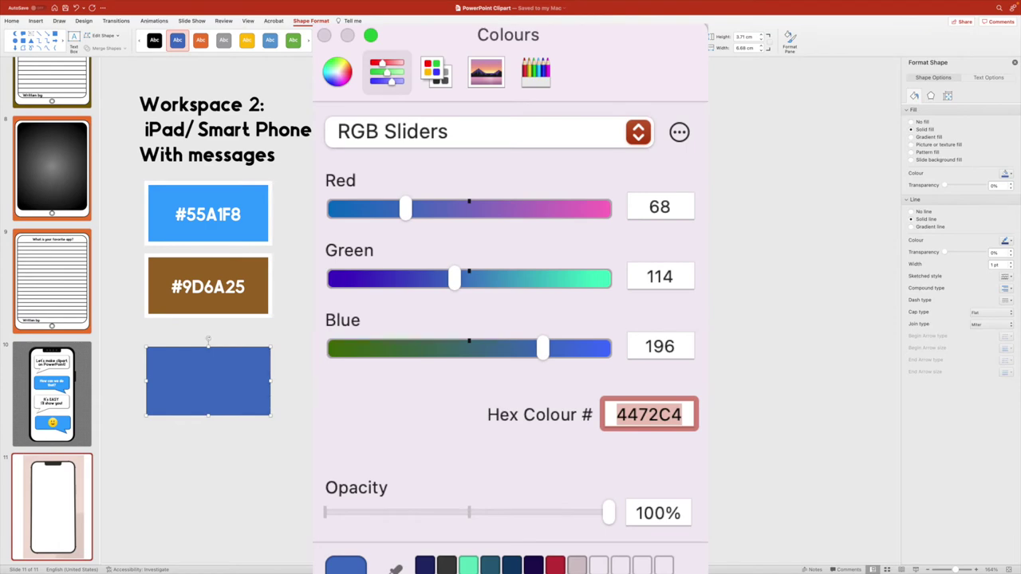
type("55")
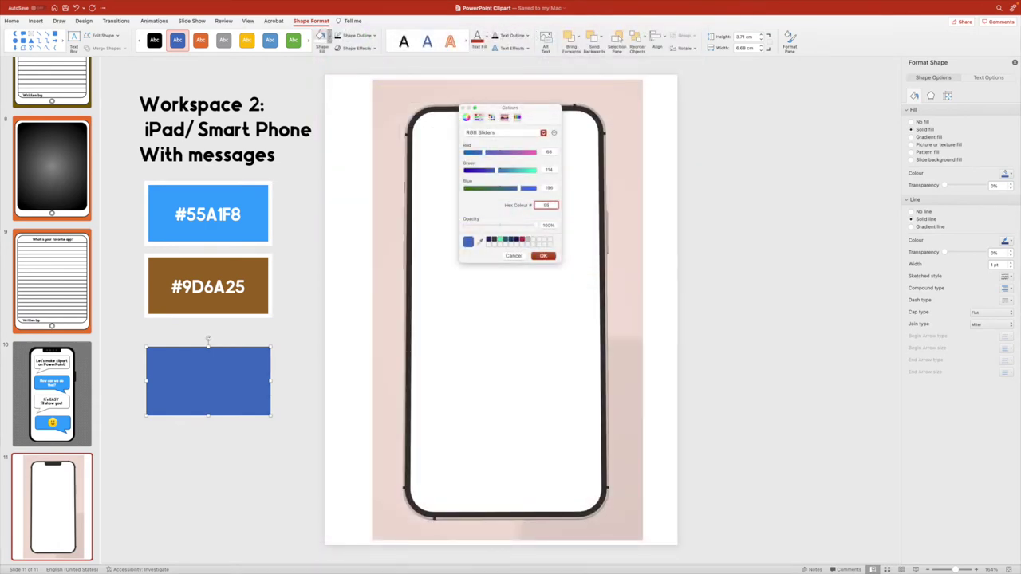
type("A1F8")
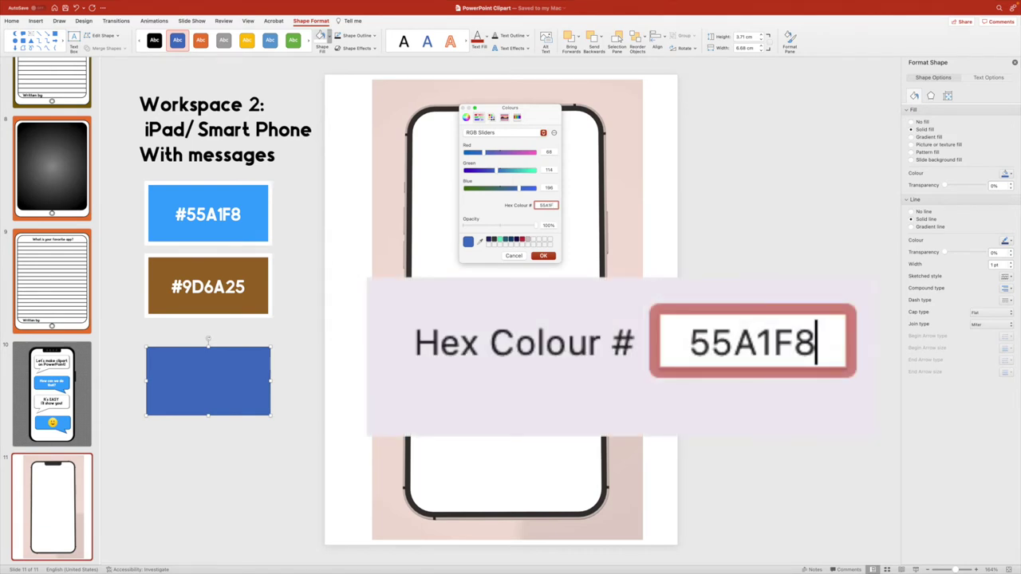
type("8")
left_click(546, 255)
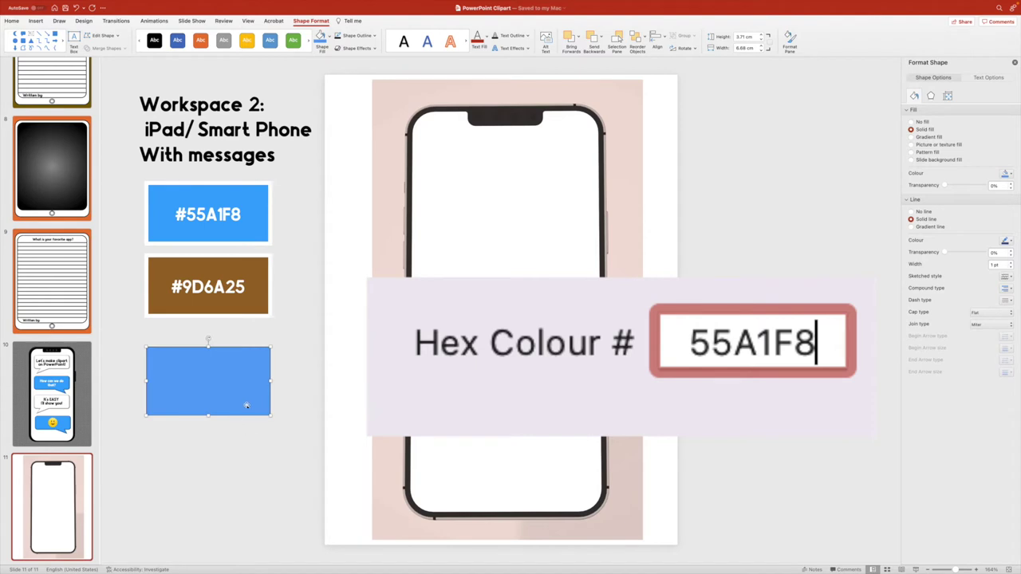
left_click(295, 392)
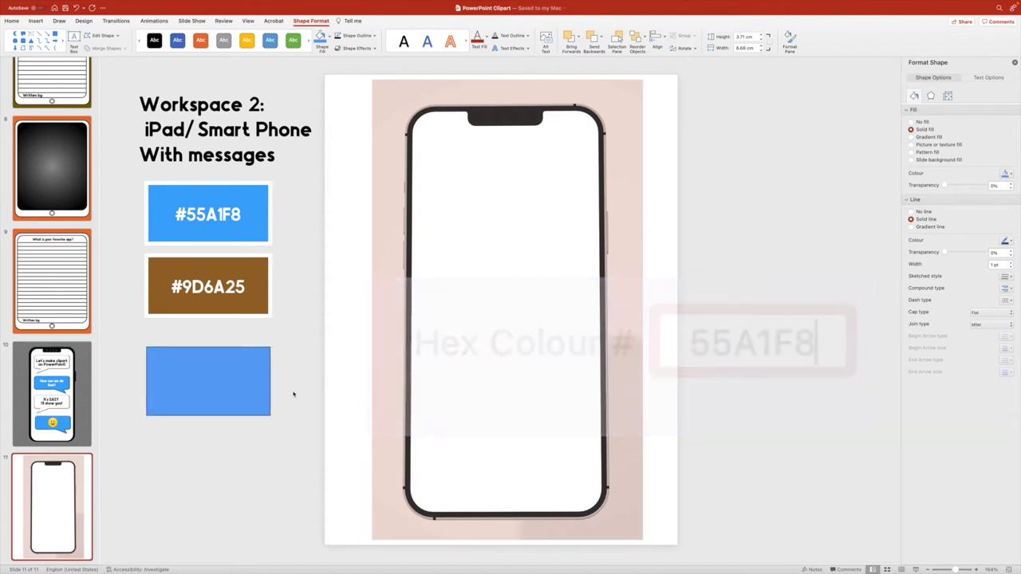
left_click(205, 391)
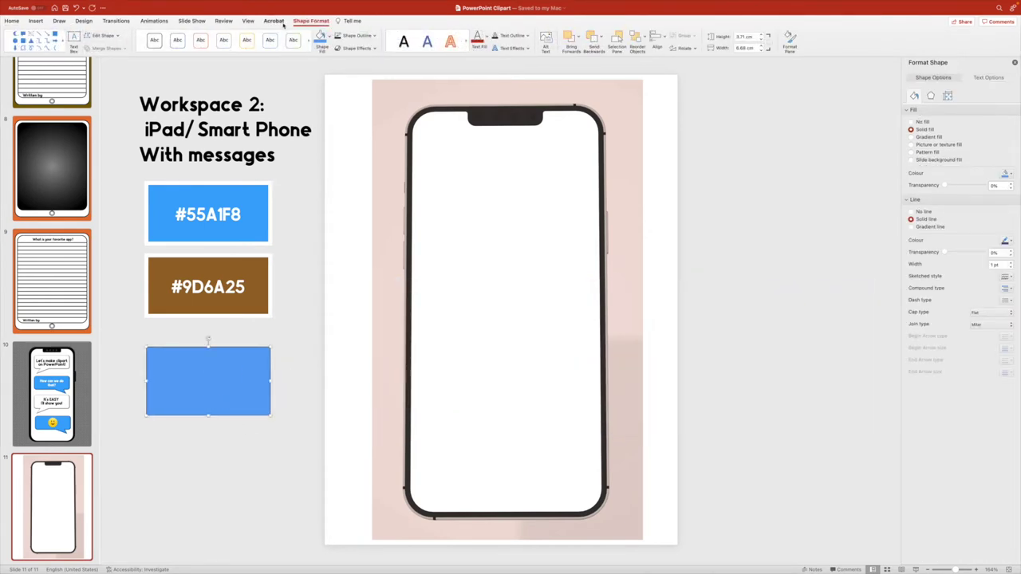
left_click(356, 36)
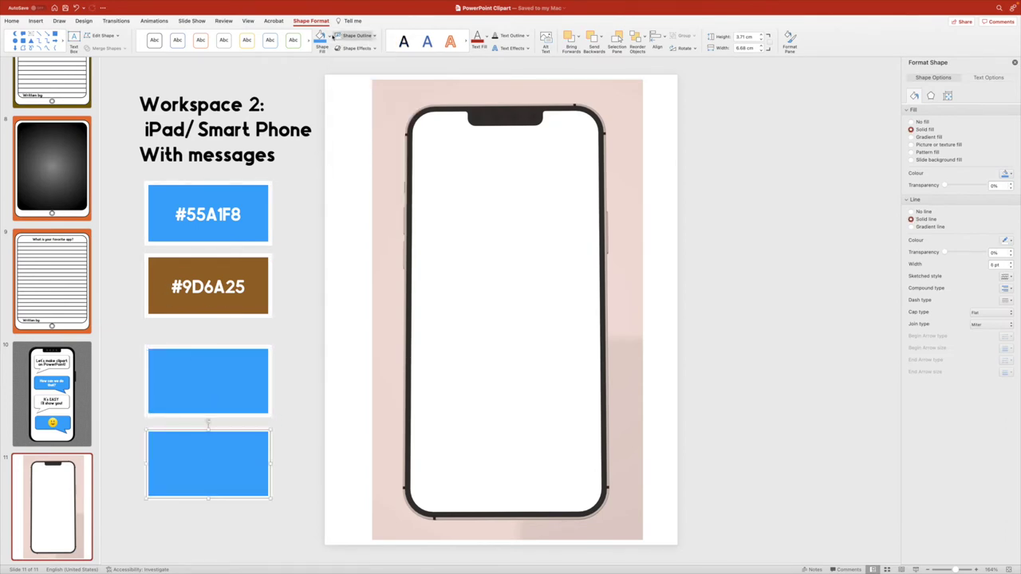
Fill the lower rectangle copy with brown hex 9D6A25.
left_click(328, 37)
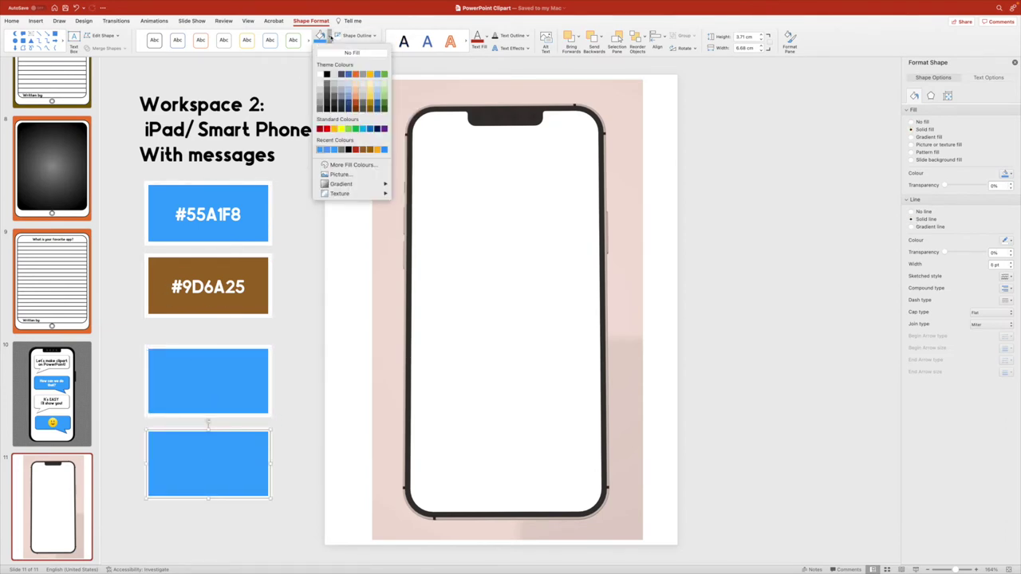
left_click(367, 165)
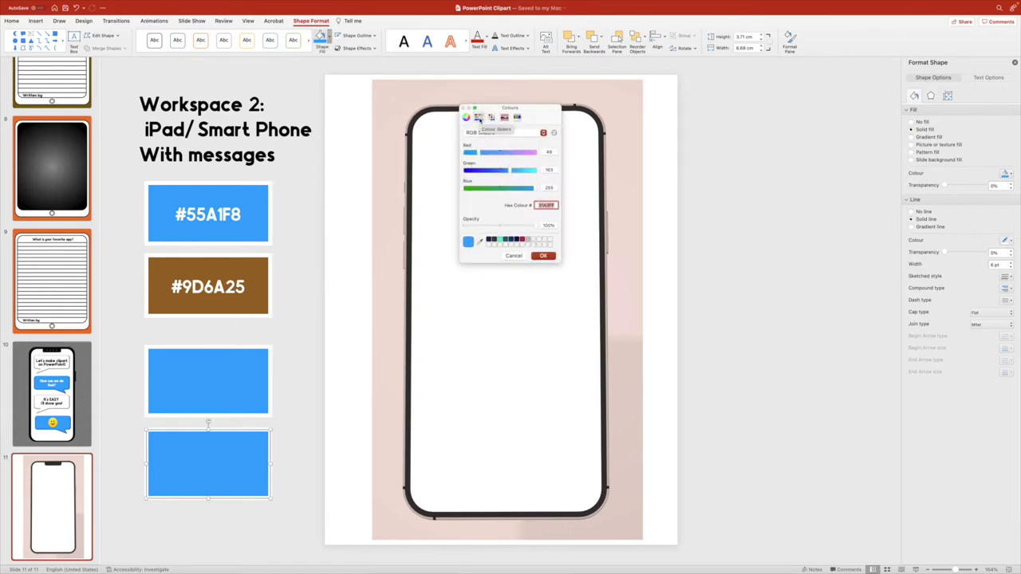
key("BackSpace")
type("9D6A25")
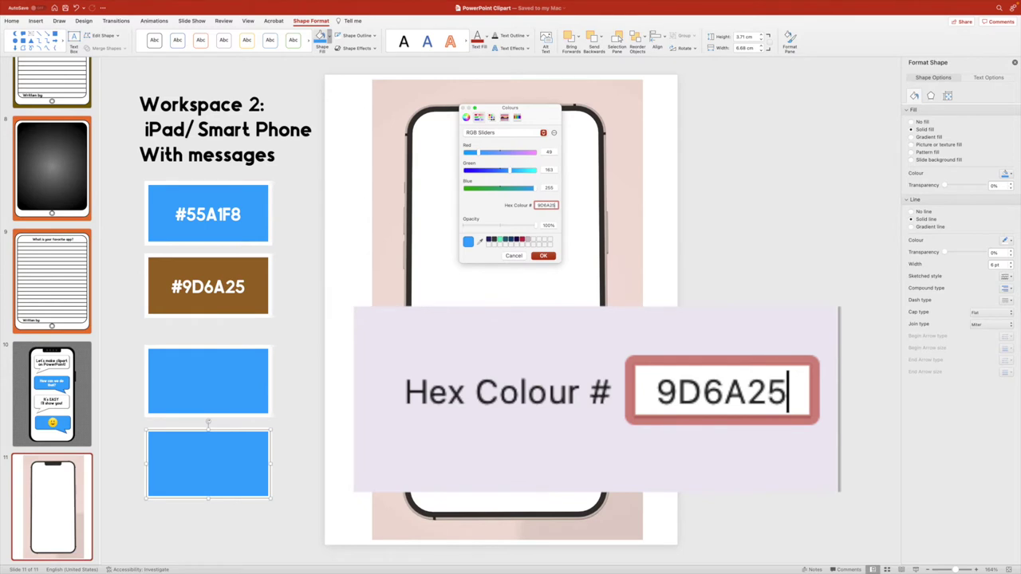
left_click(543, 256)
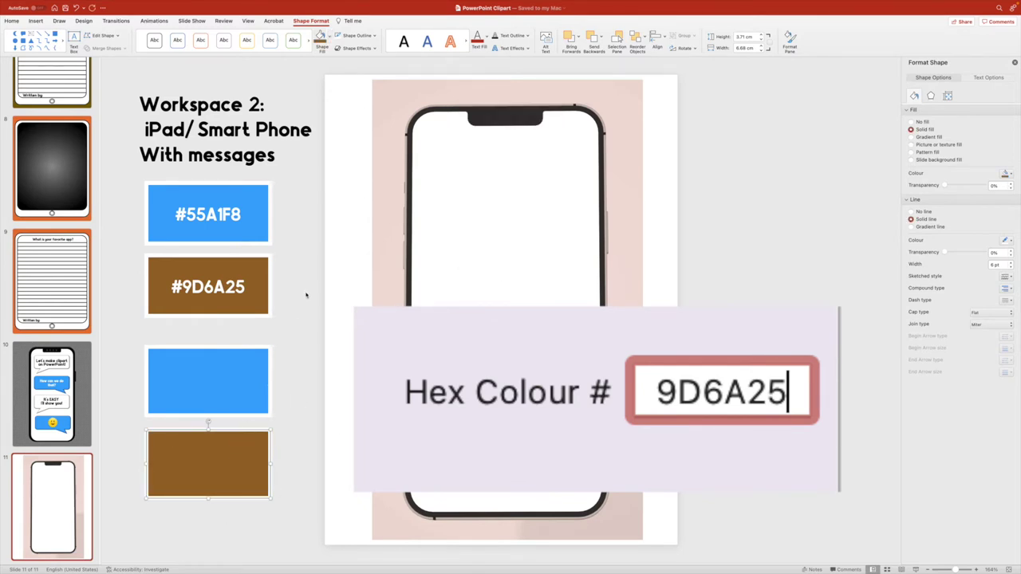
left_click(287, 341)
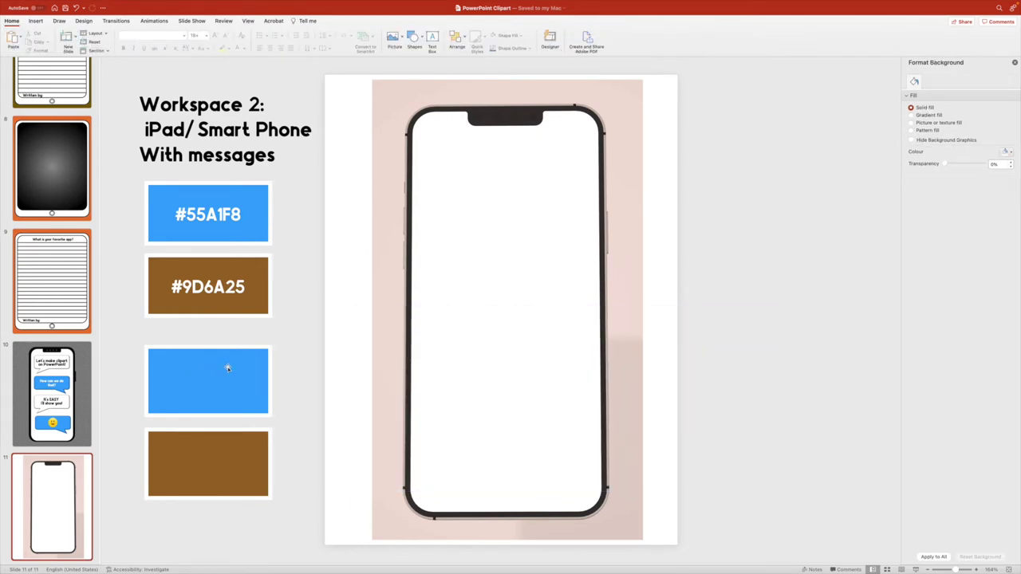
Delete the blue and brown practice rectangles, then select the phone photo.
left_click_drag(286, 346, 134, 536)
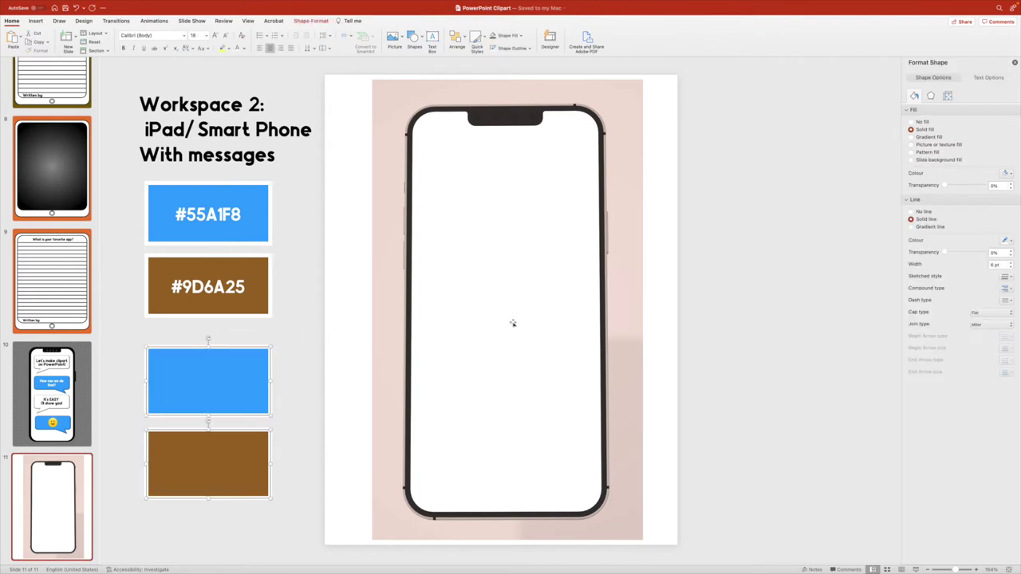
key("Delete")
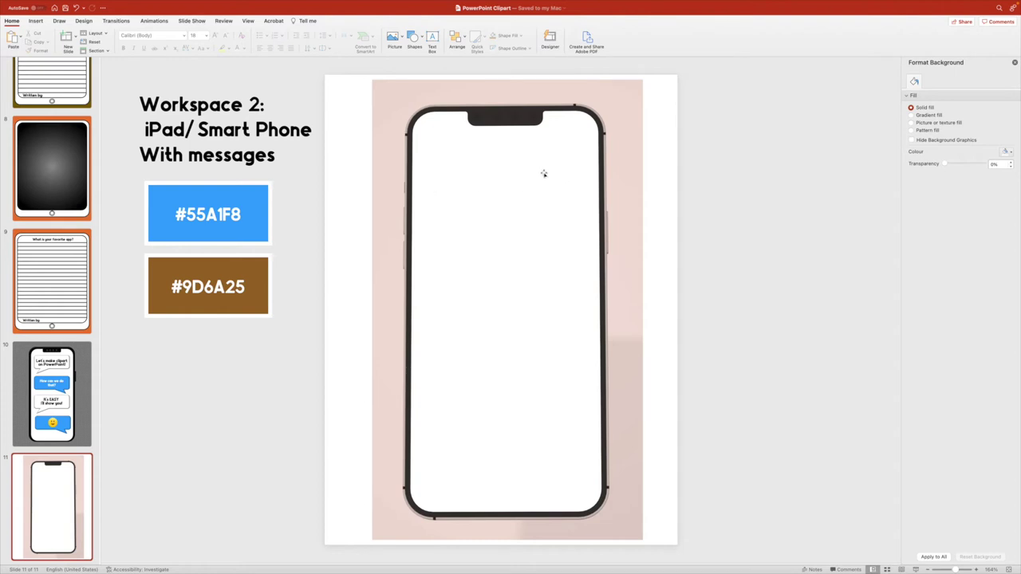
left_click(394, 113)
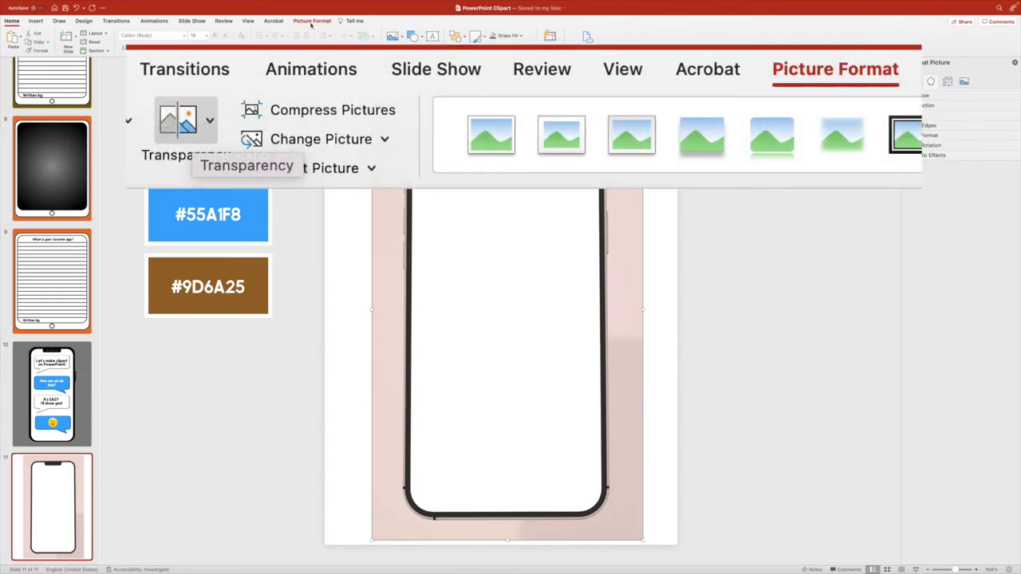
Apply the 65% transparency preset to the phone picture.
left_click(311, 21)
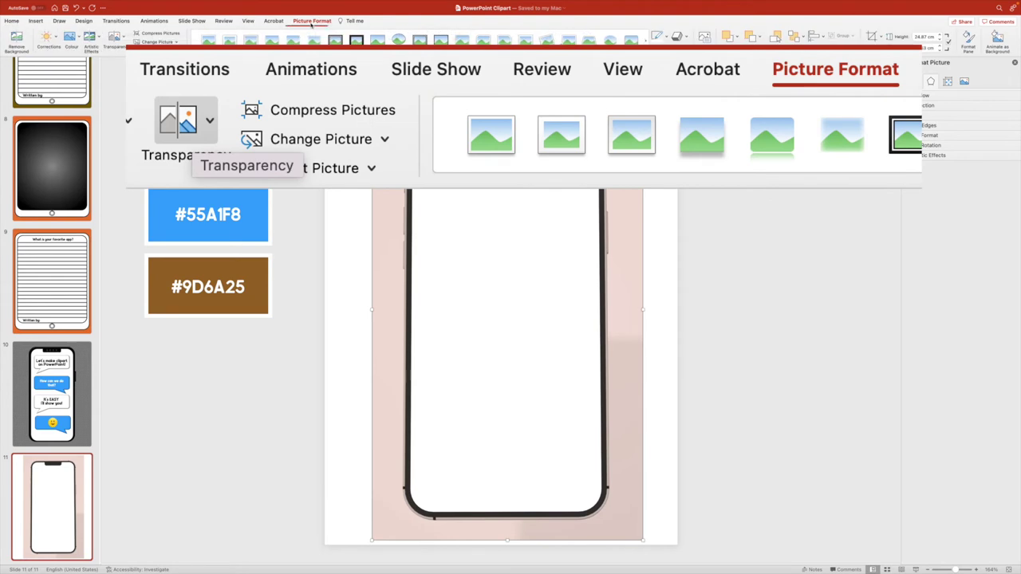
left_click(121, 38)
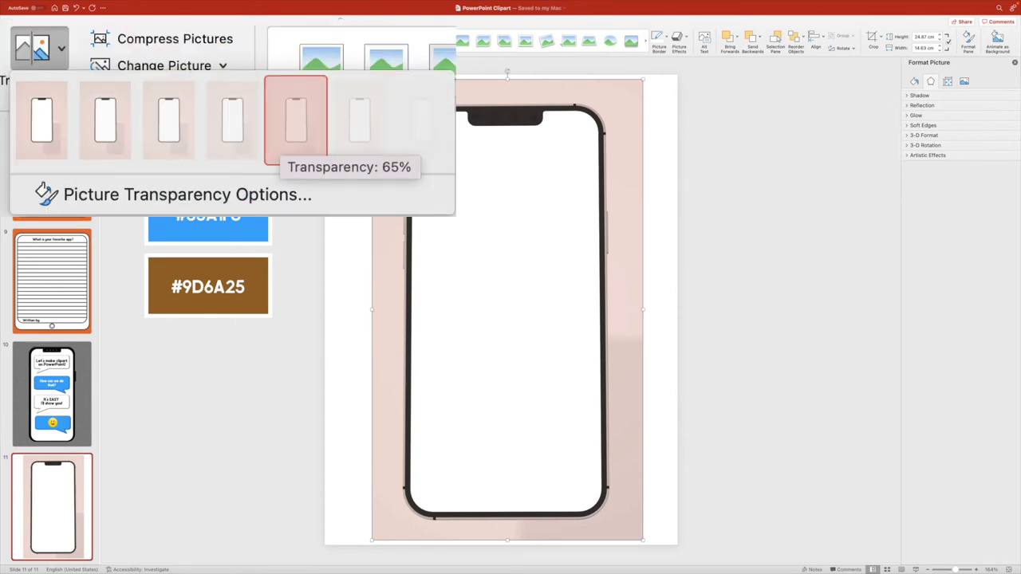
left_click(295, 119)
left_click(752, 160)
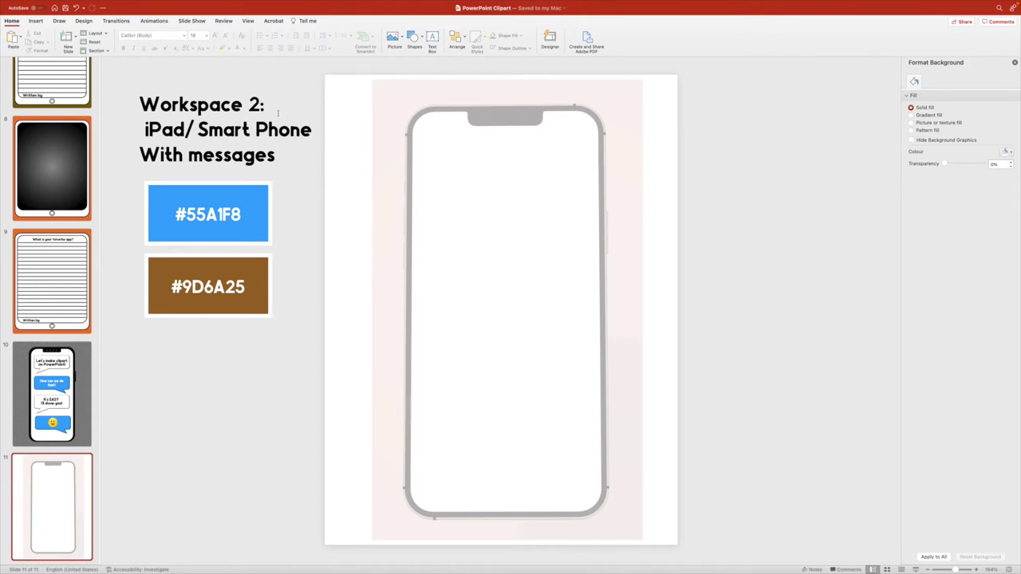
Draw a rounded rectangle over the faded phone body.
left_click(35, 21)
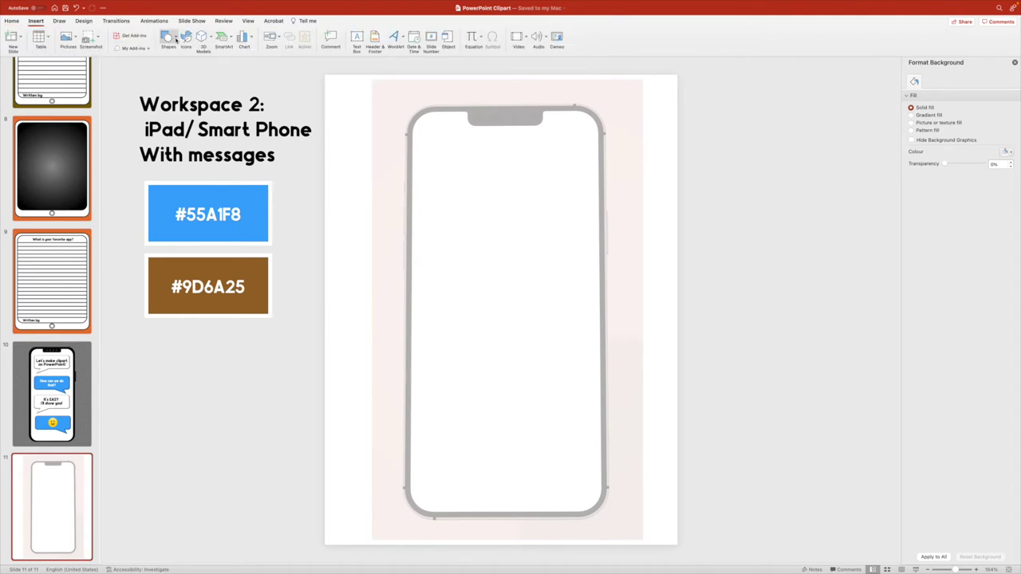
left_click(175, 39)
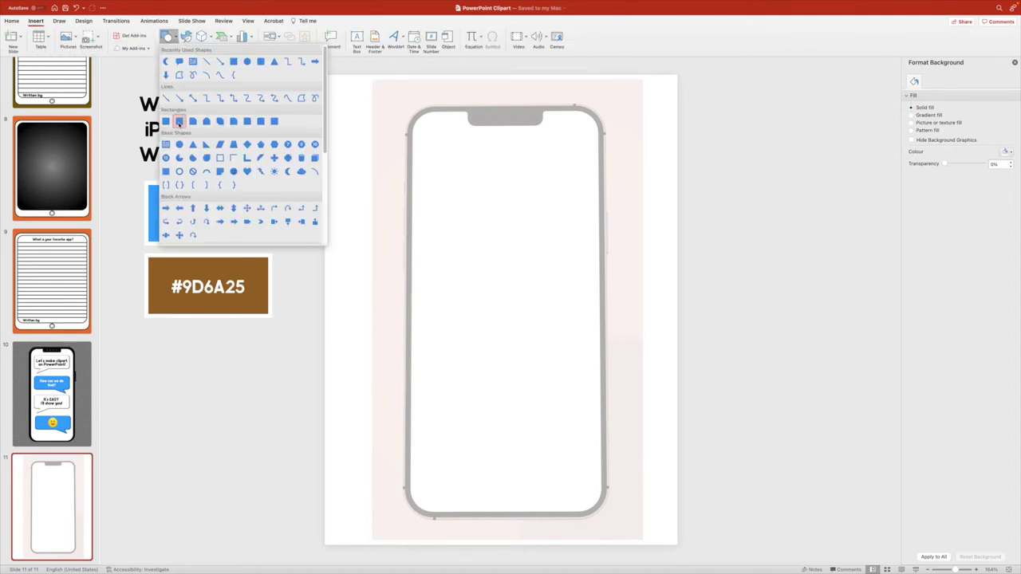
left_click(180, 122)
mouse_move(405, 108)
left_mouse_down()
mouse_move(440, 138)
mouse_move(570, 373)
mouse_move(605, 524)
mouse_move(606, 514)
left_mouse_up()
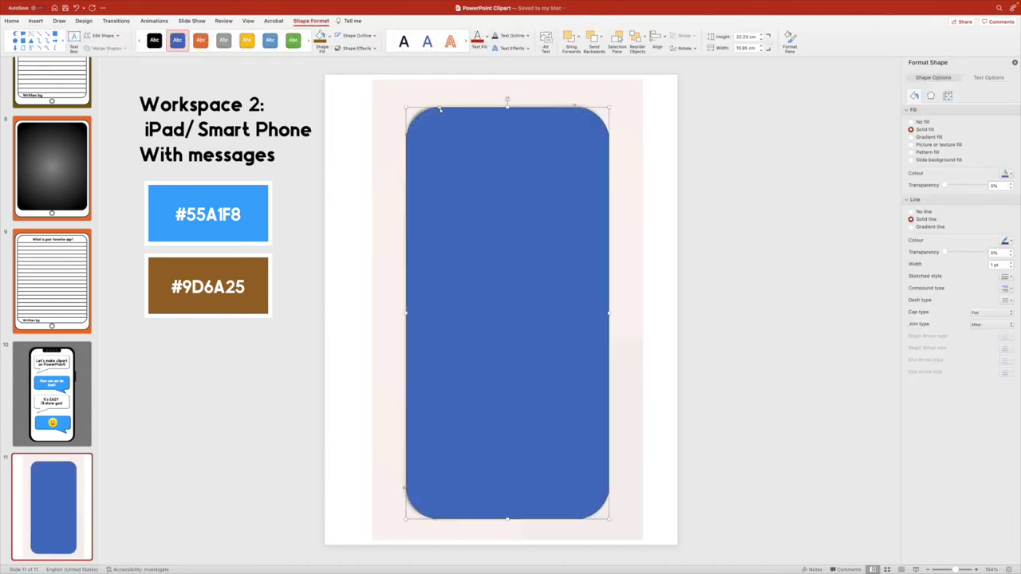
Reduce the corner rounding and fit the edges to the phone, about 22.17 × 10.66 cm.
left_click_drag(439, 110, 435, 111)
left_click_drag(458, 155, 459, 171)
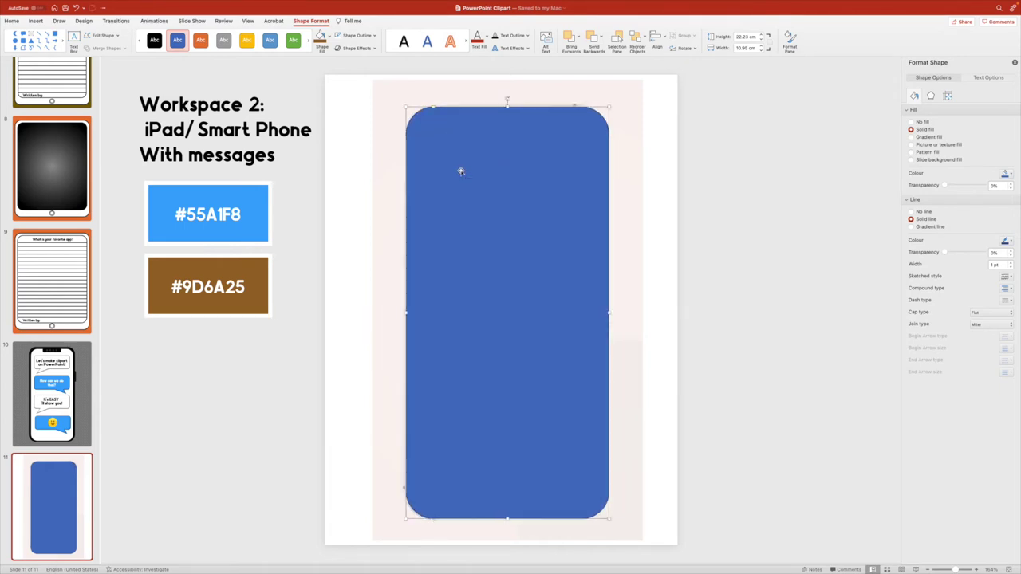
left_click_drag(509, 516, 509, 517)
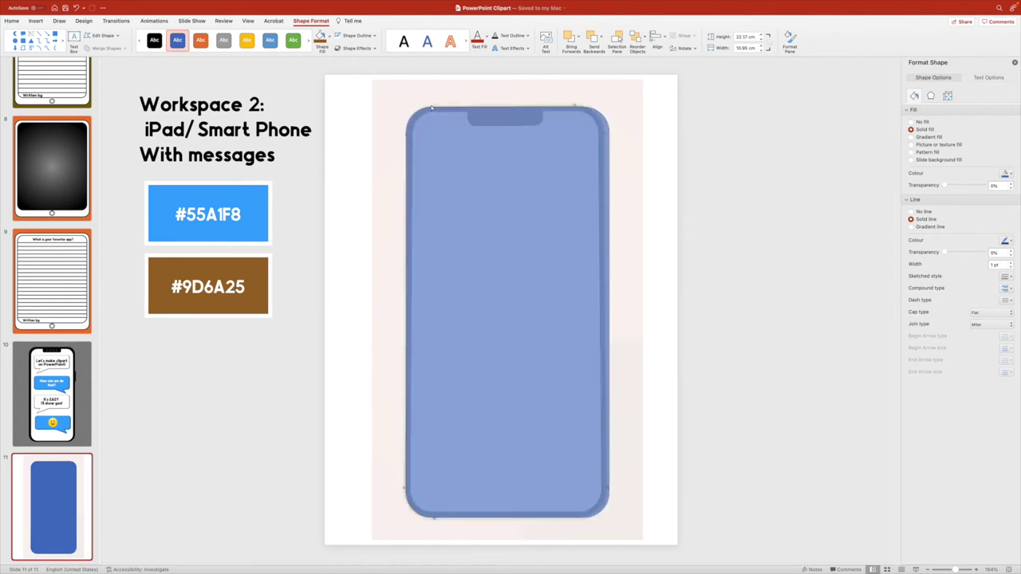
left_click_drag(431, 107, 431, 107)
left_click_drag(608, 312, 604, 313)
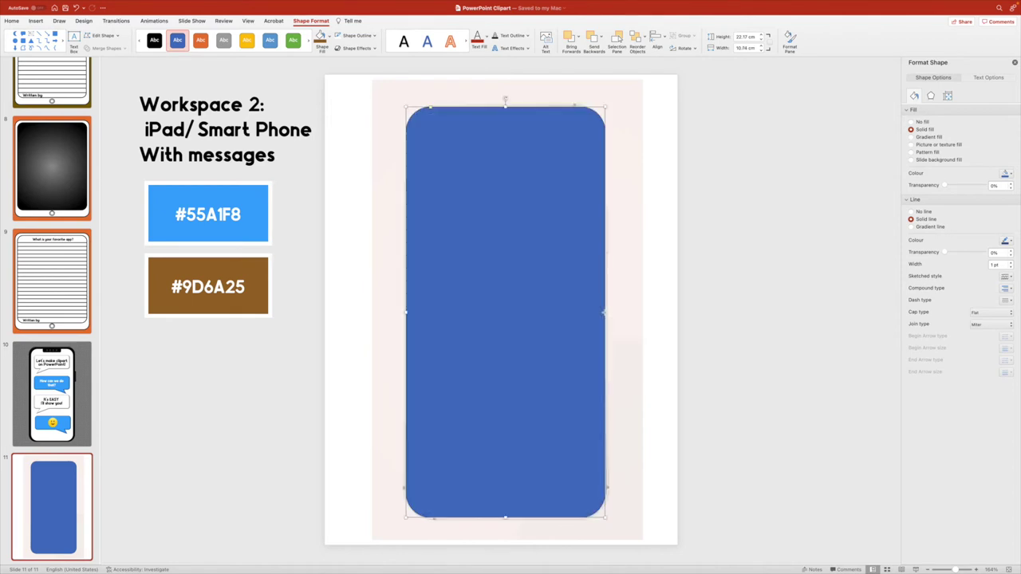
left_click_drag(406, 311, 407, 313)
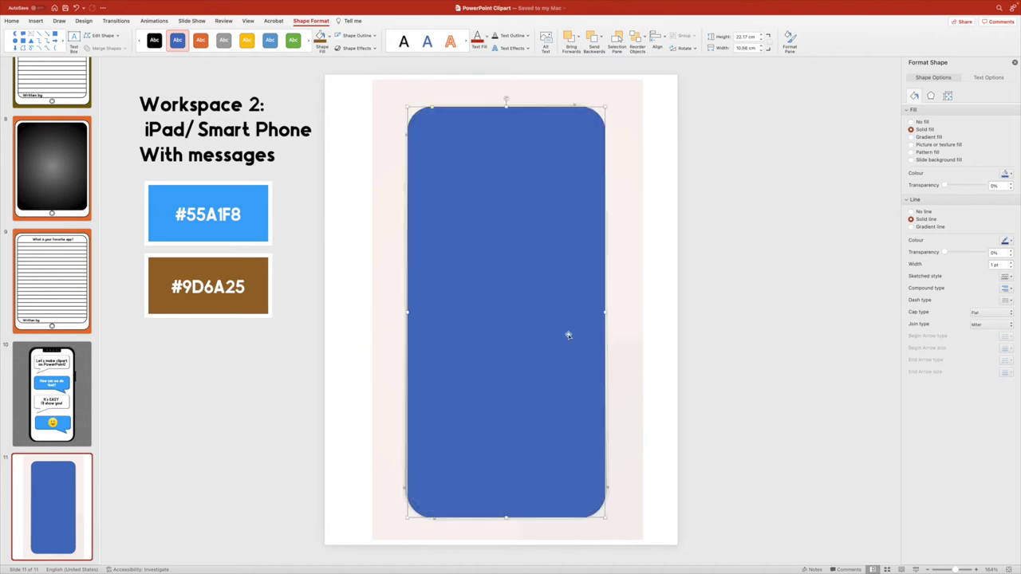
left_click(329, 38)
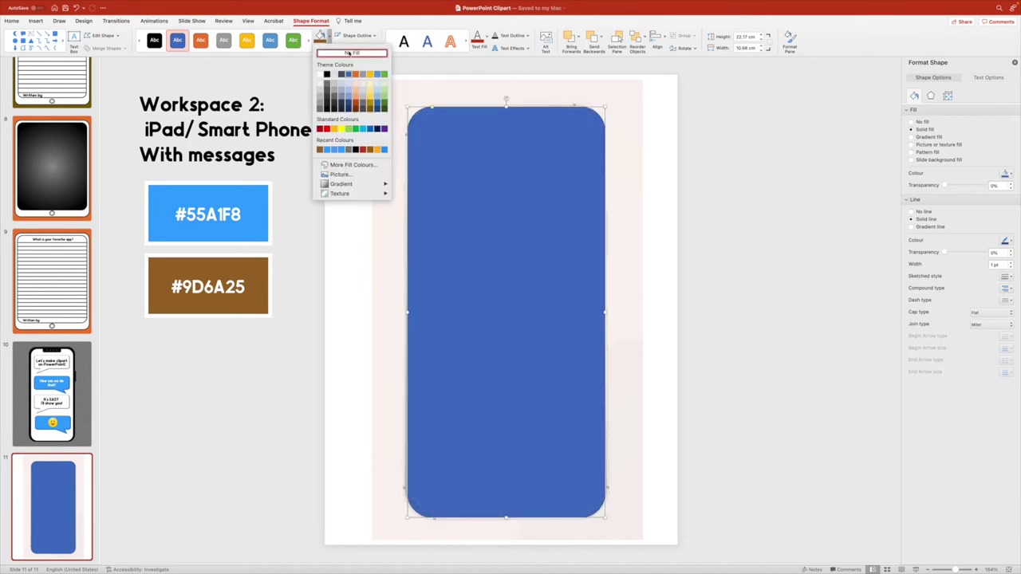
left_click(351, 52)
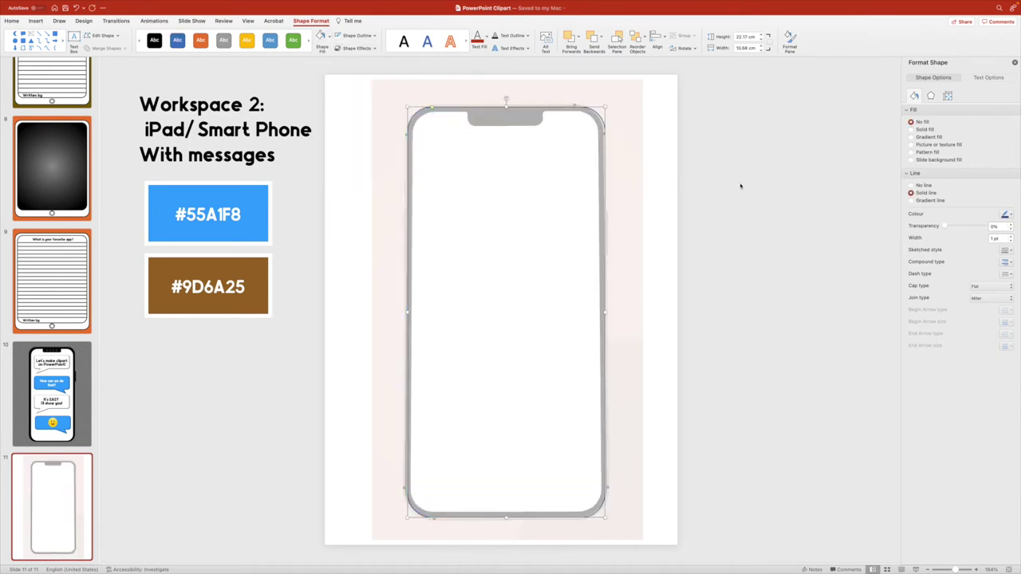
left_click(669, 179)
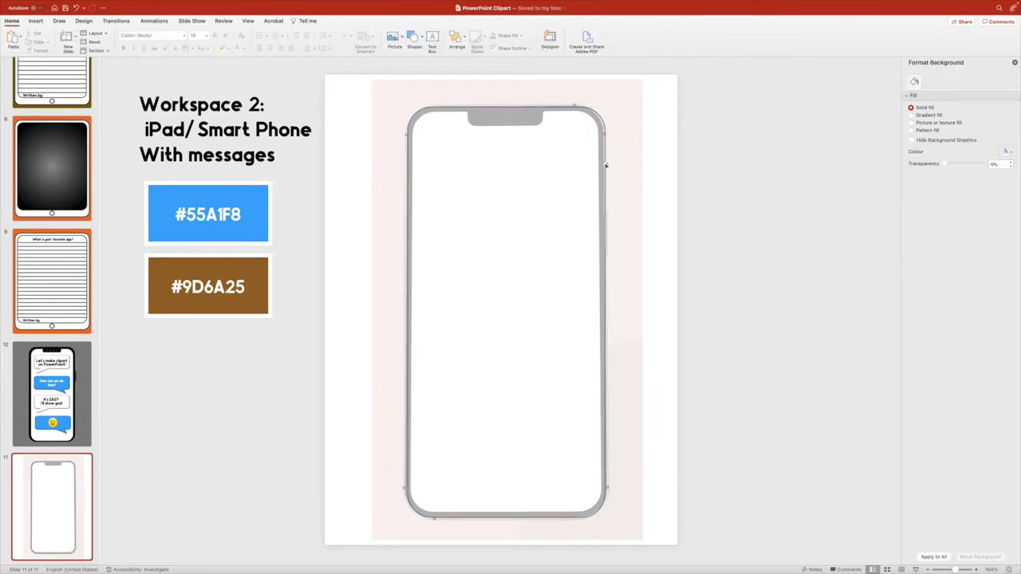
left_click(604, 165)
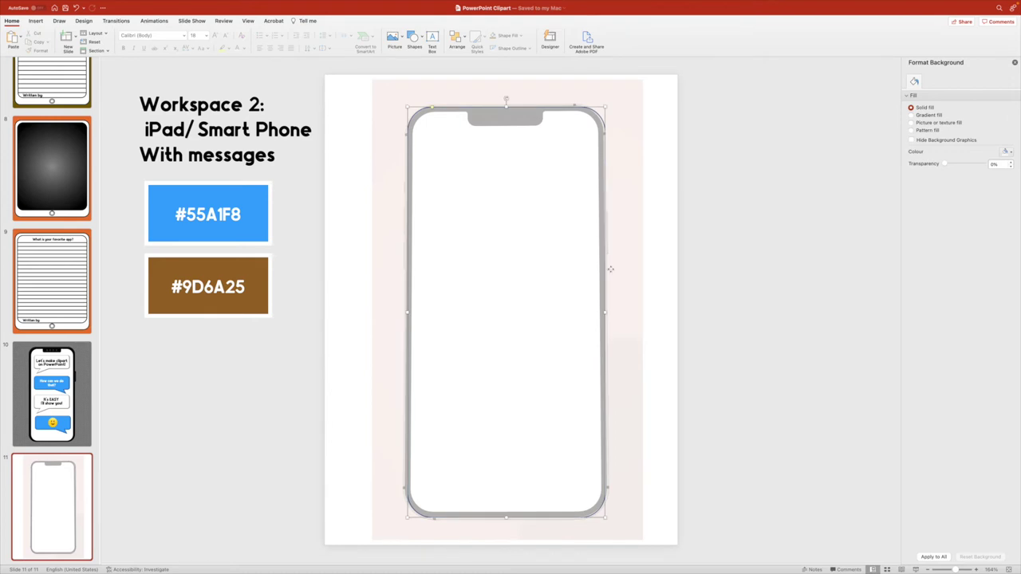
left_click_drag(605, 314, 606, 316)
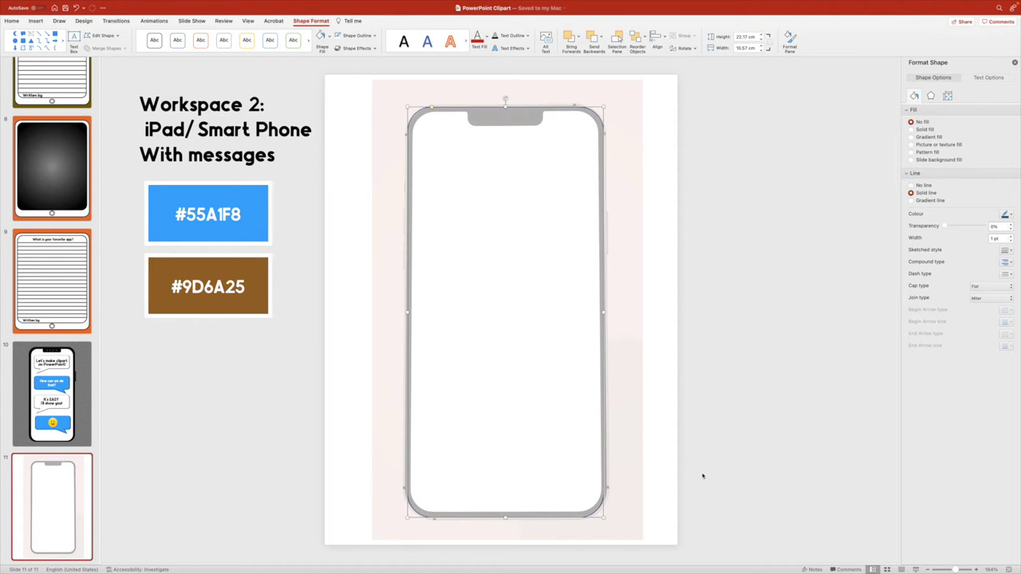
left_click(267, 426)
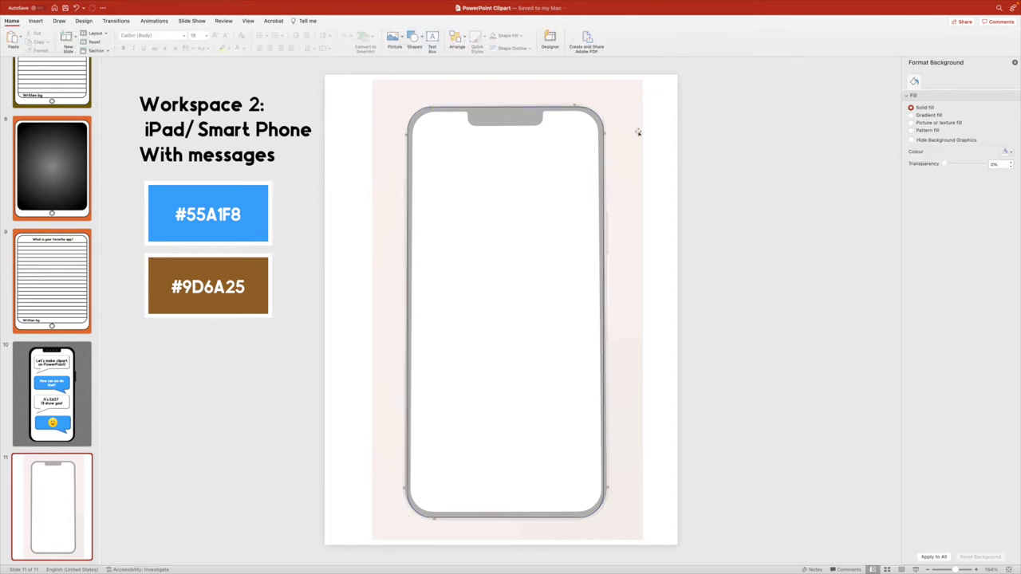
left_click(602, 269)
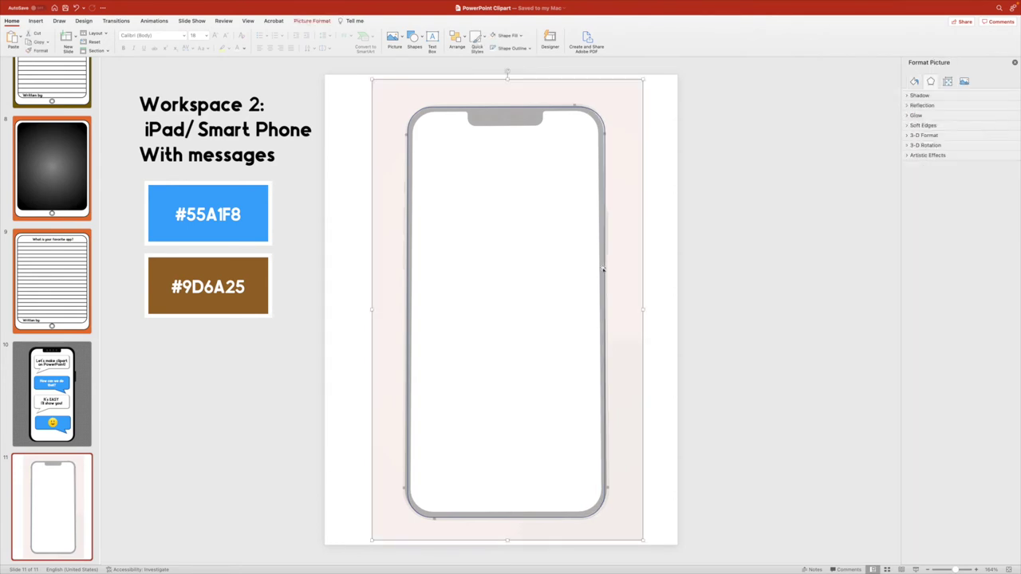
left_click(532, 108)
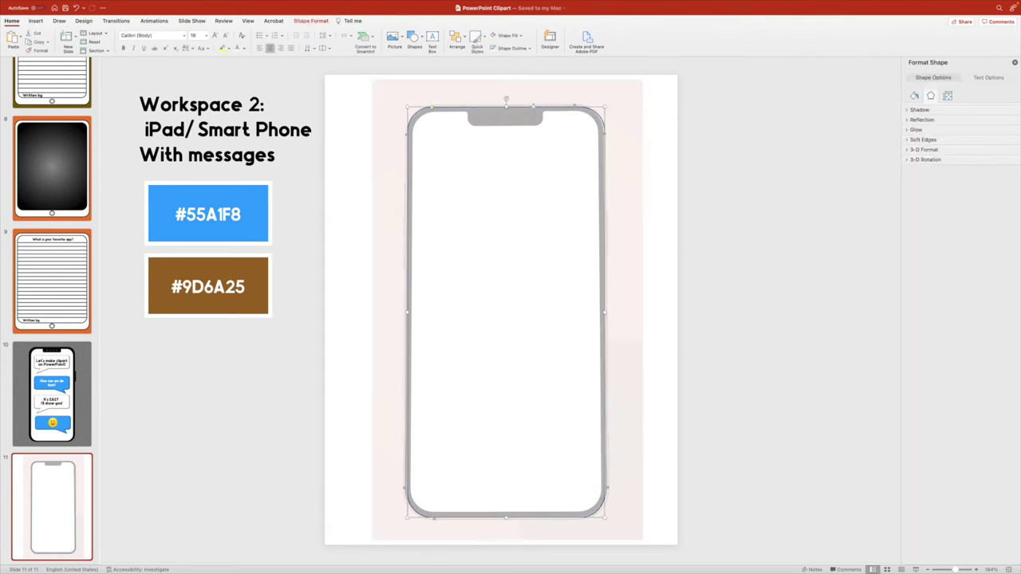
Duplicate the phone frame and shrink the copy to about 10.2 × 21.69 cm.
key("super+d")
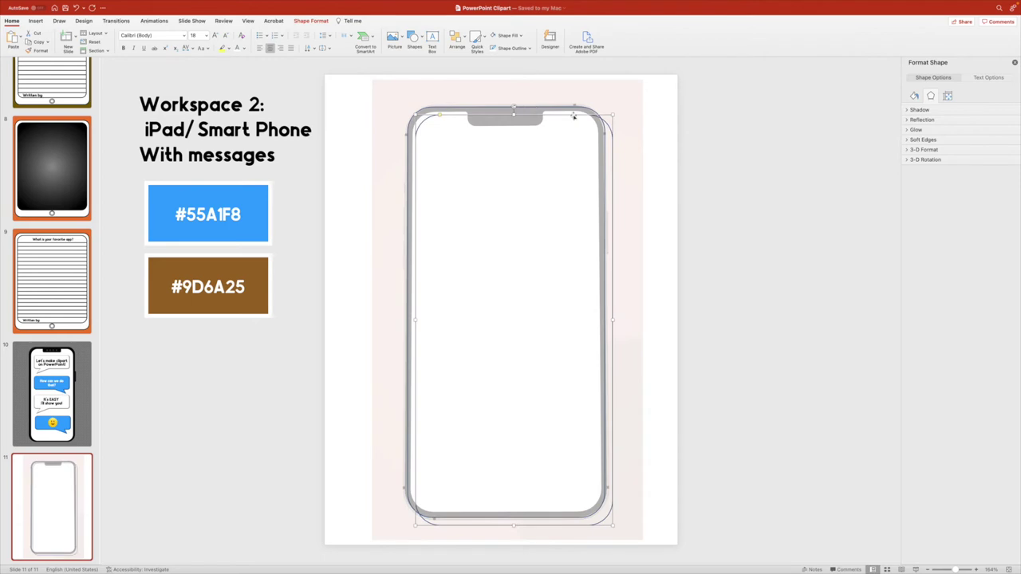
left_click_drag(613, 525, 603, 513)
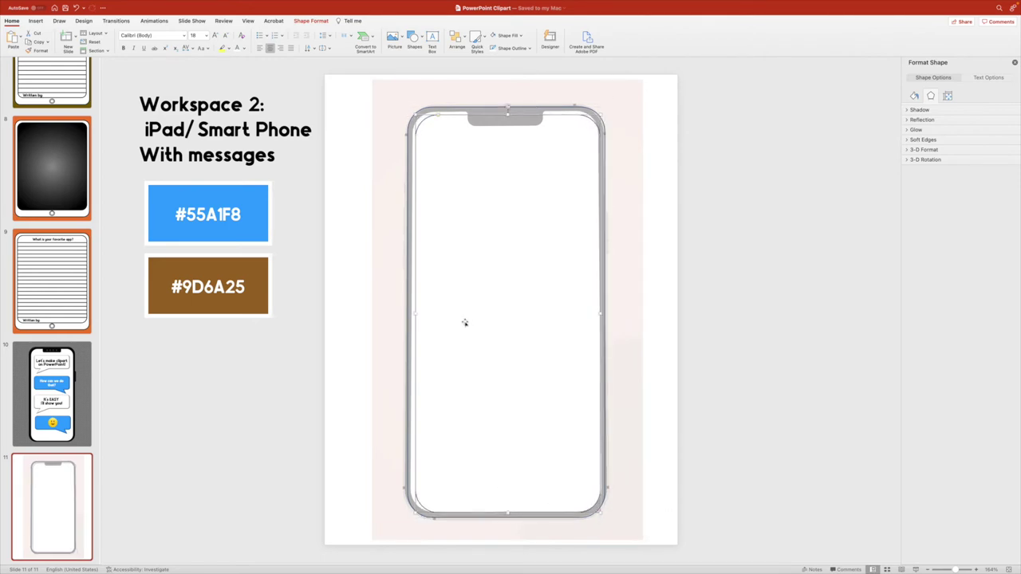
left_click_drag(414, 313, 410, 313)
left_click_drag(505, 114, 505, 111)
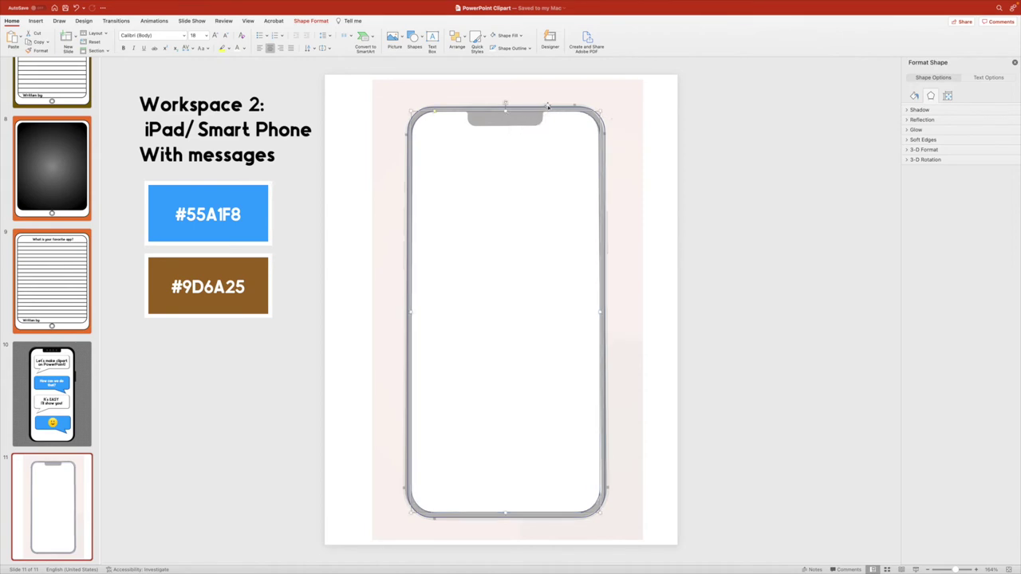
left_click(547, 111)
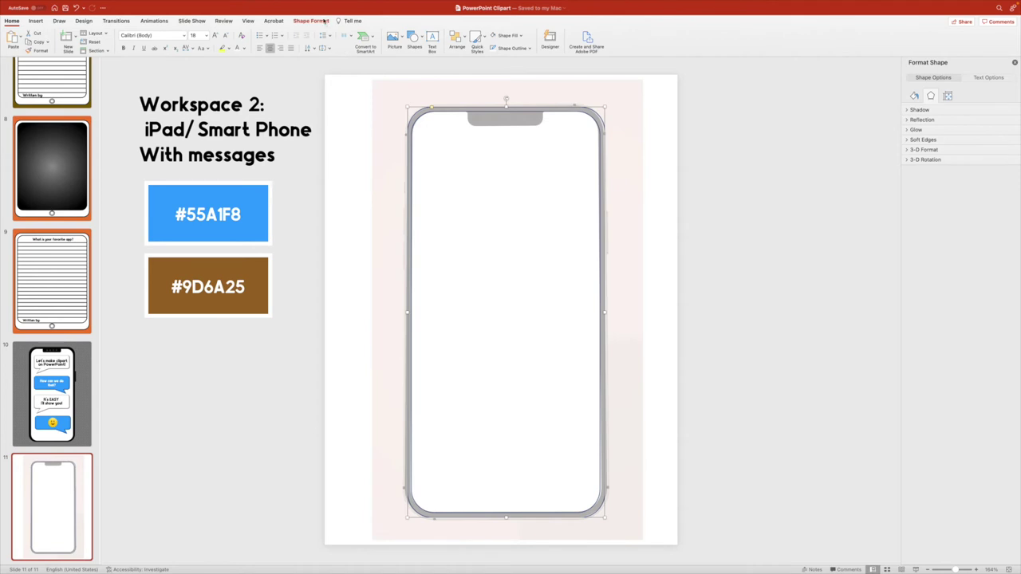
Give the outer frame a temporary light blue fill and the inner shape dark blue.
left_click(325, 22)
left_click(327, 36)
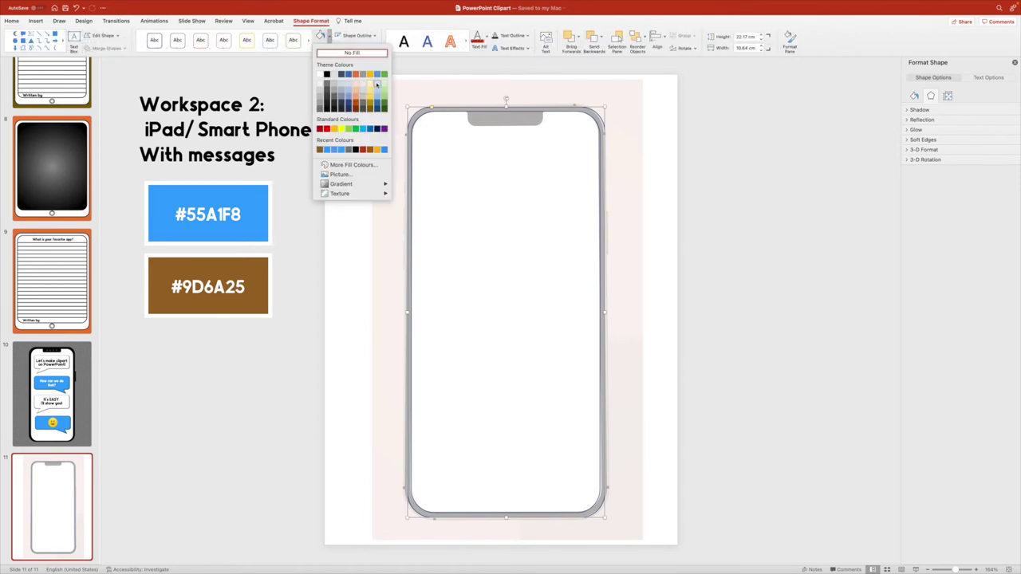
left_click(376, 84)
left_click(467, 111)
left_click(328, 37)
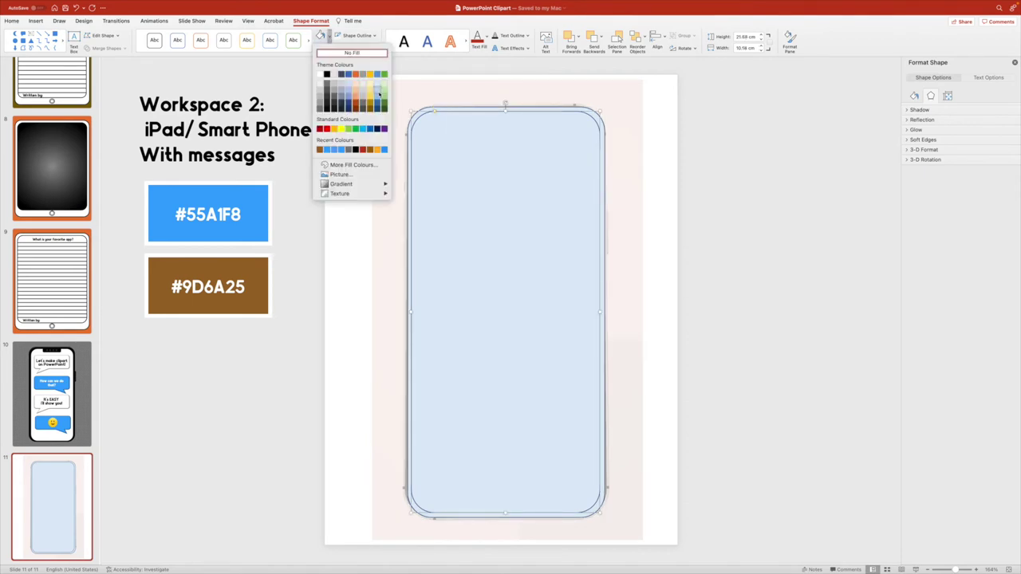
left_click(378, 102)
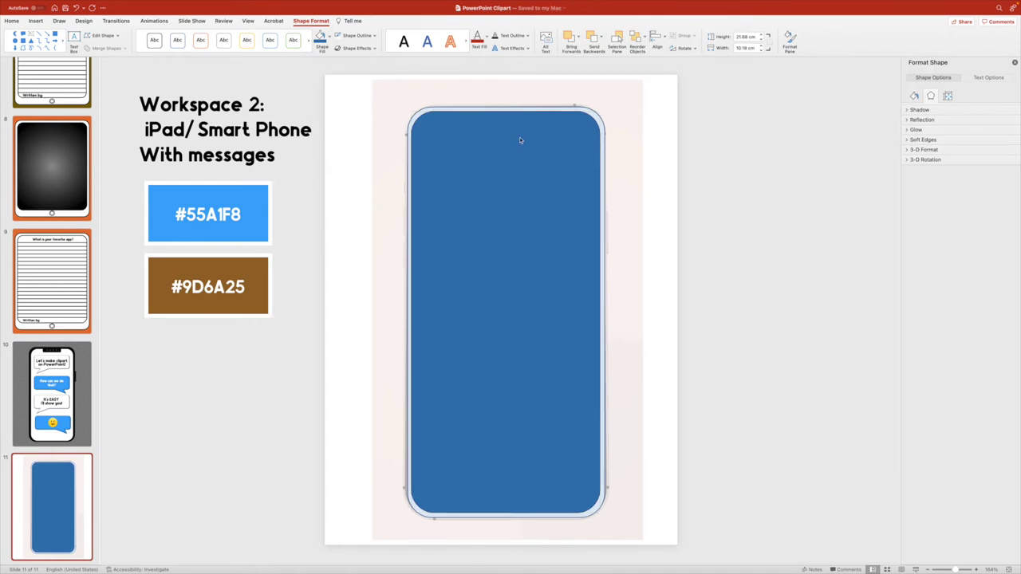
Align both phone shapes to centre horizontally.
left_click(505, 106, "shift")
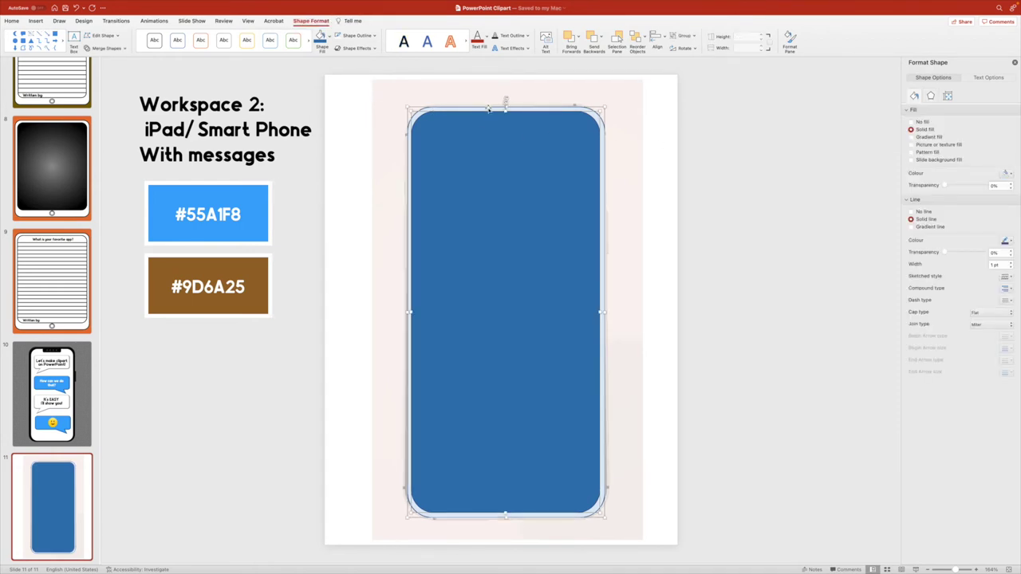
left_click(658, 37)
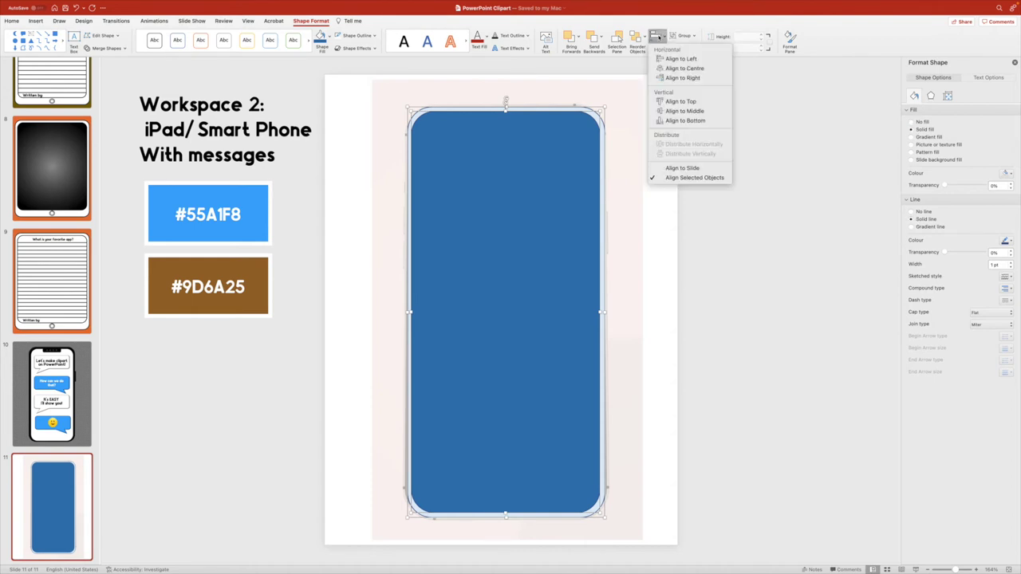
left_click(693, 68)
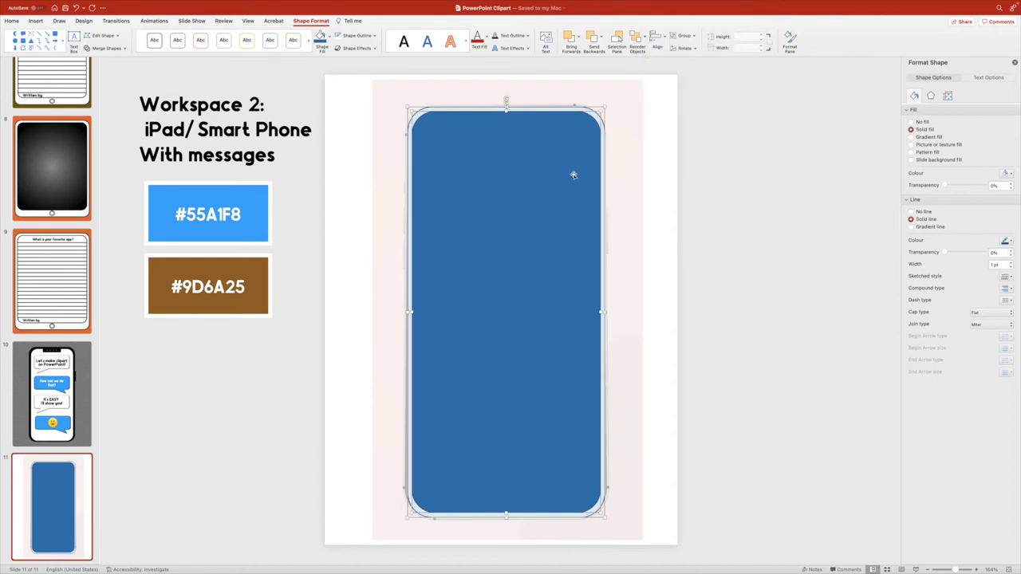
left_click(744, 178)
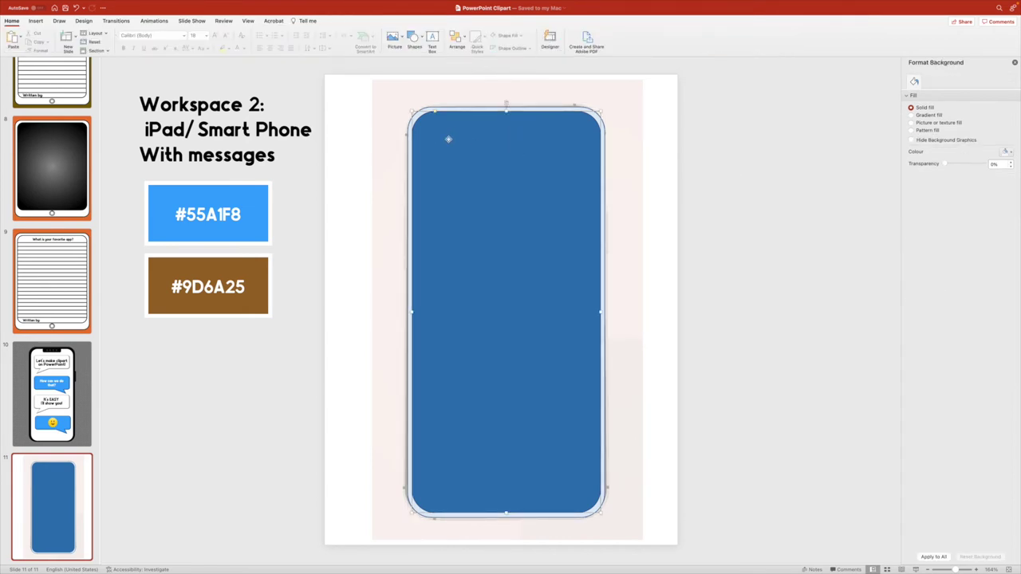
Set both the inner and outer phone shapes to No Fill.
left_click(493, 144)
left_click(328, 36)
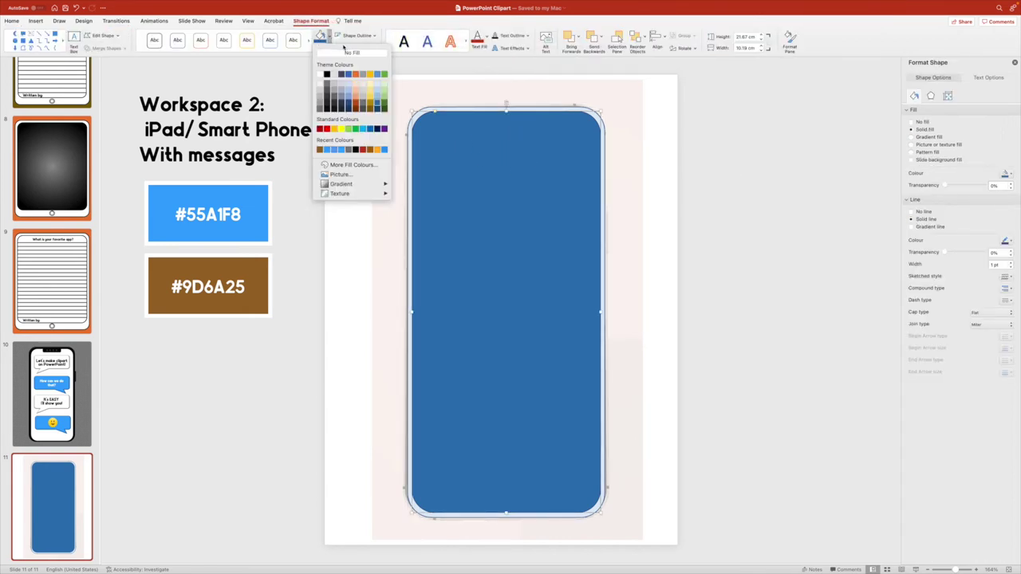
left_click(353, 54)
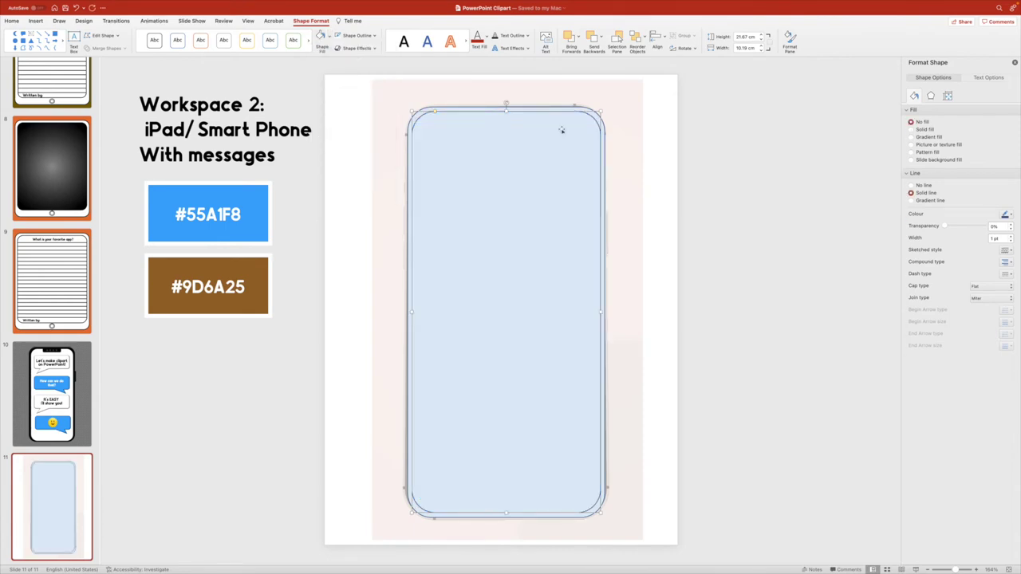
key("super+z")
left_click(328, 37)
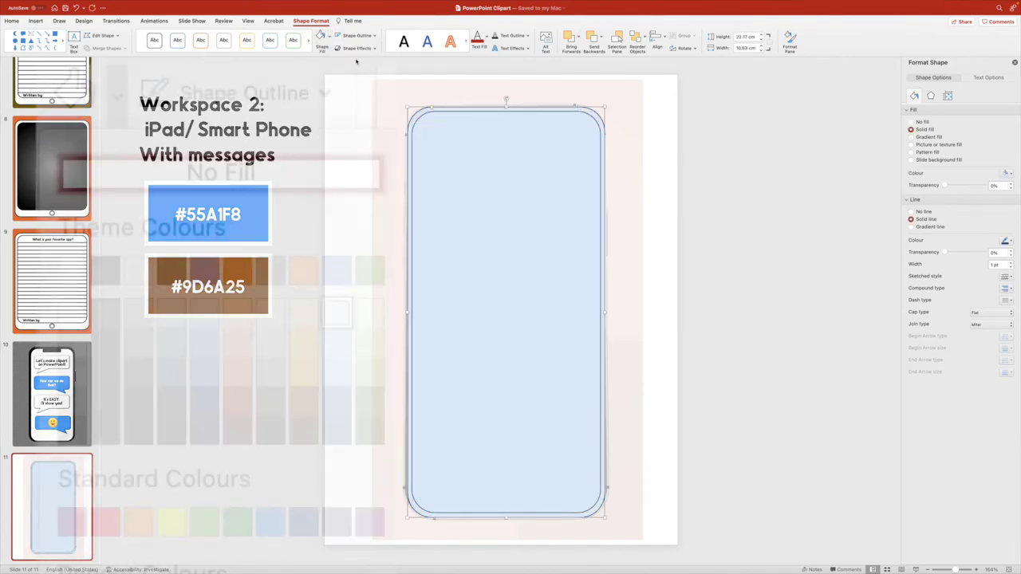
left_click(351, 53)
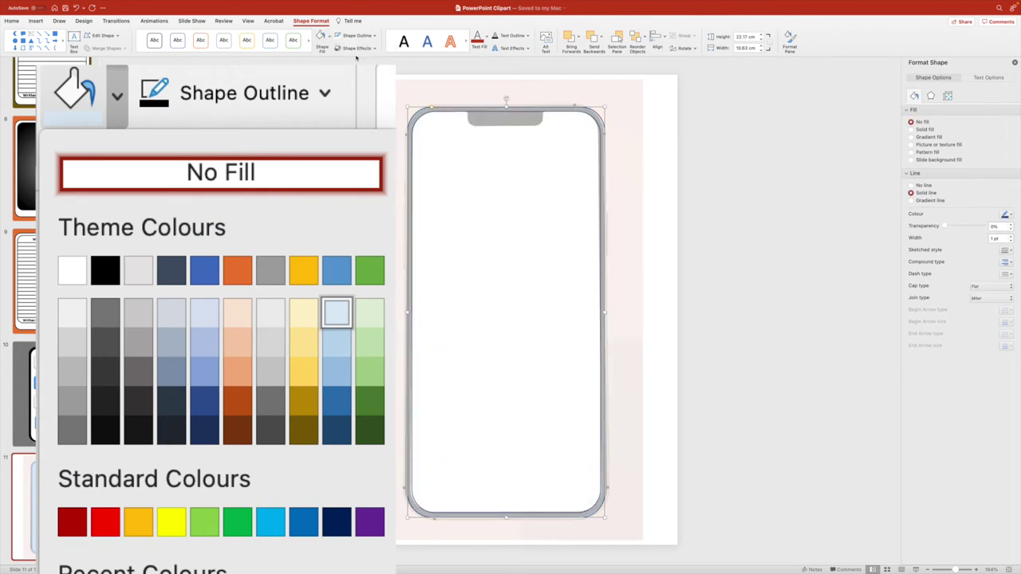
left_click(464, 120)
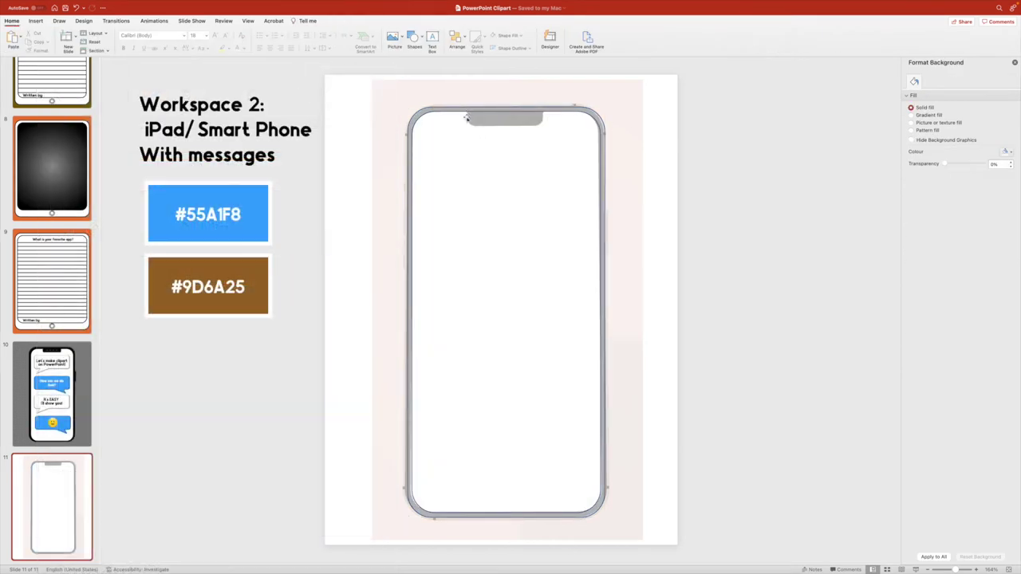
Slide the notch outline along the centre guide over the grey notch at the top.
left_click(597, 118)
left_click(599, 137)
left_click_drag(609, 520, 478, 142)
left_click_drag(526, 128, 527, 125)
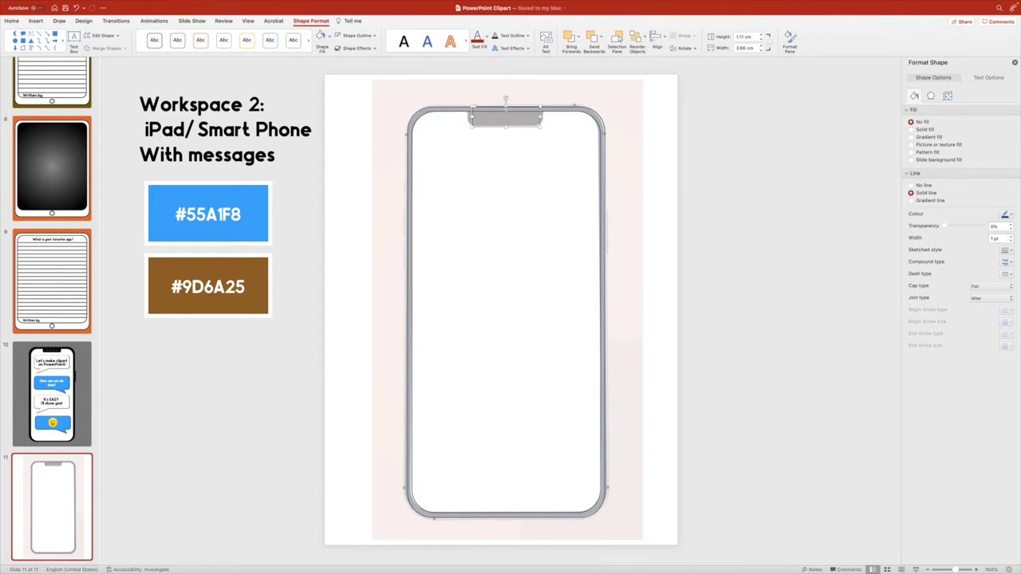
left_click(479, 108)
left_click_drag(492, 127, 543, 125)
key("Escape")
left_click(476, 113)
left_click(650, 132)
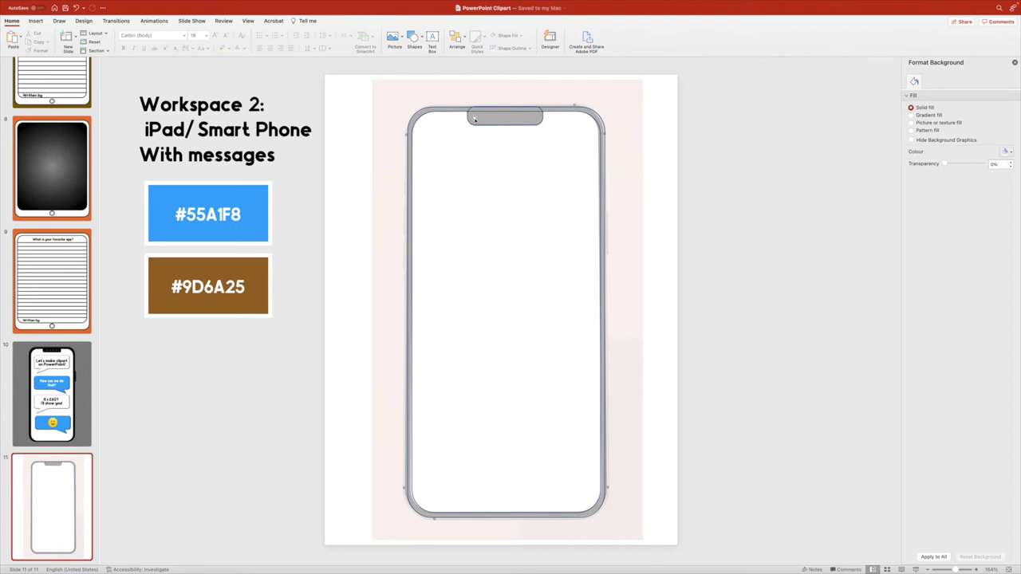
Copy the notch to the right edge, rotate it 90° and size it to a 2.42 cm side button.
left_click_drag(474, 119, 586, 226)
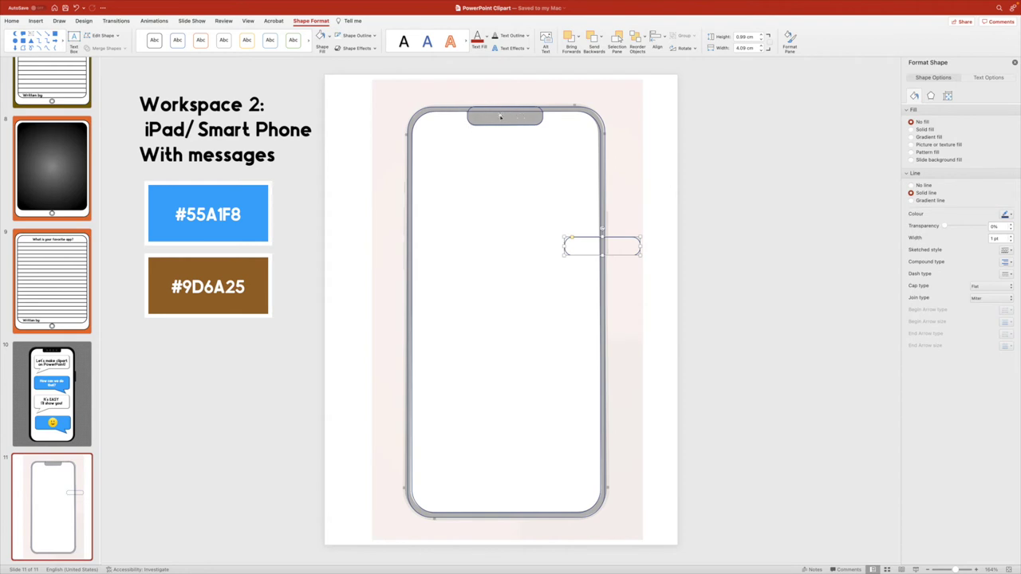
left_click_drag(602, 226, 629, 243)
left_click_drag(608, 284, 607, 255)
left_click_drag(608, 209, 608, 213)
left_click_drag(608, 252, 607, 252)
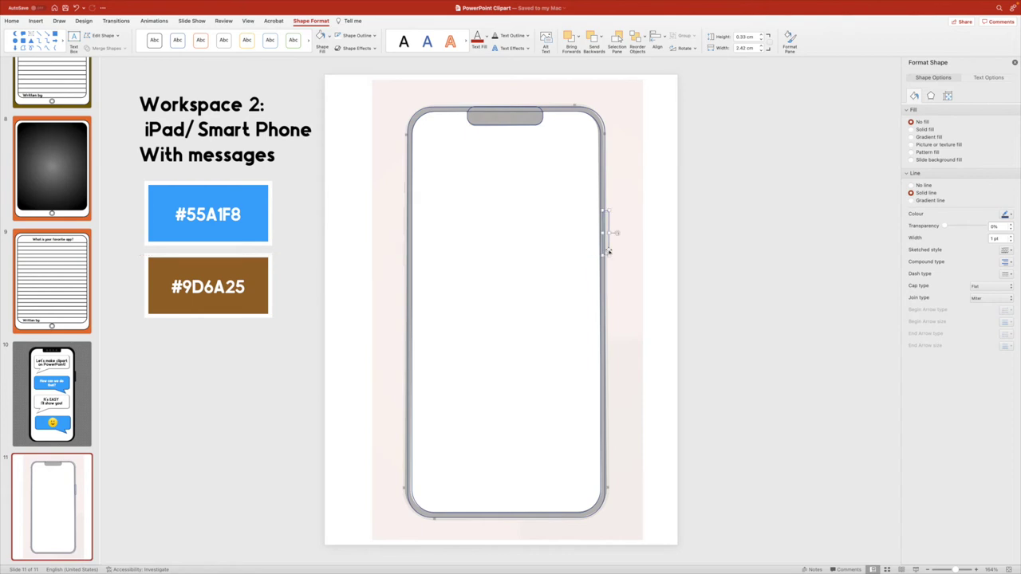
left_click(722, 228)
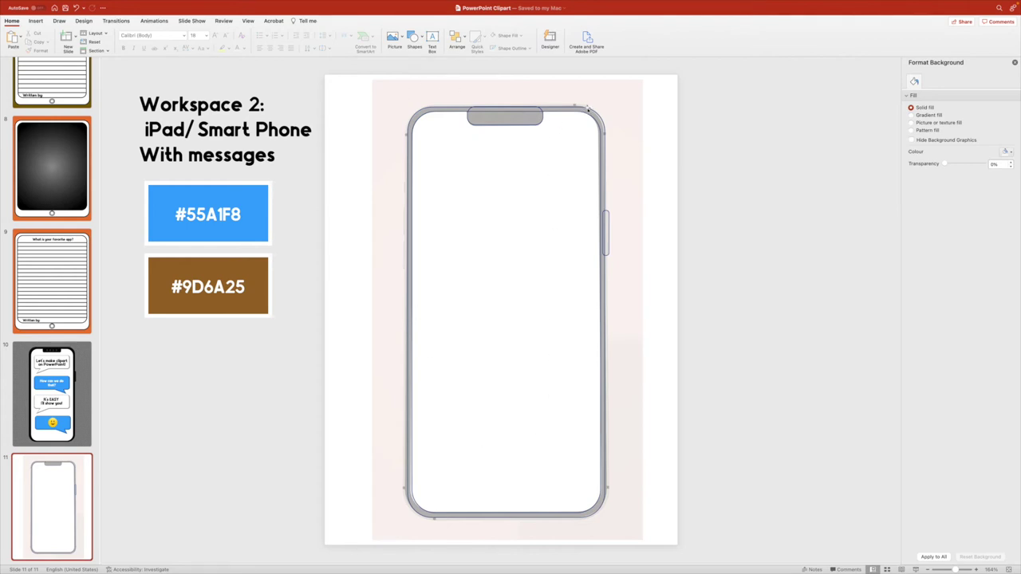
Fill the phone body black and the inner screen white.
left_click(588, 107)
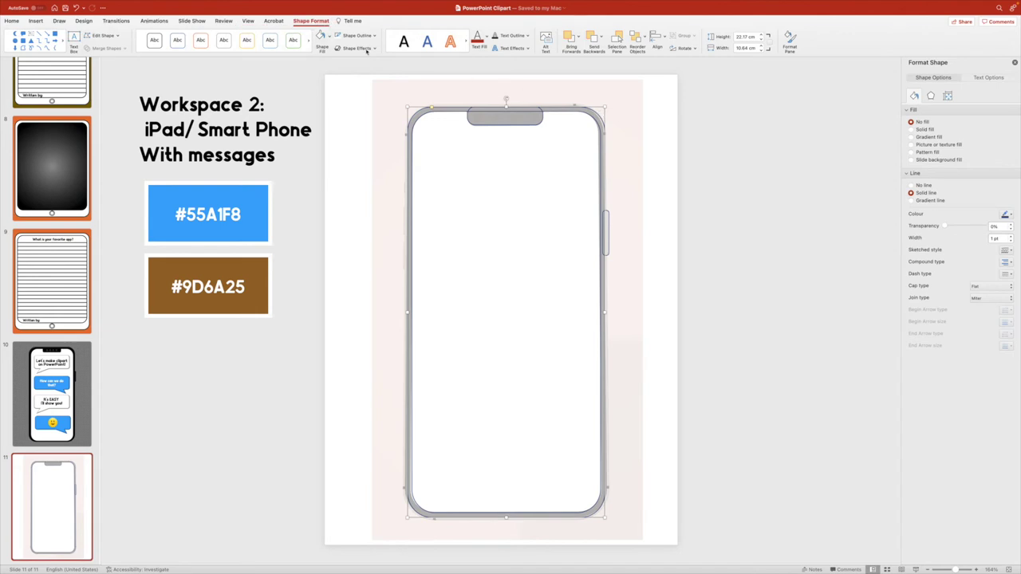
left_click(329, 38)
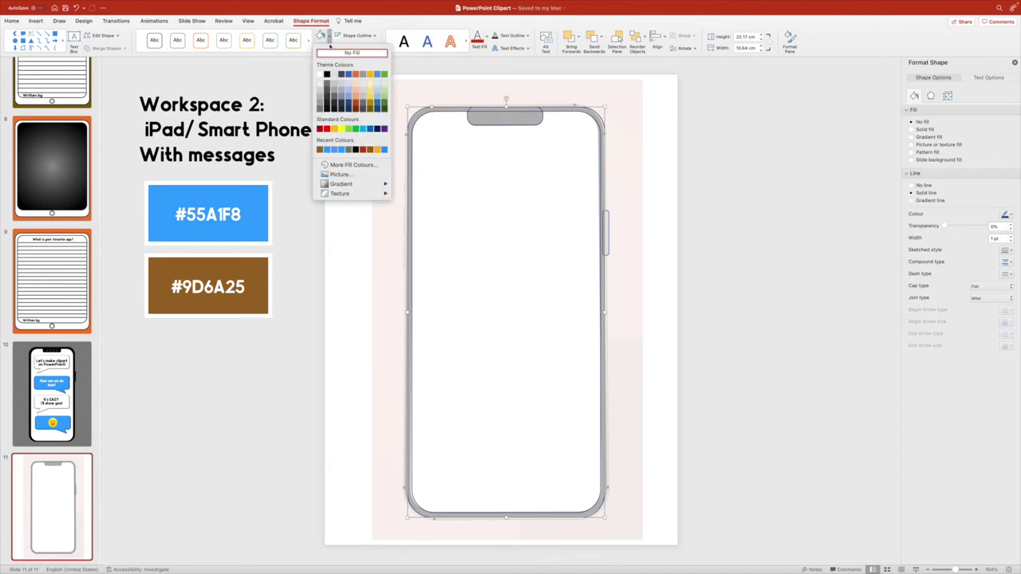
left_click(326, 74)
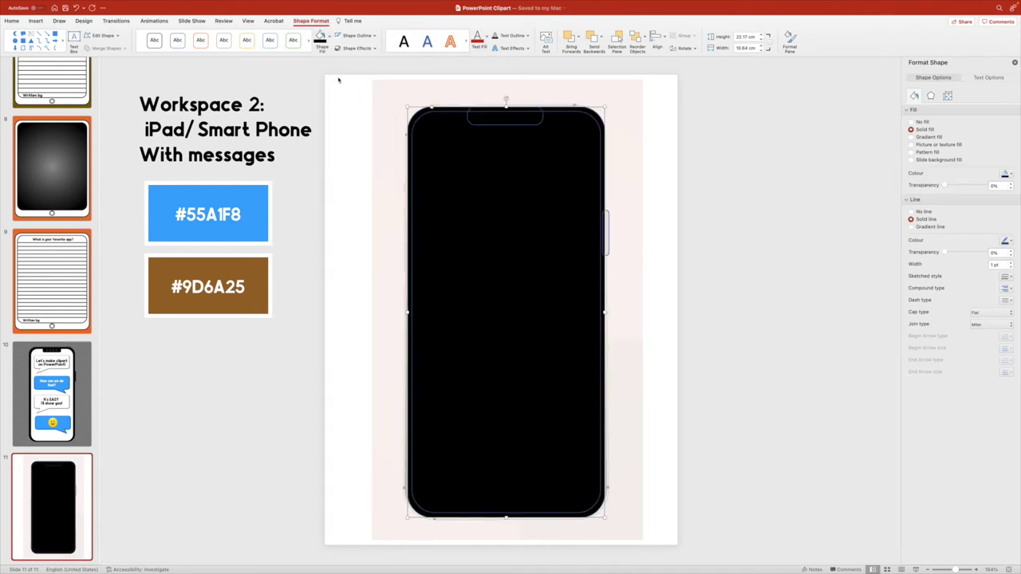
left_click(585, 114)
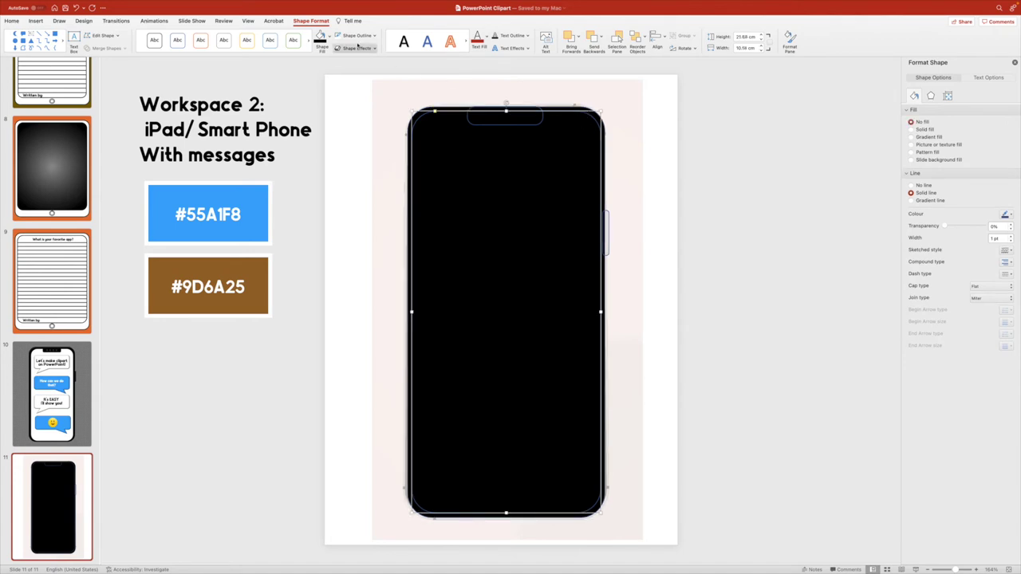
left_click(327, 36)
left_click(319, 75)
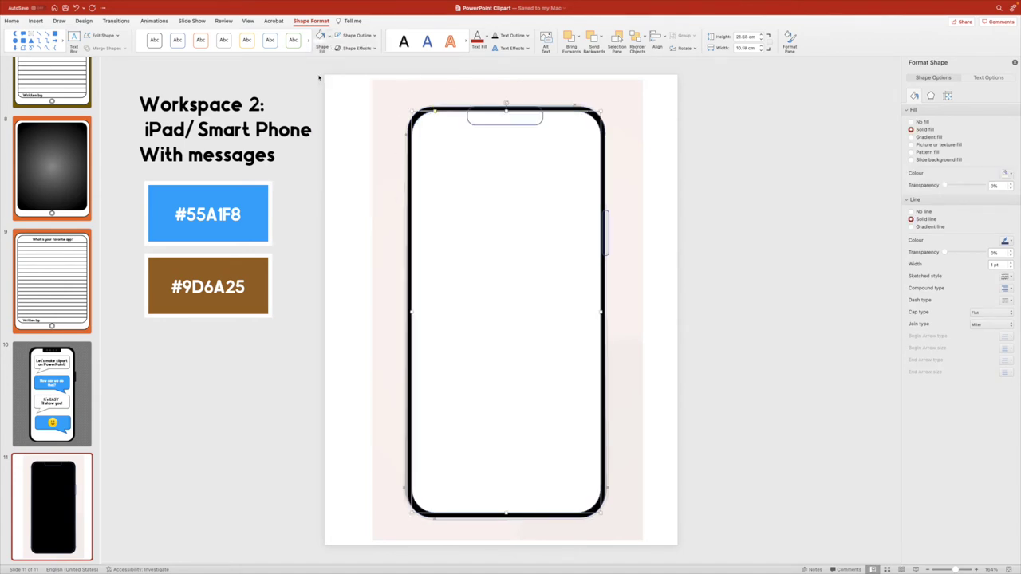
Fill the top notch and the side button black.
left_click(541, 112)
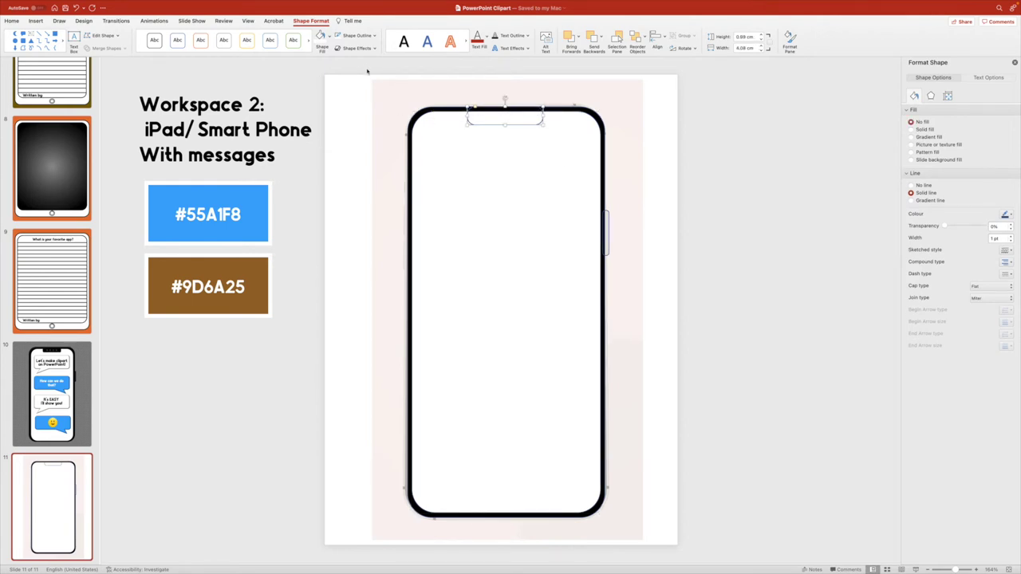
left_click(325, 37)
left_click(326, 75)
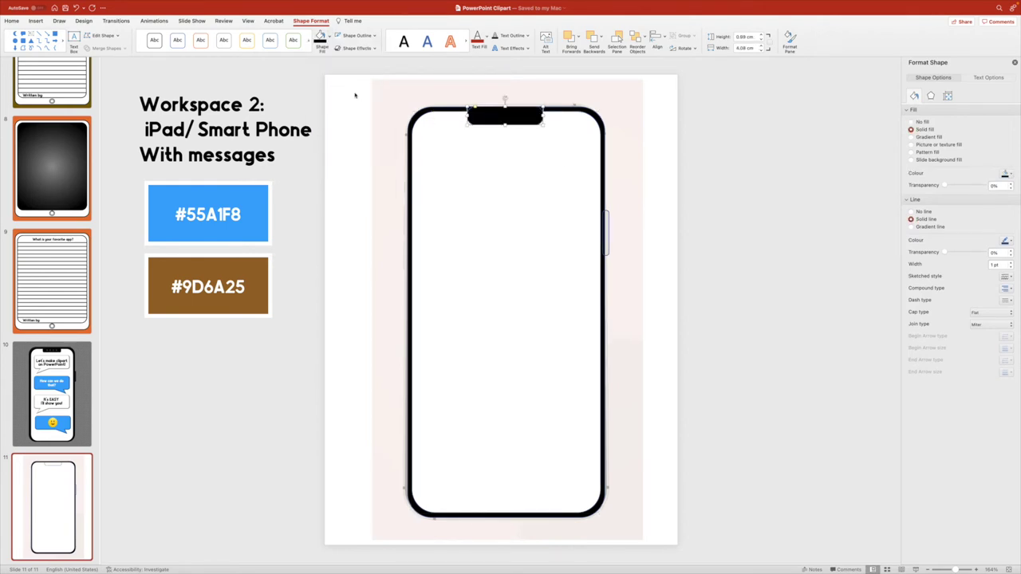
left_click(610, 223)
left_click(320, 38)
left_click(385, 108)
Give every part of the phone a black outline.
left_click_drag(354, 92, 668, 550)
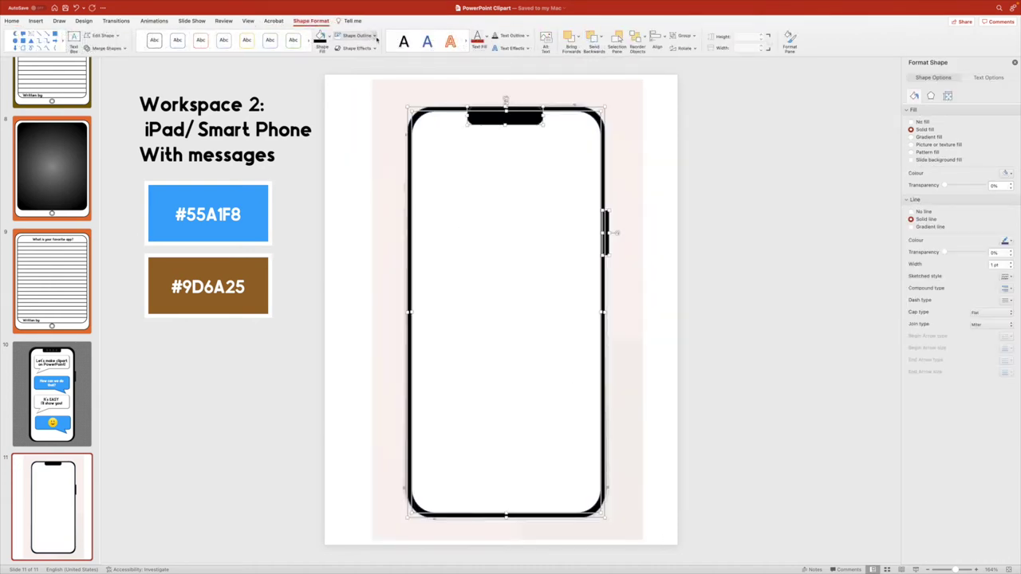
left_click(375, 36)
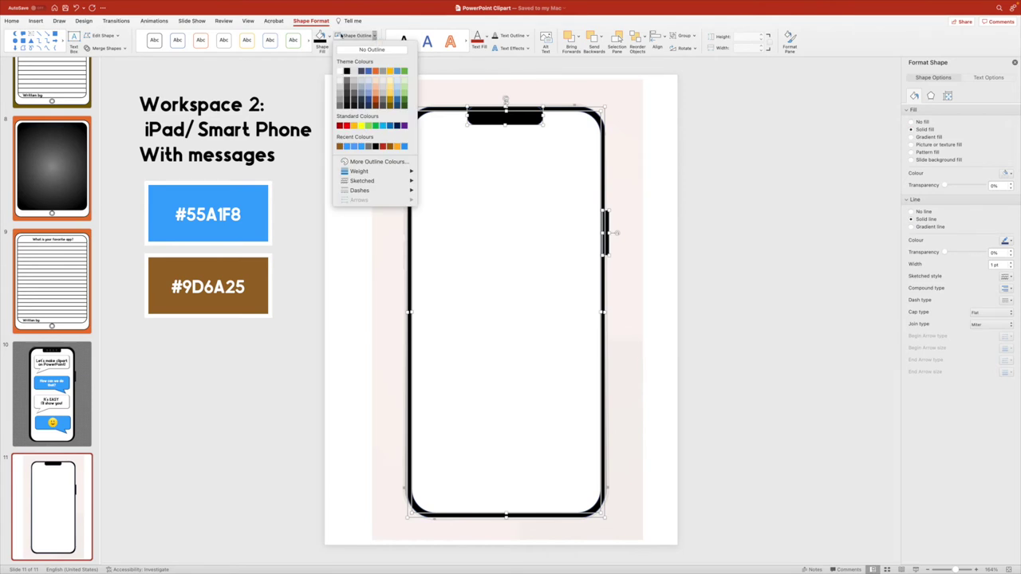
left_click(346, 71)
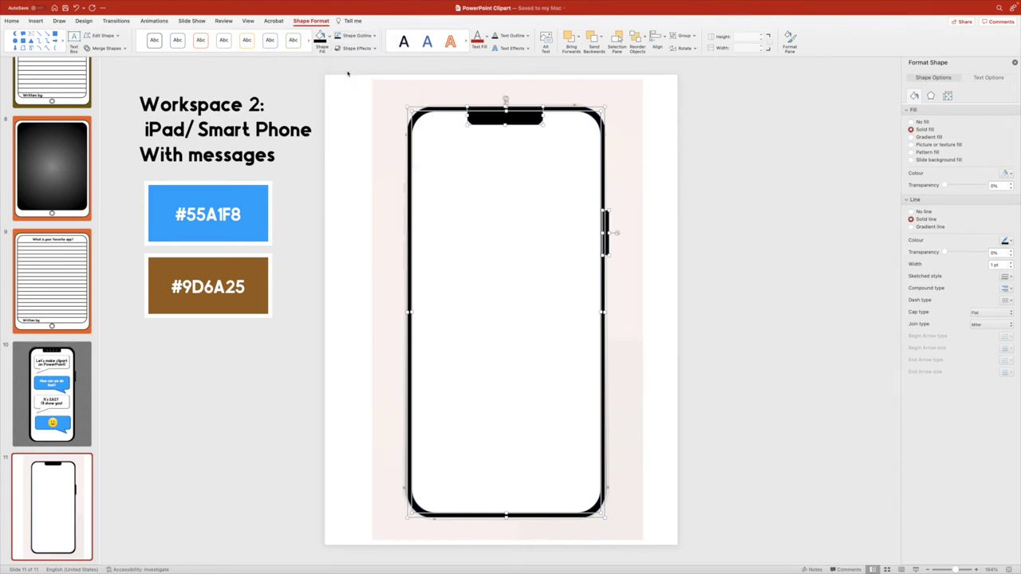
left_click(715, 134)
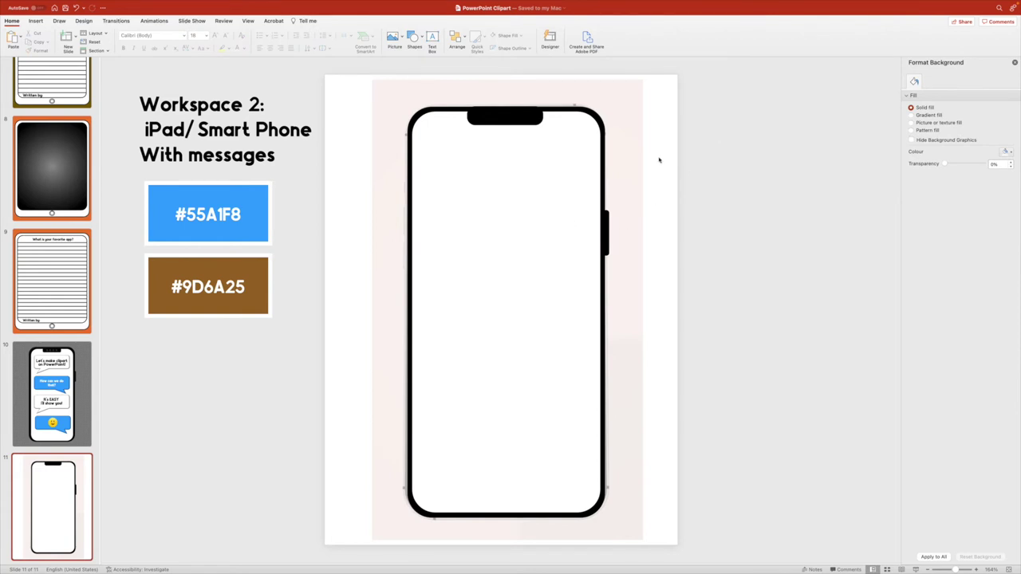
Place the grey reference phone at the slide's right and adjust the black notch's height.
left_click_drag(638, 172, 710, 189)
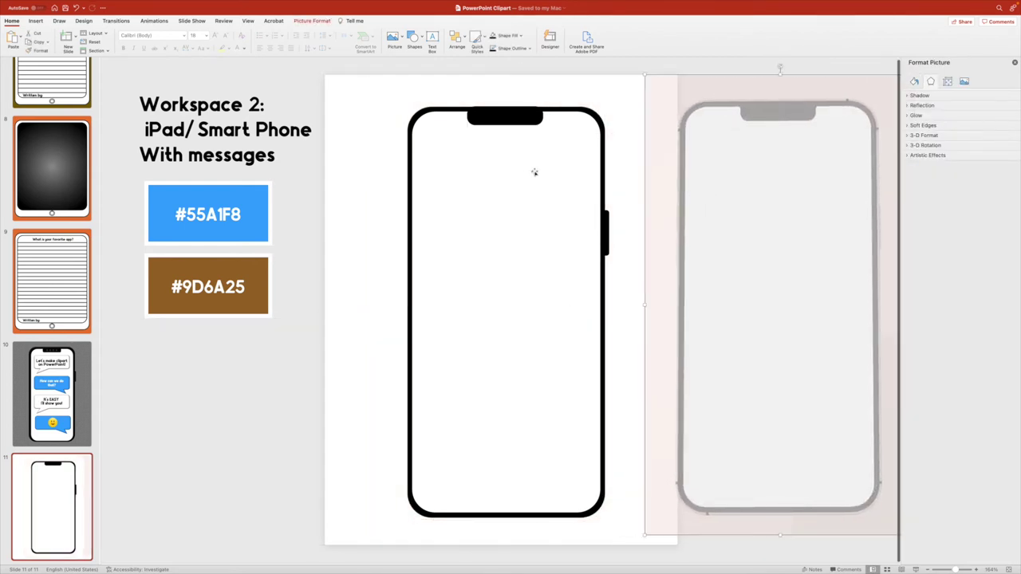
left_click(523, 113)
left_click_drag(505, 105, 503, 101)
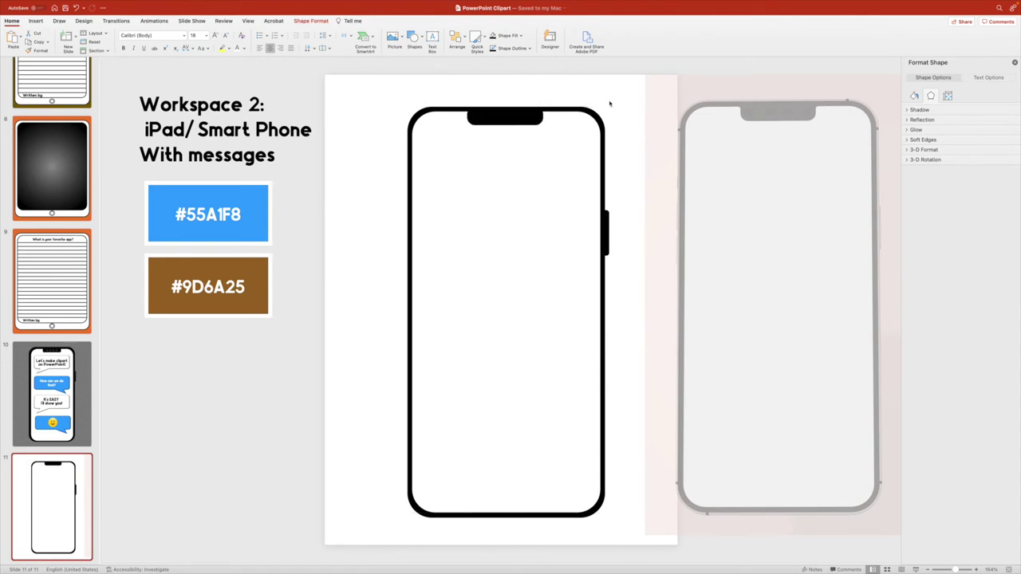
left_click(503, 100)
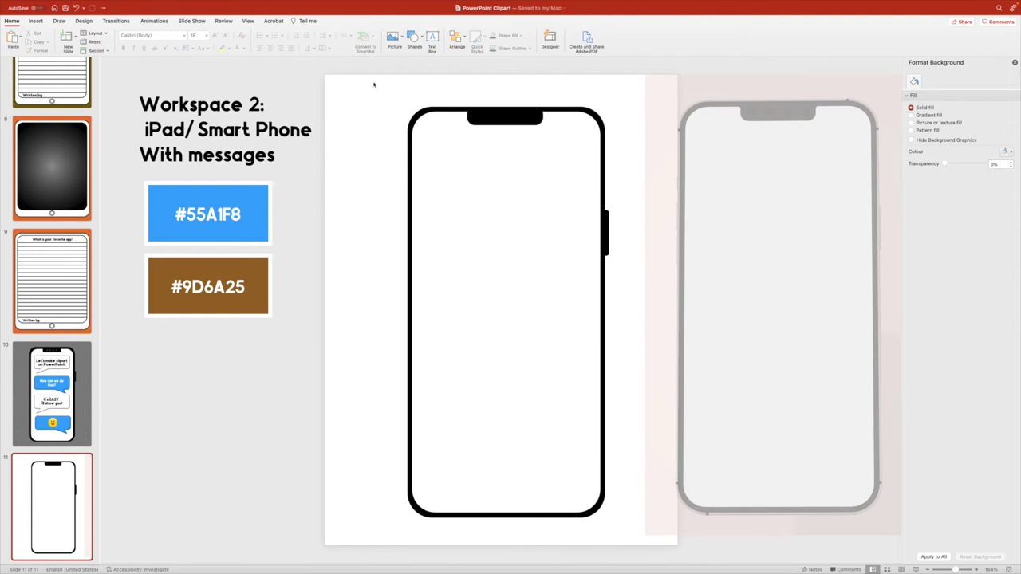
left_click_drag(380, 90, 650, 539)
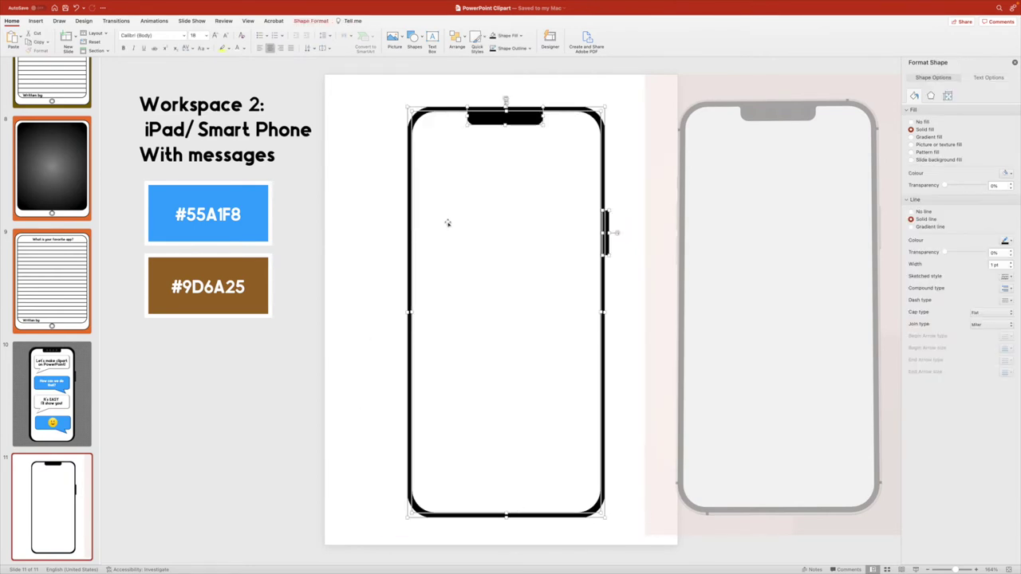
Apply a Cool Slant bevel to the phone.
left_click(312, 22)
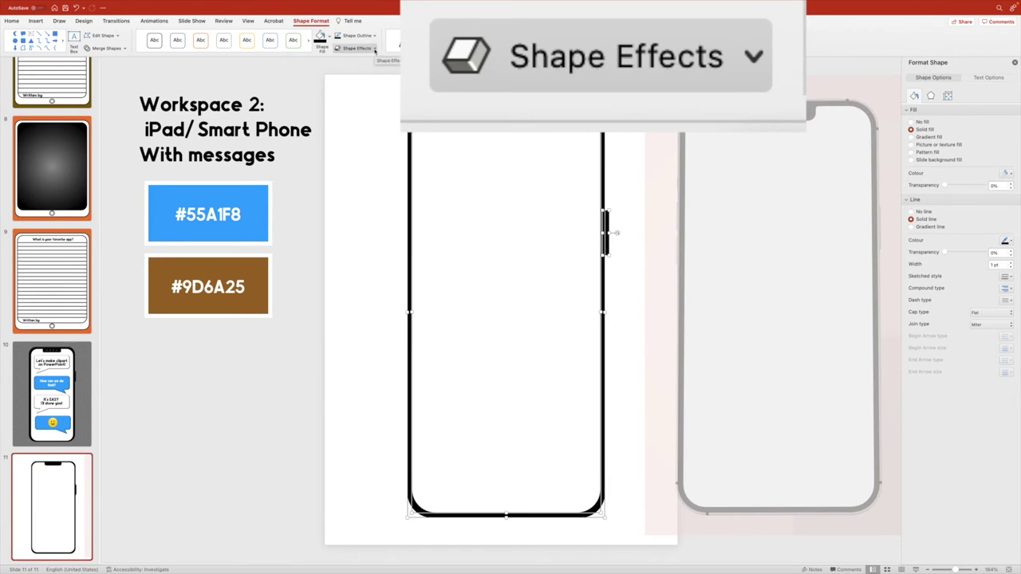
left_click(375, 50)
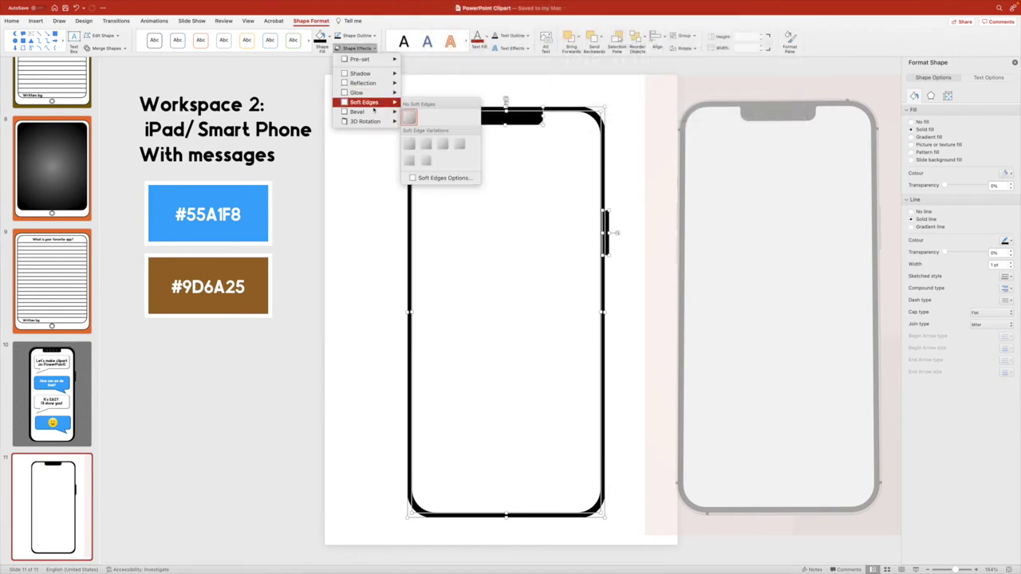
mouse_move(372, 112)
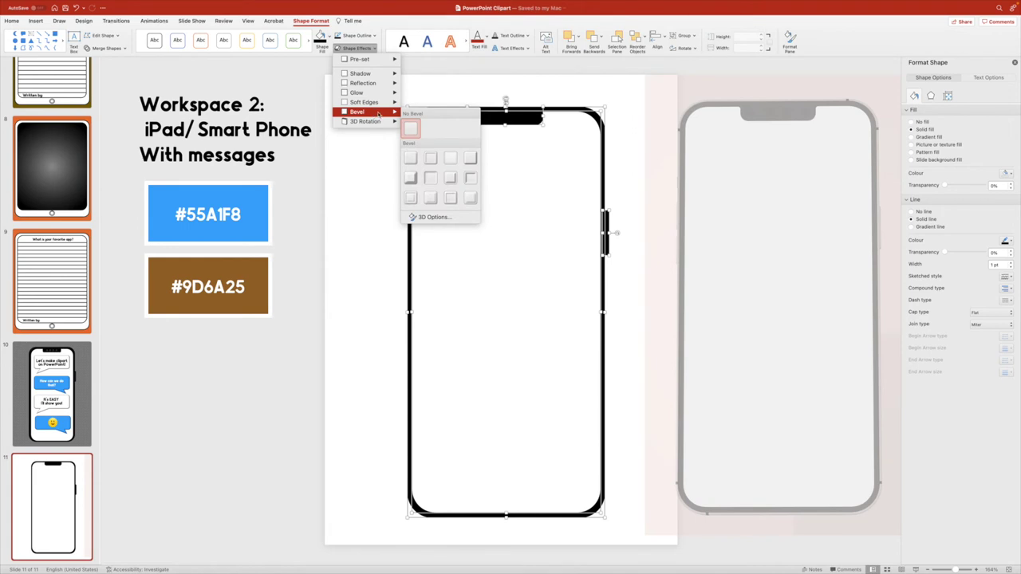
left_click(469, 158)
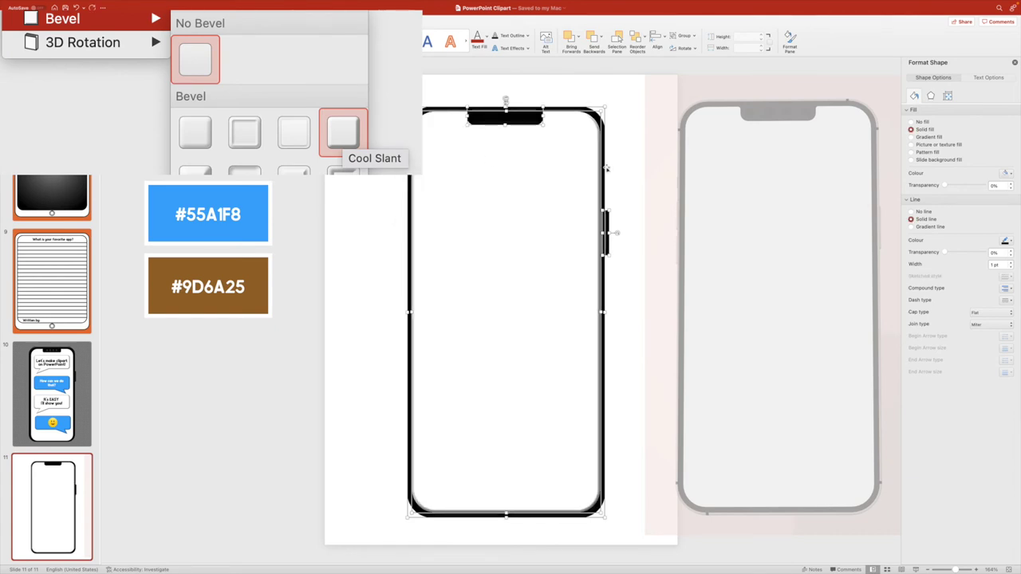
left_click(659, 170)
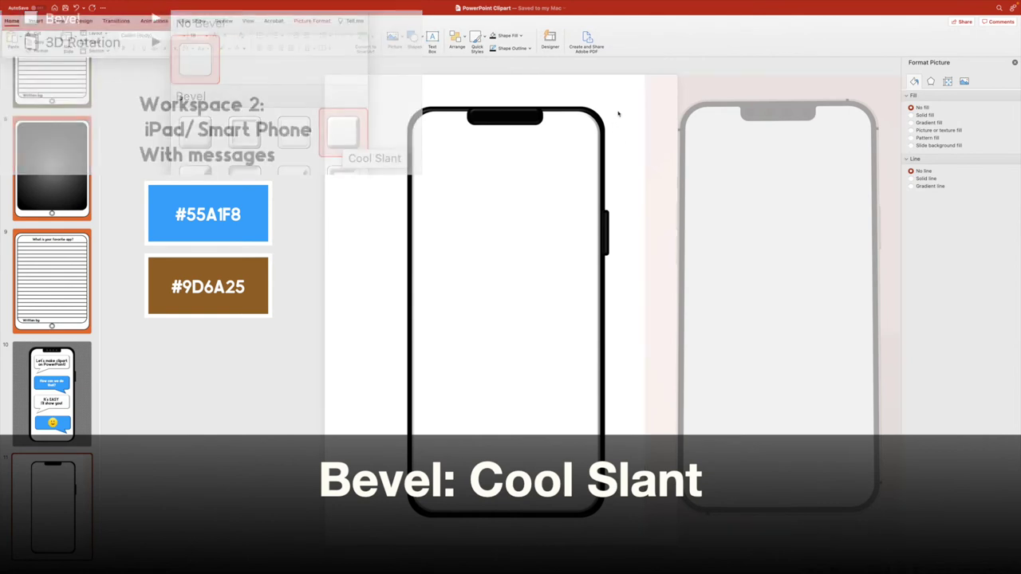
left_click(618, 113)
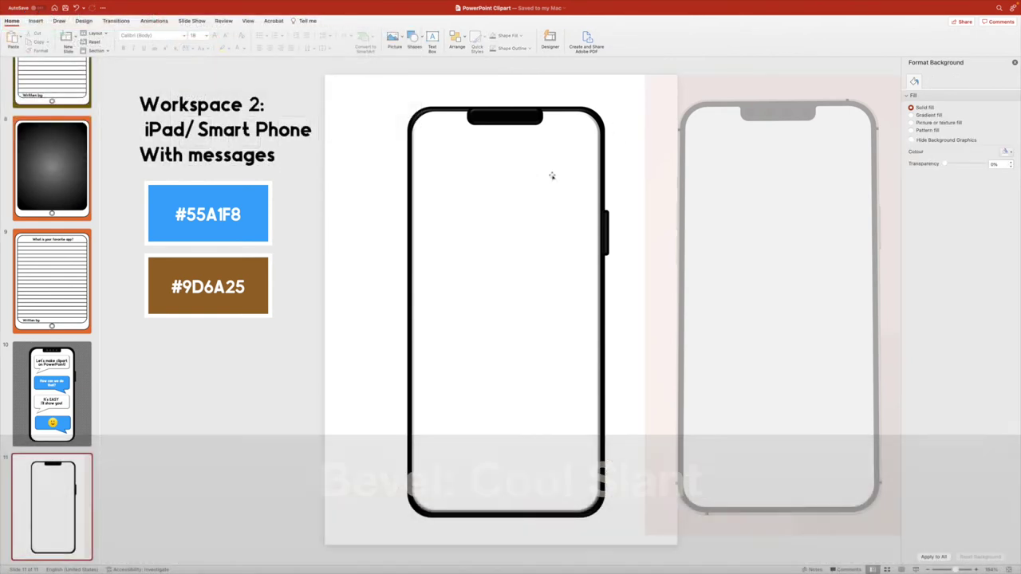
Remove the phone's bevel again and go to slide 10.
left_click(542, 219)
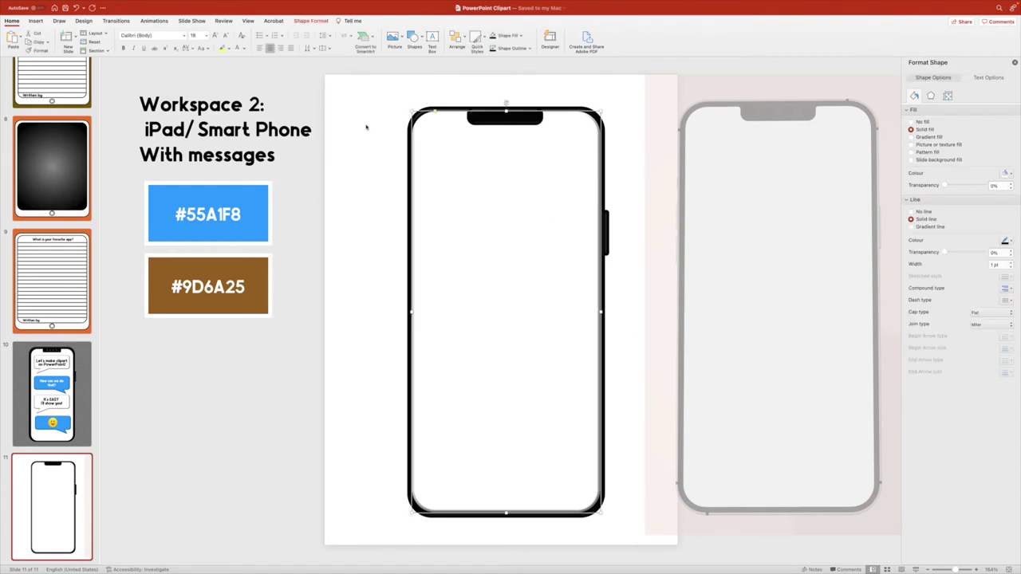
left_click(310, 20)
left_click(366, 48)
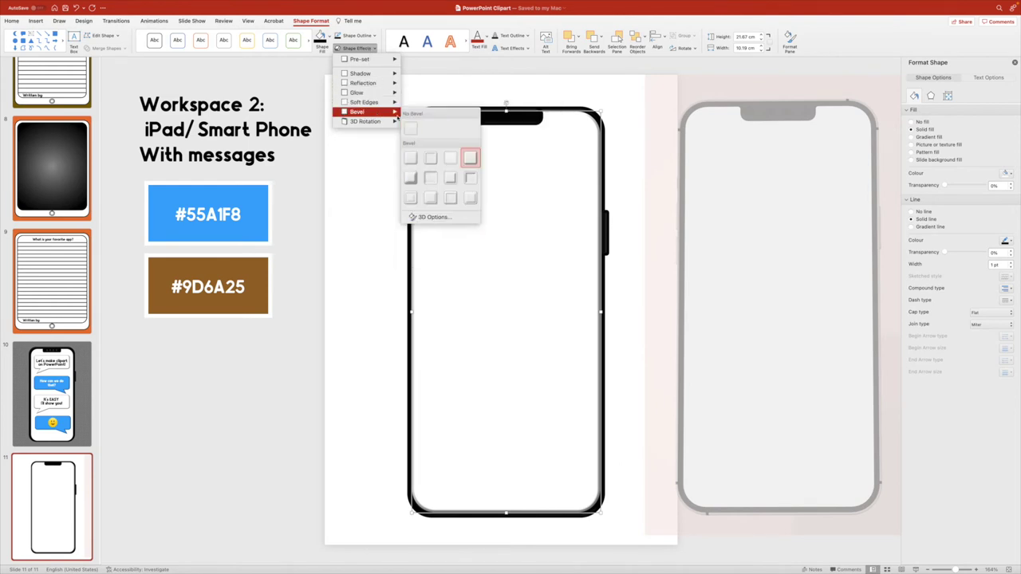
left_click(409, 128)
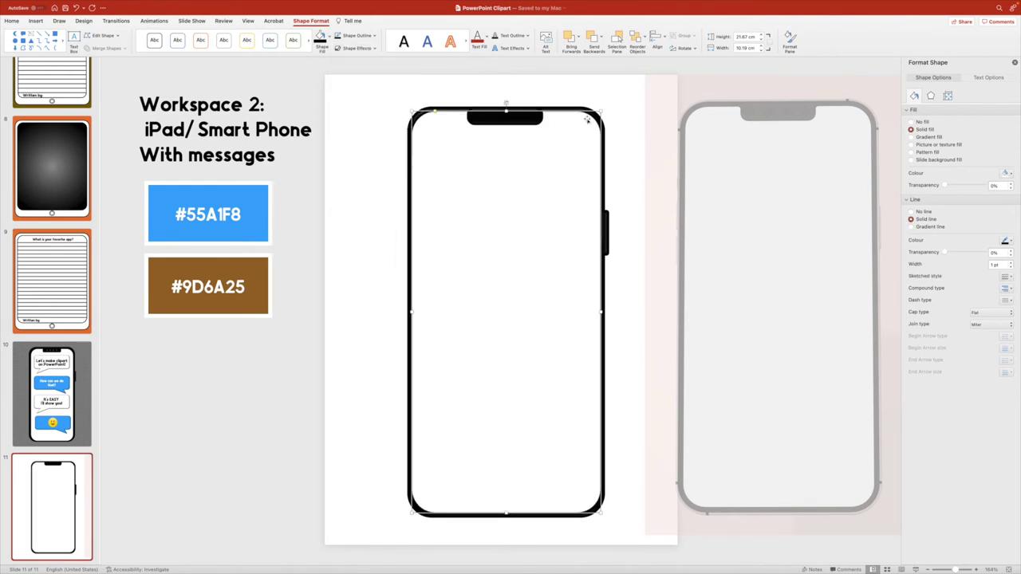
left_click(532, 334)
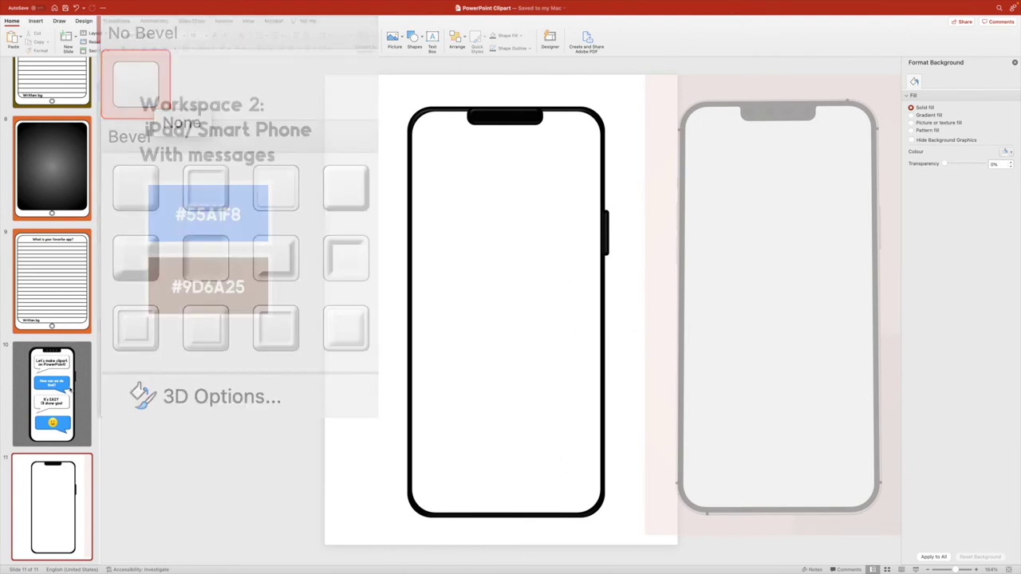
left_click(78, 387)
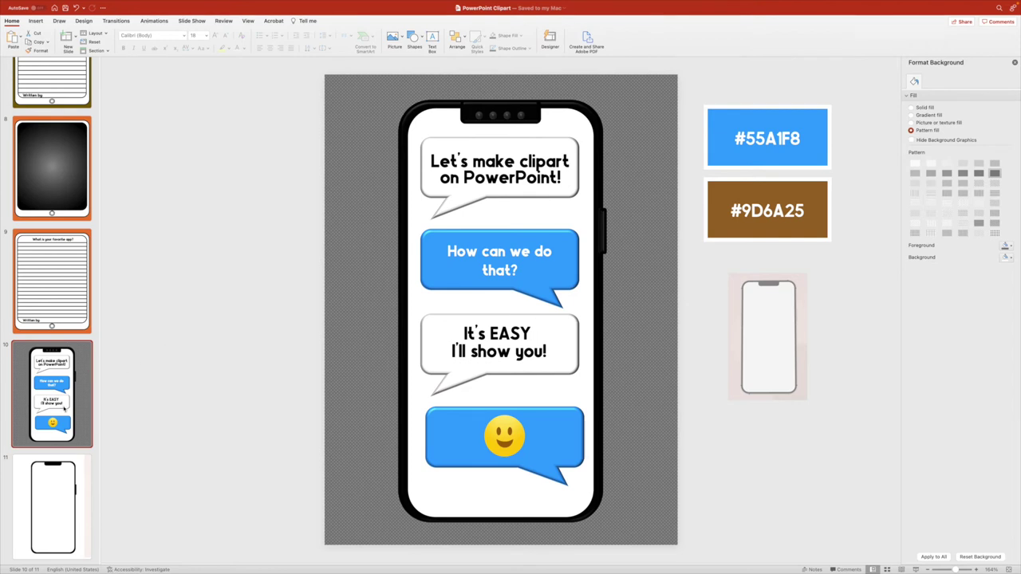
Look at slide 10's grouped message phone, then return to slide 11's blank phone.
left_click(82, 486)
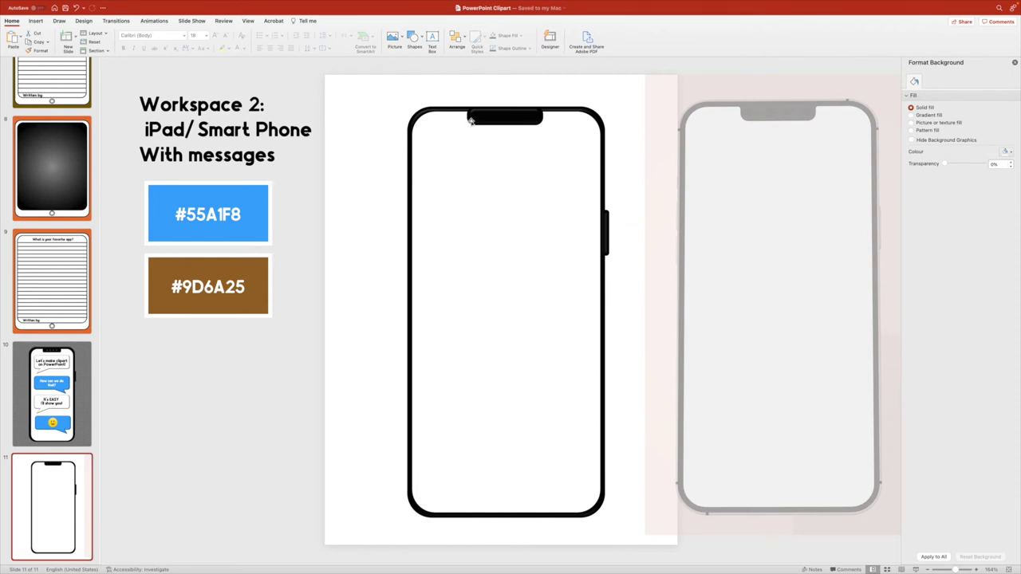
left_click(578, 434)
key("Page_Up")
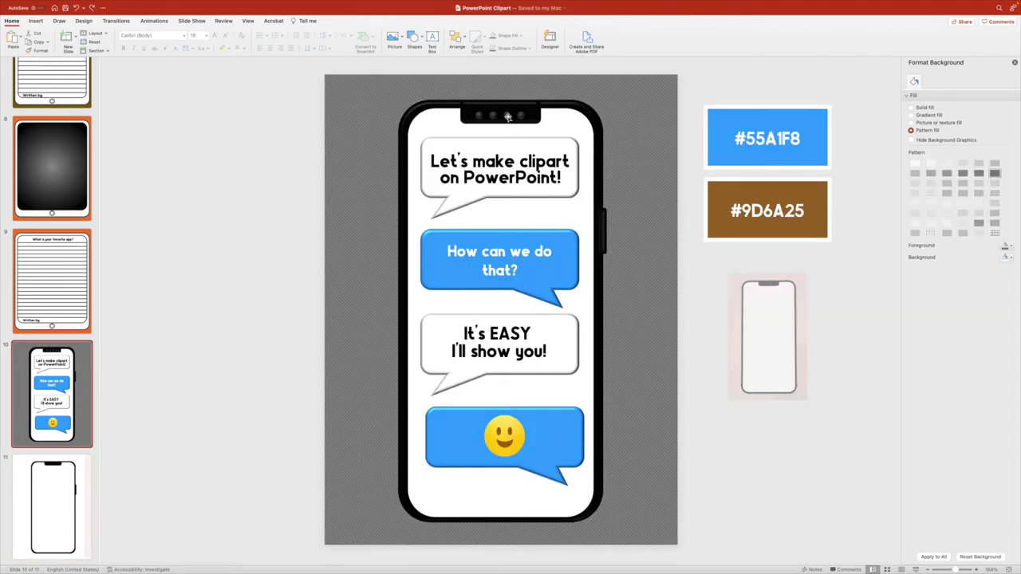
left_click(482, 115)
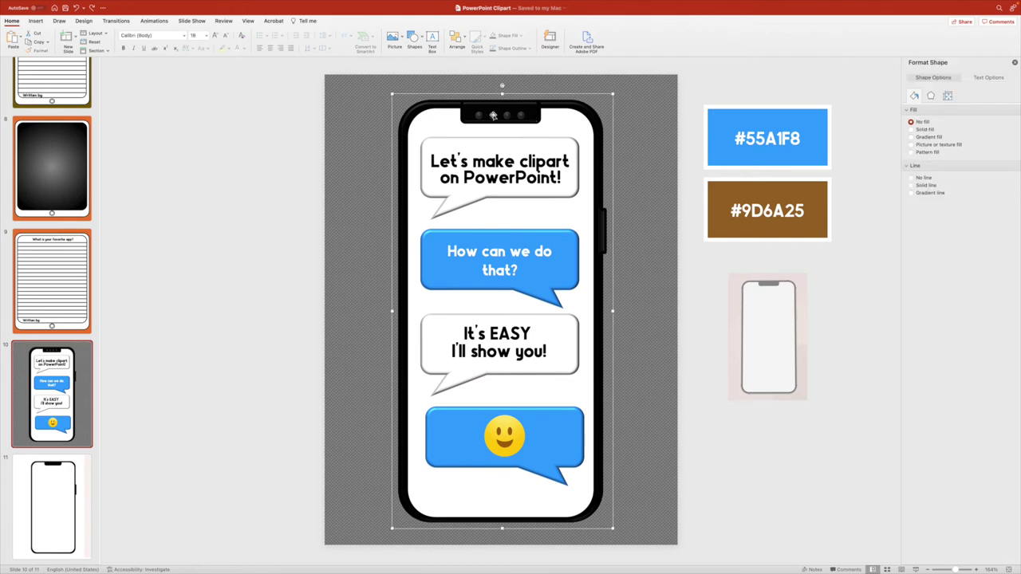
left_click(48, 507)
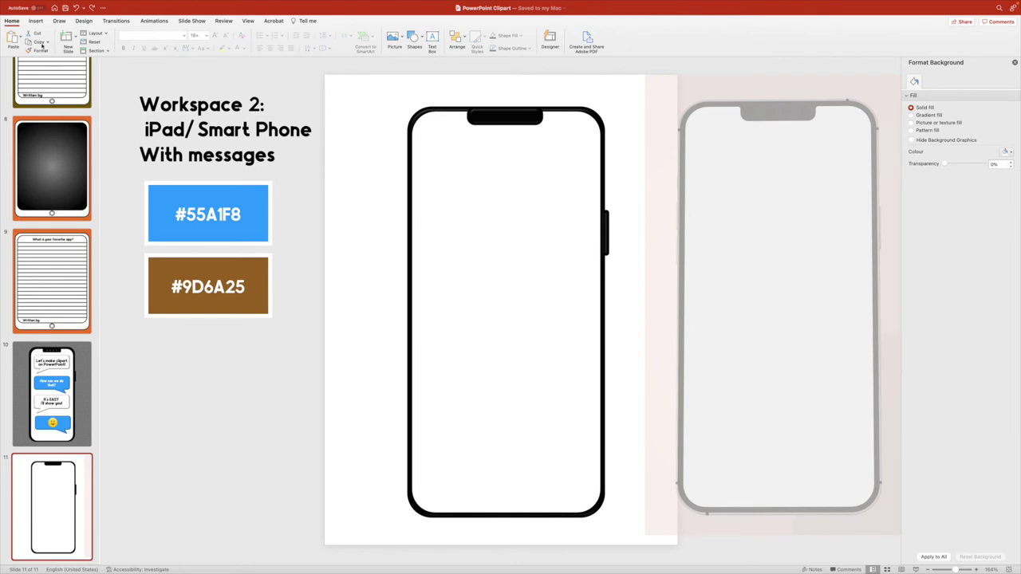
Draw a small oval and move it onto the reference phone's notch.
left_click(36, 20)
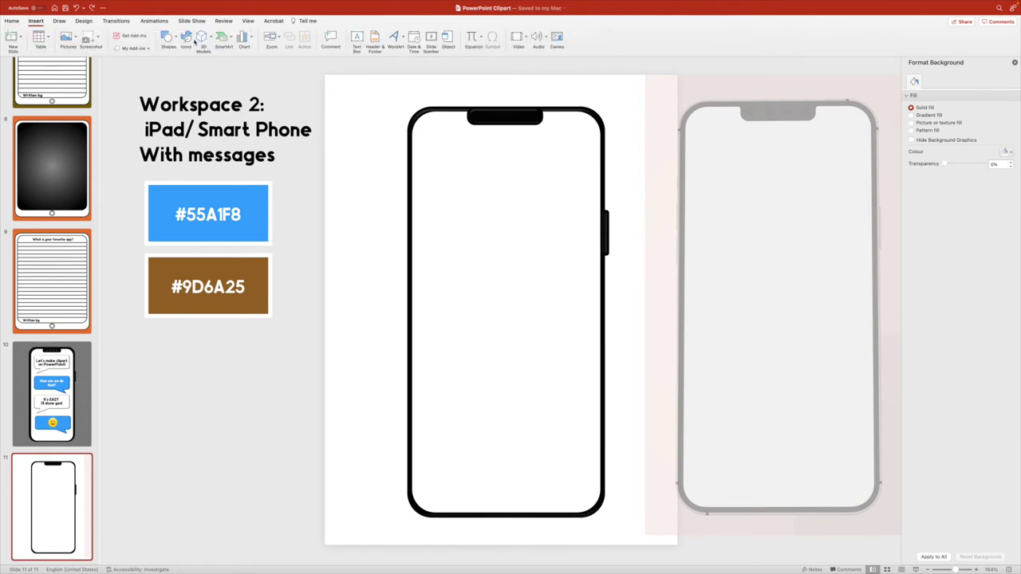
left_click(170, 40)
left_click(247, 62)
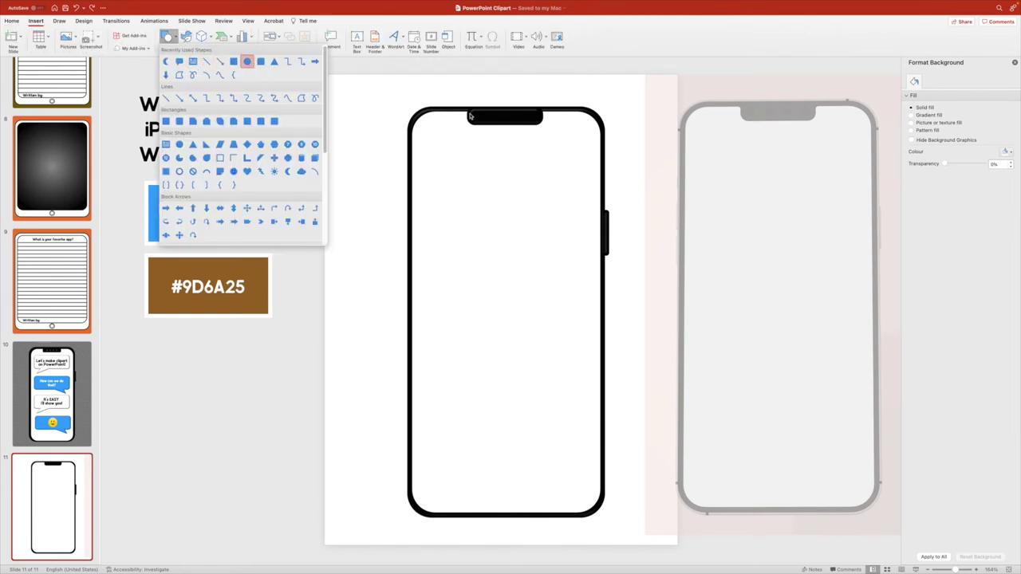
left_click_drag(476, 93, 482, 100)
mouse_move(478, 96)
left_mouse_down()
mouse_move(783, 113)
mouse_move(768, 112)
left_mouse_up()
Make the reference phone picture less transparent.
left_click(718, 93)
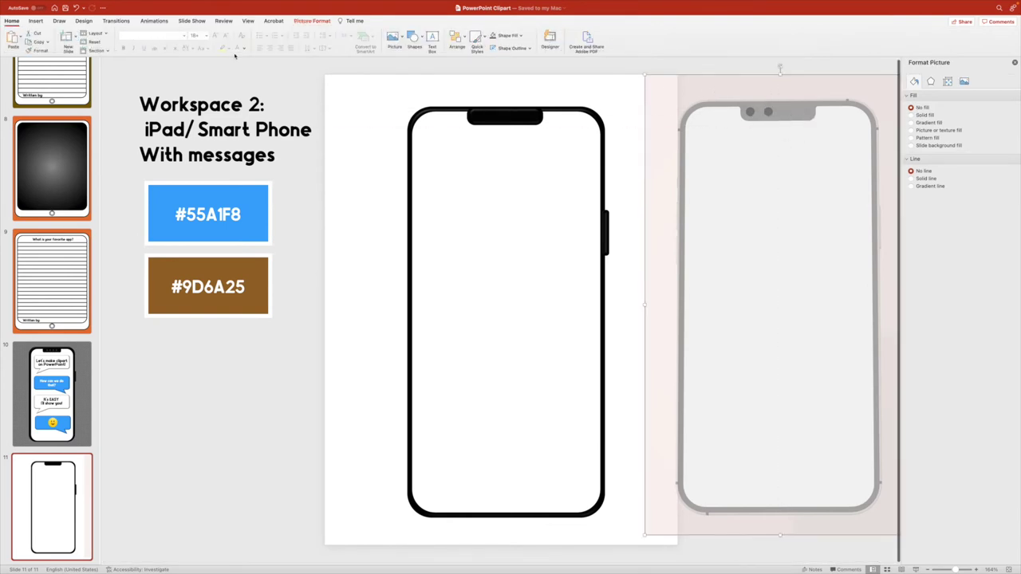
left_click(312, 21)
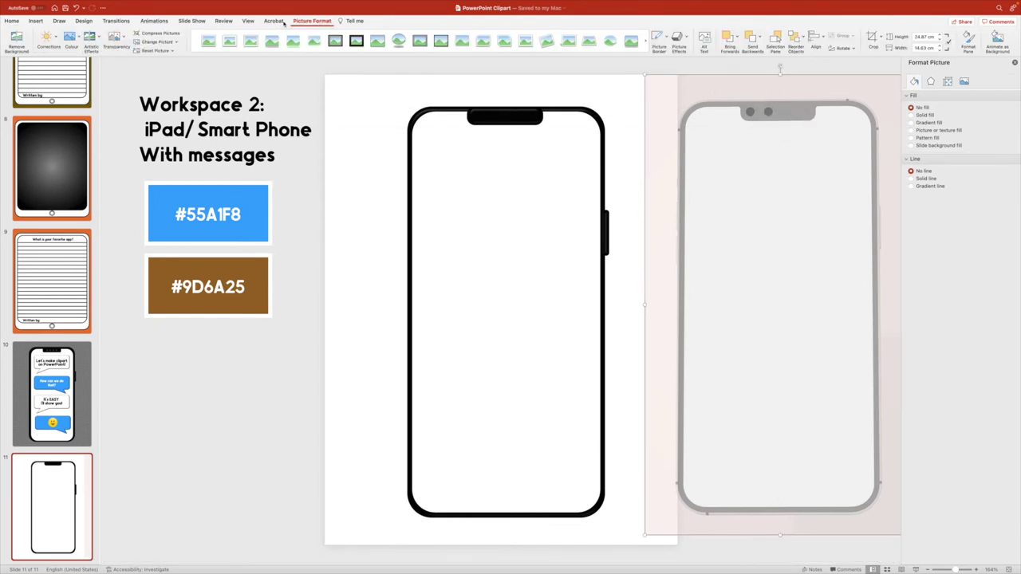
left_click(115, 38)
left_click(159, 60)
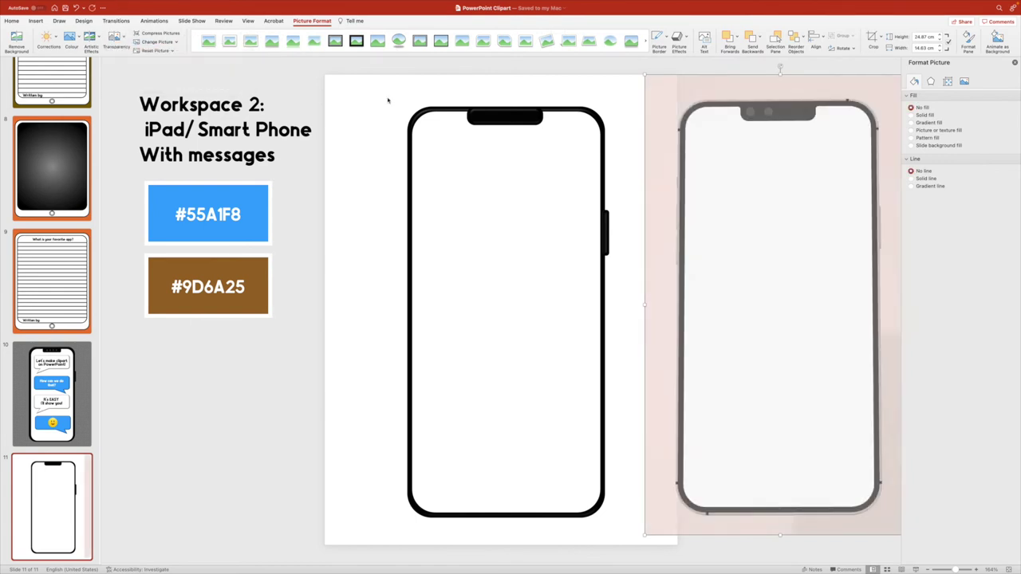
Align and distribute the four circles horizontally, then move them onto the blank phone's notch.
left_click(774, 113)
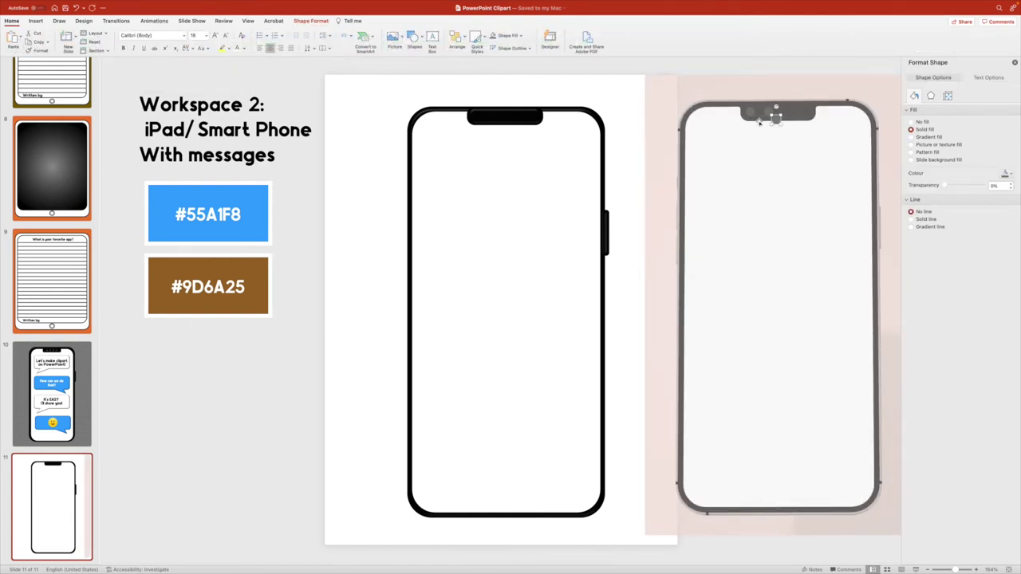
left_click_drag(780, 118, 788, 114)
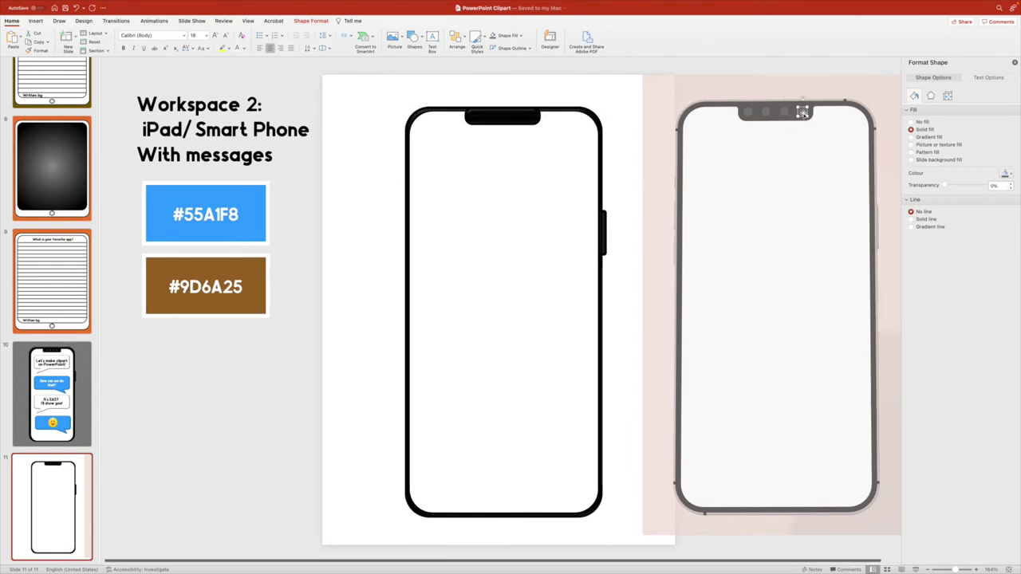
left_click(784, 113, "shift")
left_click(765, 112, "shift")
left_click(748, 114, "shift")
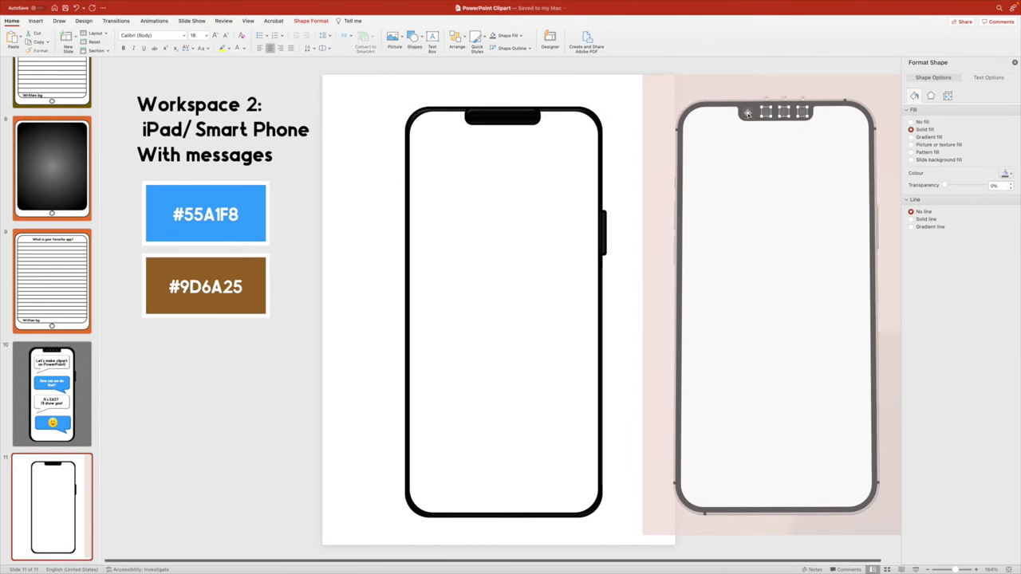
left_click(310, 21)
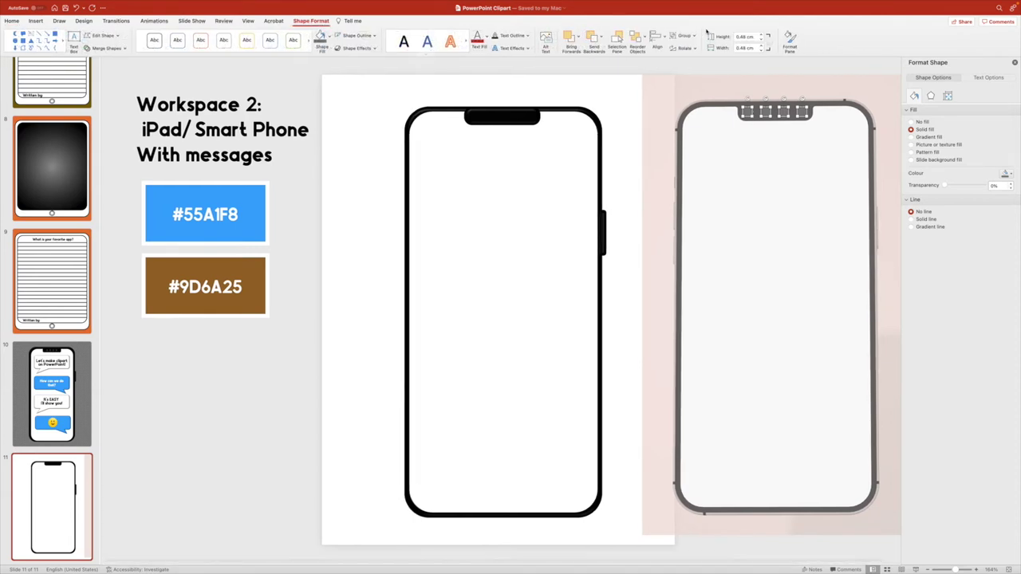
left_click(662, 36)
left_click(693, 121)
left_click(655, 36)
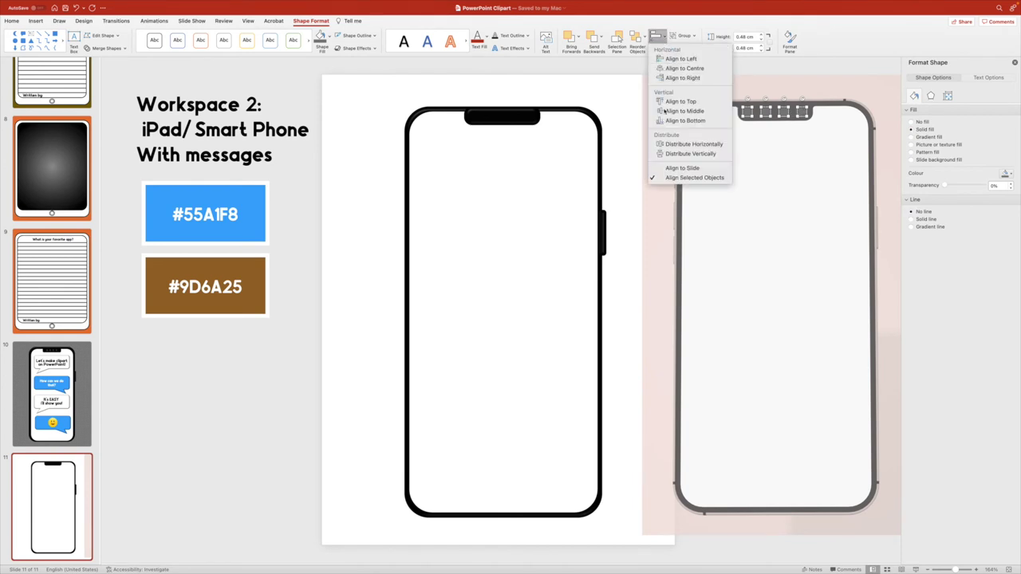
left_click(687, 144)
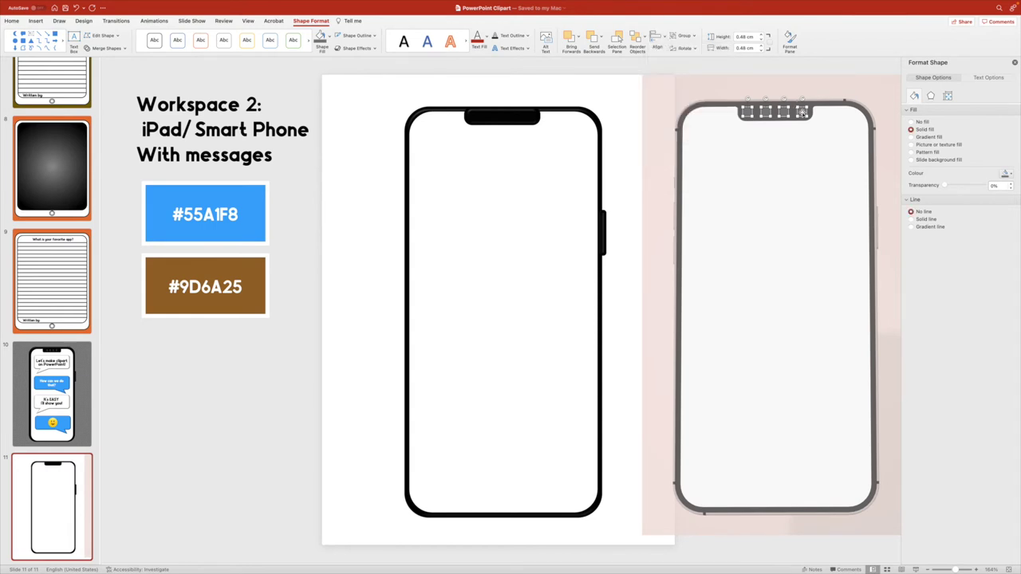
left_click_drag(802, 111, 529, 117)
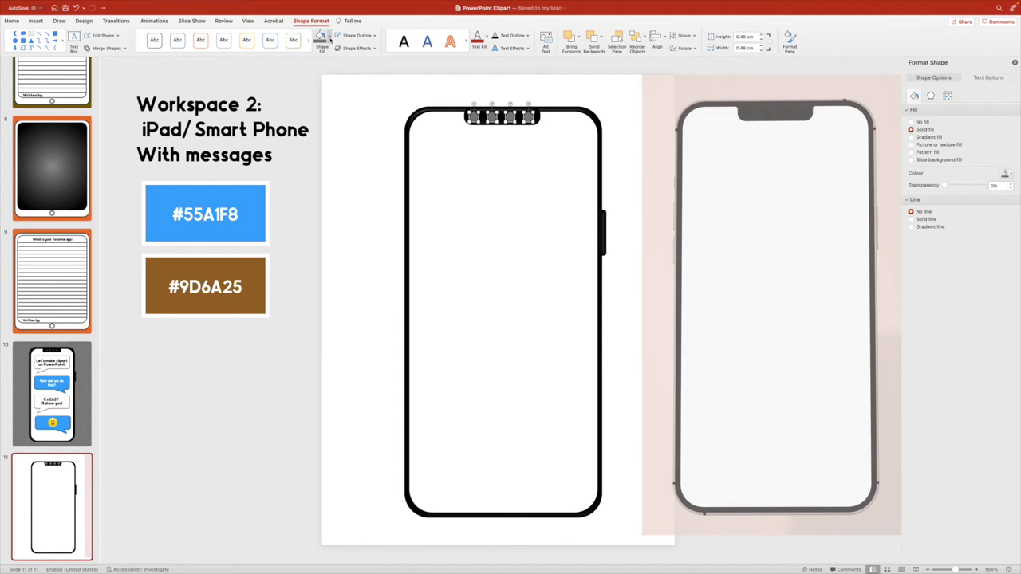
Give the four camera dots a Circle bevel.
left_click(375, 49)
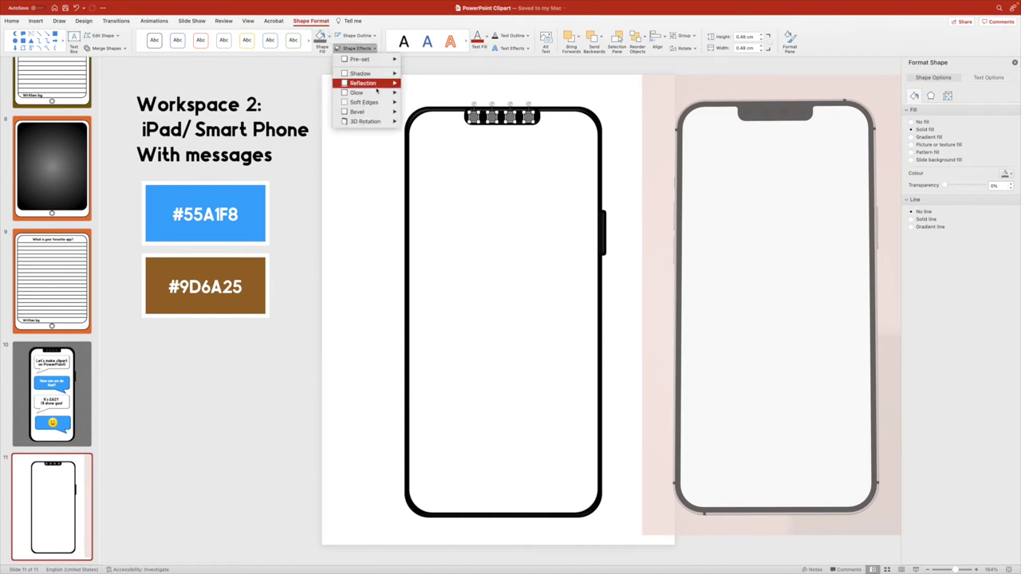
mouse_move(383, 114)
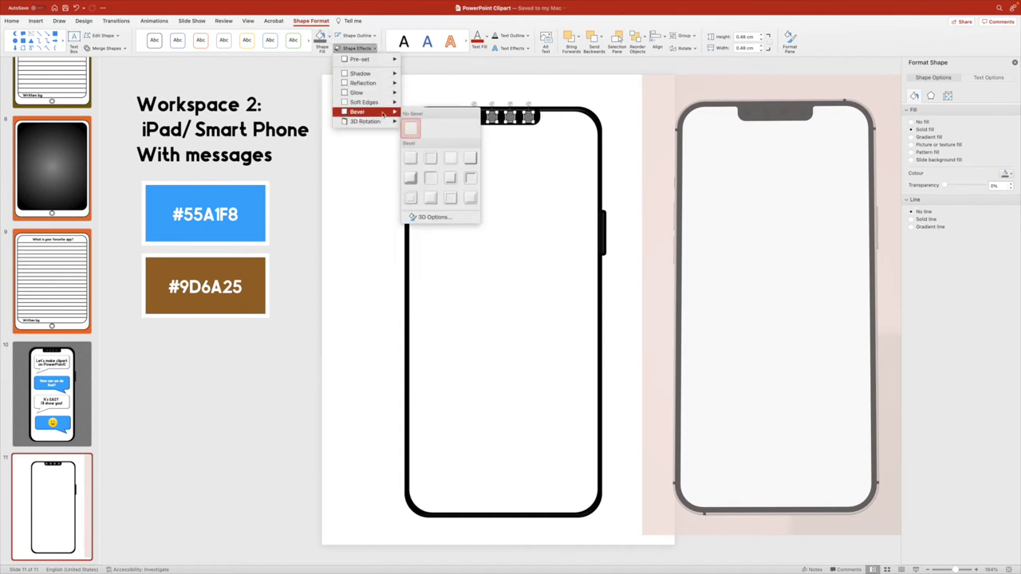
left_click(409, 160)
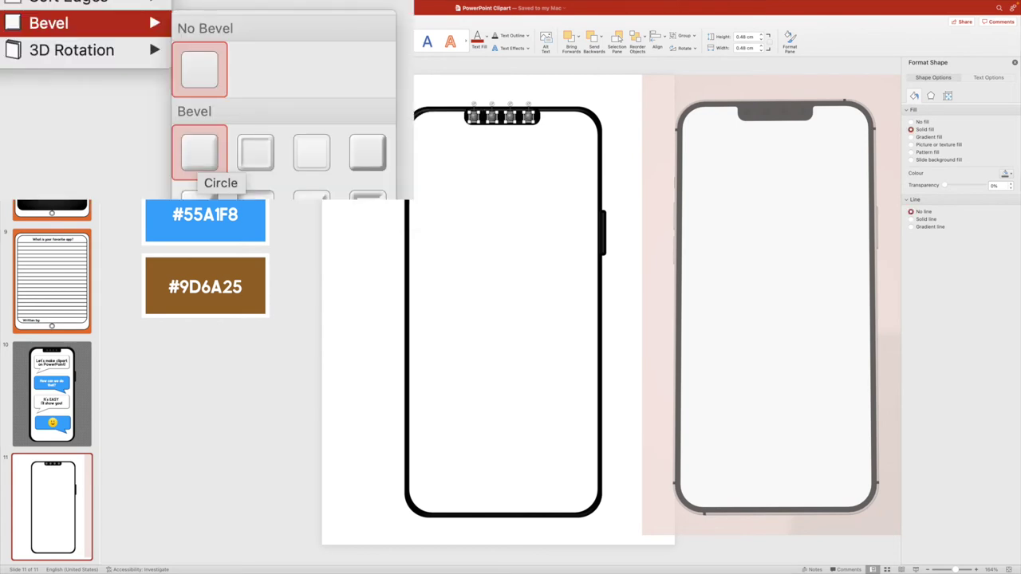
left_click(627, 103)
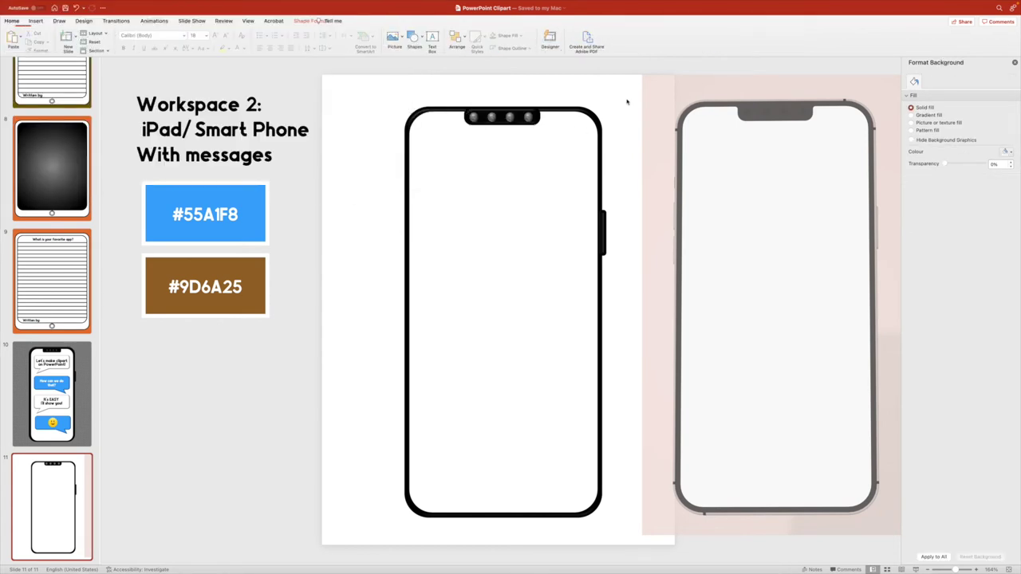
Switch the dots to a different bevel preset, then go to slide 10.
key("super+z")
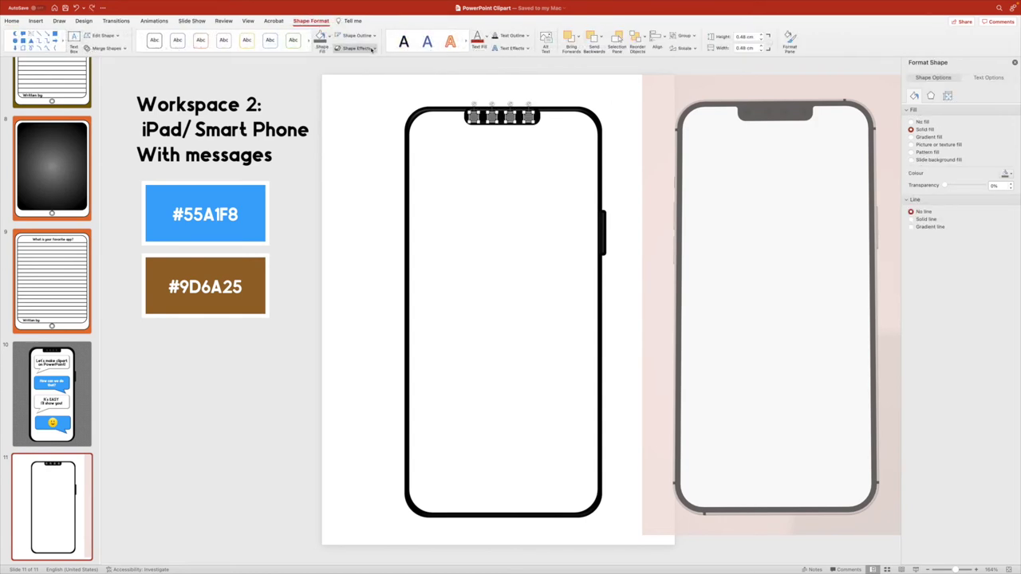
left_click(371, 48)
mouse_move(368, 94)
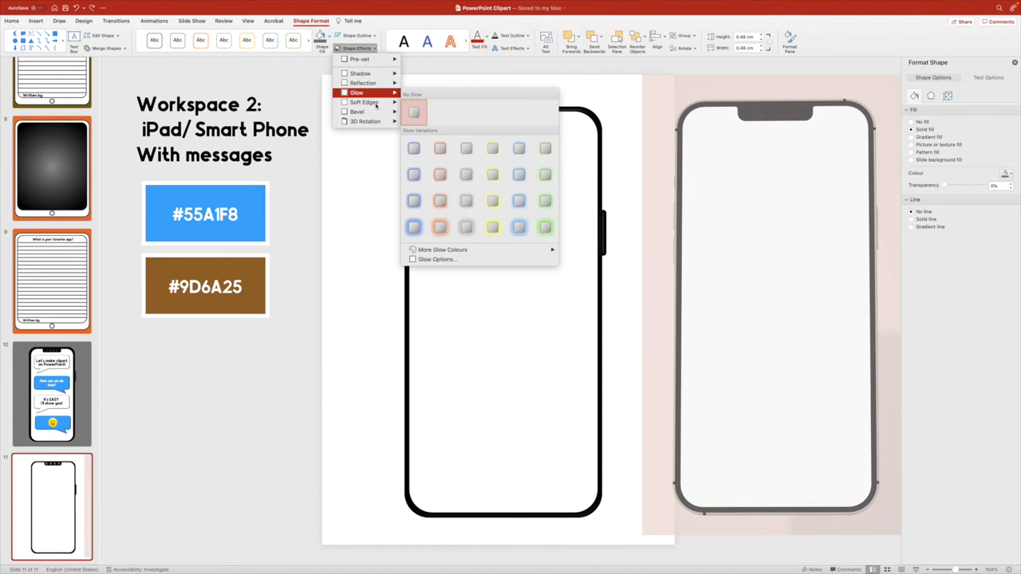
mouse_move(380, 117)
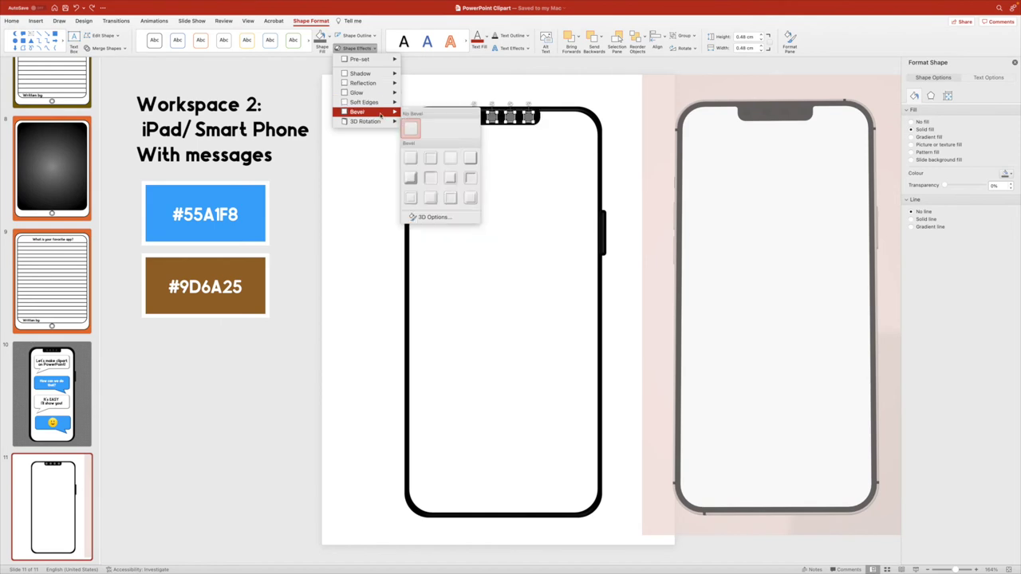
left_click(470, 158)
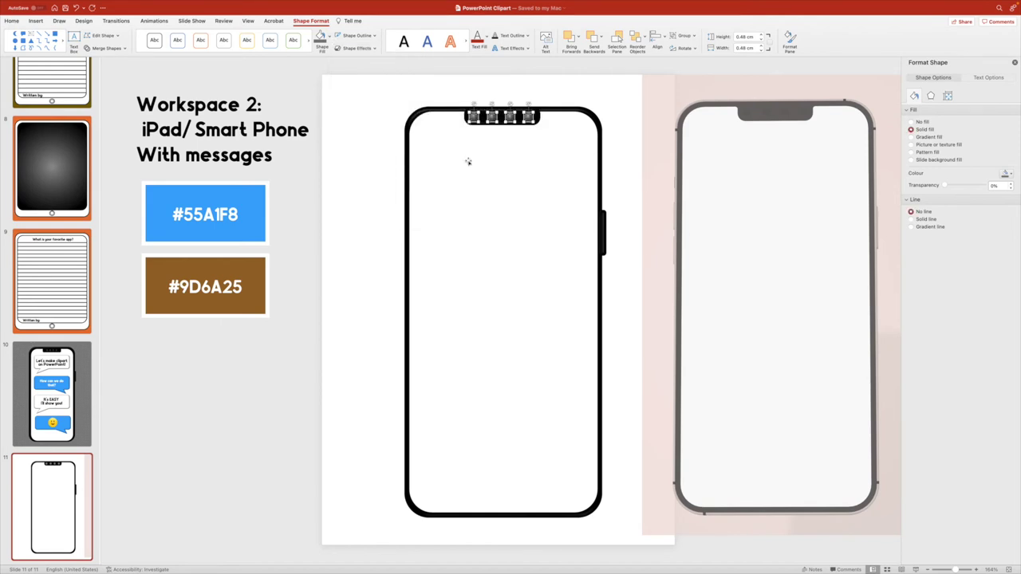
left_click(401, 130)
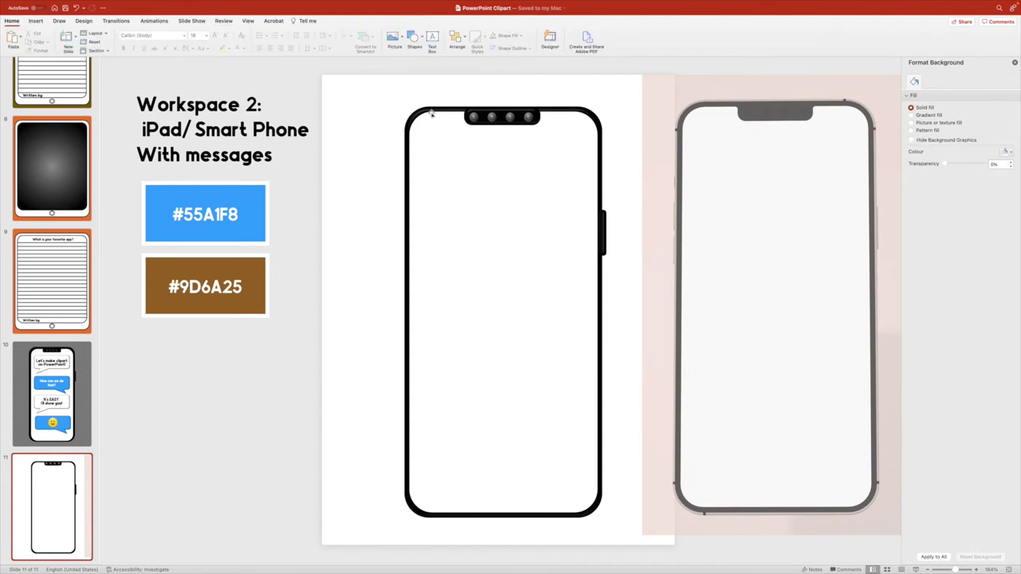
left_click(78, 367)
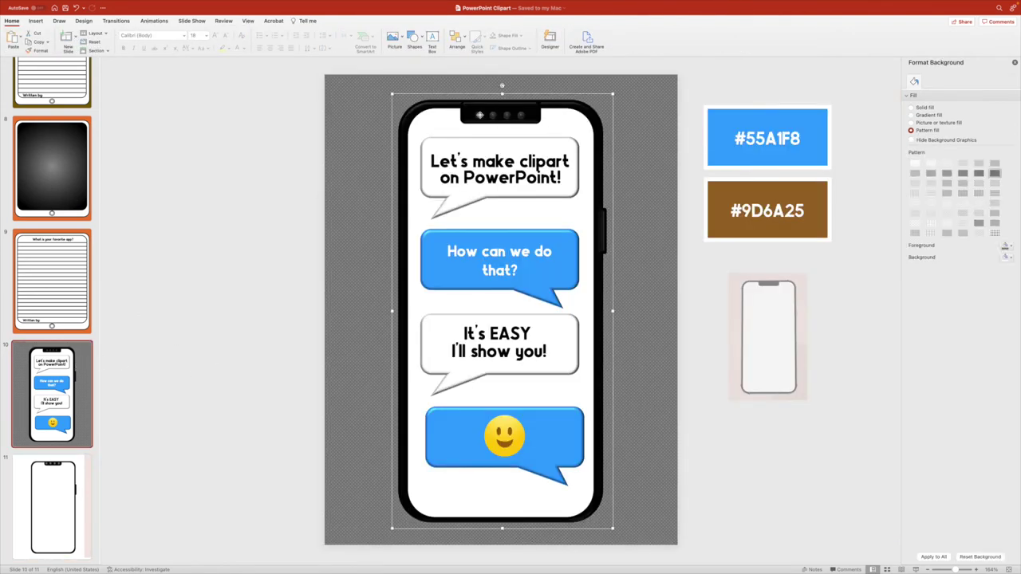
Inspect slide 10's phone frame and return to slide 11.
left_click(480, 115)
scroll(78, 226, "up", 15)
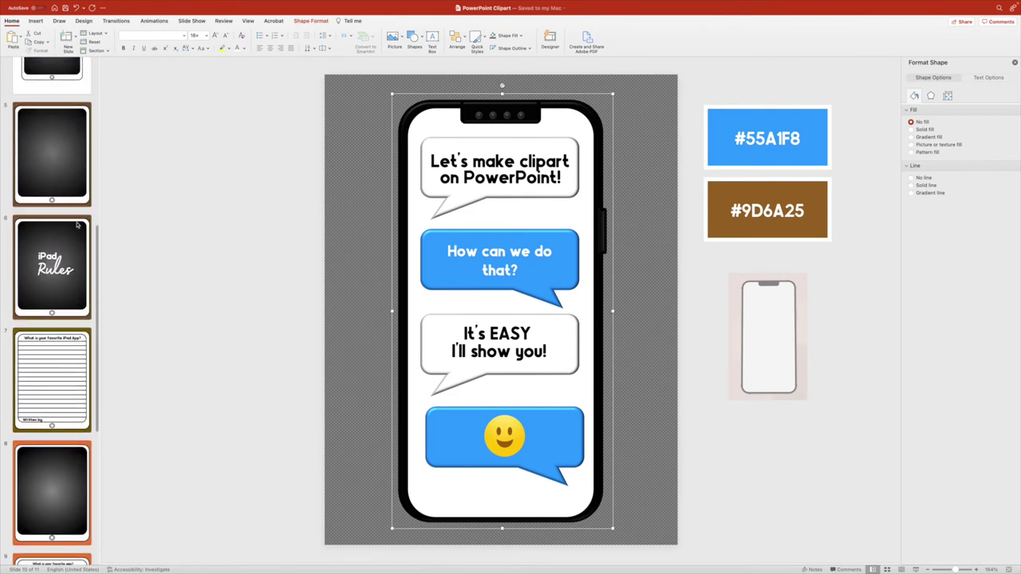
scroll(77, 226, "down", 12)
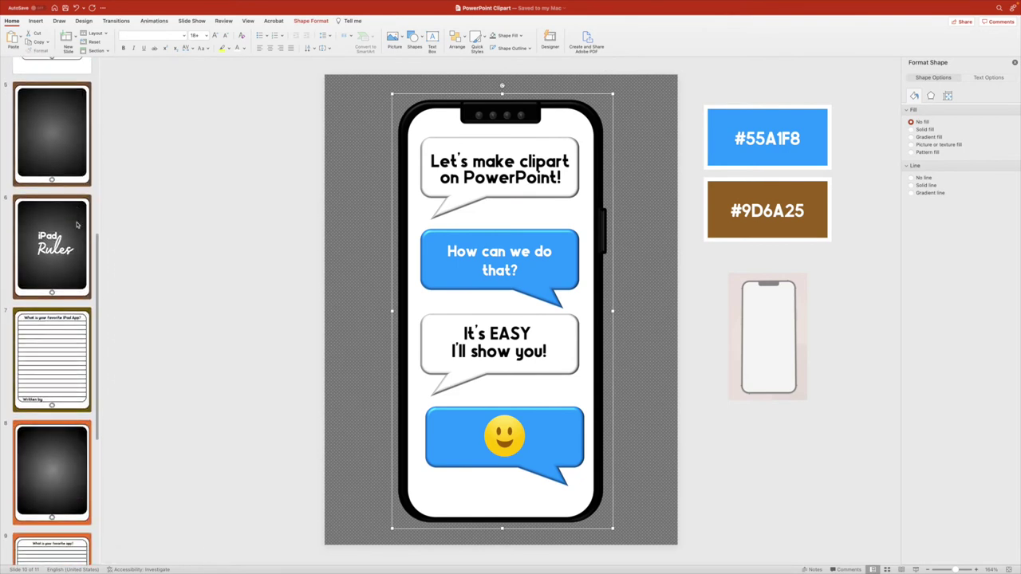
left_click(52, 502)
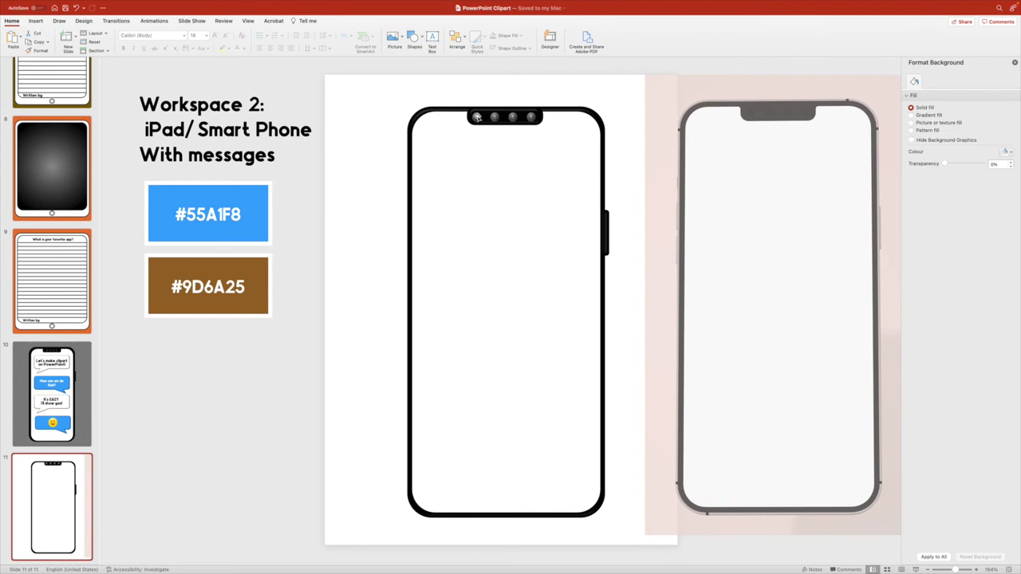
Fill the four notch dots with Black, Text 1, Lighter 25%.
left_click(476, 116)
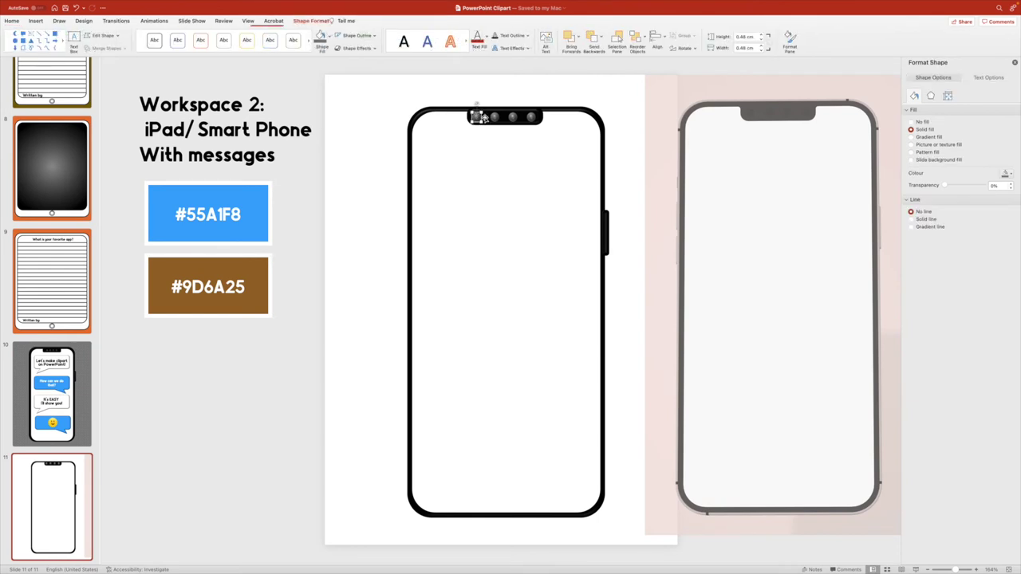
left_click(494, 116, "shift")
left_click(512, 116, "shift")
left_click(530, 117, "shift")
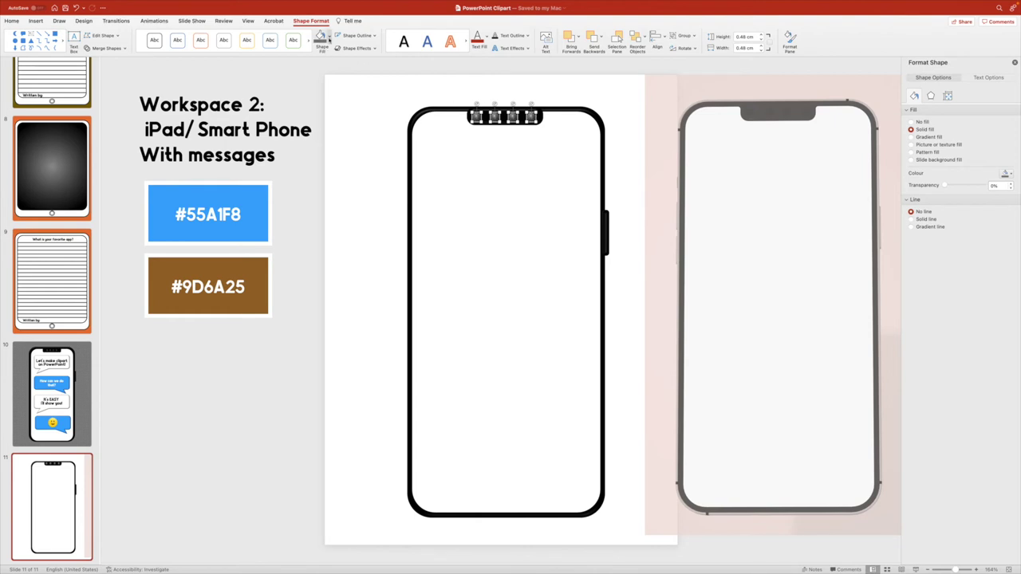
left_click(329, 35)
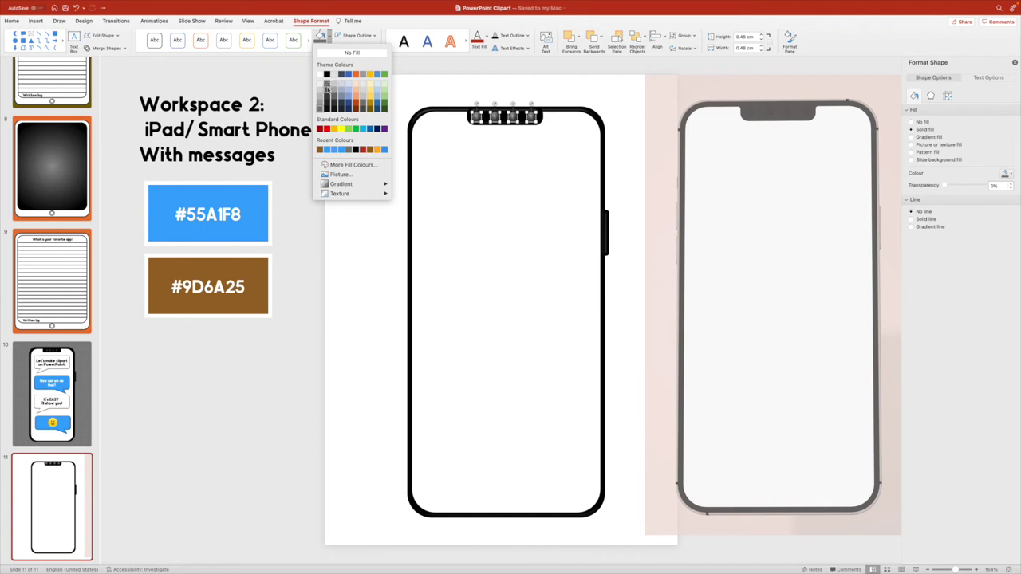
left_click(328, 97)
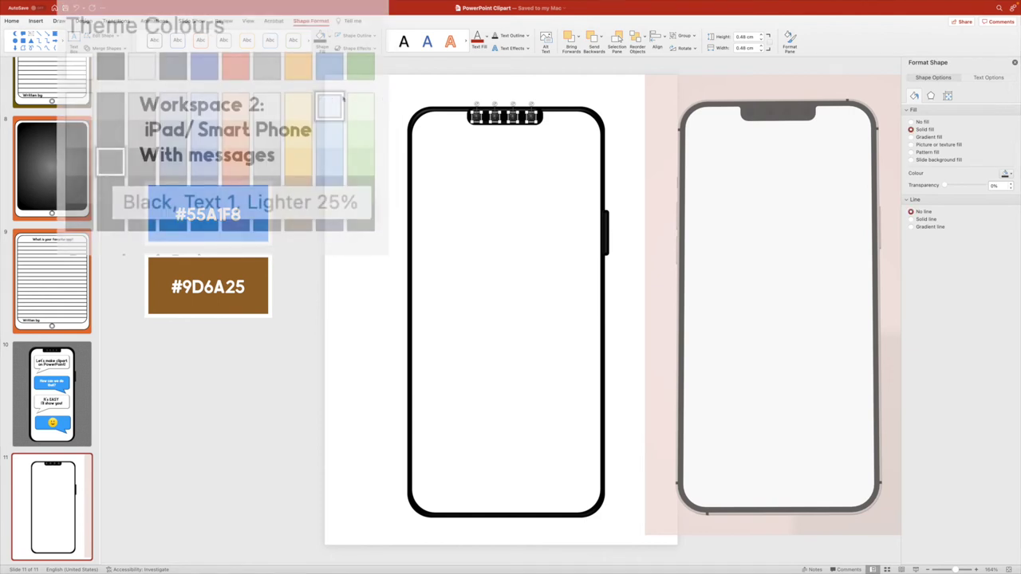
left_click(513, 108)
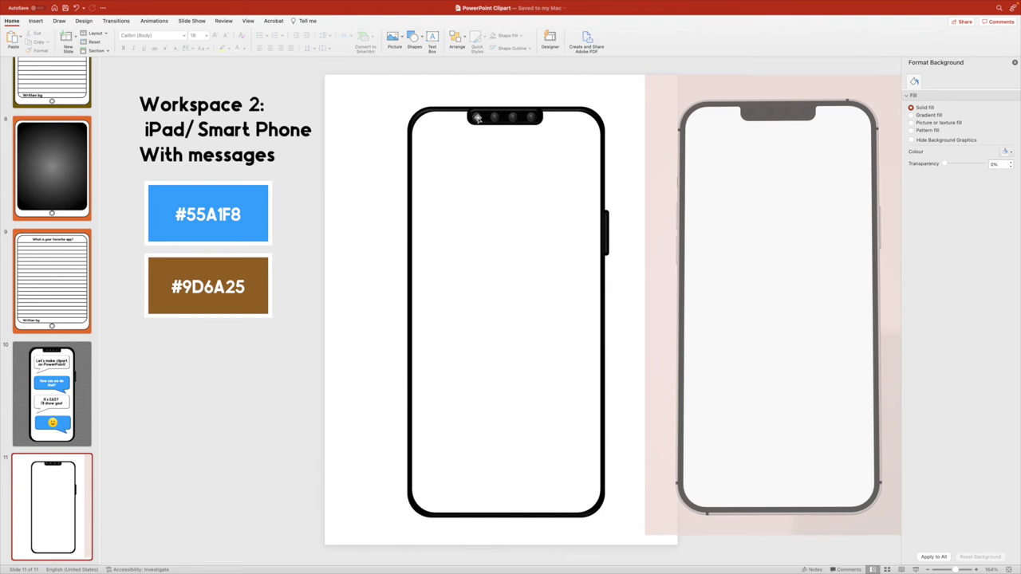
left_click(478, 119)
Inspect slide 10's top speech bubble, then return to slide 11.
left_click(224, 324)
key("Page_Up")
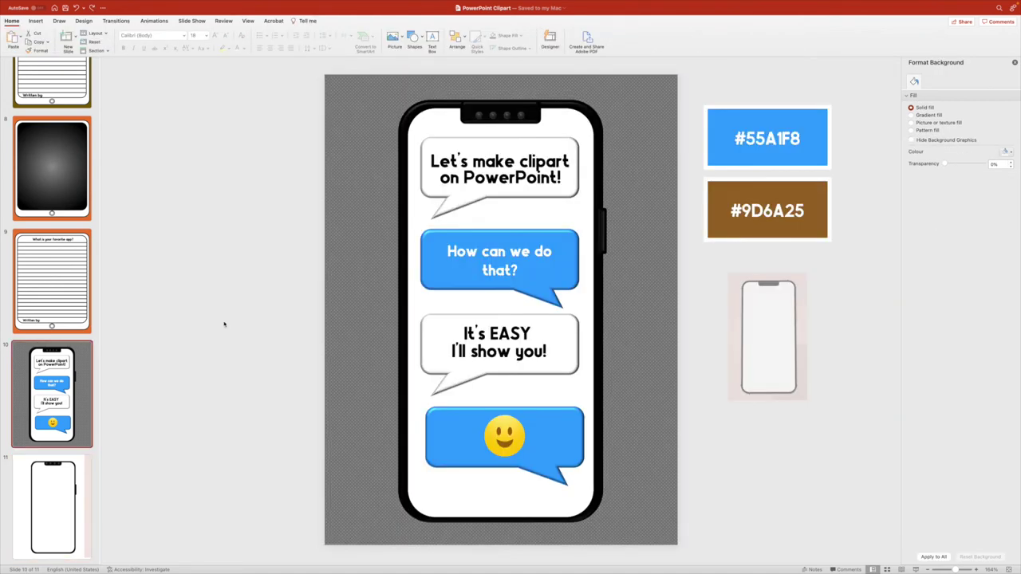
left_click(559, 191)
mouse_move(554, 197)
left_mouse_down()
mouse_move(630, 197)
mouse_move(553, 194)
left_mouse_up()
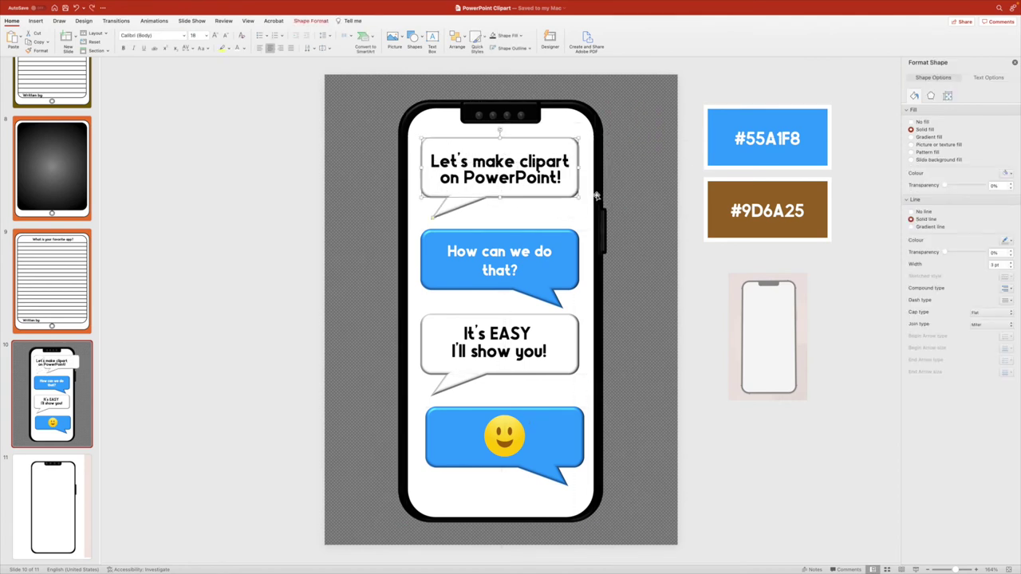
left_click(59, 490)
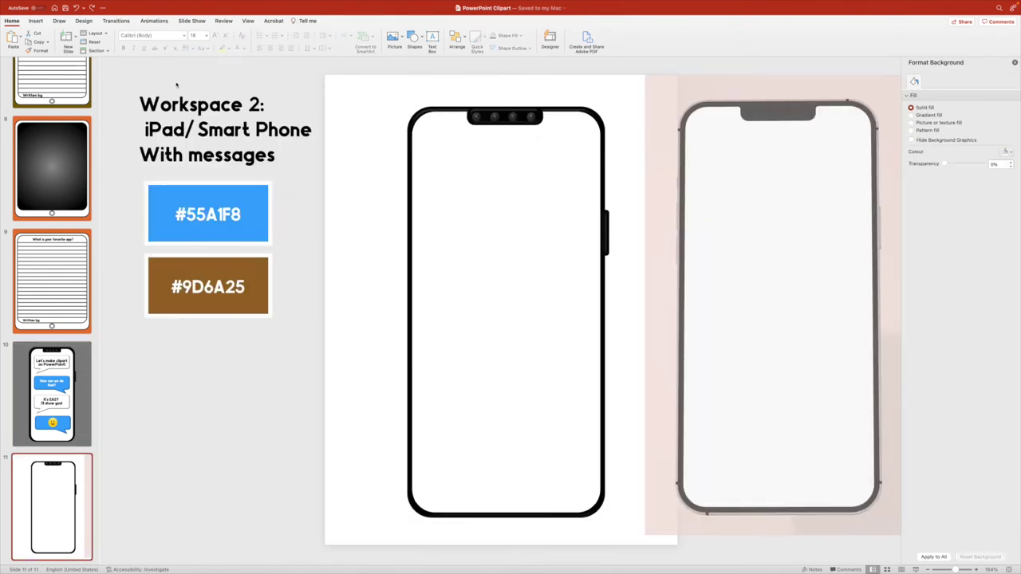
Draw a rounded rectangular callout atop the phone screen with its tail pointing down-left.
left_click(35, 20)
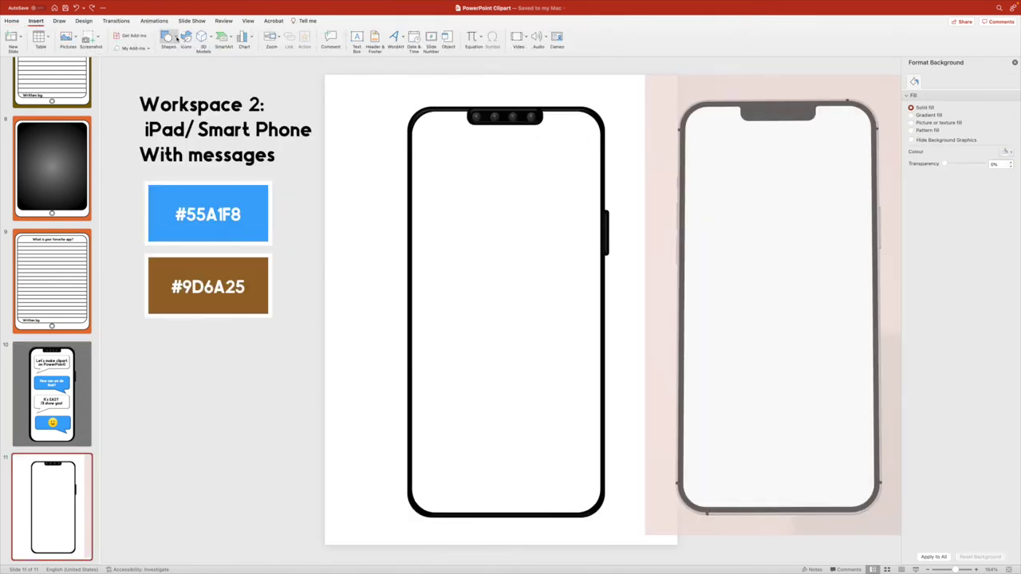
left_click(168, 39)
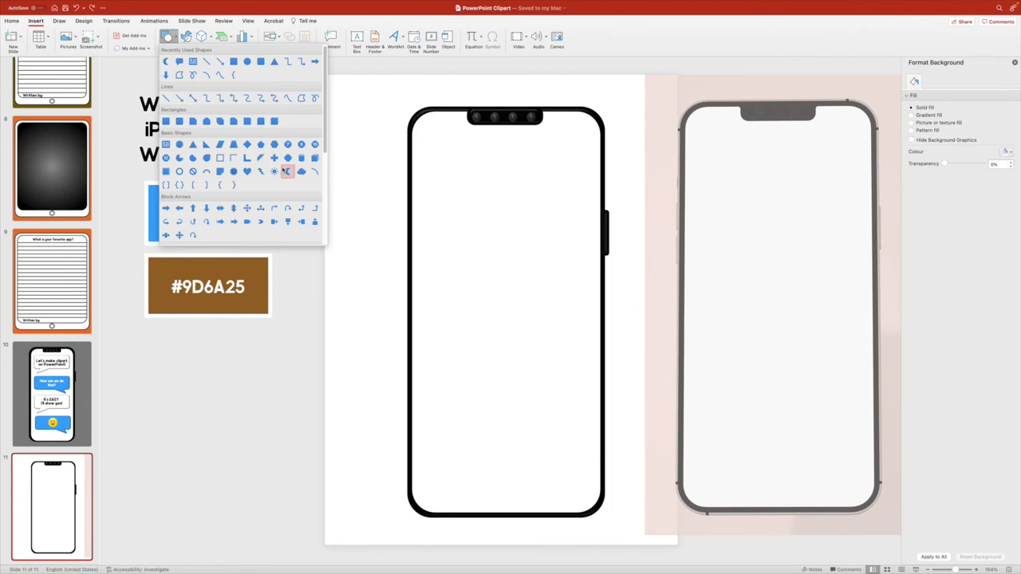
scroll(283, 170, "down", 6)
scroll(283, 170, "down", 2)
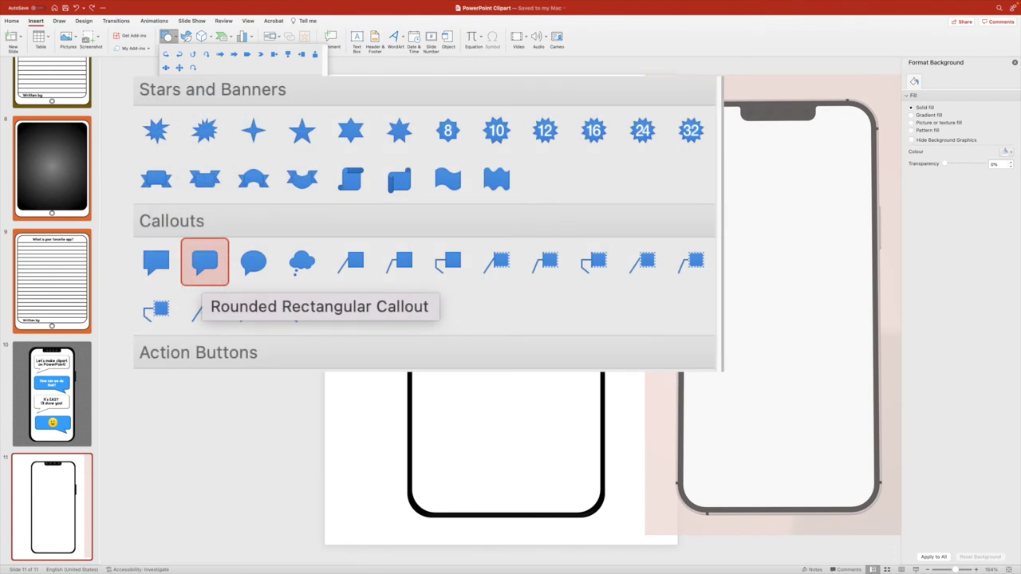
key("Escape")
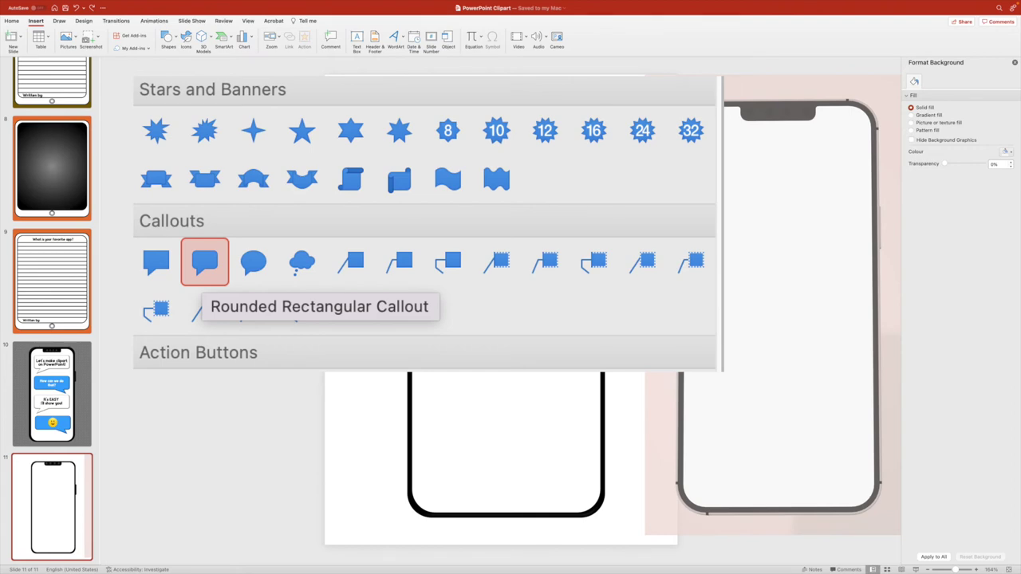
left_click_drag(441, 147, 589, 201)
left_click_drag(521, 174, 511, 169)
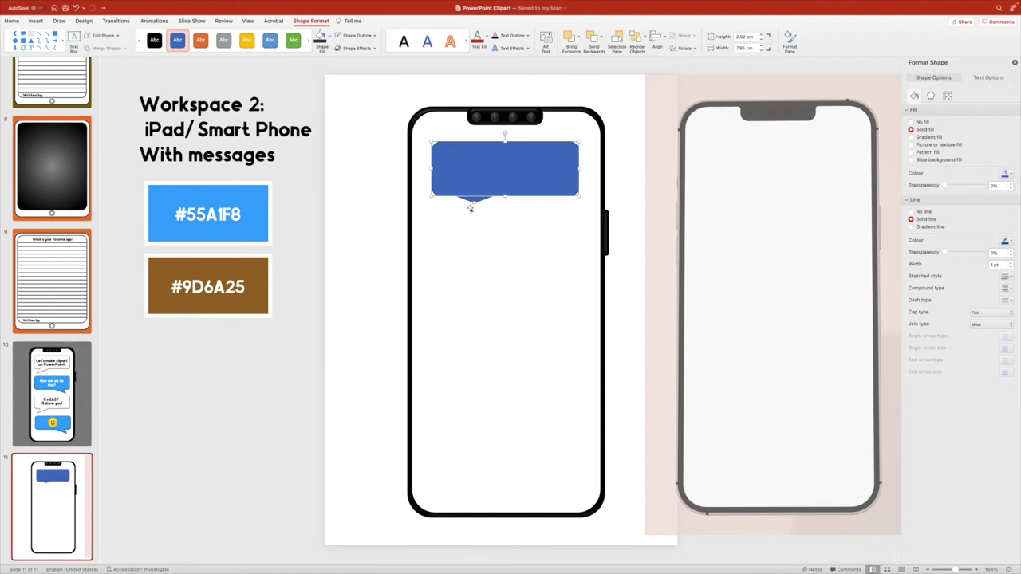
left_click_drag(475, 205, 449, 209)
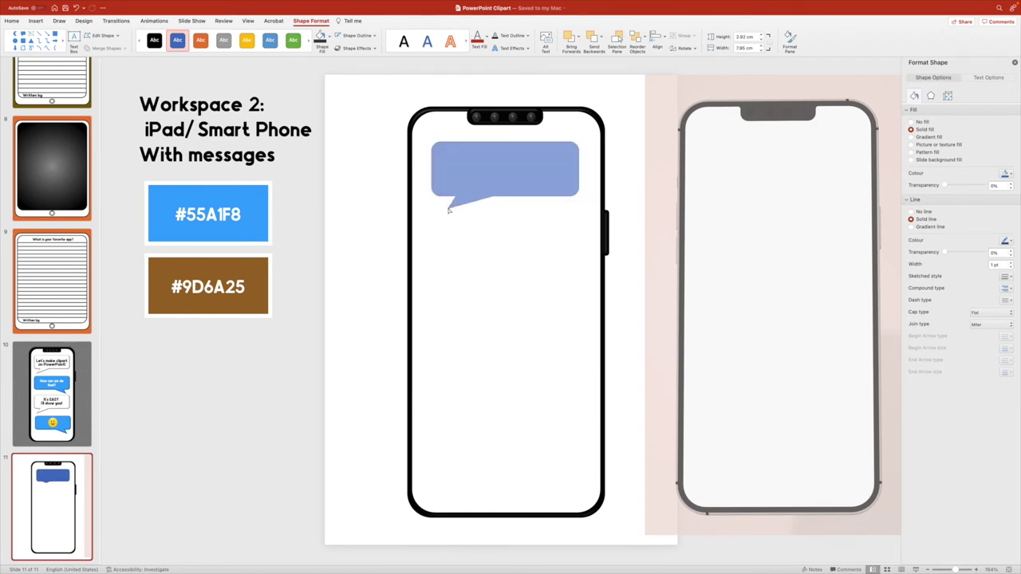
mouse_move(449, 210)
left_mouse_down()
mouse_move(586, 209)
mouse_move(438, 214)
left_mouse_up()
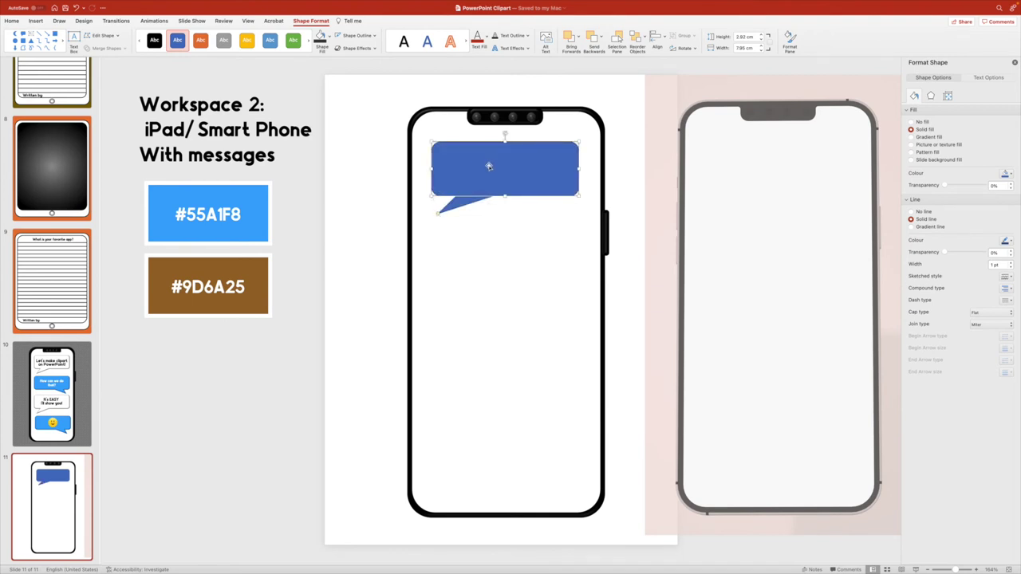
left_click(580, 129, "shift")
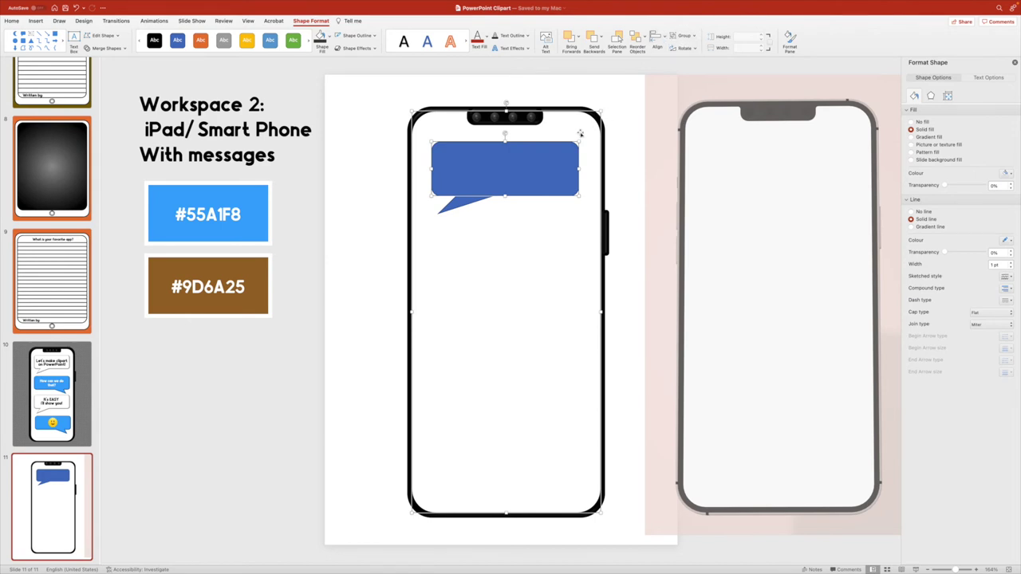
Centre the speech bubble horizontally on the phone outline.
left_click(657, 38)
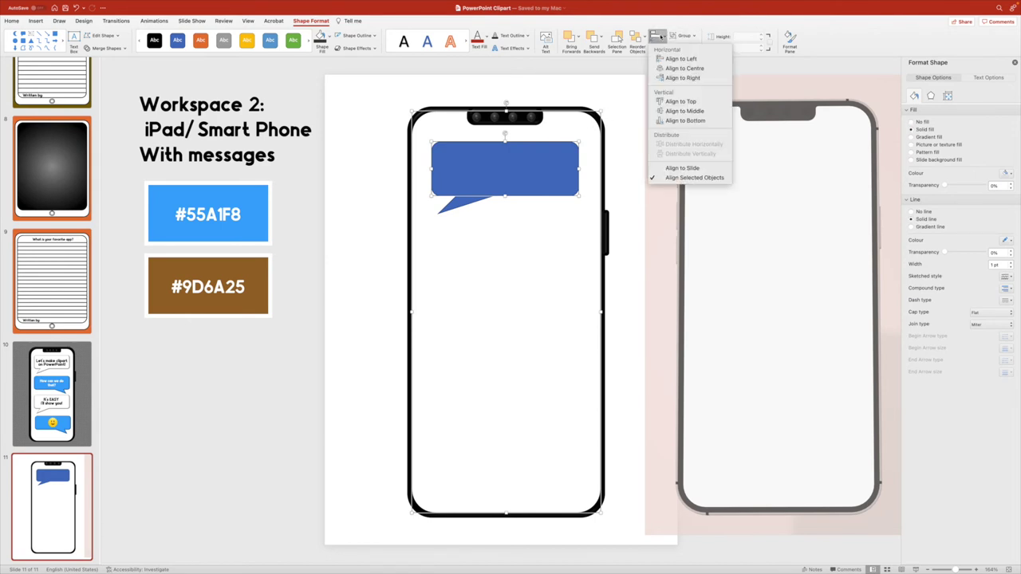
left_click(690, 69)
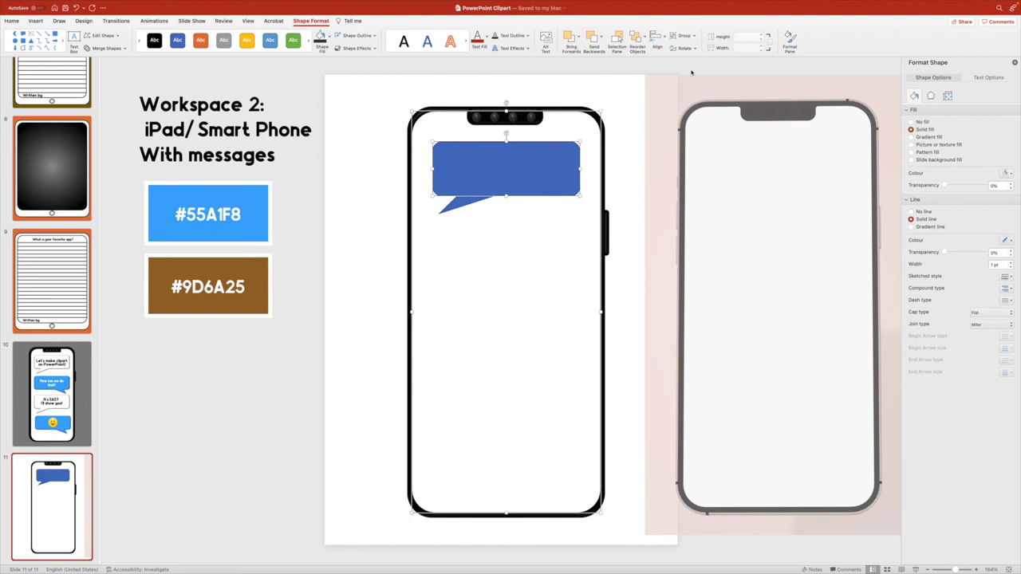
left_click(656, 95)
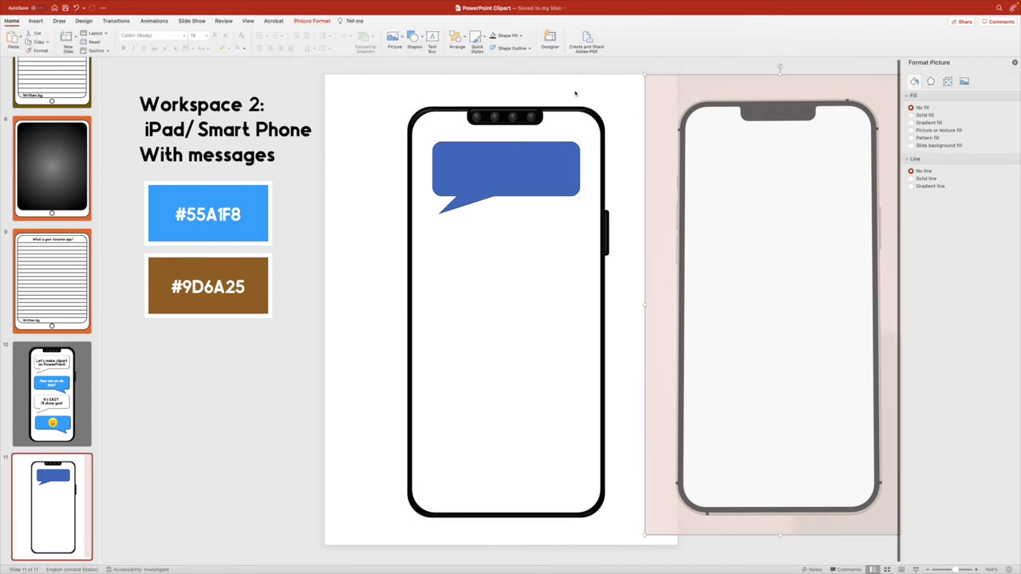
key("Escape")
Fill the speech bubble with White, Background 1, Darker 5%.
left_click(518, 167)
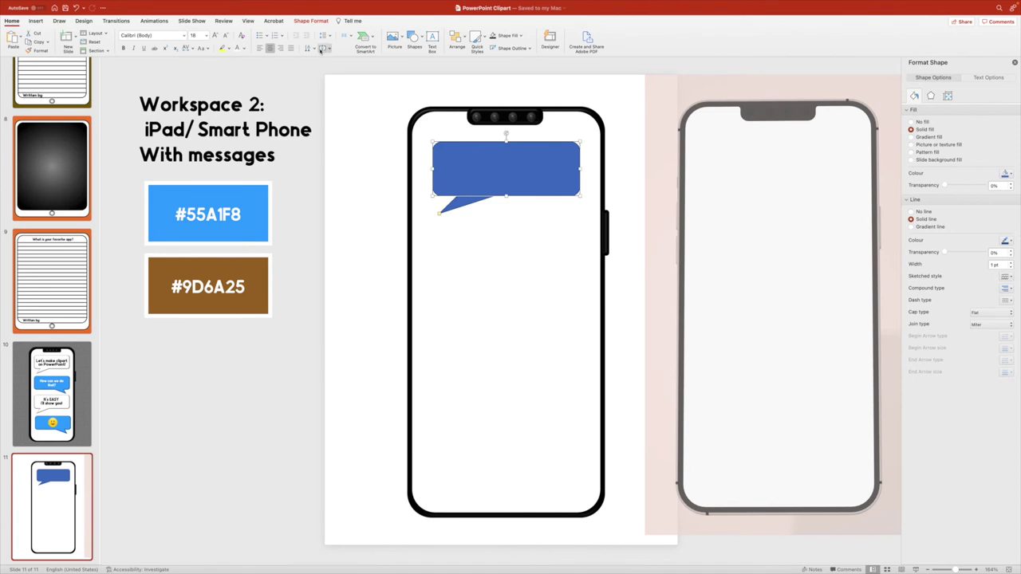
left_click(307, 22)
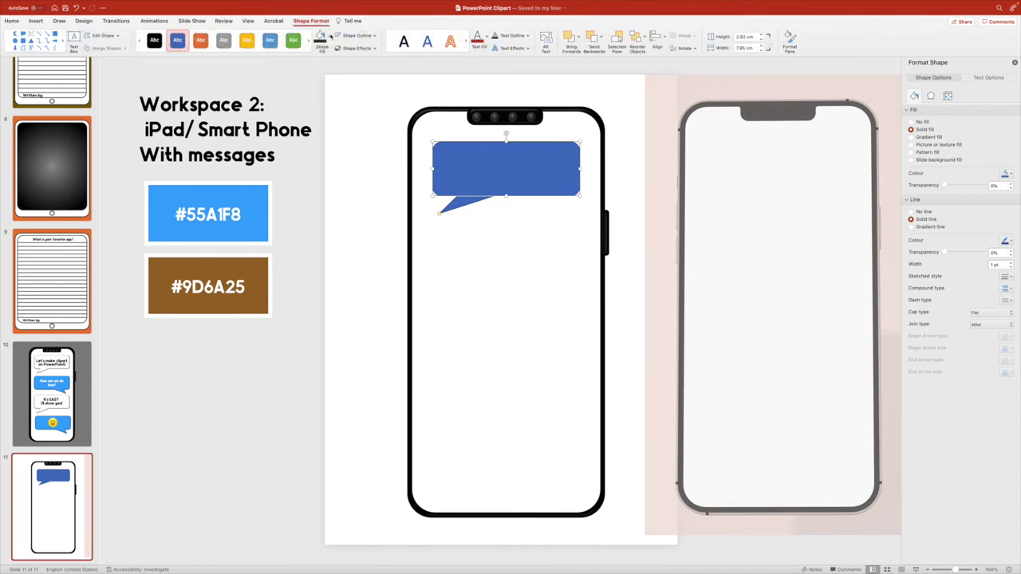
left_click(328, 37)
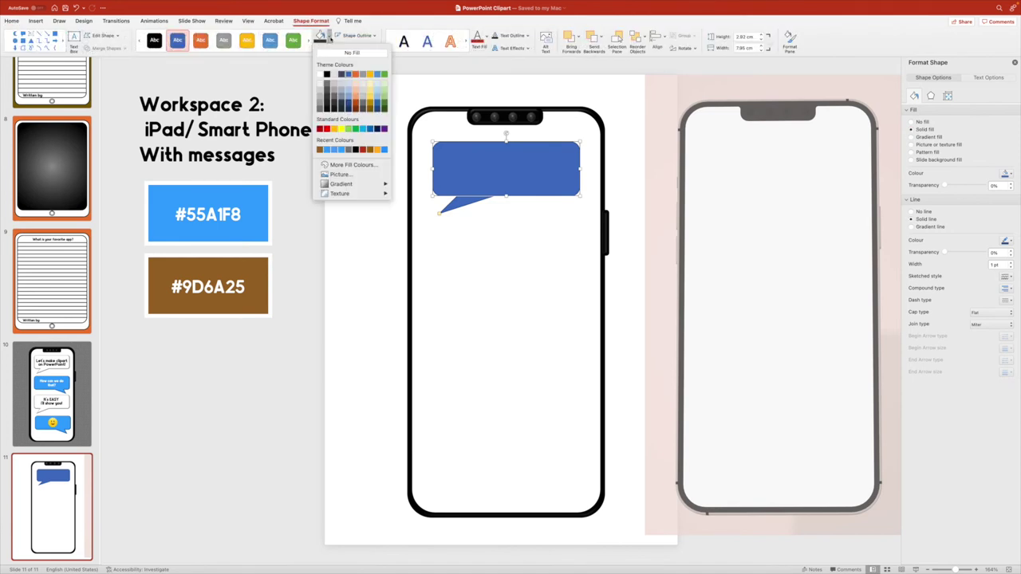
left_click(319, 83)
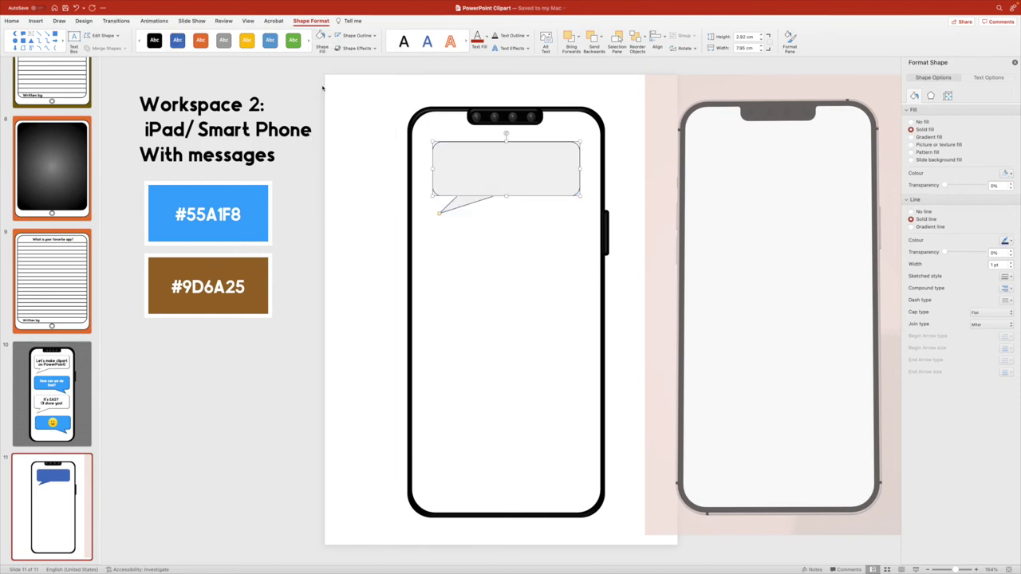
left_click(328, 37)
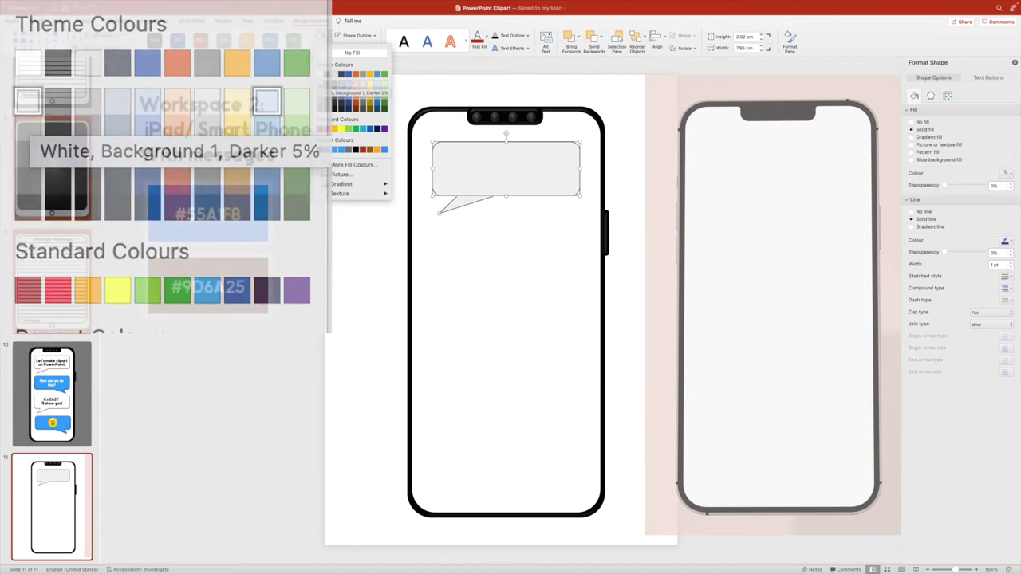
left_click(374, 35)
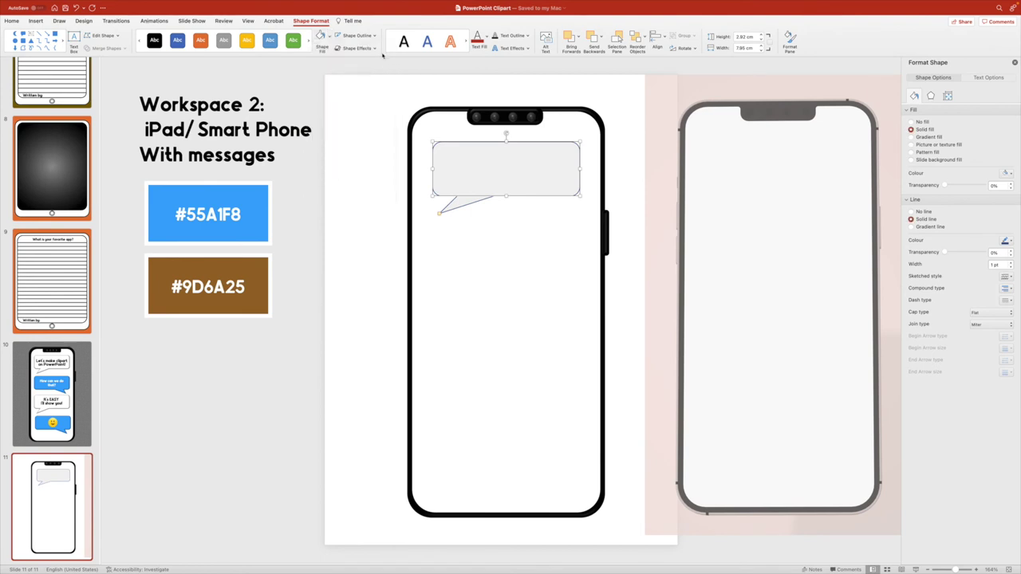
Remove the speech bubble's outline and give it a Circle bevel.
left_click(374, 35)
left_click(376, 51)
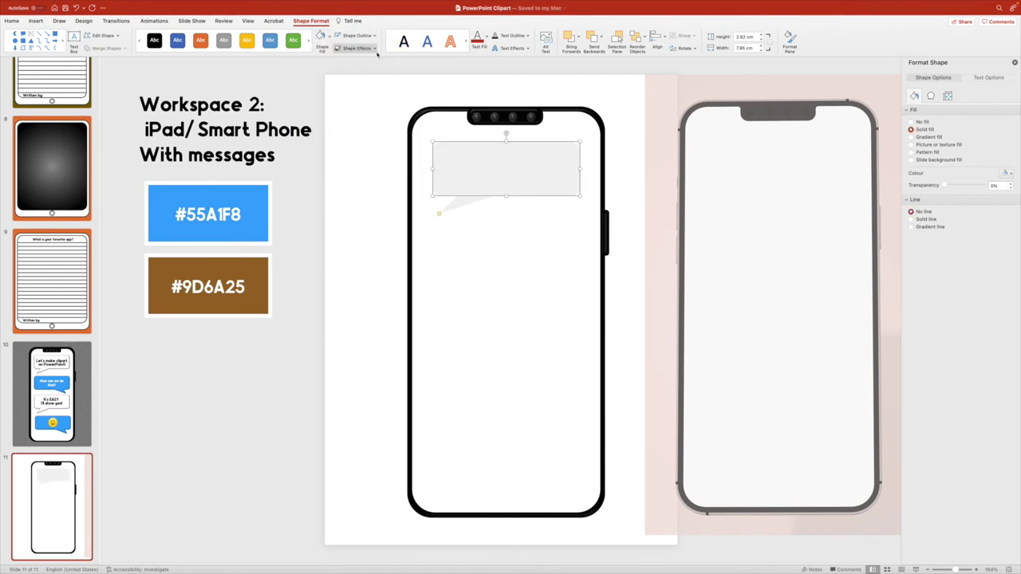
left_click(374, 49)
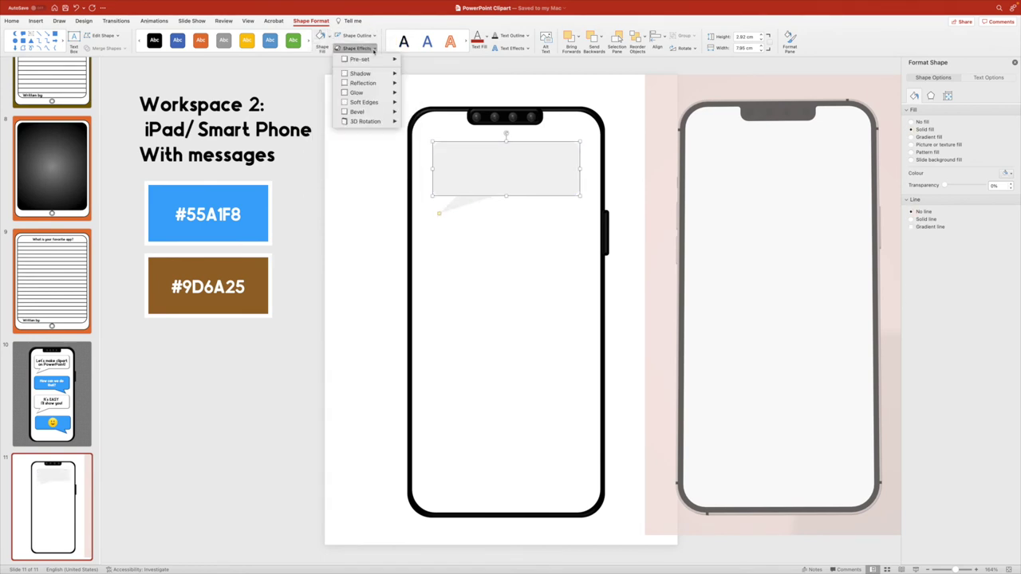
mouse_move(378, 113)
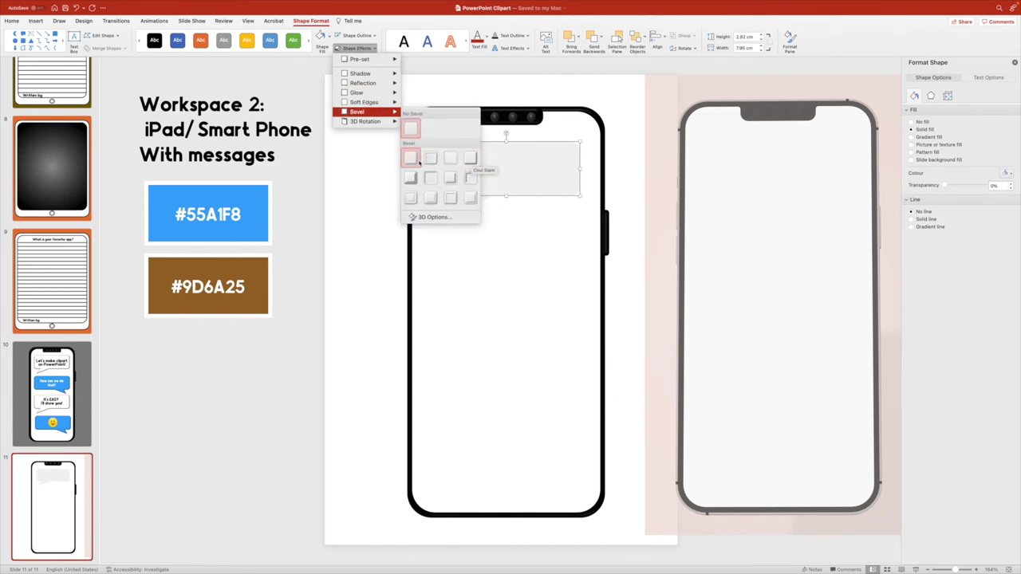
left_click(411, 160)
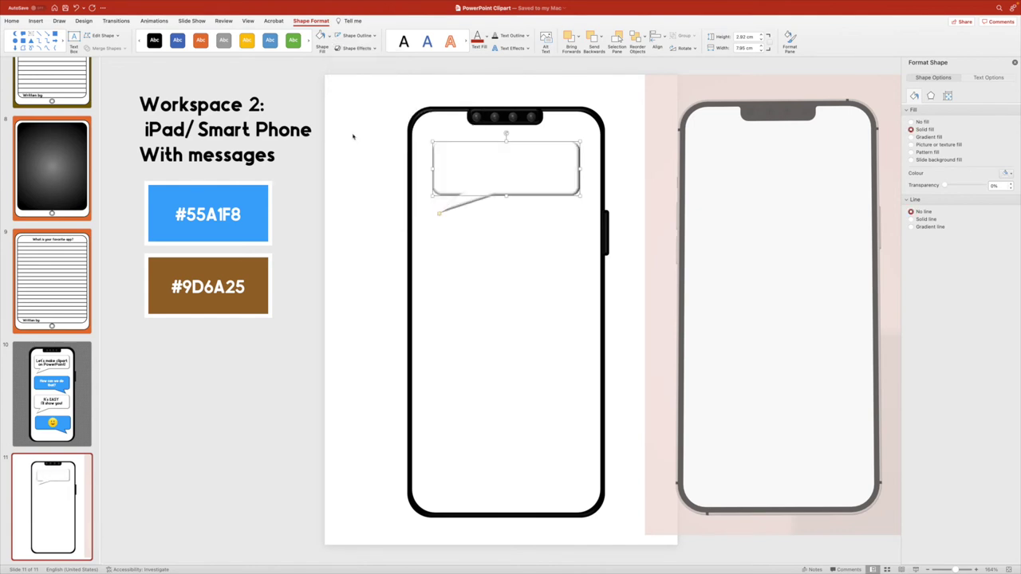
Swap the bubble's bevel for a different preset.
left_click(476, 177)
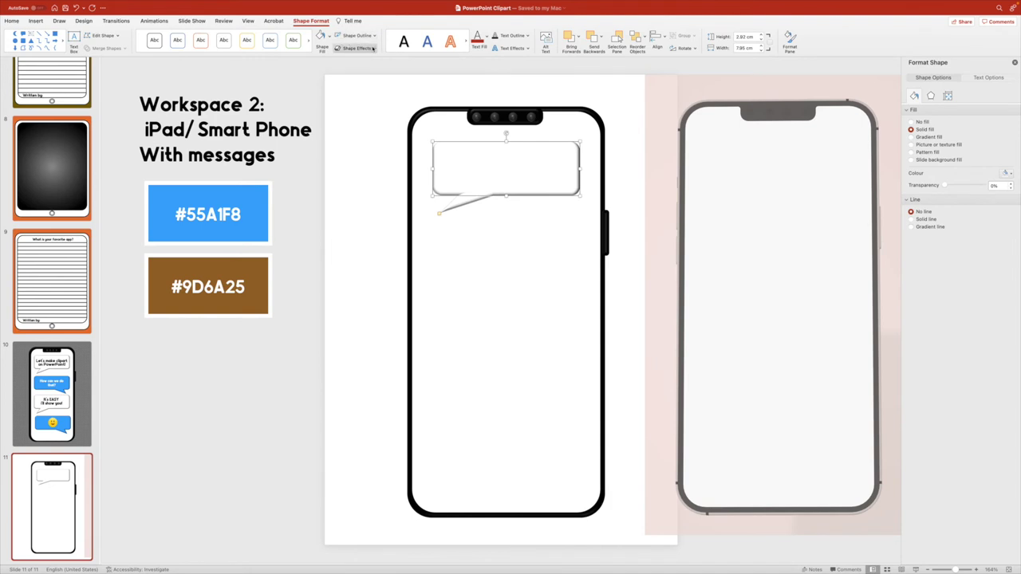
left_click(376, 50)
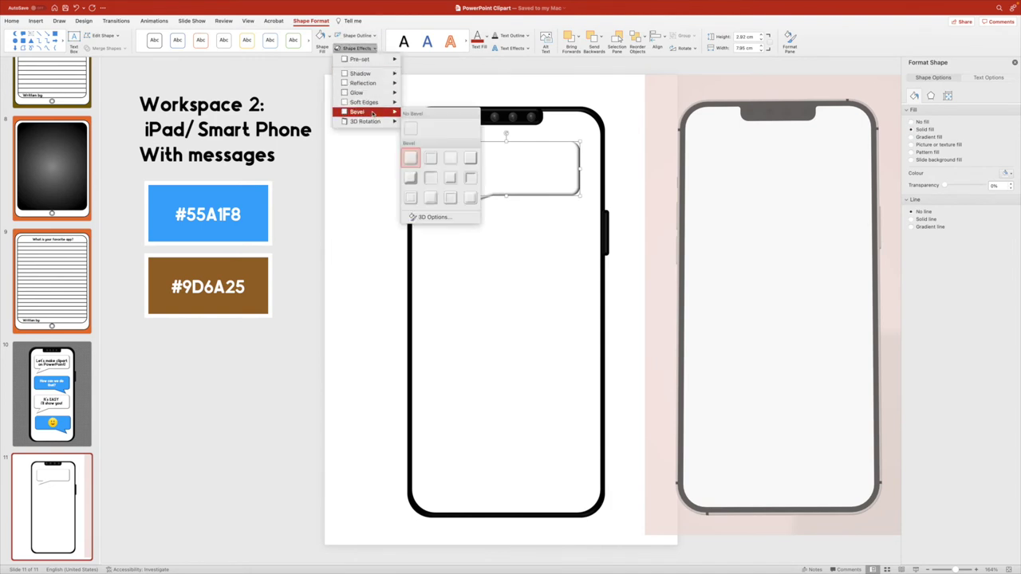
left_click(462, 160)
left_click(369, 138)
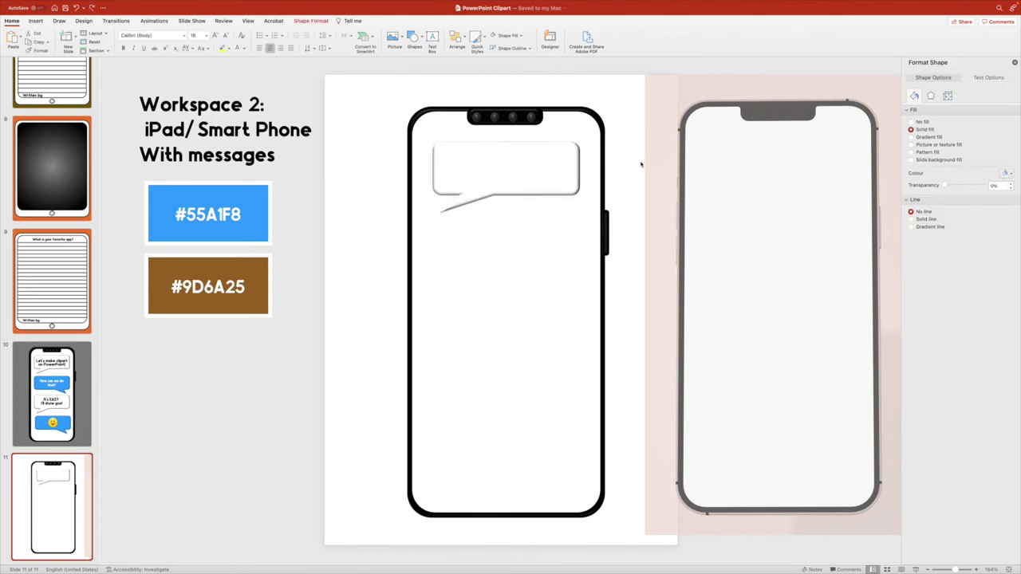
Duplicate the white speech bubble directly below the original on the phone screen.
left_click(512, 178)
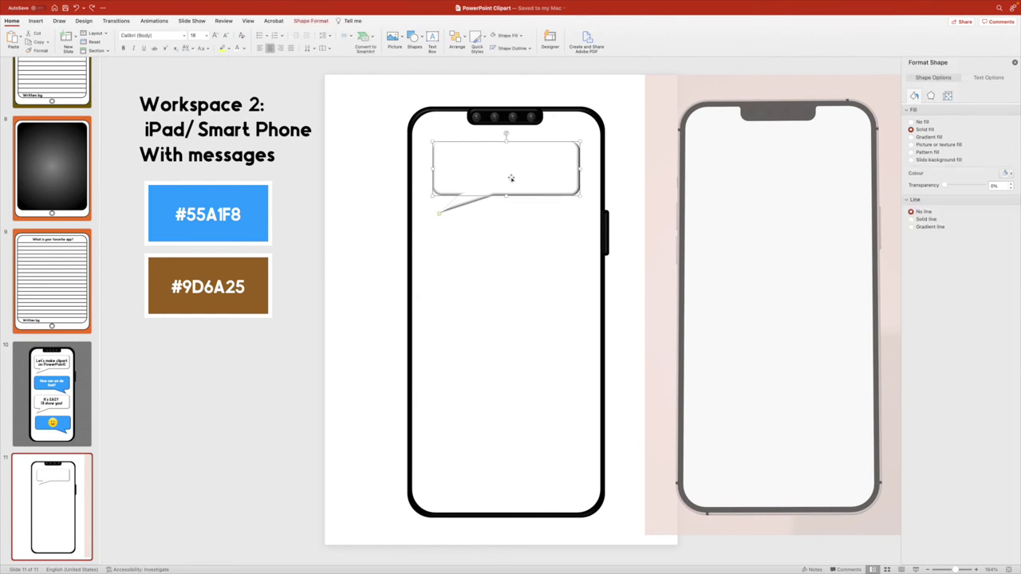
left_click_drag(511, 178, 512, 250)
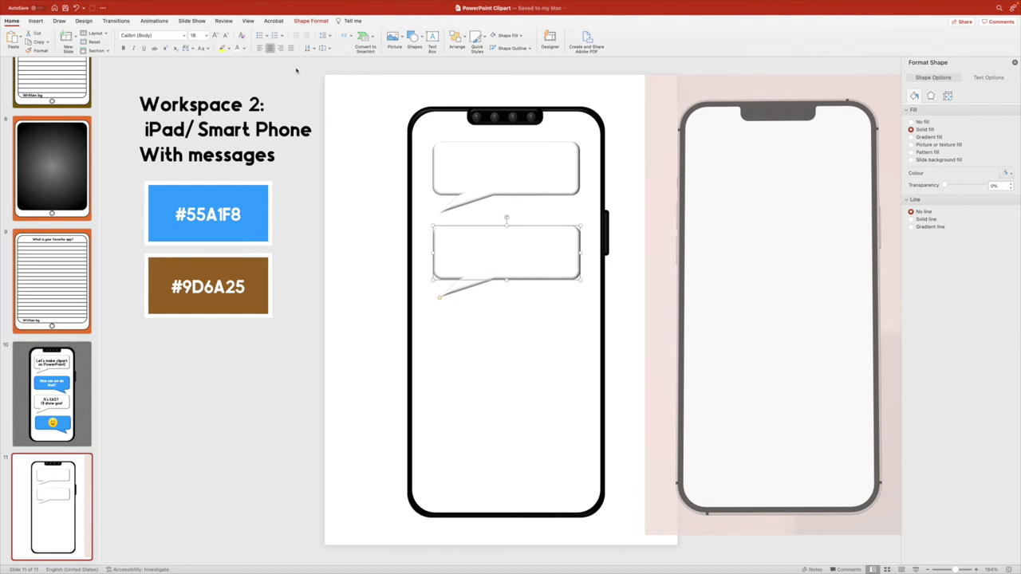
Fill the second bubble with #55A1F8 blue sampled from the slide's swatch via More Fill Colours.
left_click(313, 21)
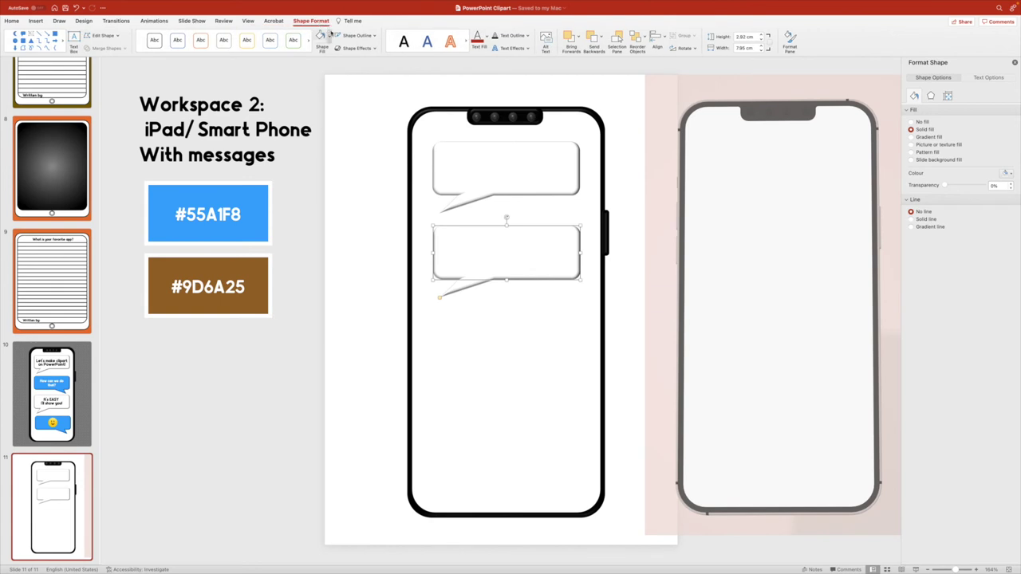
left_click(329, 36)
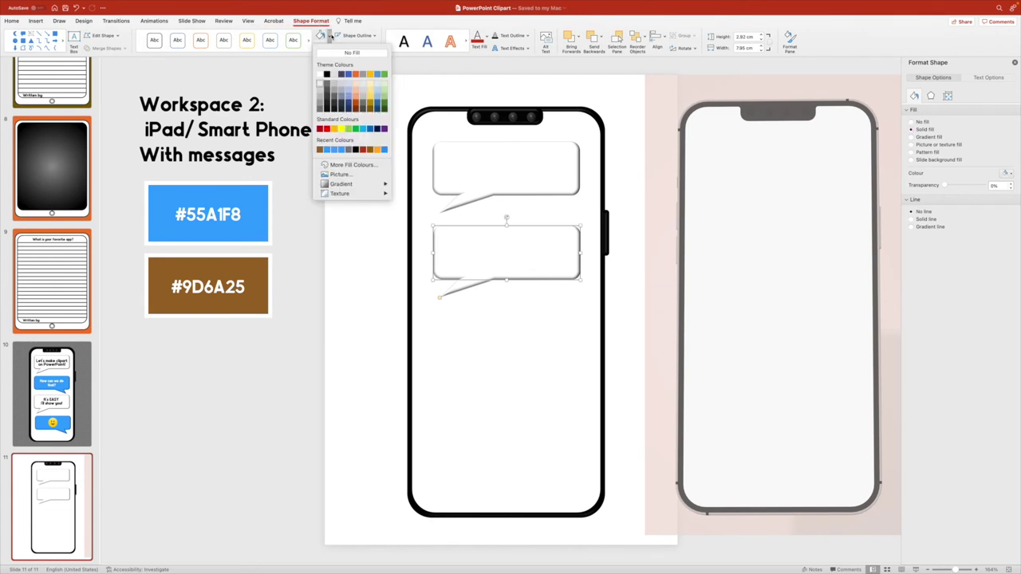
left_click(350, 165)
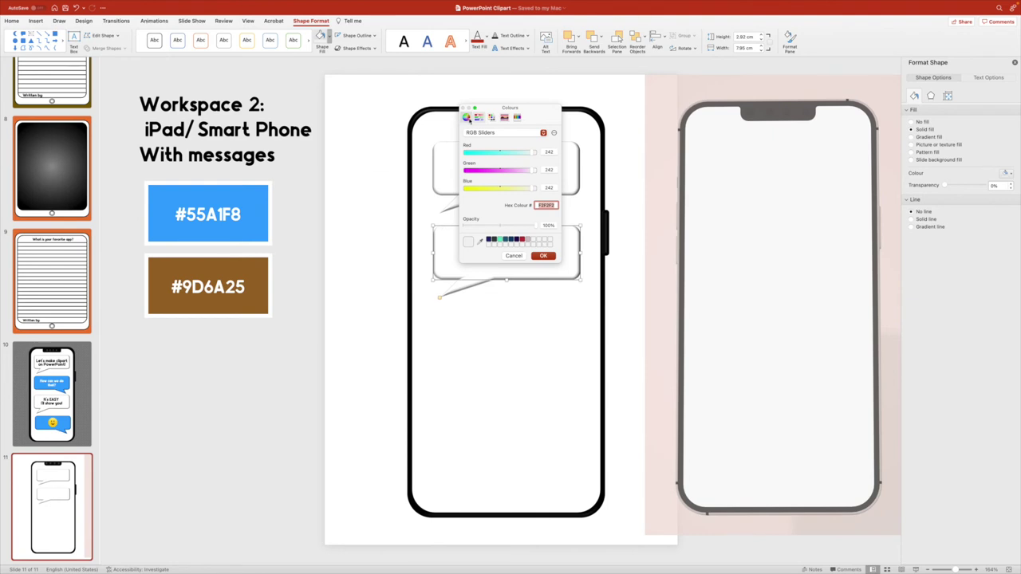
left_click(504, 118)
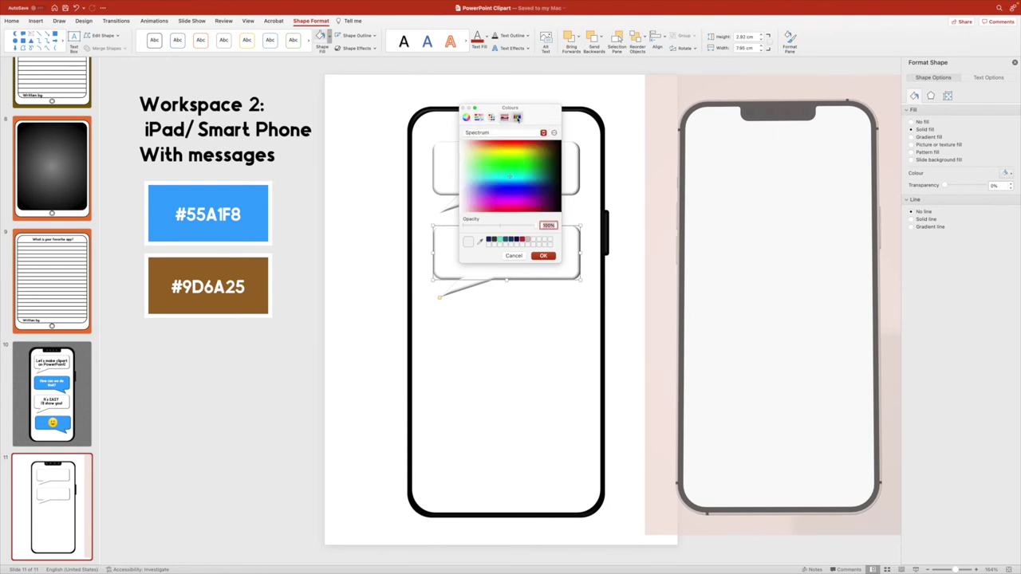
left_click(466, 117)
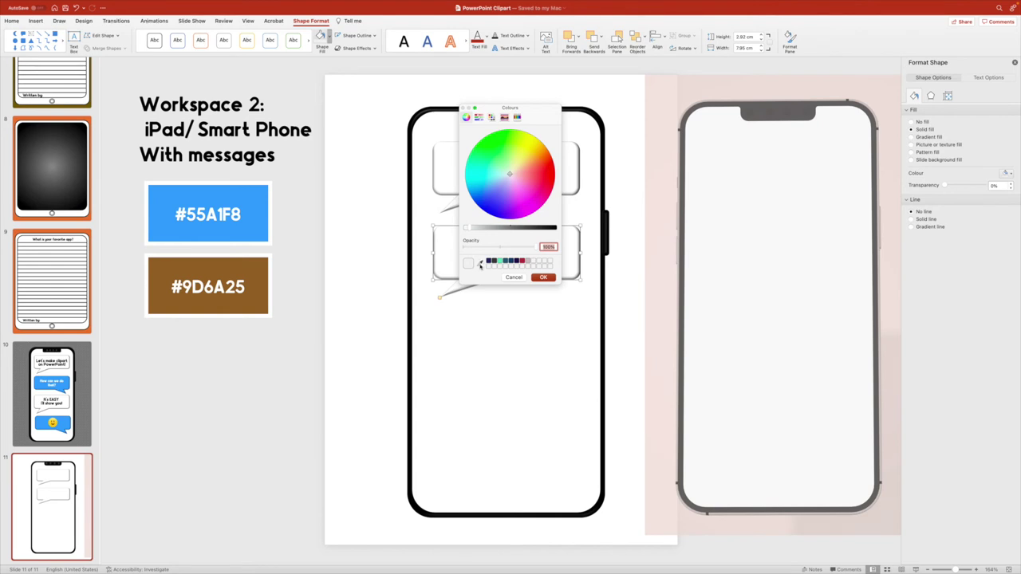
left_click(479, 263)
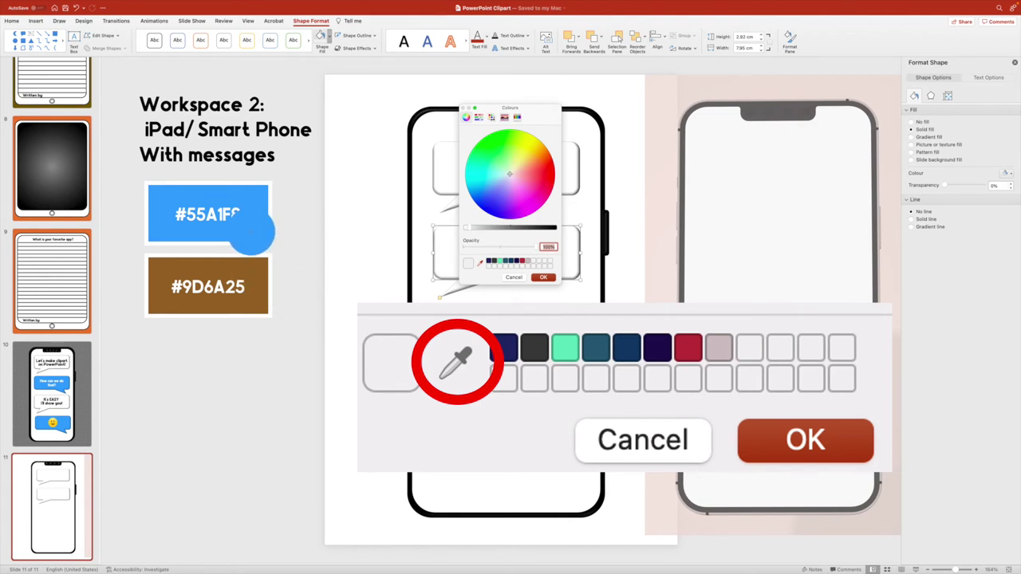
left_click(250, 223)
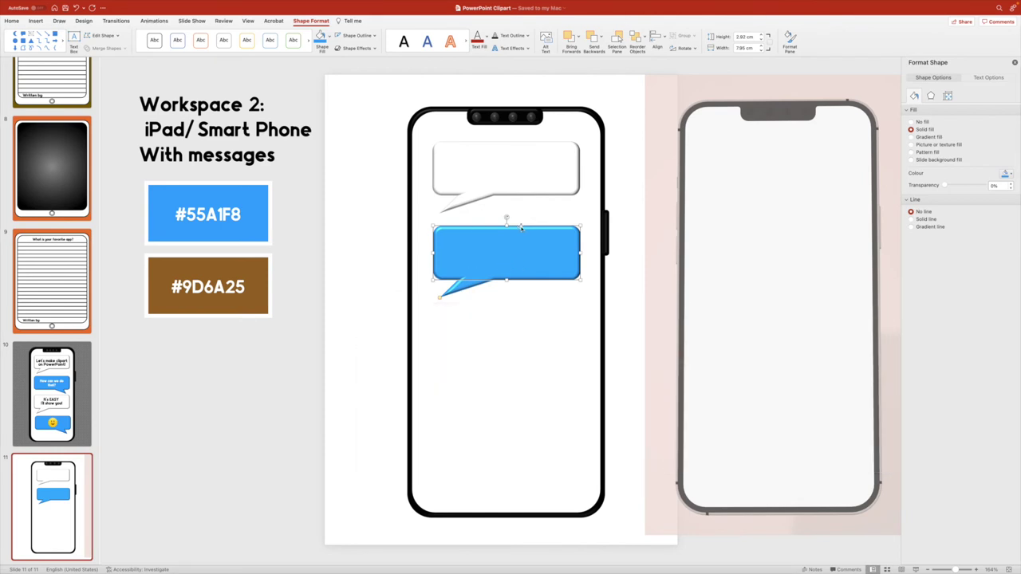
Point the blue bubble's tail to the right by dragging its adjustment handle.
left_click(501, 175)
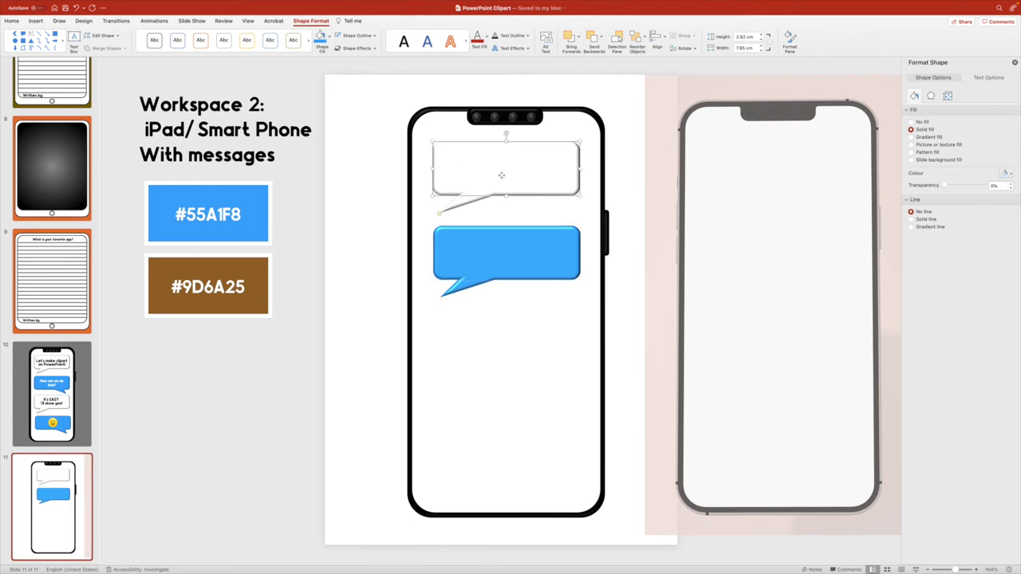
left_click(477, 260)
left_click_drag(440, 299, 572, 296)
left_click(631, 299)
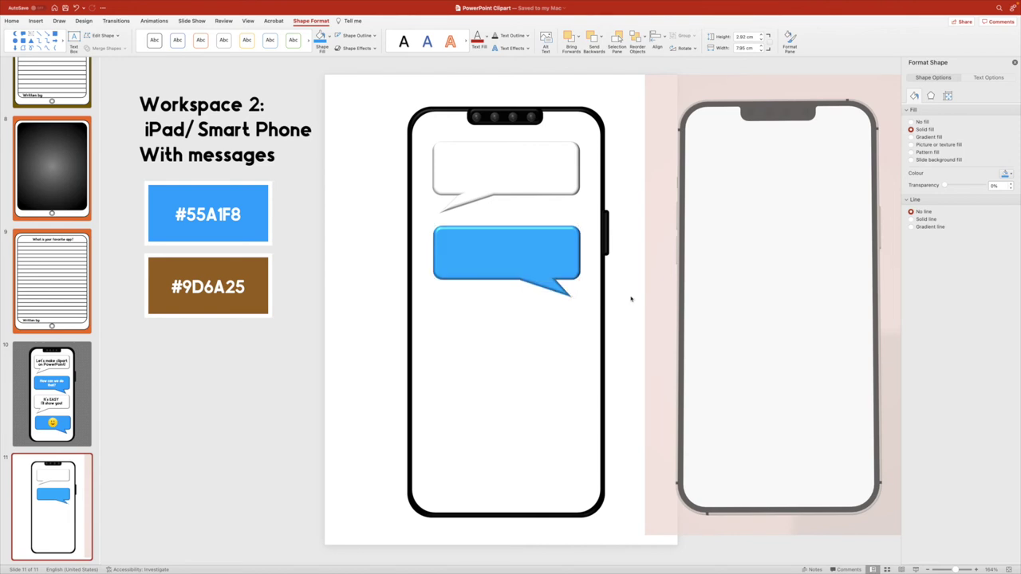
Add copies of the white and blue bubbles below, making four alternating bubbles.
left_click(531, 162)
left_click_drag(532, 162, 529, 319)
left_click(508, 244)
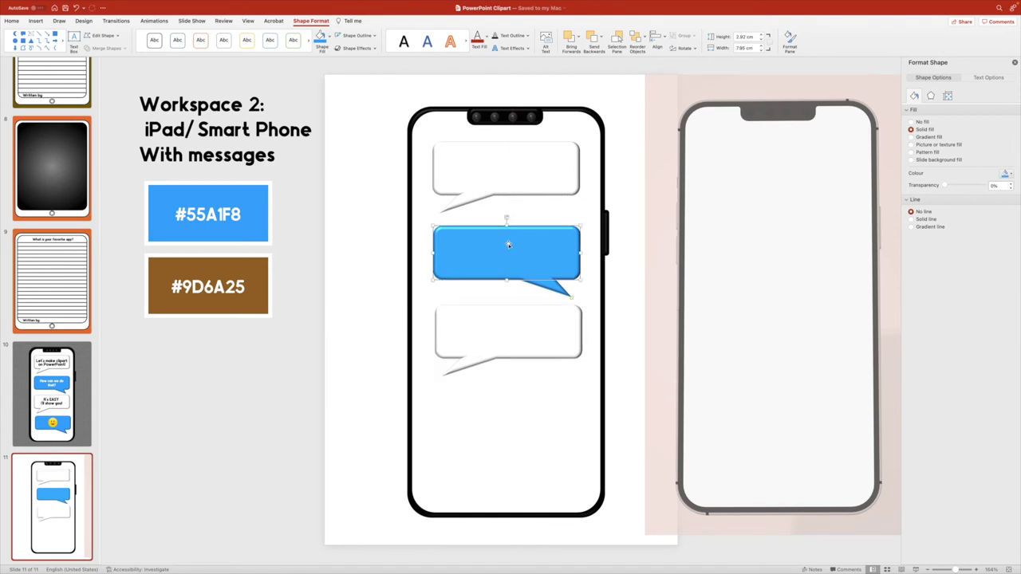
left_click_drag(508, 245, 513, 408)
Space the bottom bubble evenly with smart guides, then select all four bubbles.
left_click_drag(625, 465, 422, 131)
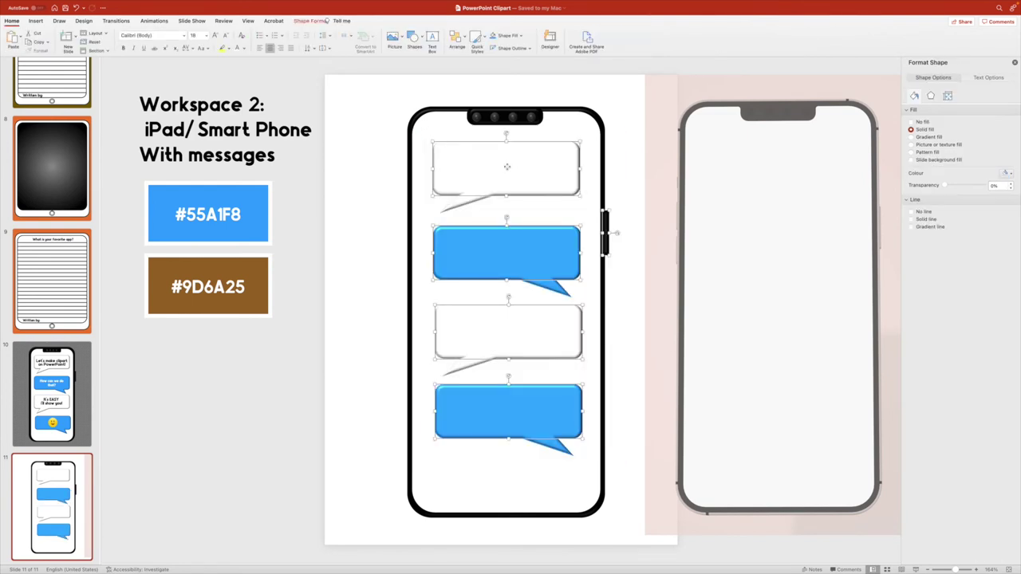
left_click(535, 420)
left_click_drag(536, 417, 515, 448)
left_click(511, 344, "shift")
left_click(508, 262, "shift")
left_click(513, 171, "shift")
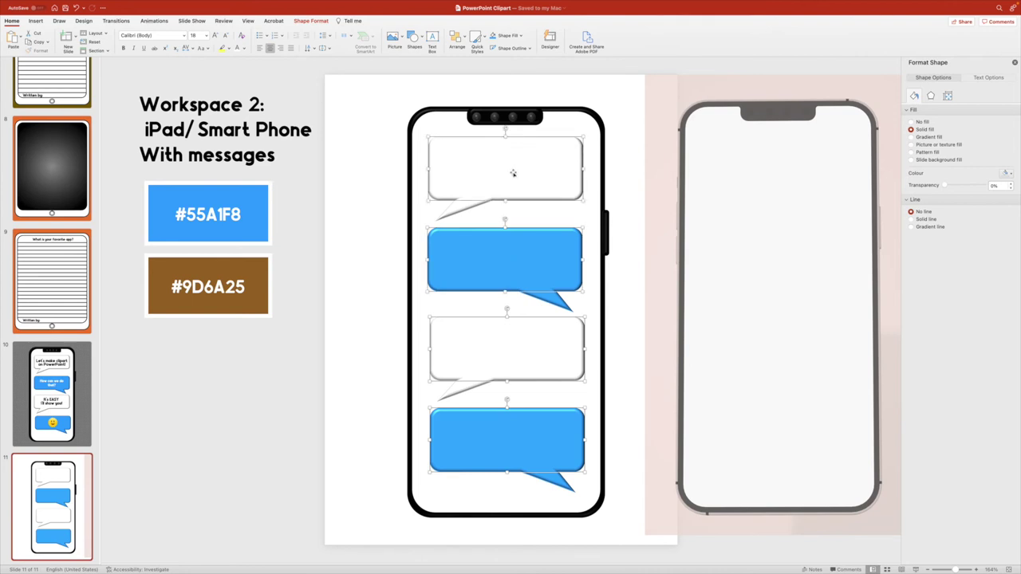
Align the four bubbles' left edges using Shape Format > Align.
left_click(304, 20)
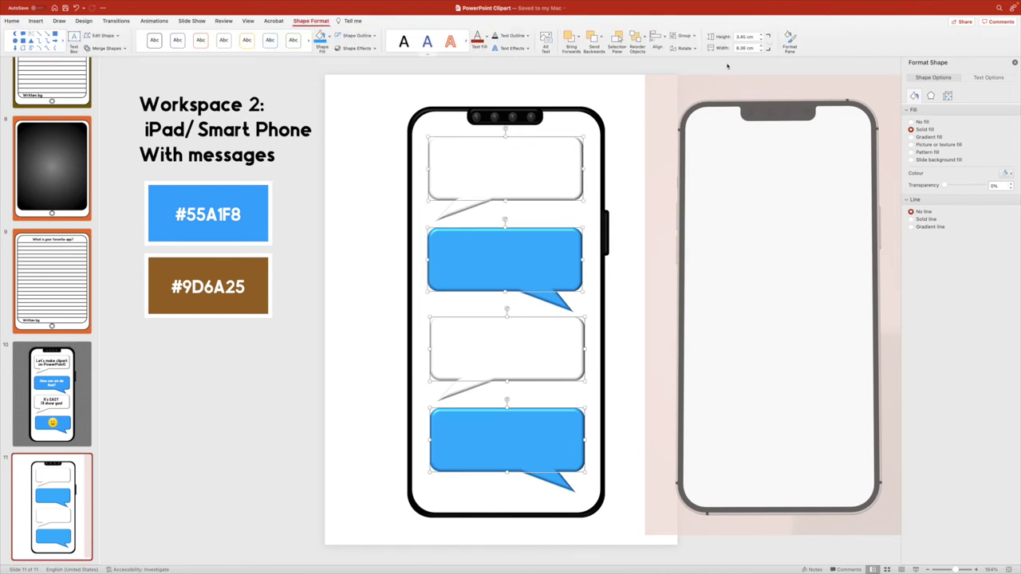
left_click(656, 38)
left_click(694, 60)
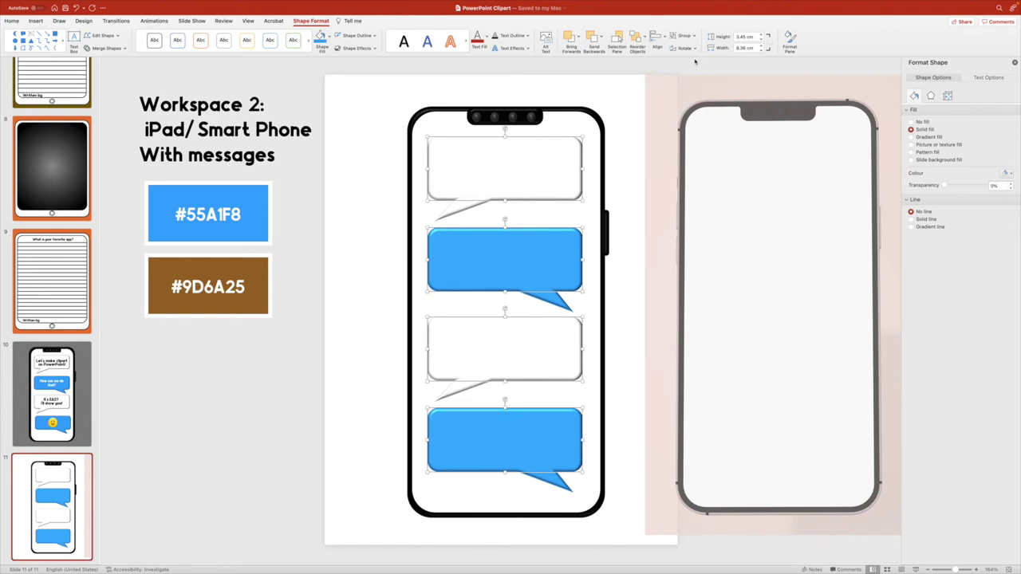
left_click(656, 39)
left_click(694, 79)
Centre the bubbles horizontally within the phone frame with Align Center.
left_click(569, 117, "shift")
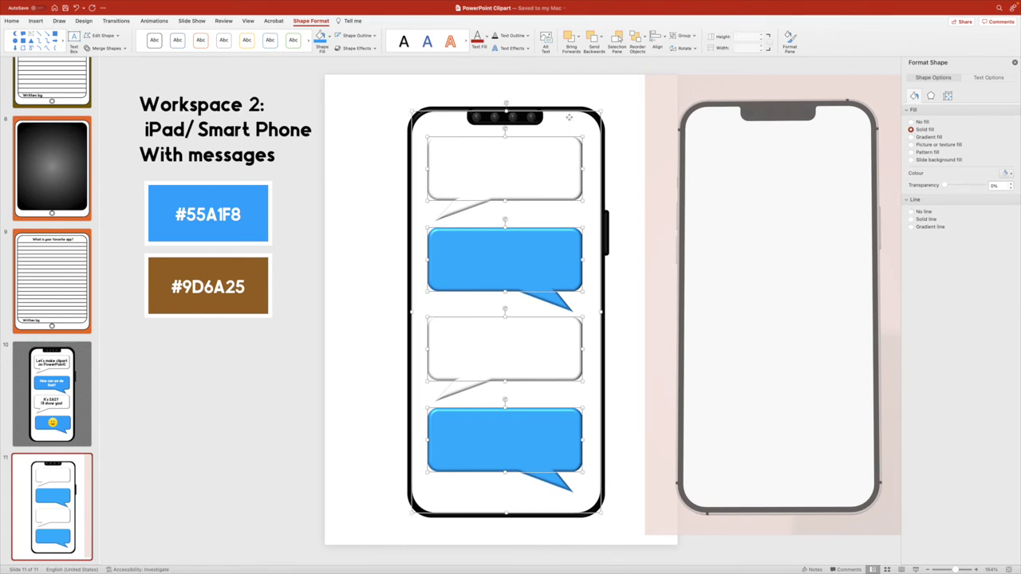
left_click(663, 38)
left_click(685, 70)
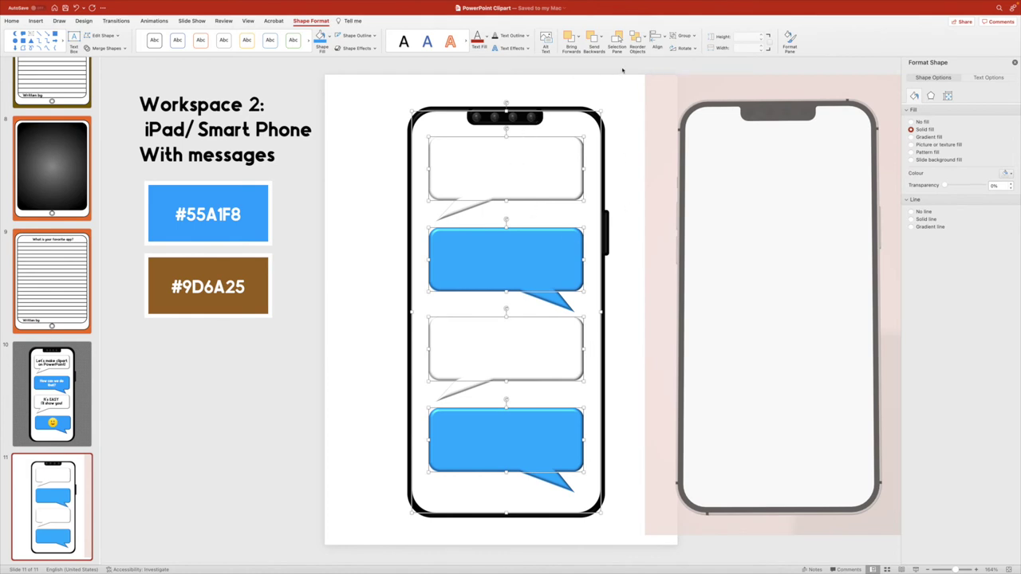
left_click(615, 86)
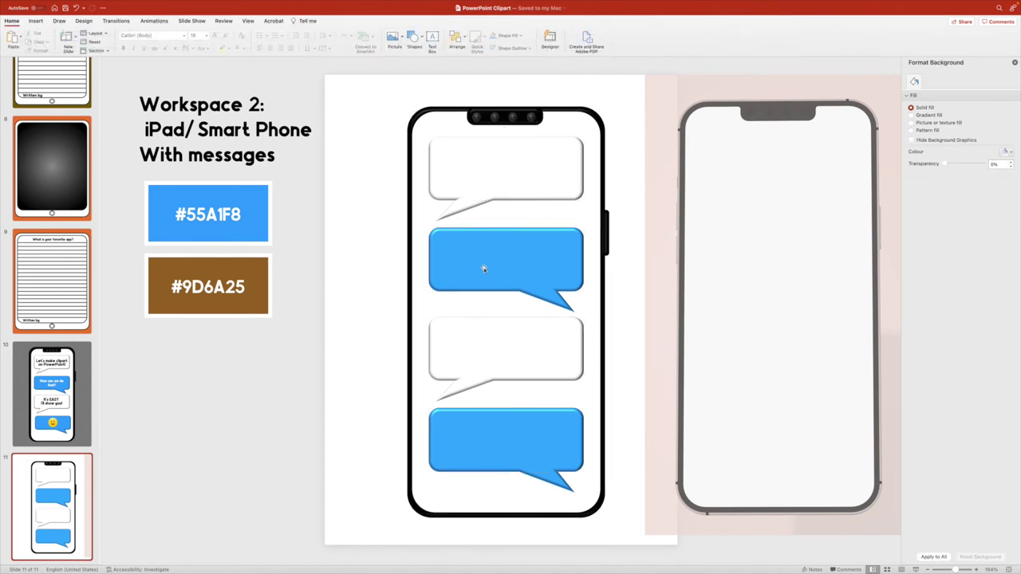
Add a text box reading 'Hello there!' and move it into the top white bubble.
left_click(35, 21)
left_click(169, 39)
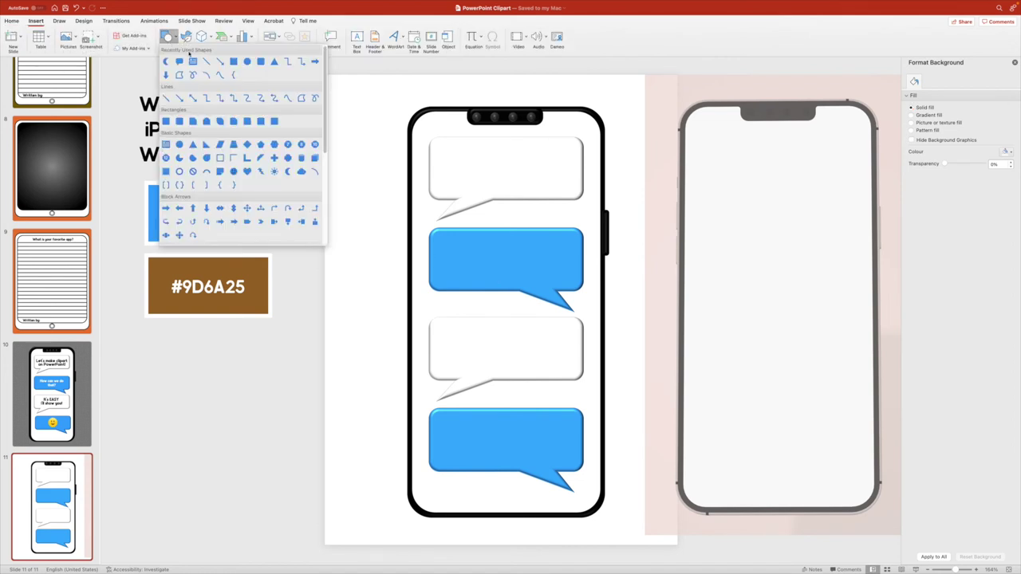
left_click(166, 157)
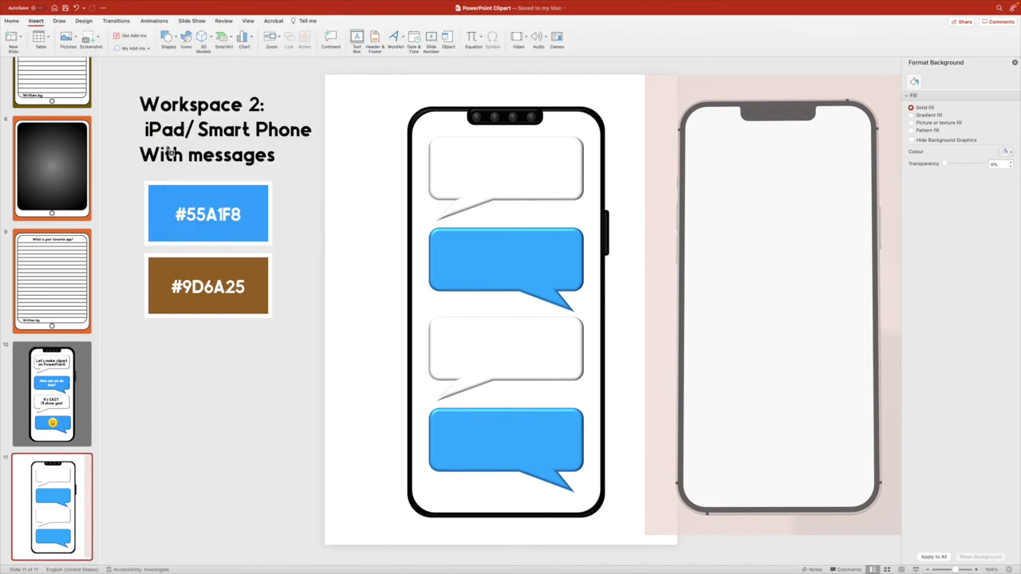
left_click(346, 97)
type("Hello ")
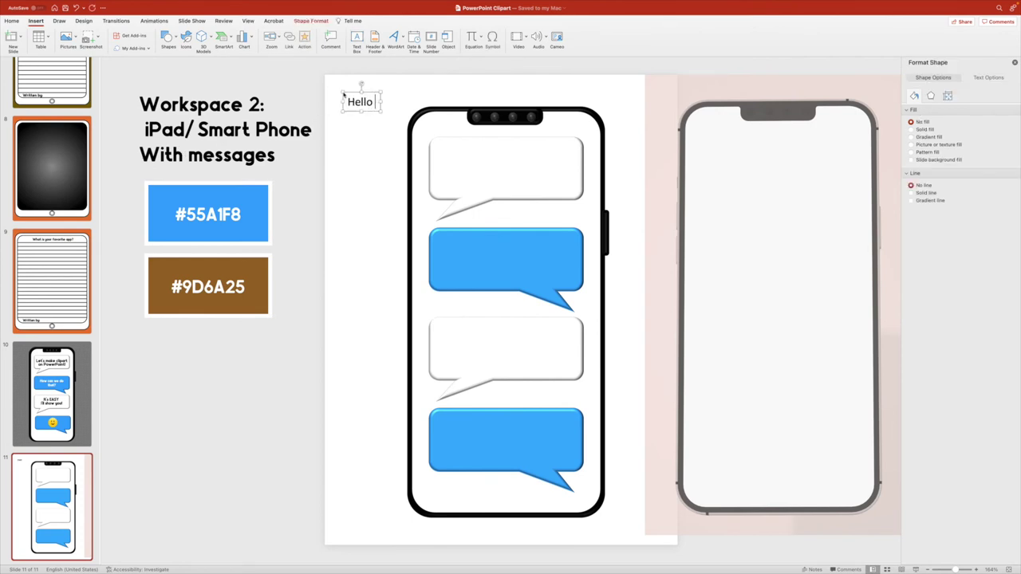
type("there!")
left_click_drag(343, 93, 455, 165)
Enlarge the 'Hello there!' font twice, widen its box, and copy it into the blue bubble.
left_click(12, 21)
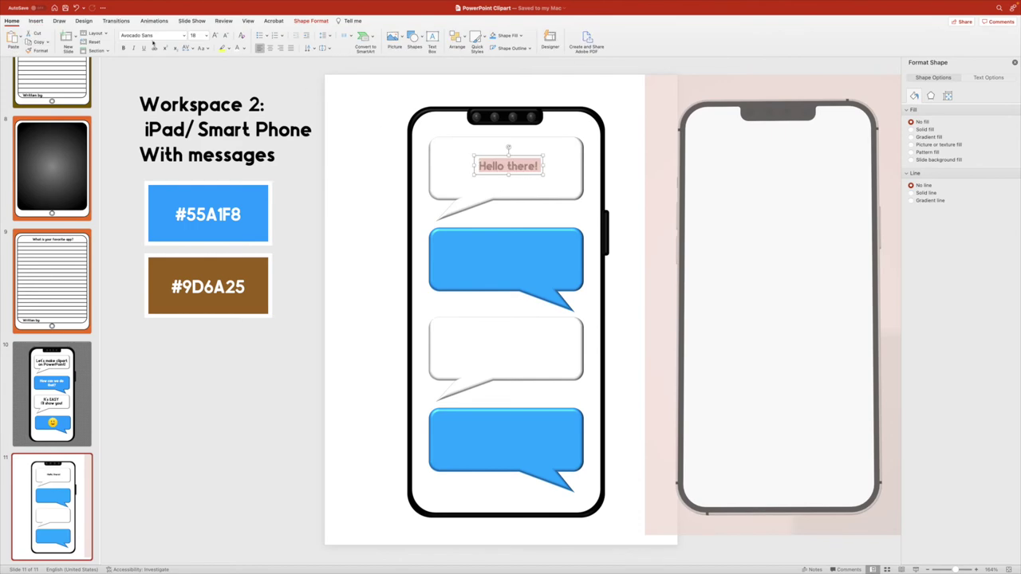
left_click(216, 36)
left_click(216, 36)
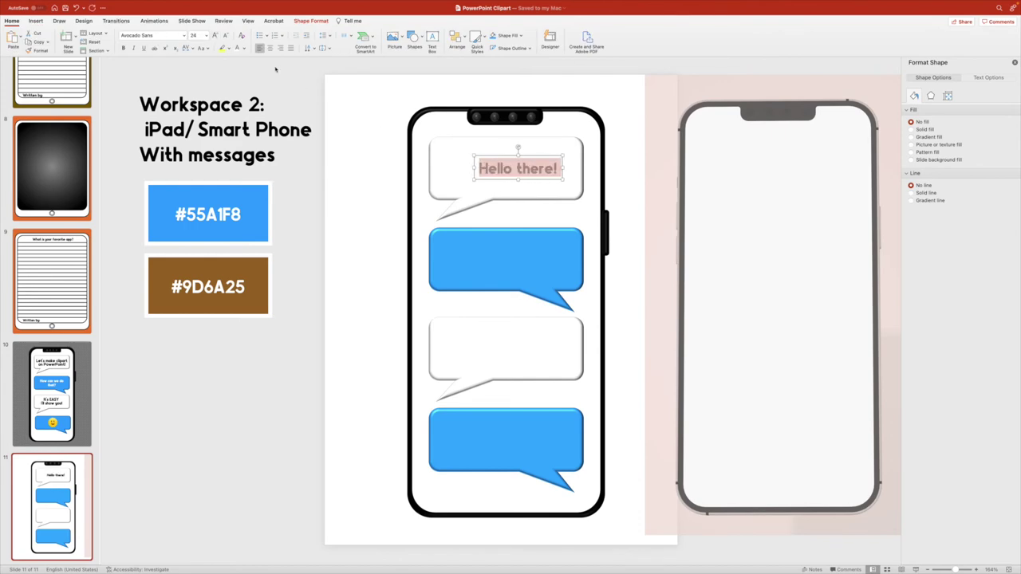
left_click_drag(551, 181, 587, 199)
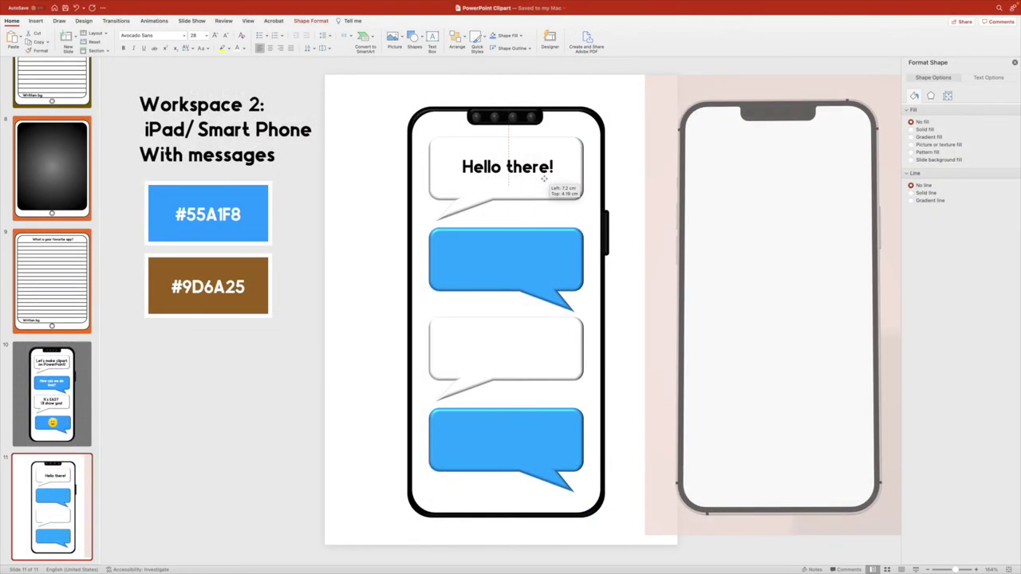
left_click_drag(533, 202, 539, 295)
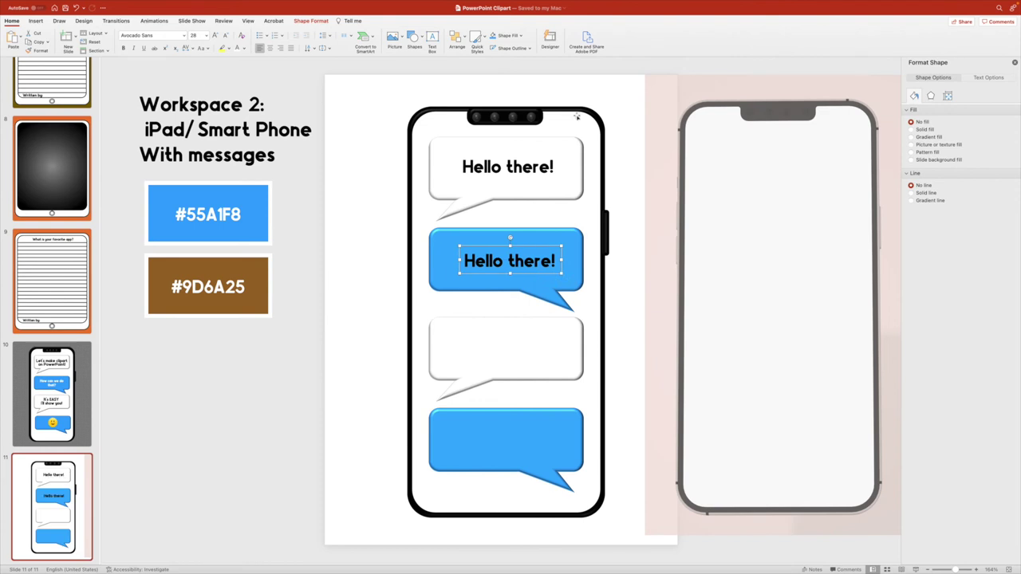
left_click(589, 70)
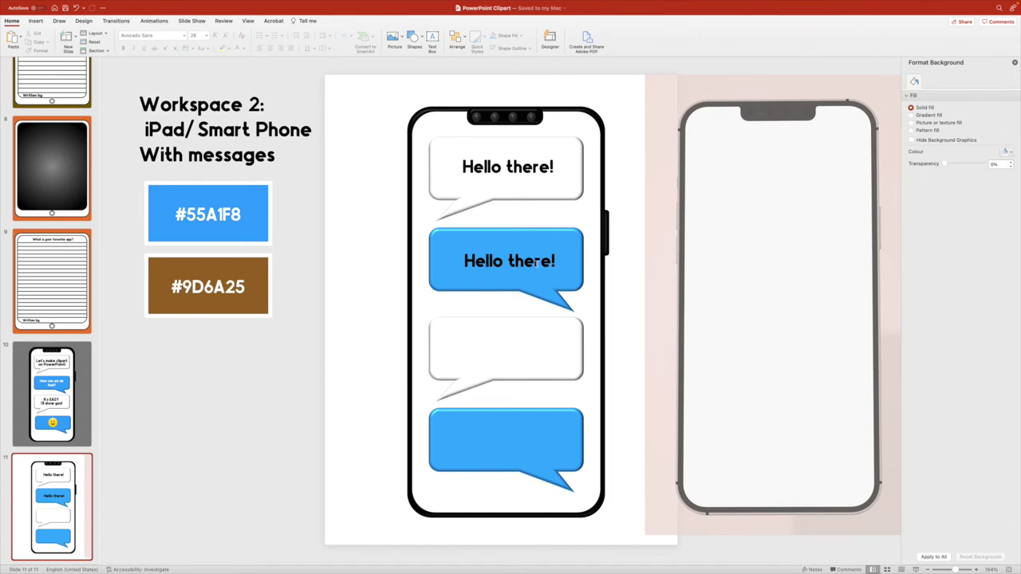
Look at slide 10's smiley emoji, then return to slide 11's Workspace 2 phone.
left_click(59, 407)
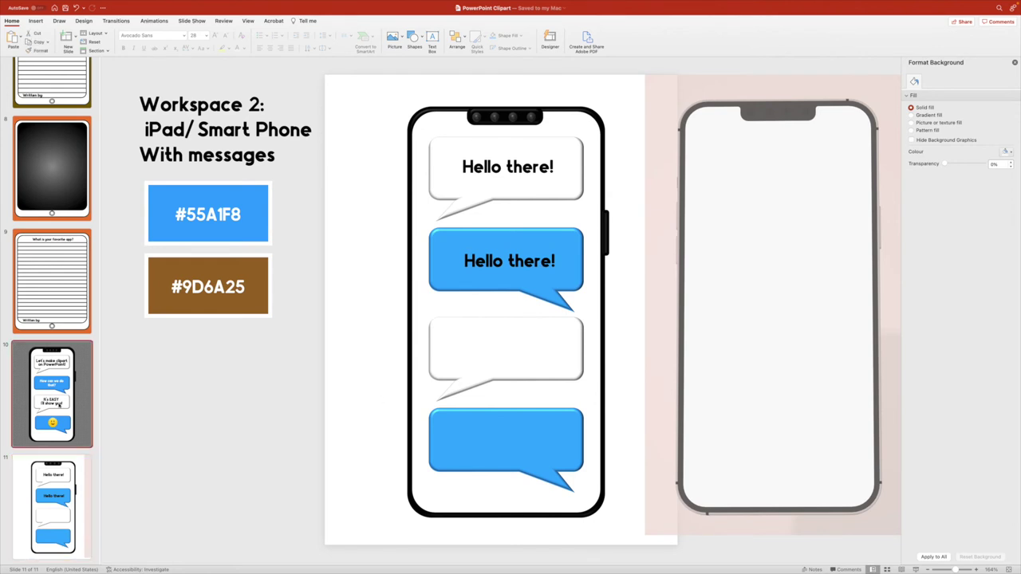
left_click(512, 431)
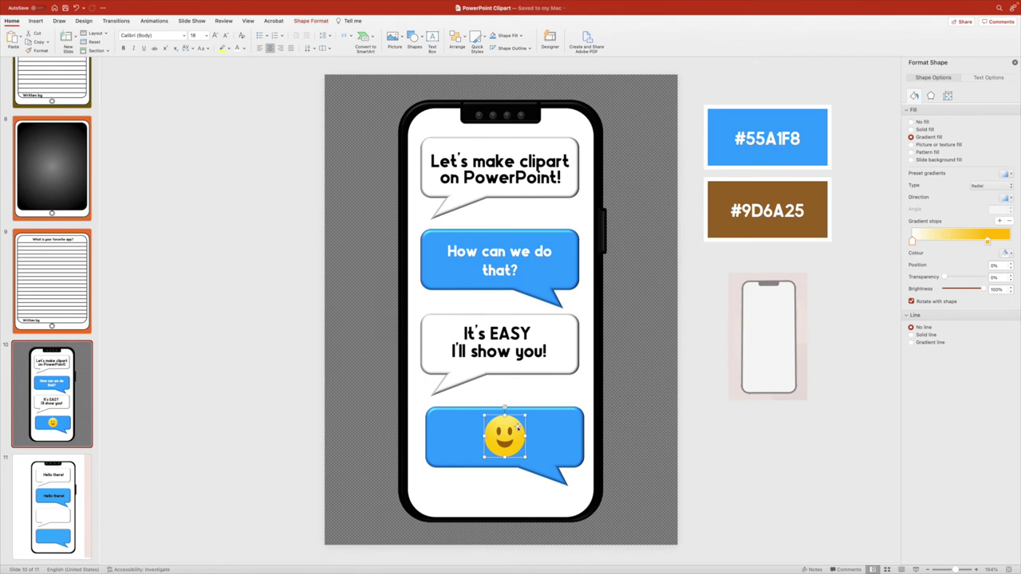
left_click(61, 482)
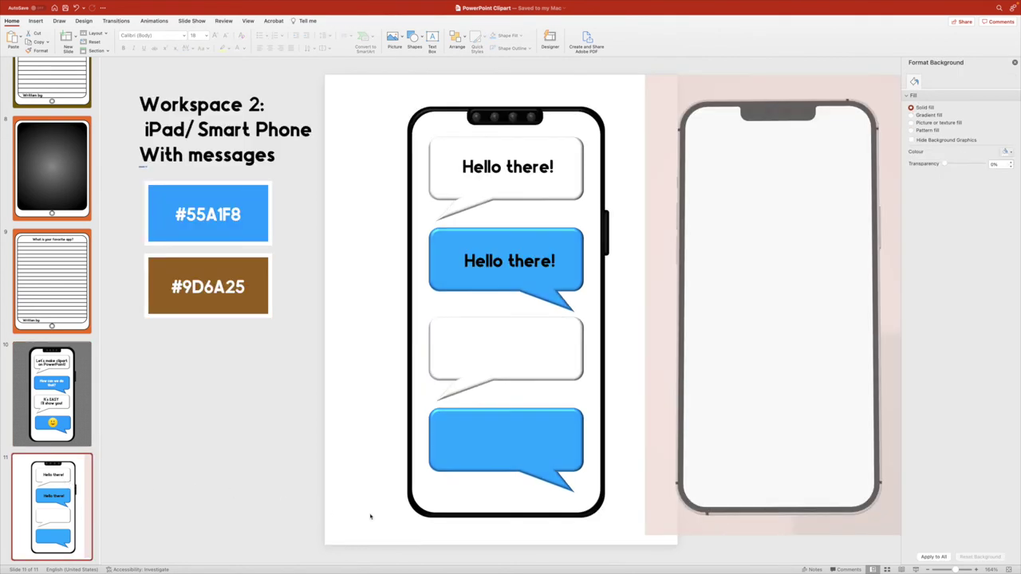
Draw an oval circle on the bottom blue bubble.
left_click(35, 21)
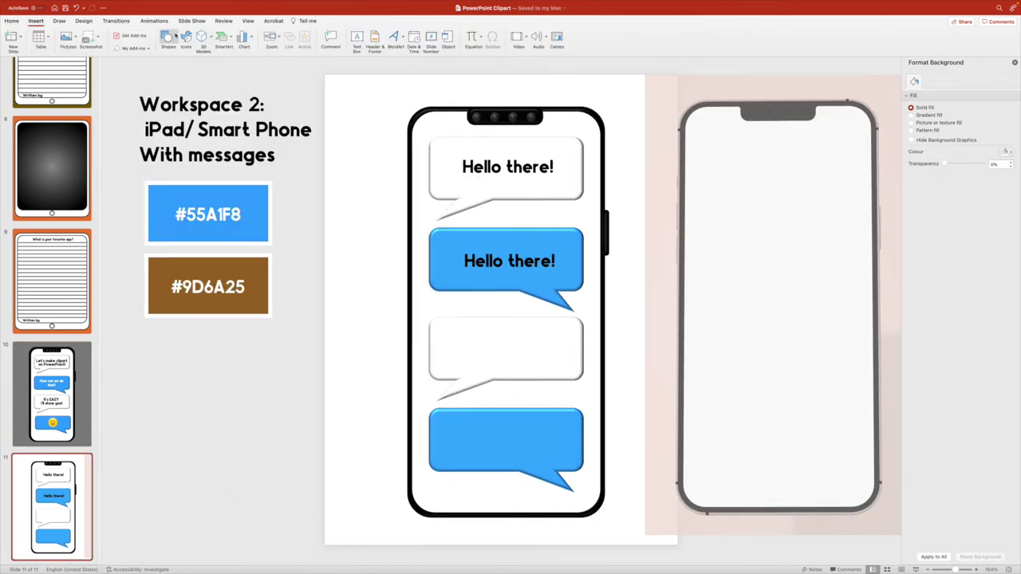
left_click(175, 36)
left_click(178, 144)
left_click_drag(490, 421, 531, 461)
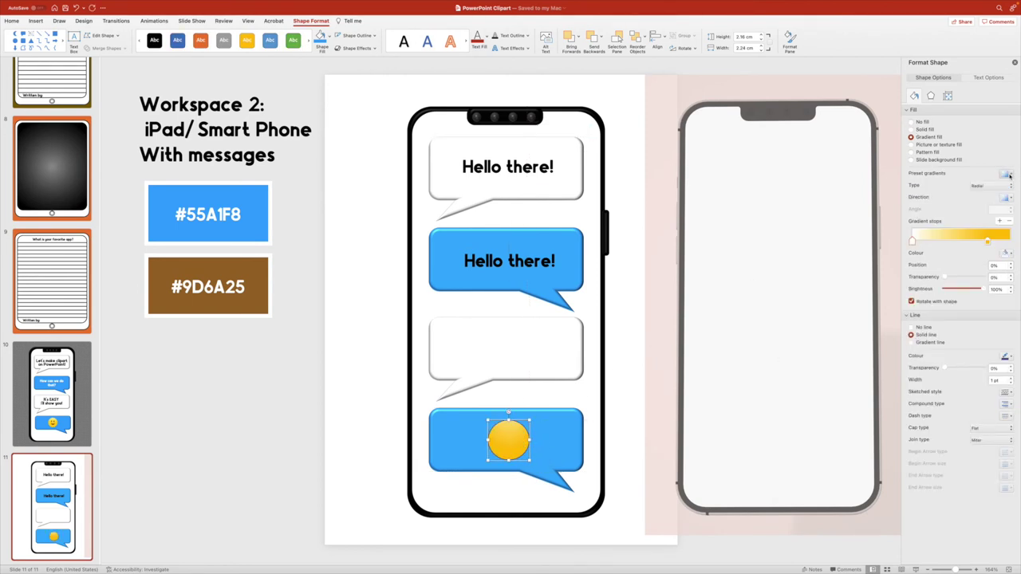
Give the circle the Top Spotlight - Accent 4 yellow gradient and no outline.
left_click(1010, 174)
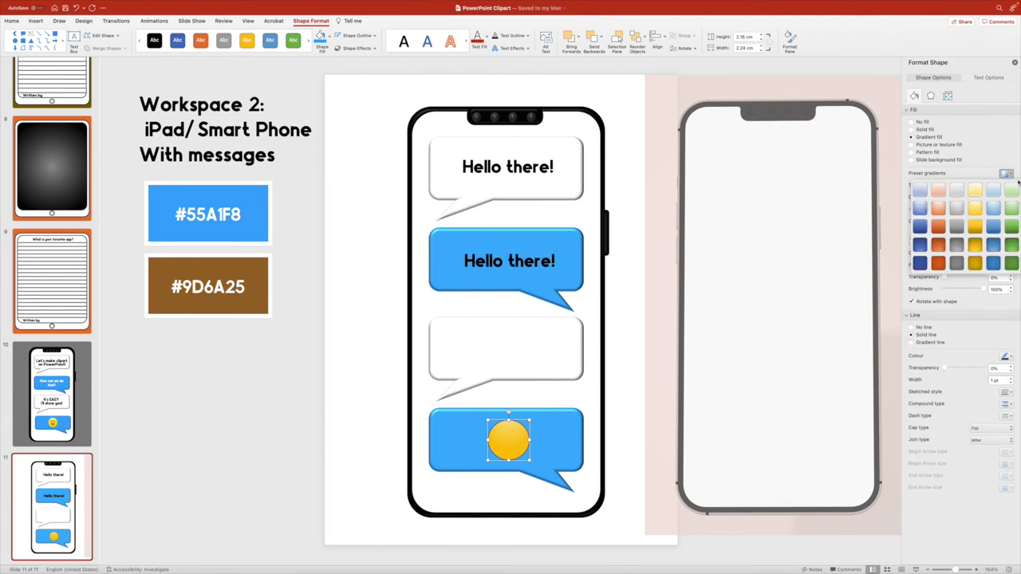
left_click(974, 209)
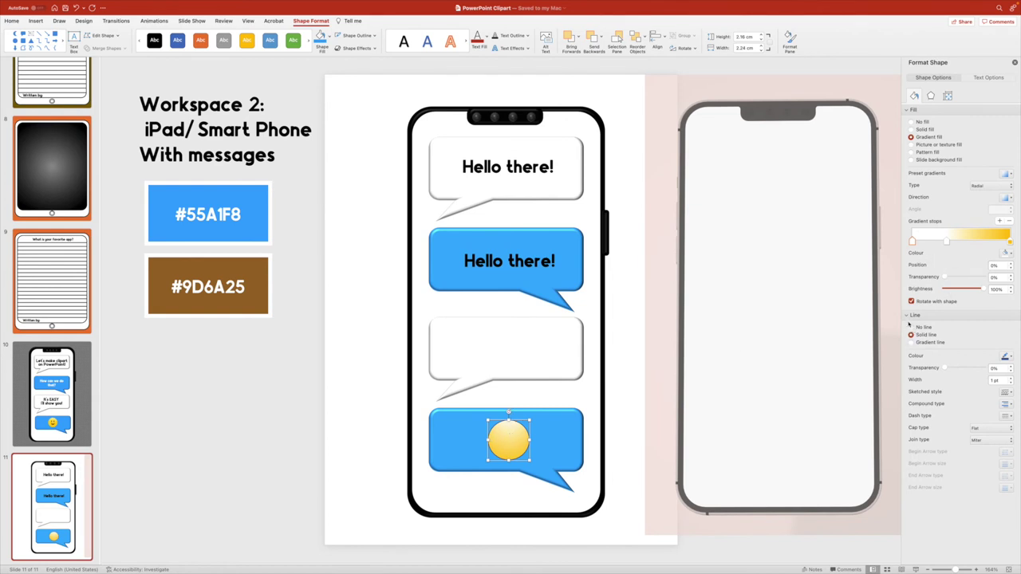
left_click(911, 327)
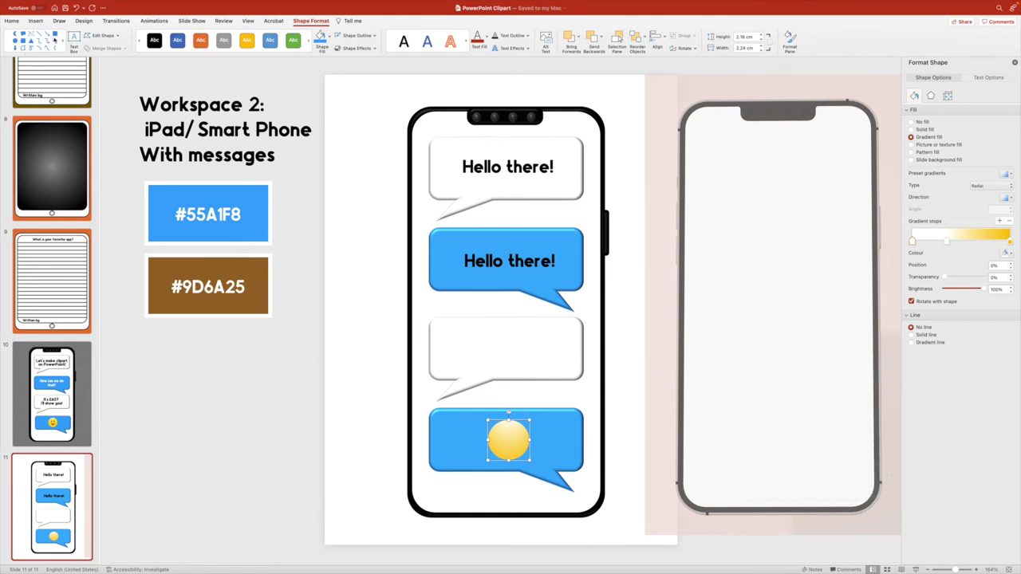
left_click(45, 51)
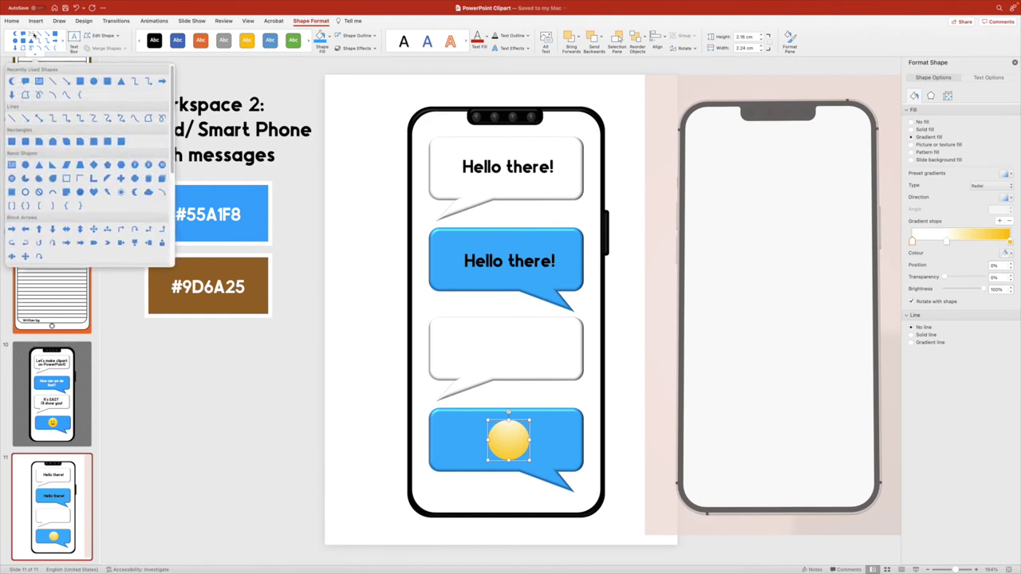
left_click(25, 165)
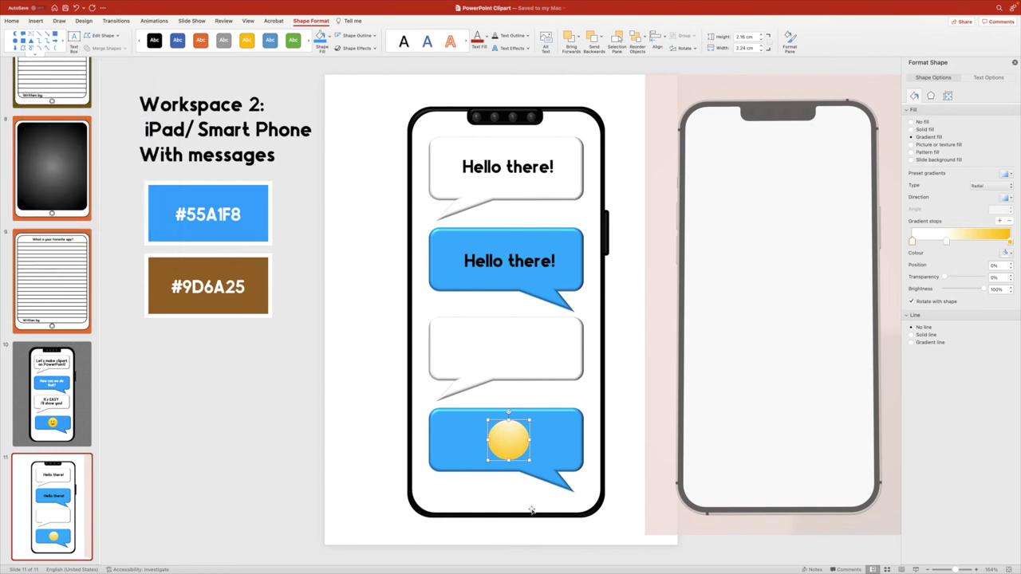
left_click(347, 332)
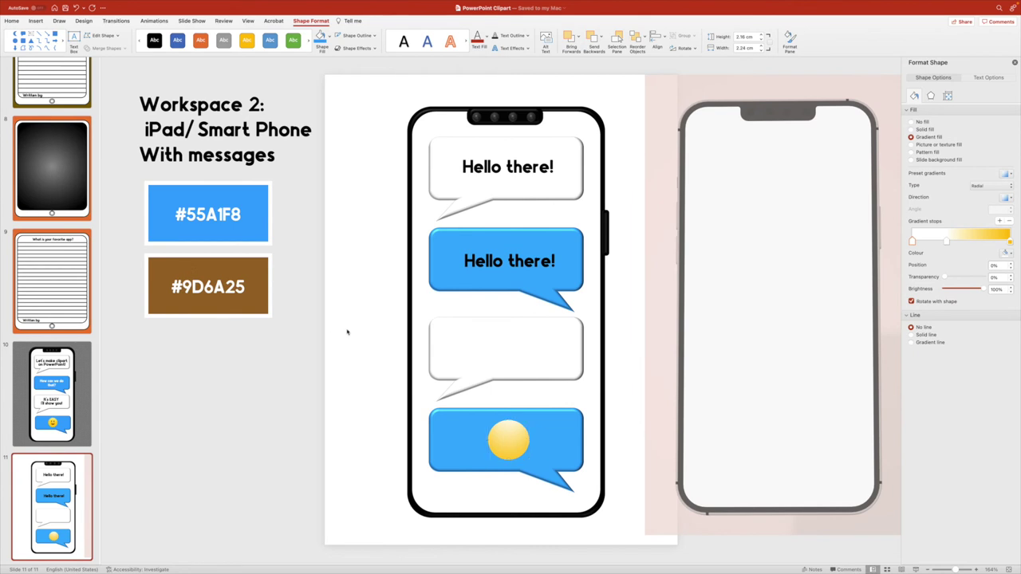
Draw a small oval eye and fill it with #9D6A25 brown using the eyedropper.
left_click(15, 33)
left_click_drag(499, 428, 505, 439)
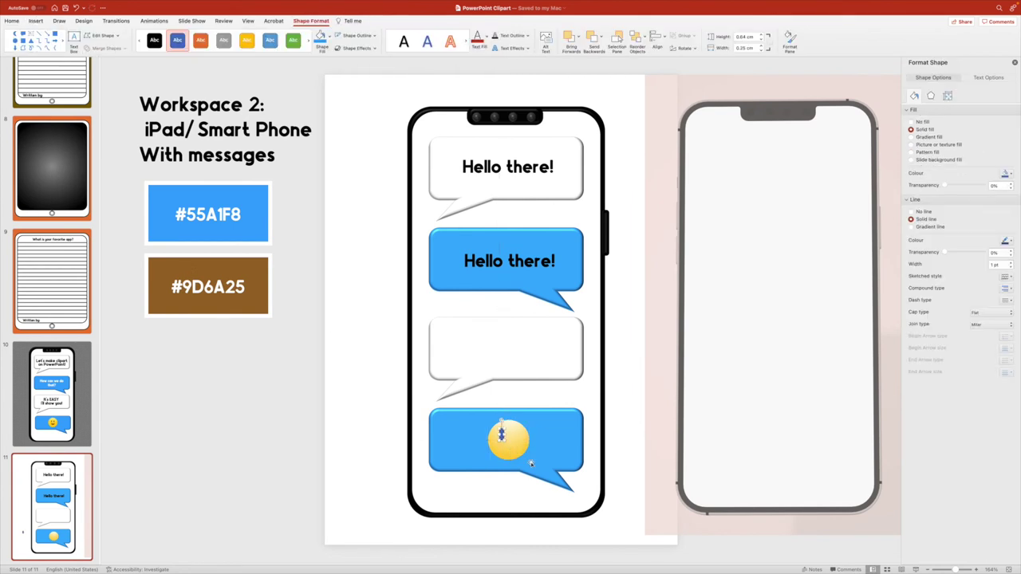
left_click(328, 36)
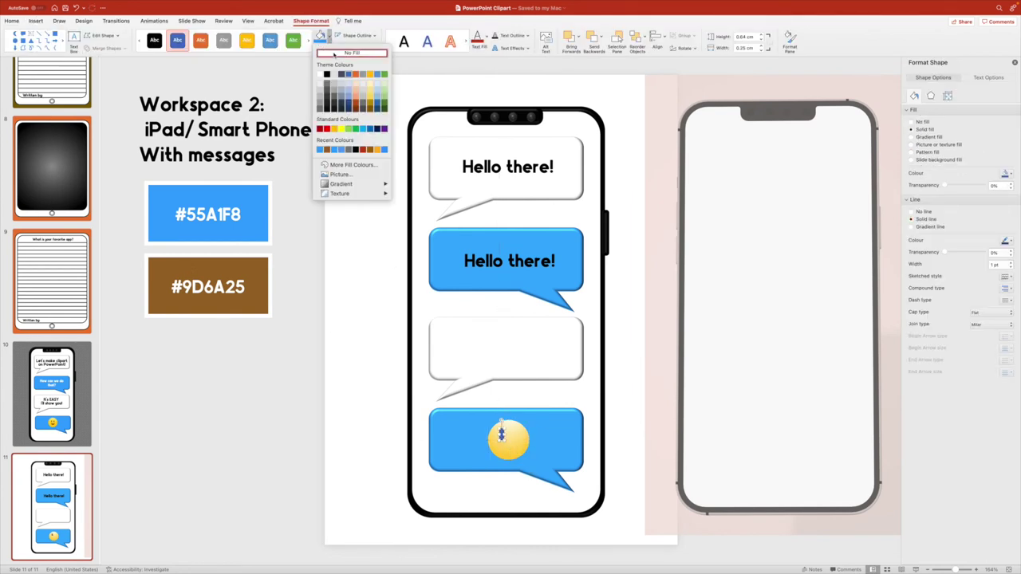
left_click(357, 165)
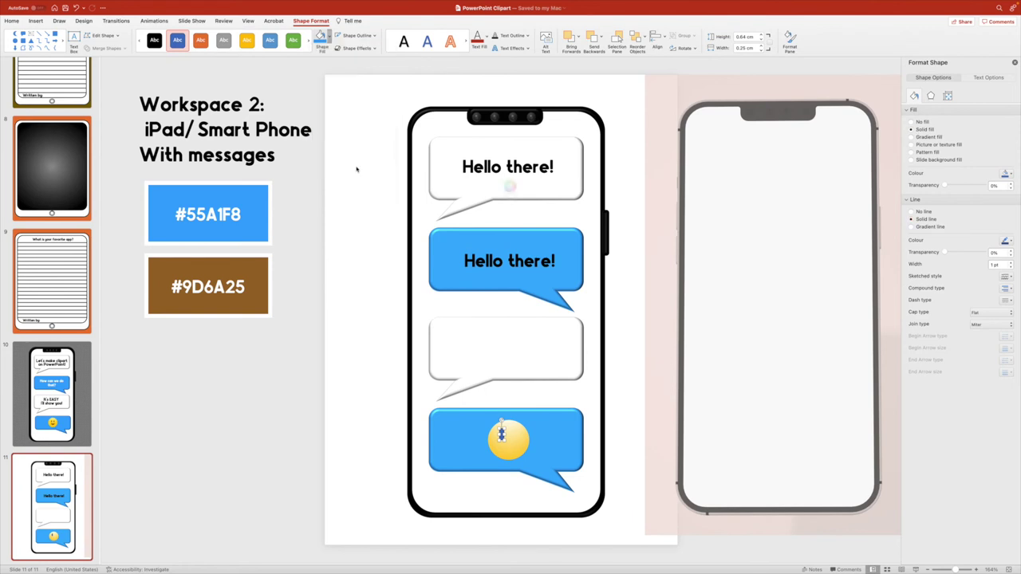
left_click(483, 257)
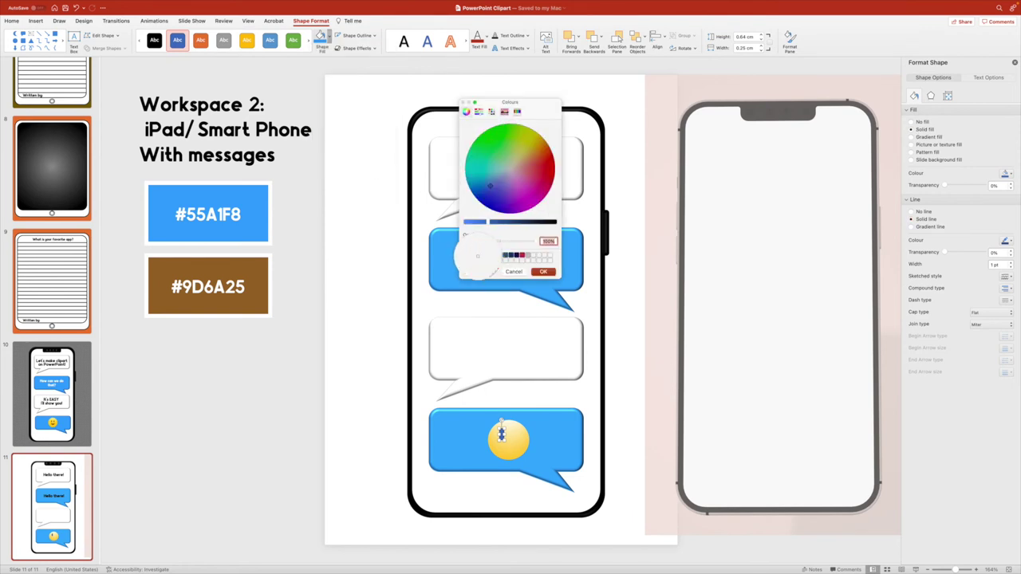
left_click(242, 268)
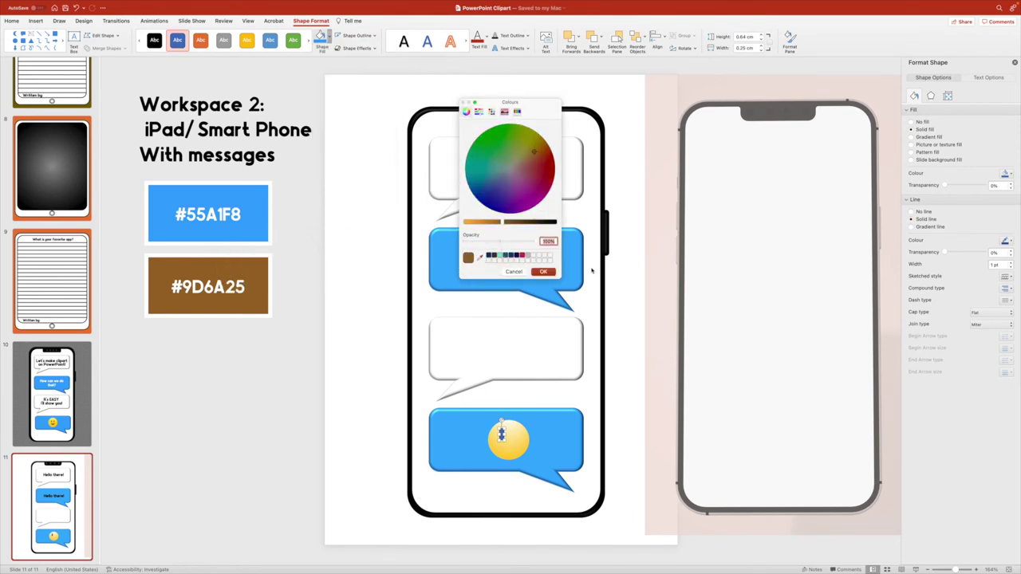
left_click(544, 272)
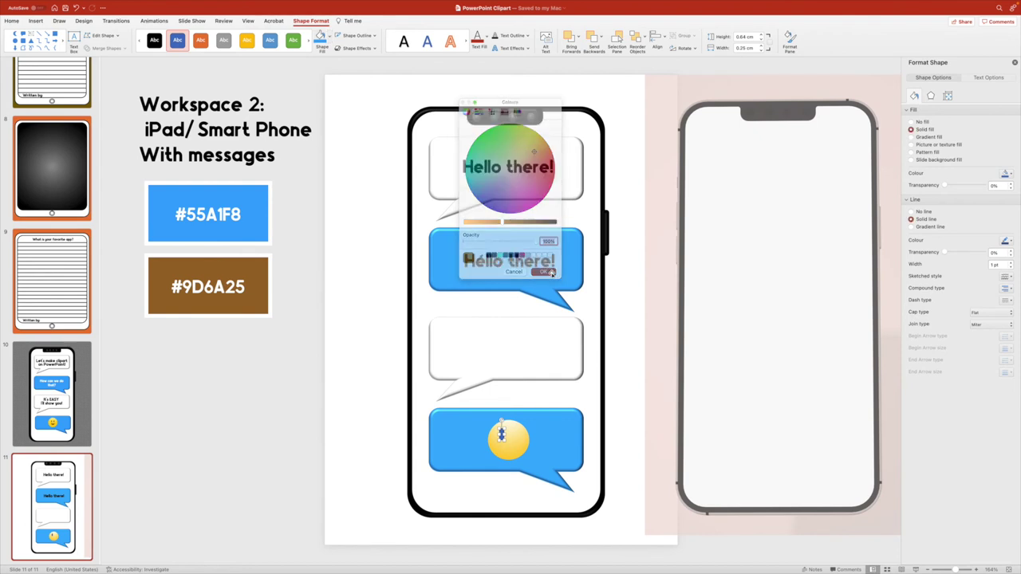
Remove the eye's outline, shorten it, and align both eyes along their tops.
left_click(373, 37)
left_click(355, 51)
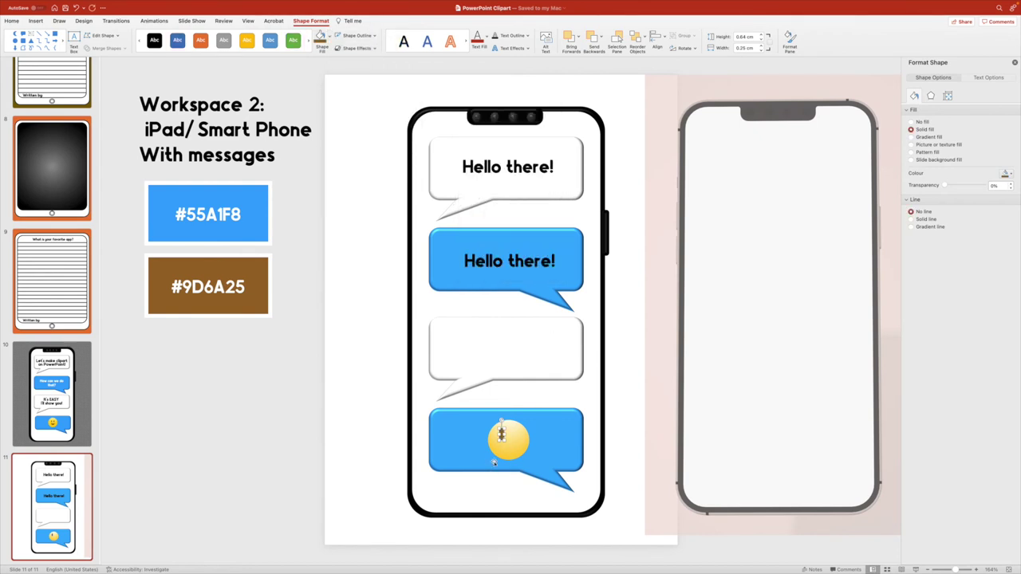
left_click_drag(503, 443, 515, 433)
left_click(503, 434, "shift")
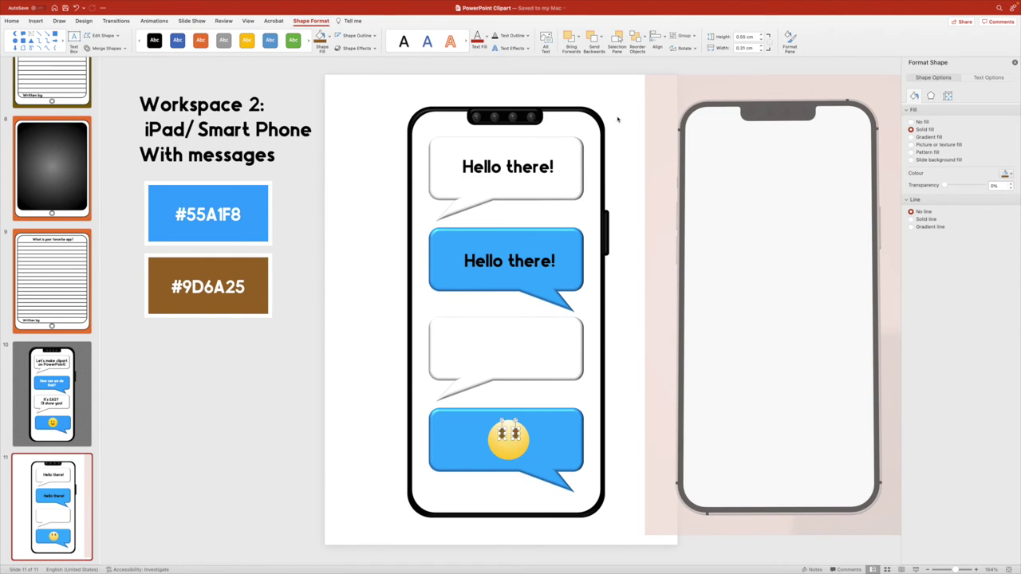
left_click(654, 37)
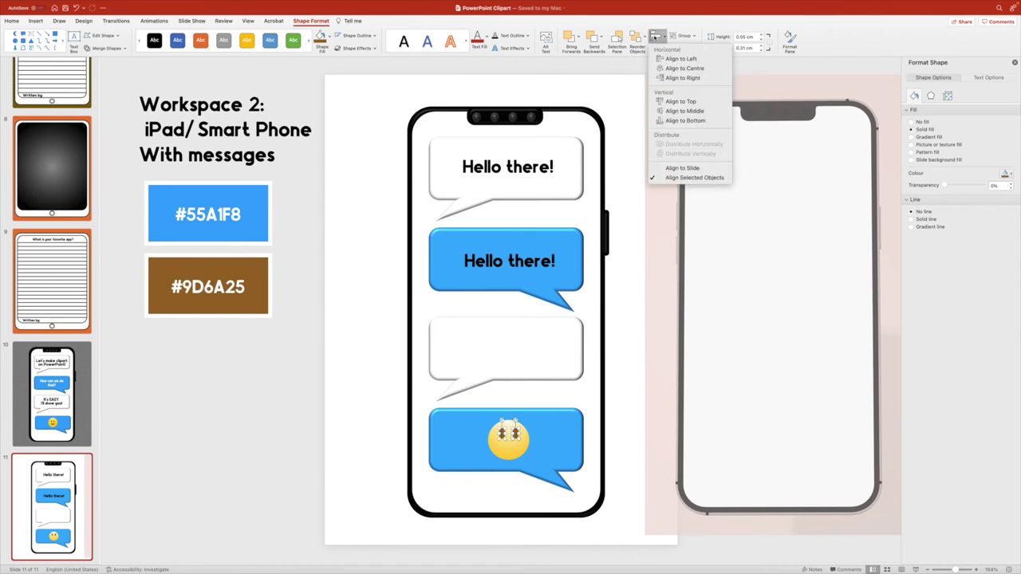
left_click(693, 102)
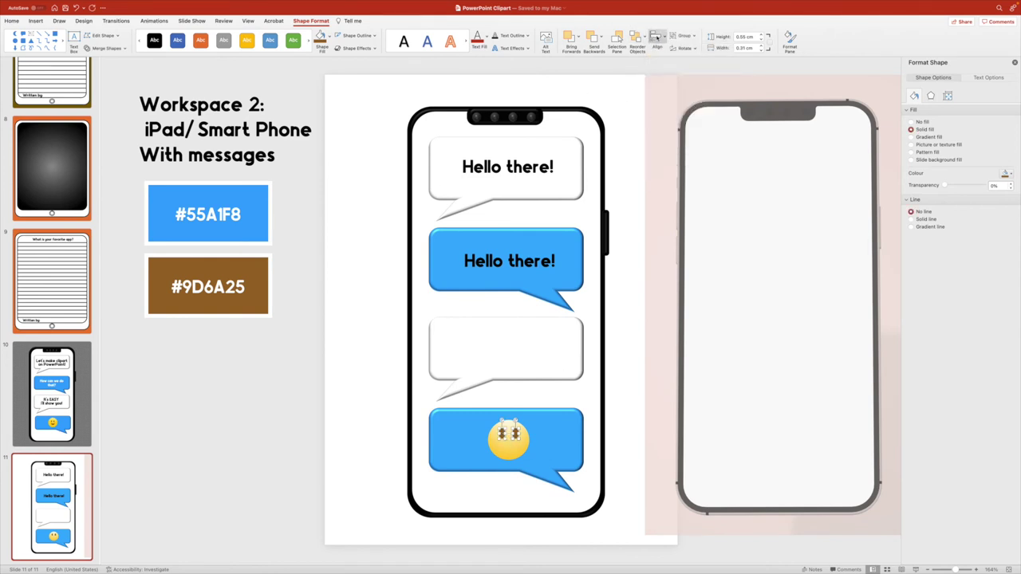
left_click(310, 72)
Draw a Moon shape beside the phone, rotated to about 279° and widened into a half-circle.
left_click(35, 20)
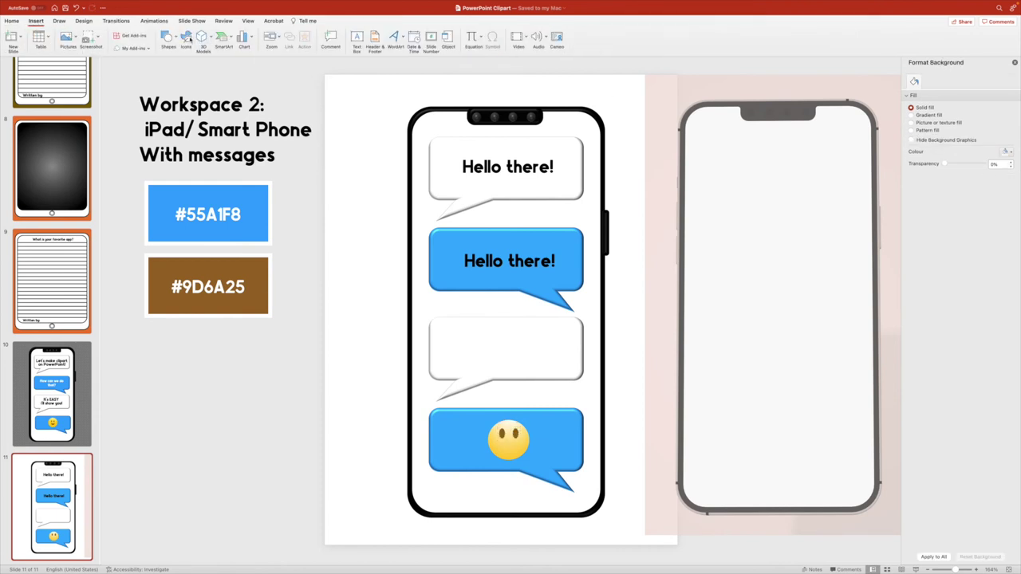
left_click(168, 37)
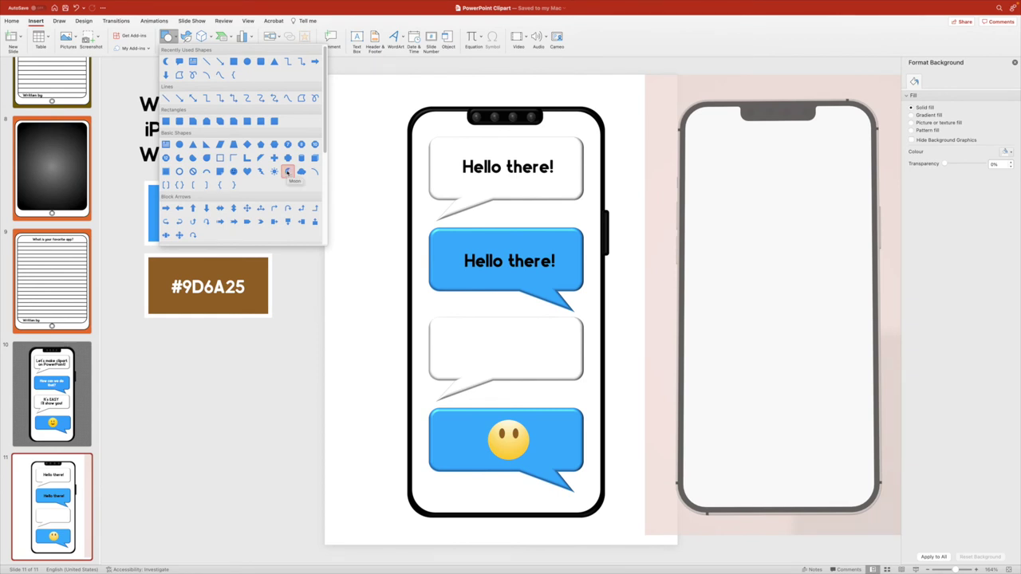
left_click(288, 171)
left_click_drag(336, 363, 368, 414)
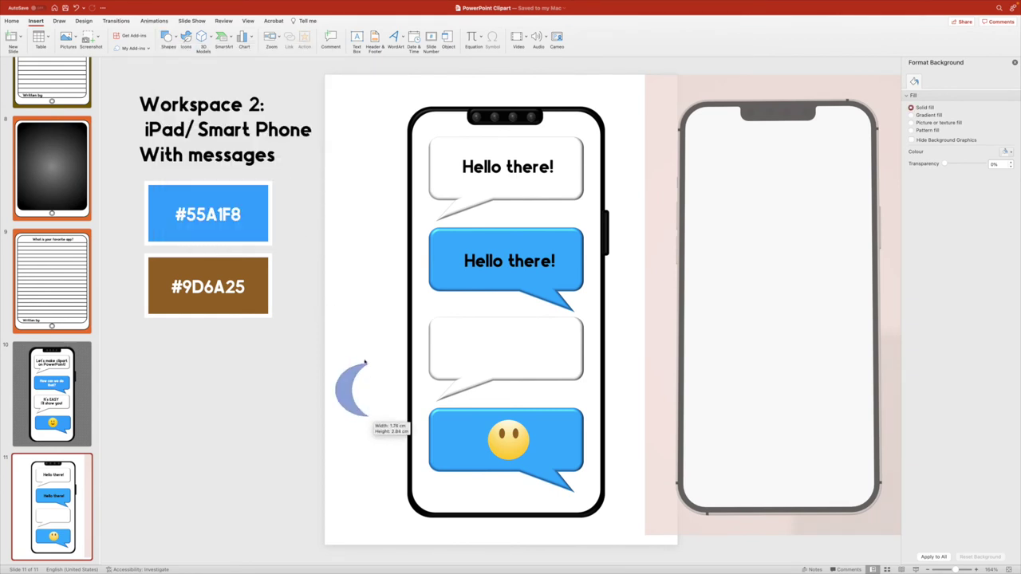
left_click_drag(352, 354, 319, 387)
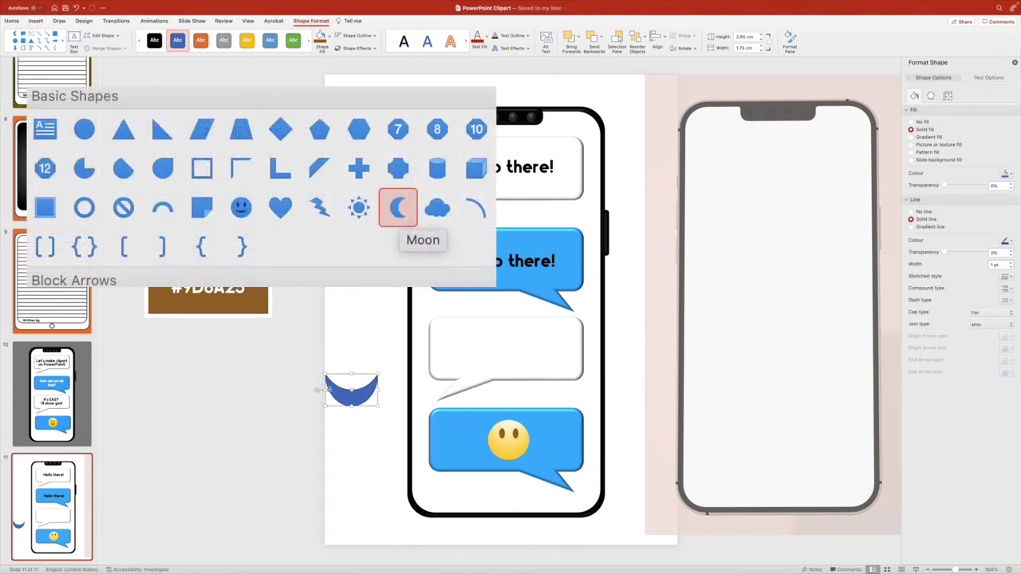
mouse_move(350, 392)
left_mouse_down()
mouse_move(352, 378)
mouse_move(353, 398)
mouse_move(363, 390)
left_mouse_up()
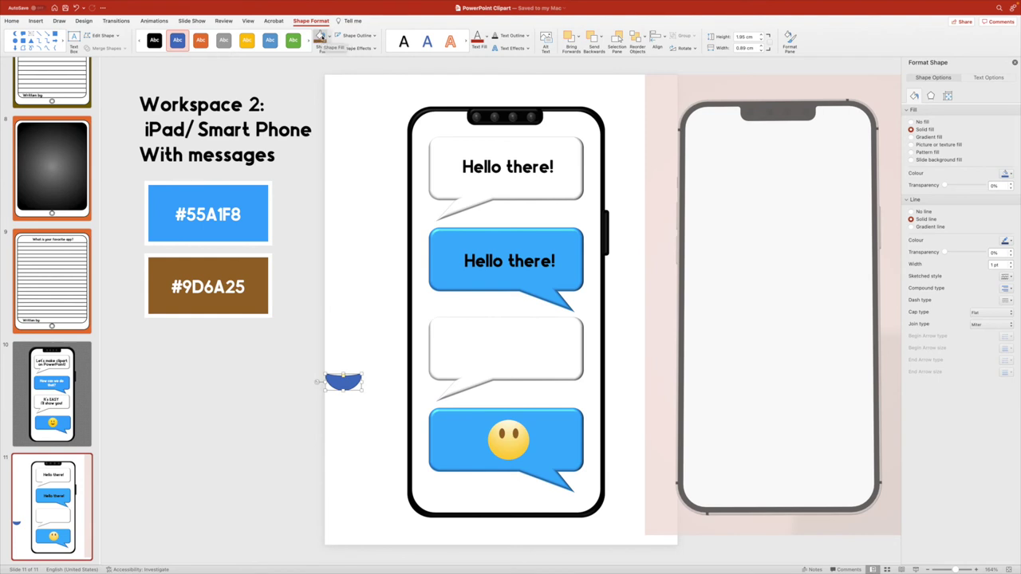
Fill the moon brown without outline, then move and resize it onto the face as a mouth.
left_click(318, 36)
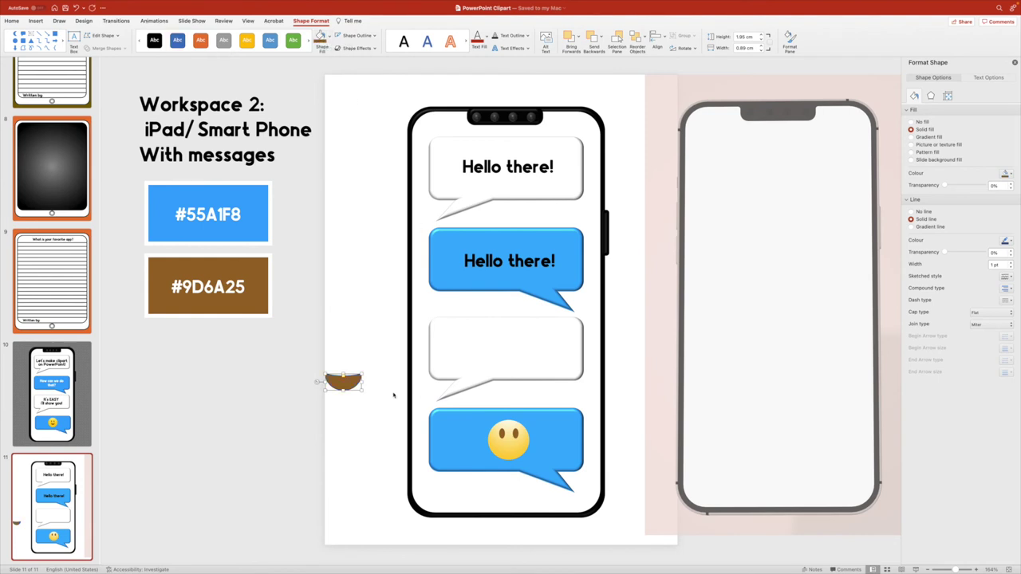
left_click(329, 38)
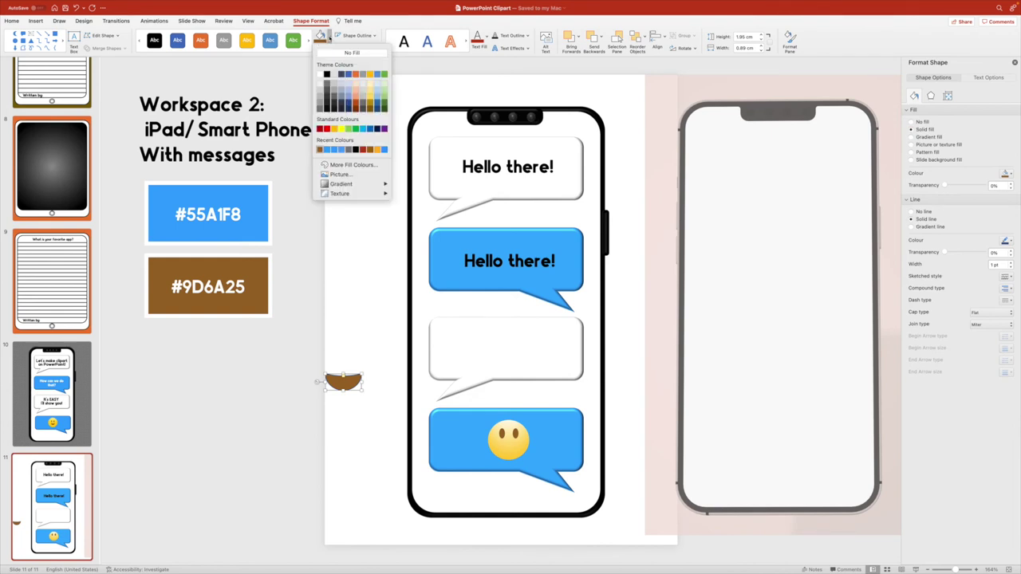
left_click(367, 37)
left_click(372, 36)
left_click(351, 50)
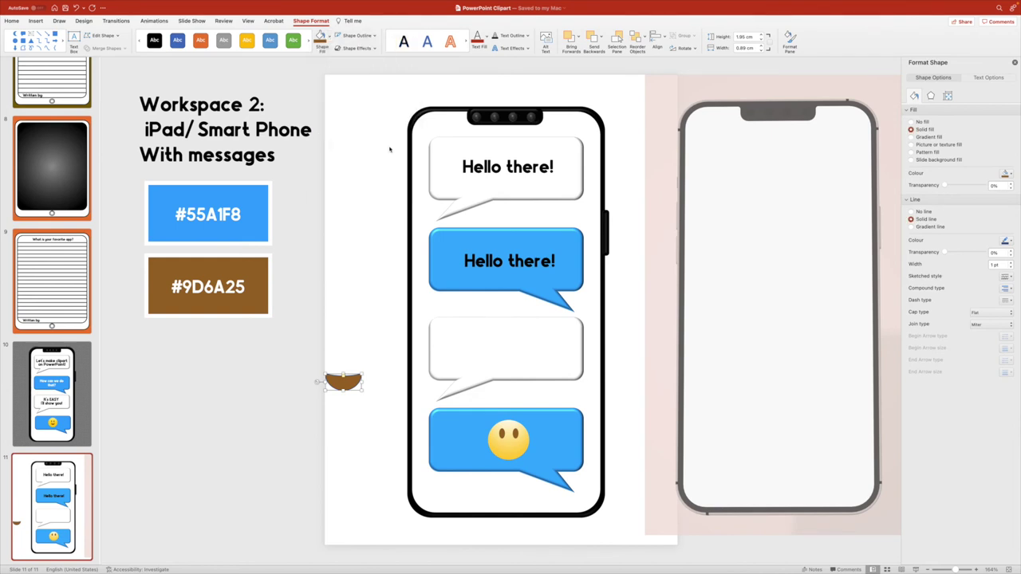
left_click_drag(343, 384, 508, 438)
mouse_move(520, 452)
left_mouse_down()
mouse_move(516, 459)
mouse_move(530, 461)
mouse_move(512, 450)
left_mouse_up()
Make the face's gradient stop a darker orange and move the stops to 67% and 17%.
left_click(499, 429)
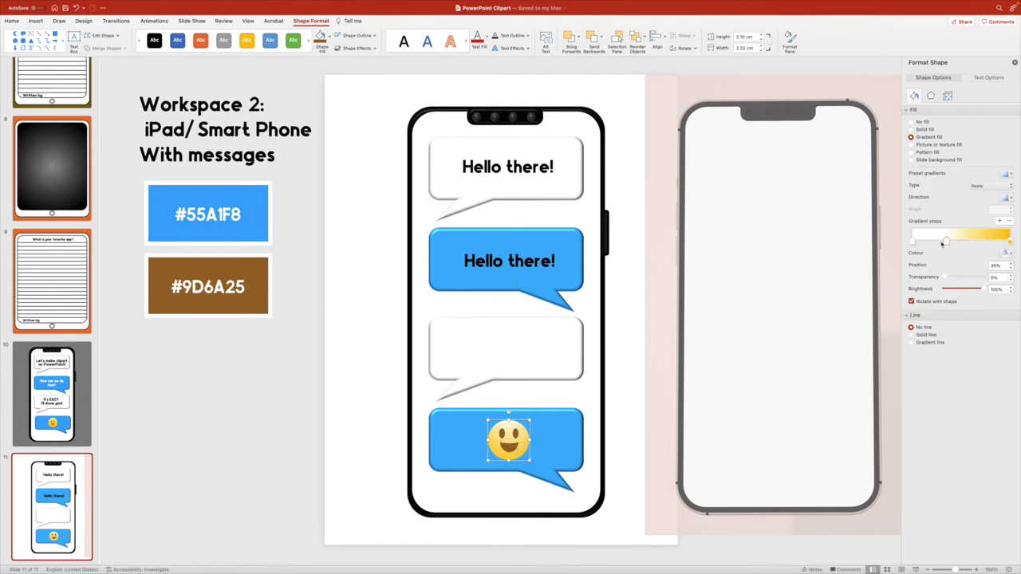
left_click(1010, 254)
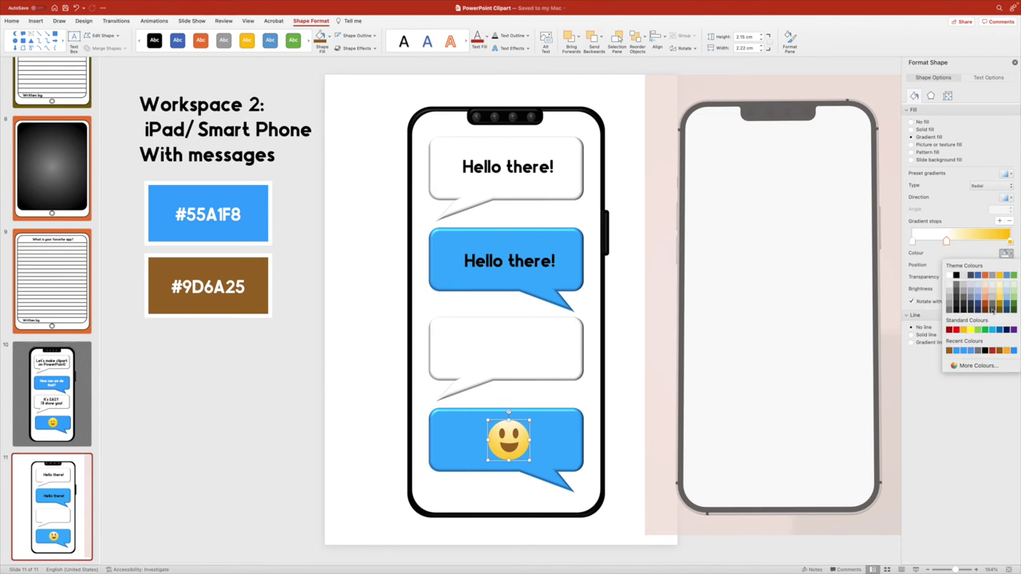
left_click(1005, 349)
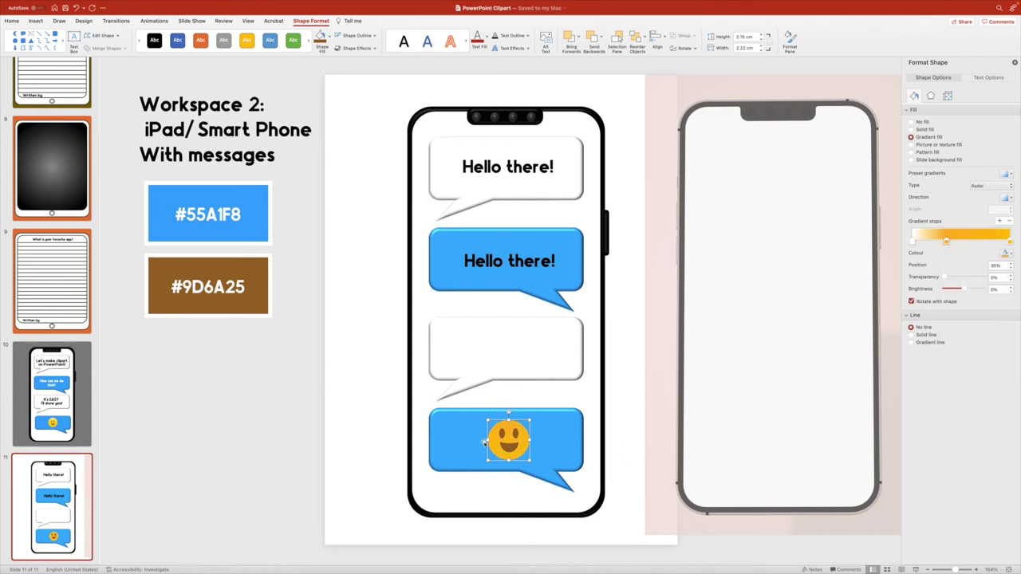
left_click_drag(947, 244, 977, 243)
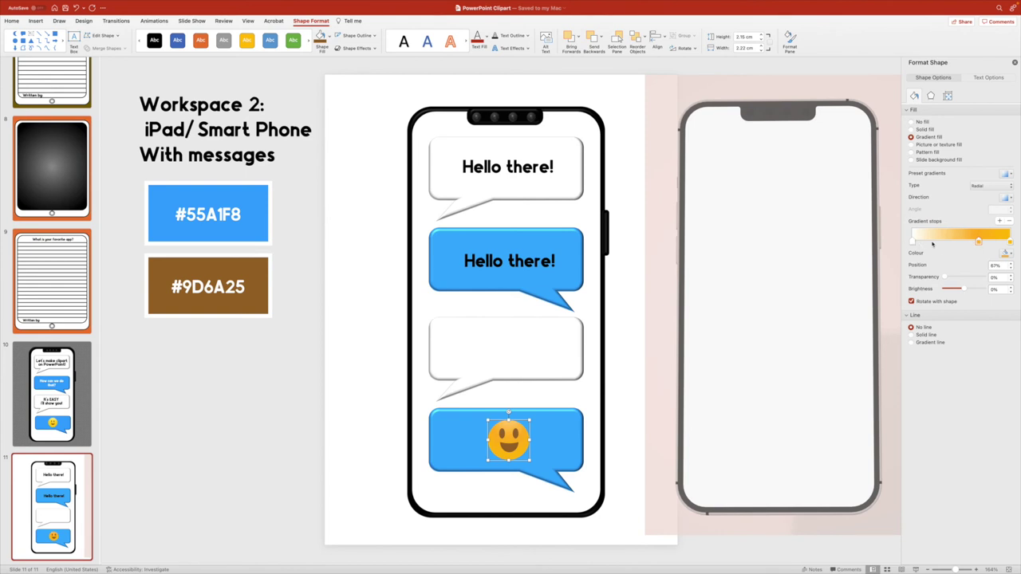
left_click_drag(915, 244, 984, 242)
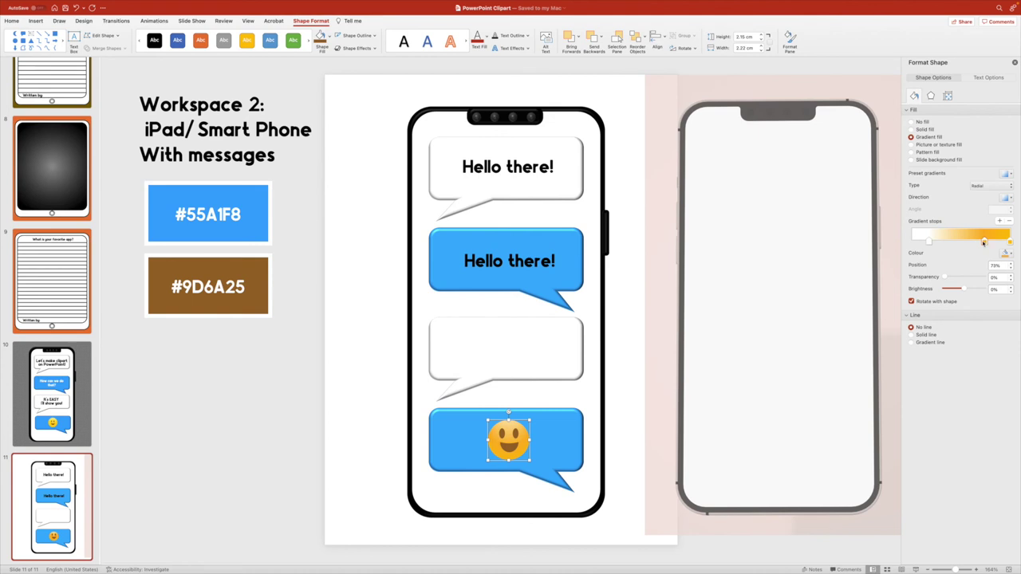
left_click(658, 230)
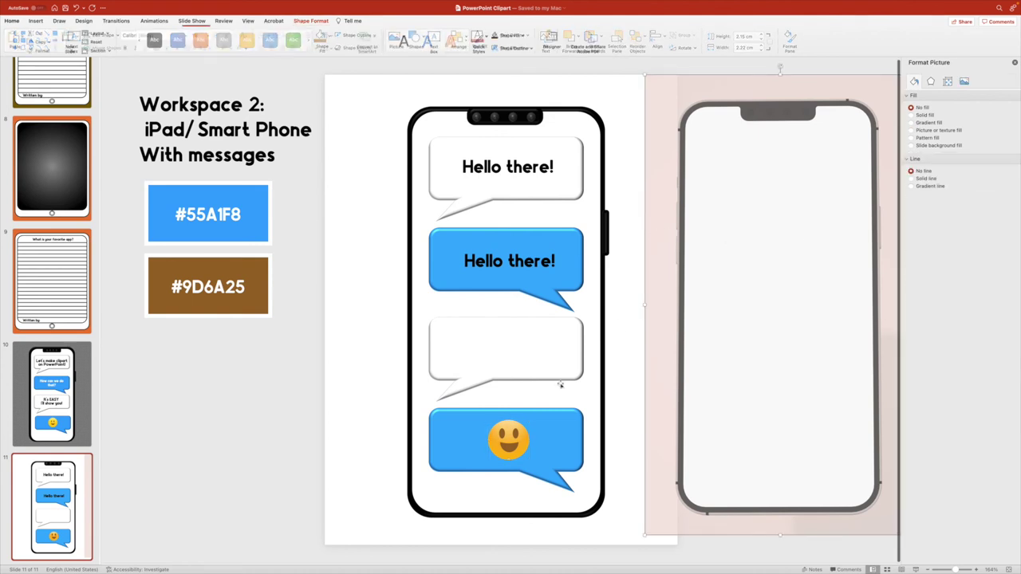
left_click(518, 437)
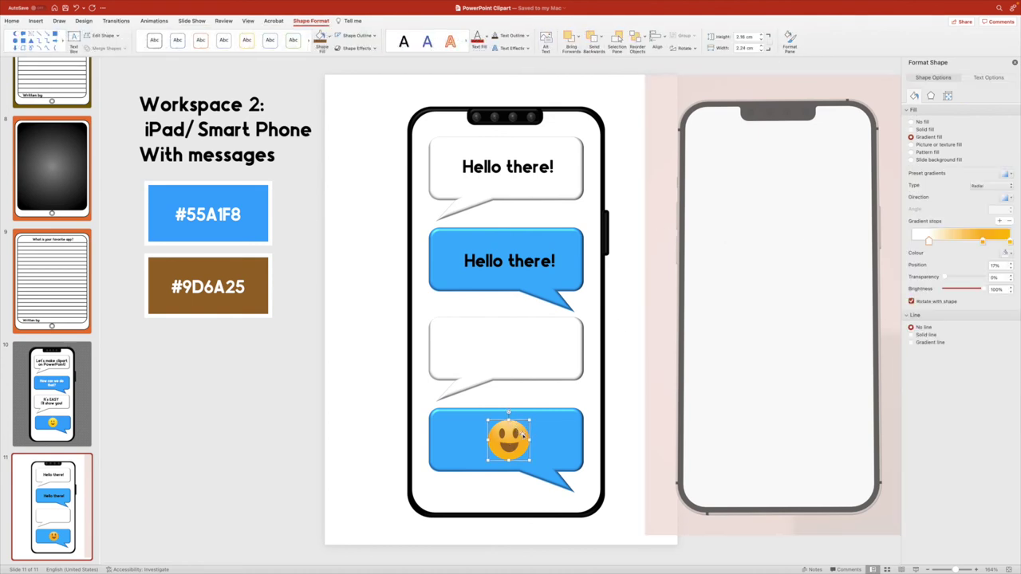
Apply the first Bevel preset to the smiley emoji and deselect it to check the look.
left_click(371, 49)
mouse_move(363, 111)
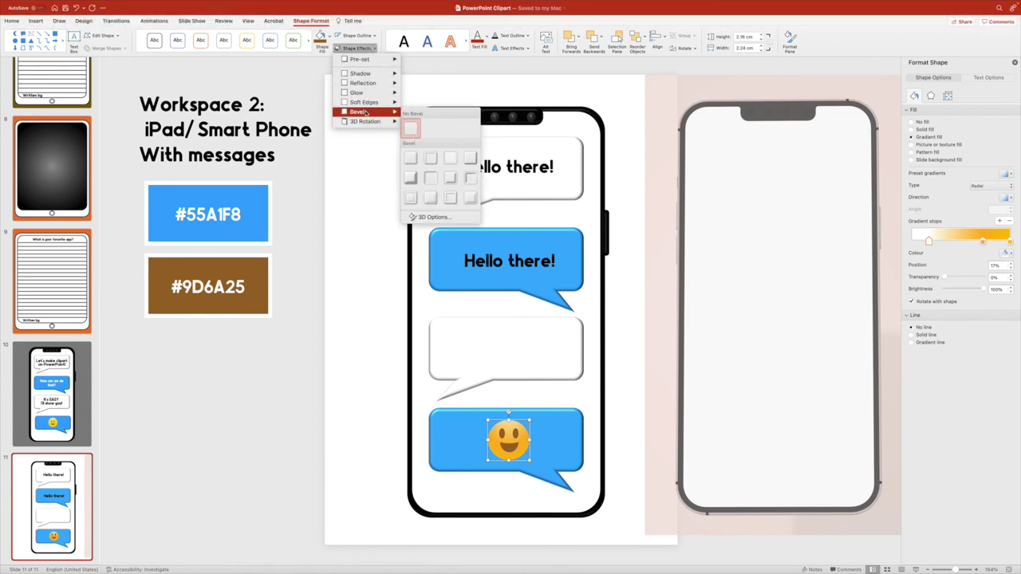
left_click(410, 158)
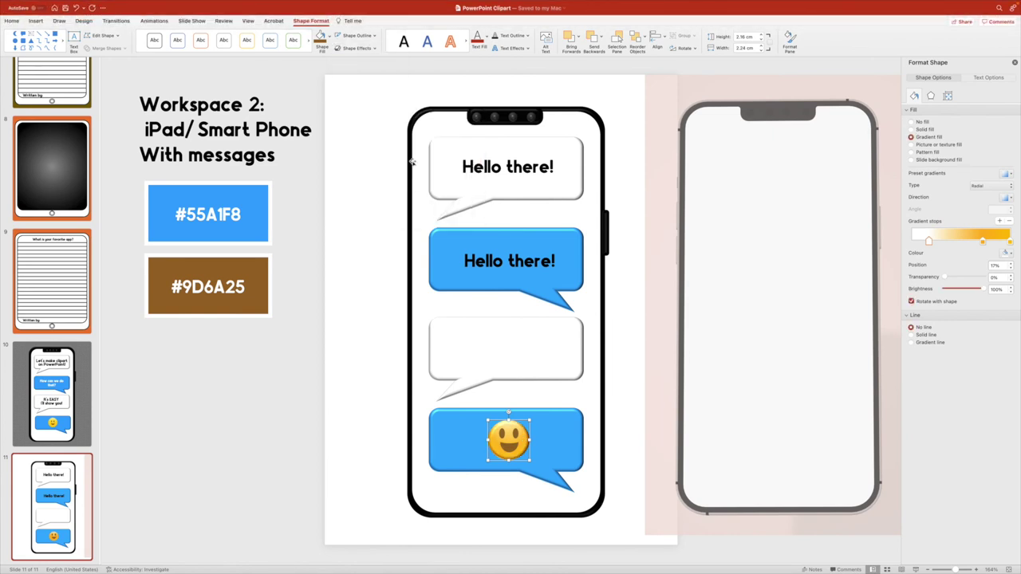
left_click(316, 162)
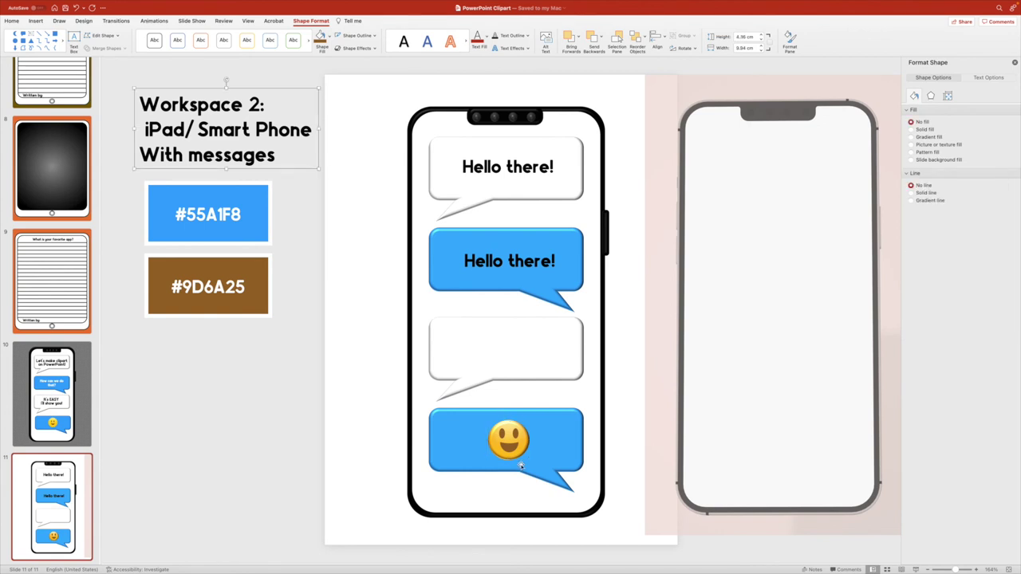
Switch the smiley emoji's bevel to the Cool Slant preset.
left_click(520, 457)
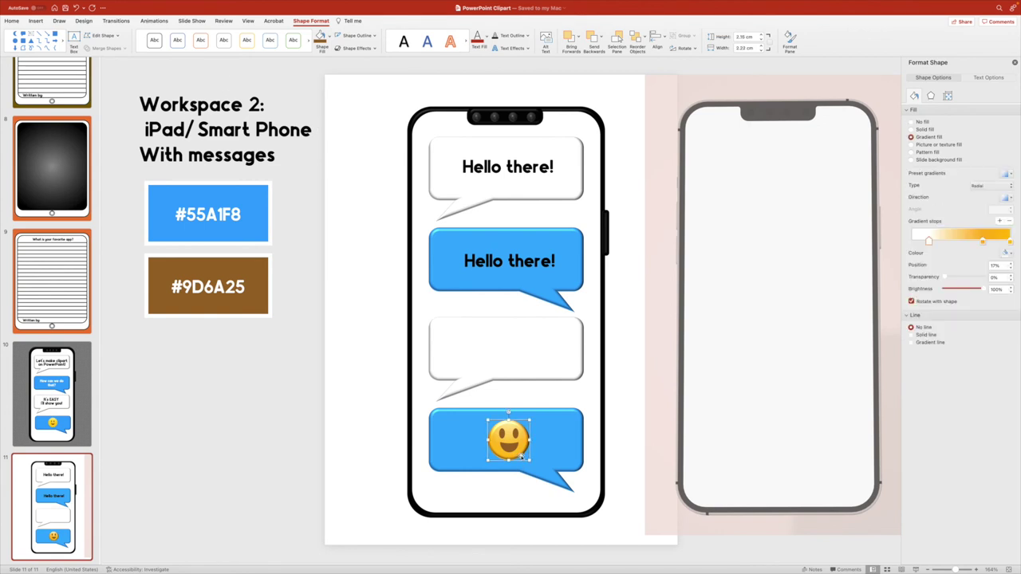
left_click(361, 47)
mouse_move(381, 113)
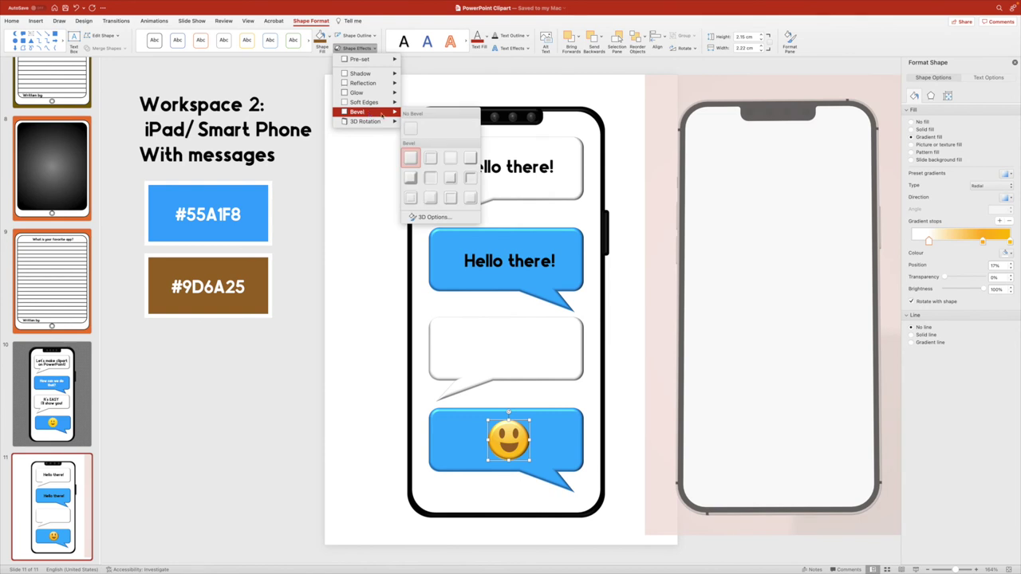
left_click(470, 157)
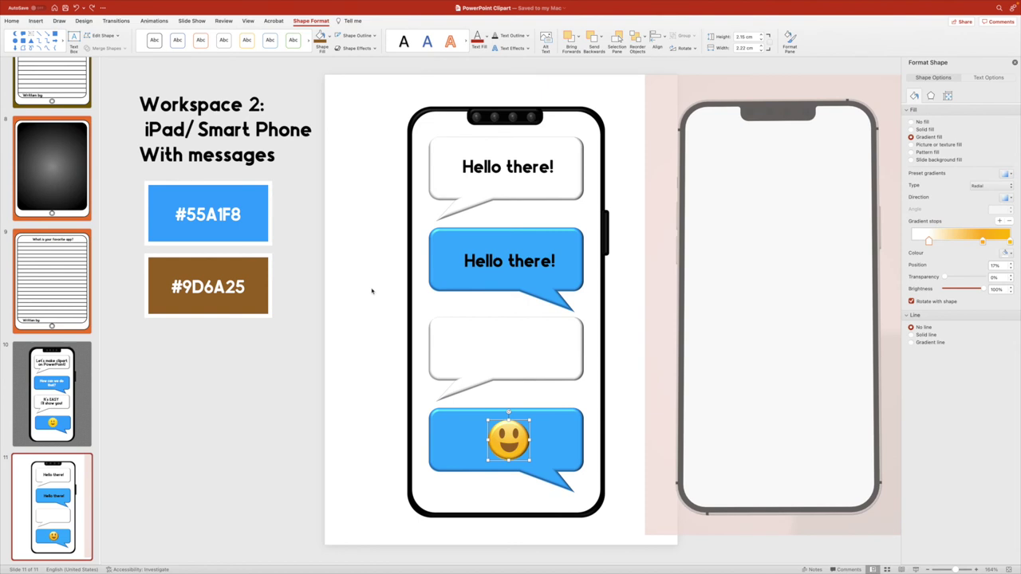
left_click(372, 291)
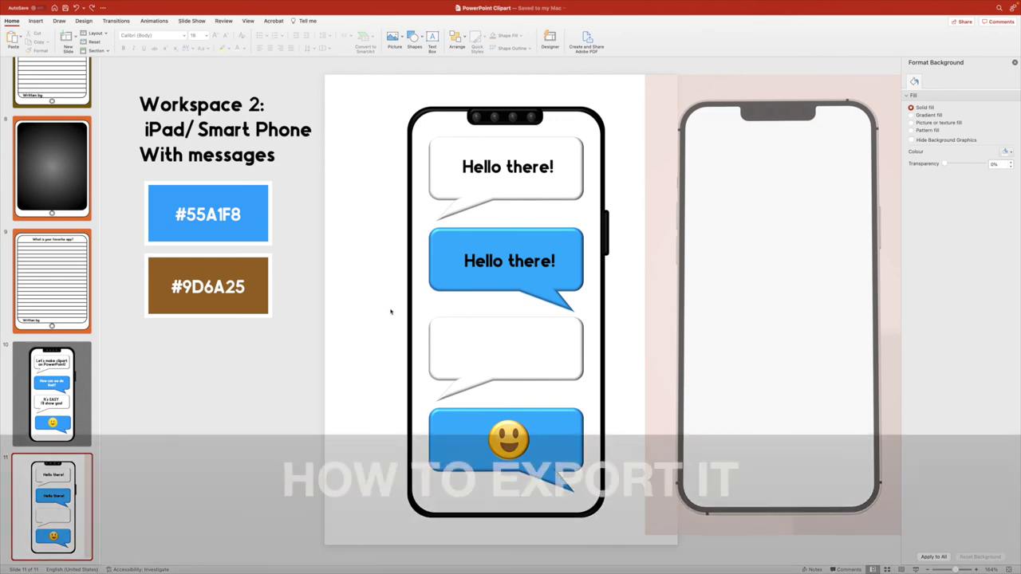
Put the black phone backing back behind the white phone on slide 11.
left_click_drag(598, 299, 559, 267)
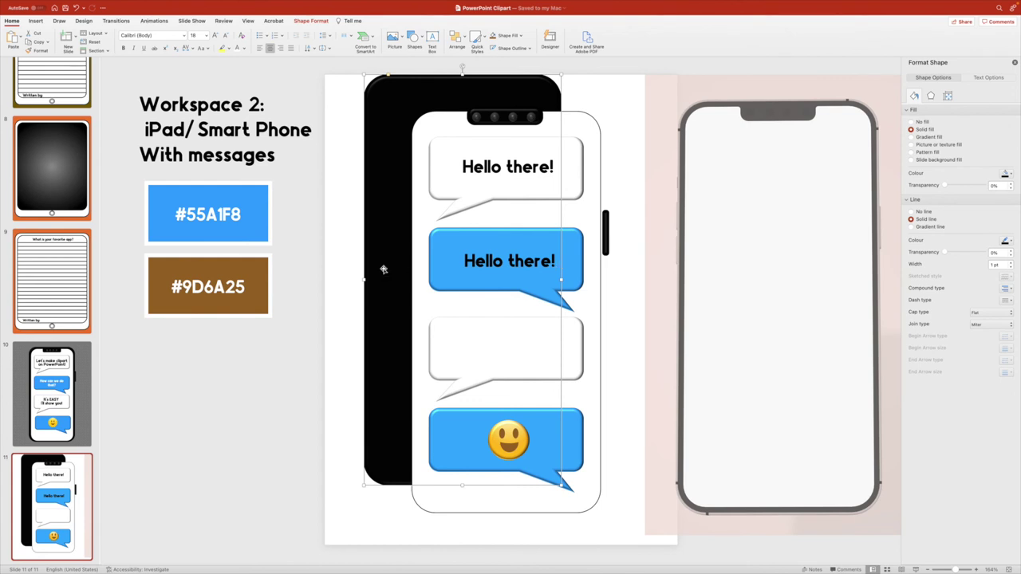
left_click_drag(384, 269, 427, 301)
left_click(341, 256)
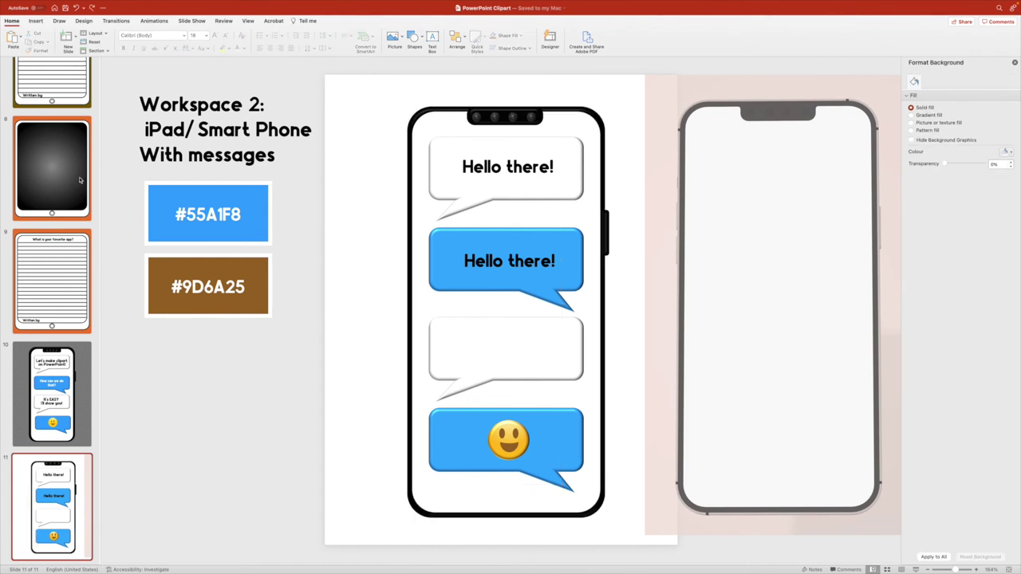
Add a new slide 12 and delete its title and body placeholders.
left_click(67, 37)
left_click(440, 200)
key("Delete")
left_click(445, 192)
key("Delete")
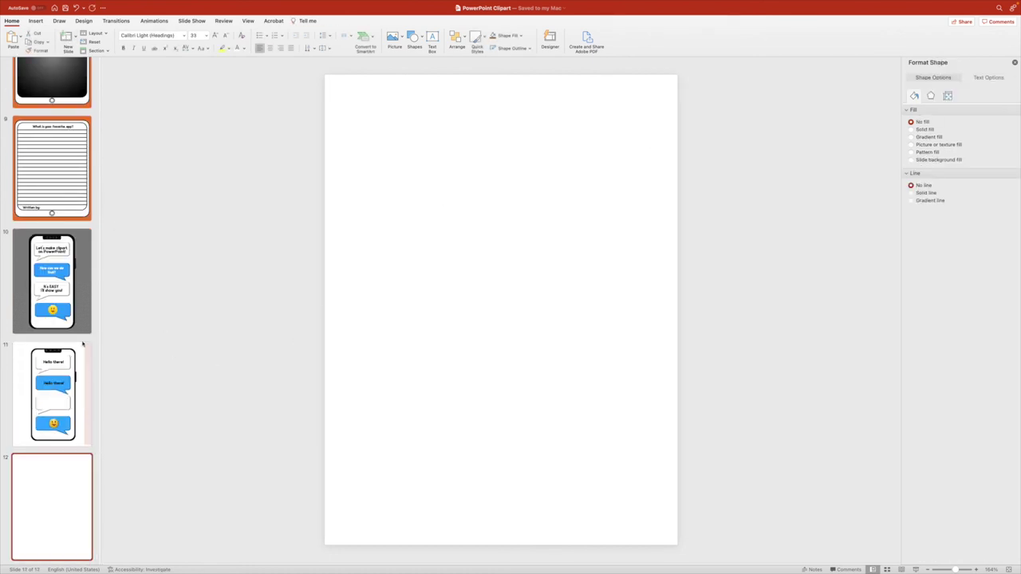
On slide 11, move the pink phone picture aside and select all the phone clipart shapes.
left_click(80, 351)
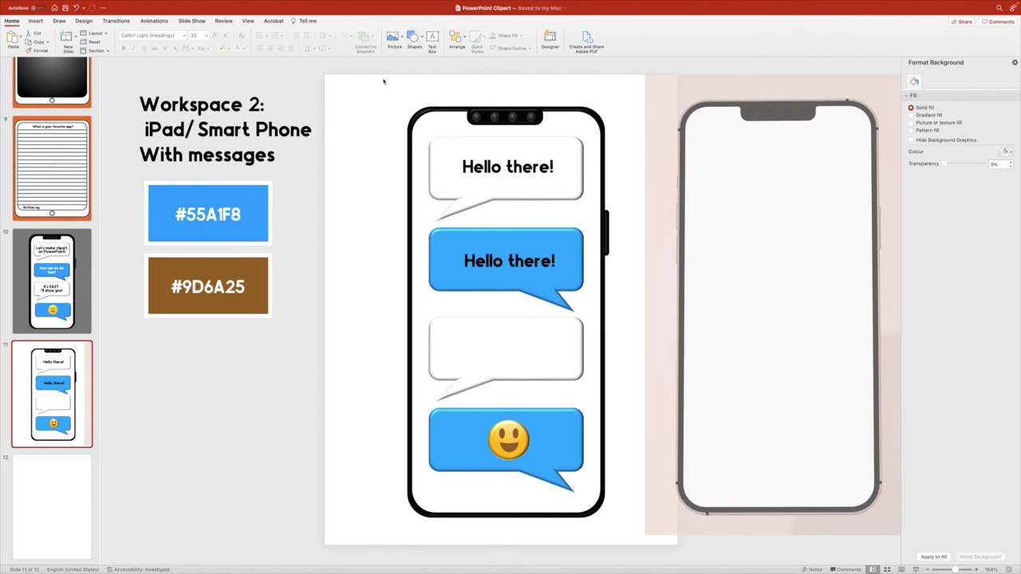
left_click(364, 66)
left_click_drag(365, 66, 651, 561)
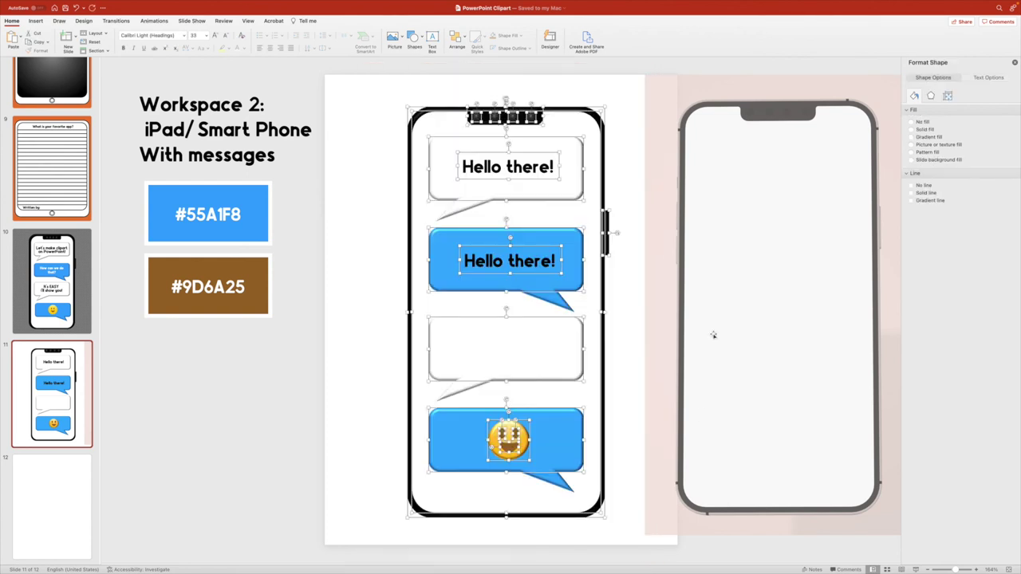
left_click(724, 166)
left_click_drag(724, 166, 830, 167)
left_click_drag(338, 67, 653, 539)
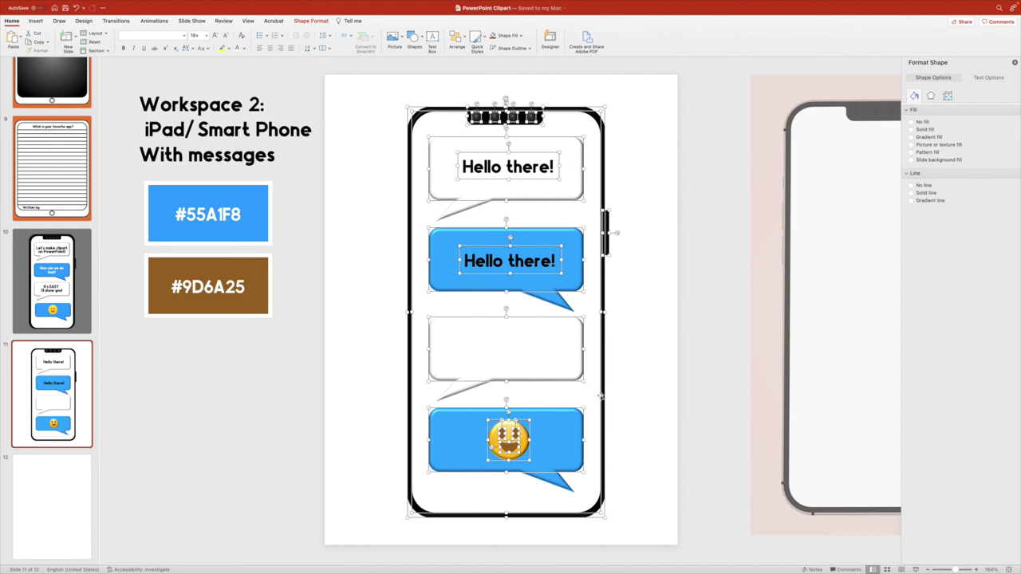
Group the selected phone, bubble, text and emoji shapes into one object and nudge it.
right_click(603, 396)
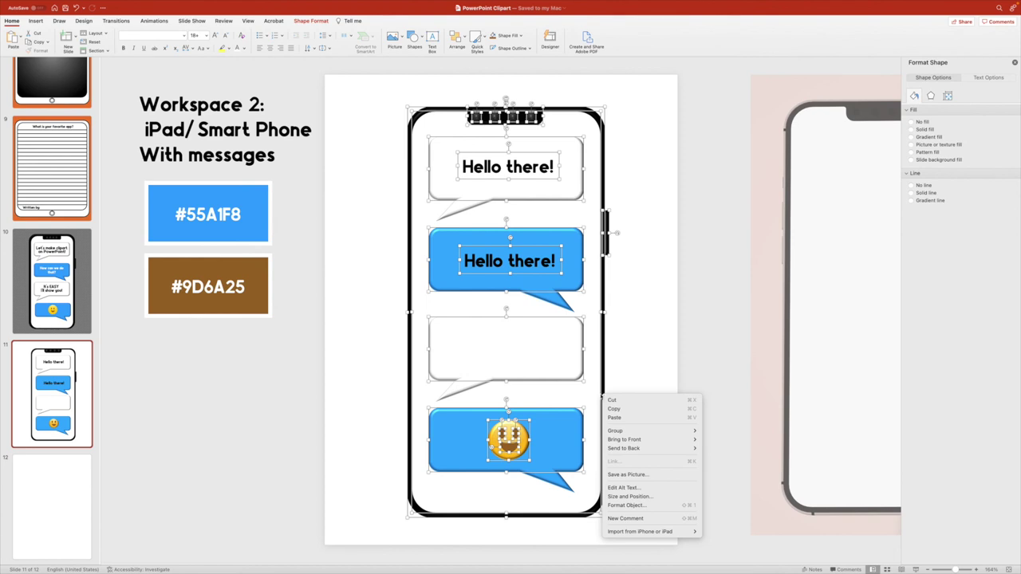
mouse_move(625, 430)
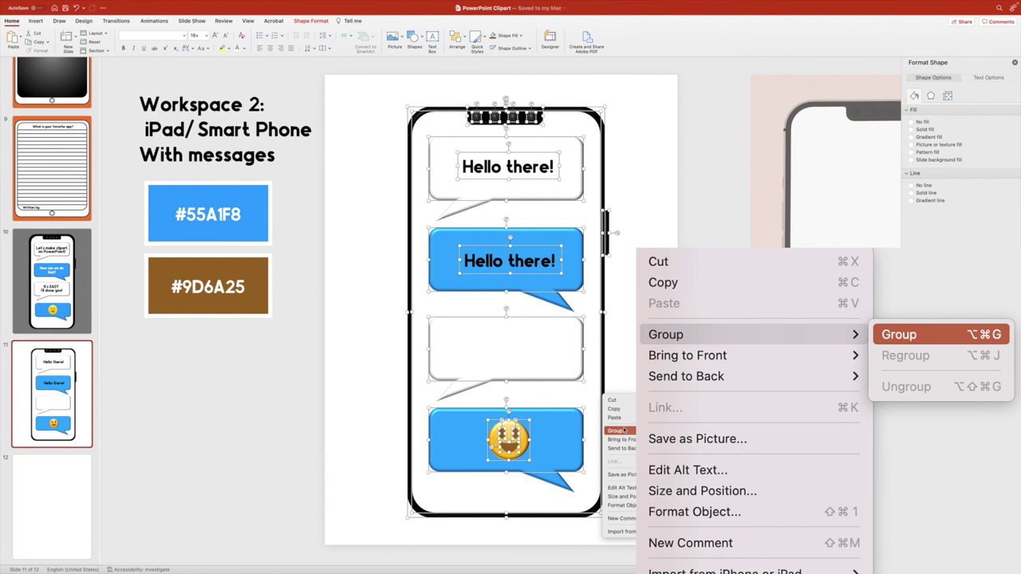
left_click(650, 431)
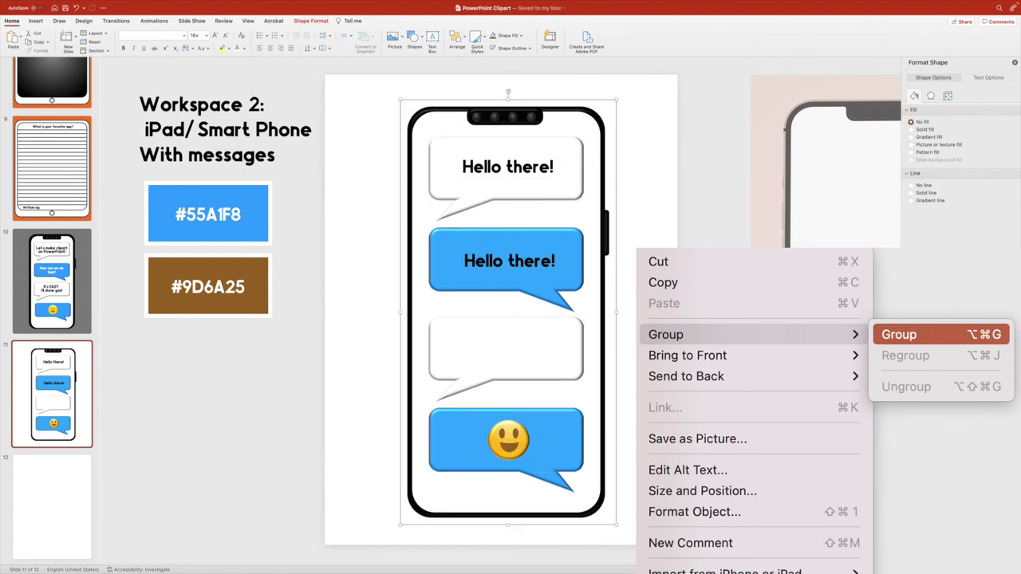
mouse_move(594, 375)
left_mouse_down()
mouse_move(677, 340)
mouse_move(675, 404)
mouse_move(561, 362)
mouse_move(580, 392)
mouse_move(580, 367)
mouse_move(565, 366)
mouse_move(611, 351)
mouse_move(624, 362)
mouse_move(550, 388)
mouse_move(573, 348)
mouse_move(592, 370)
left_mouse_up()
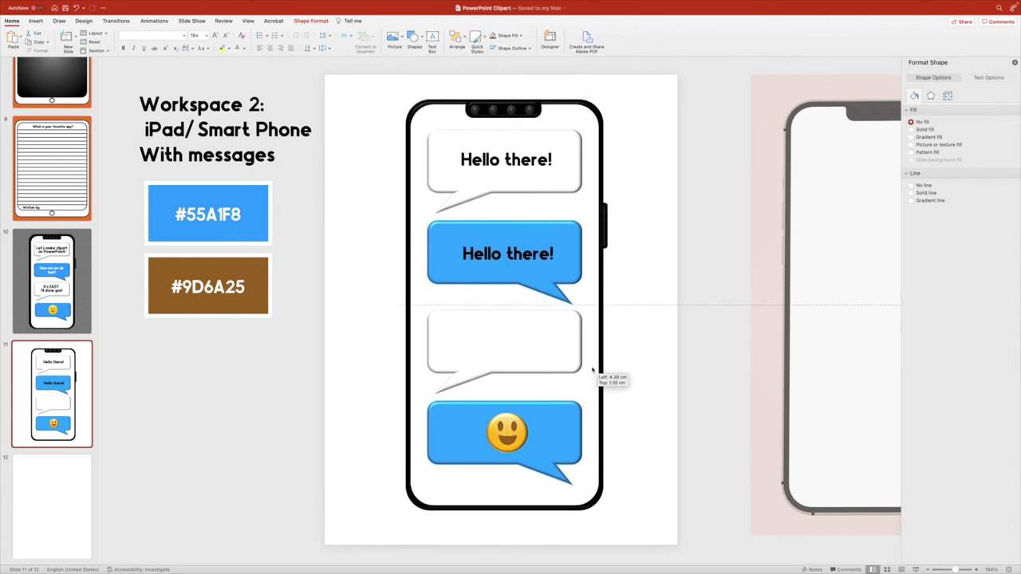
Nudge the grouped phone clipart left, undoing a shrink so it stays full size.
left_click_drag(592, 369, 602, 390)
left_click_drag(604, 533, 508, 335)
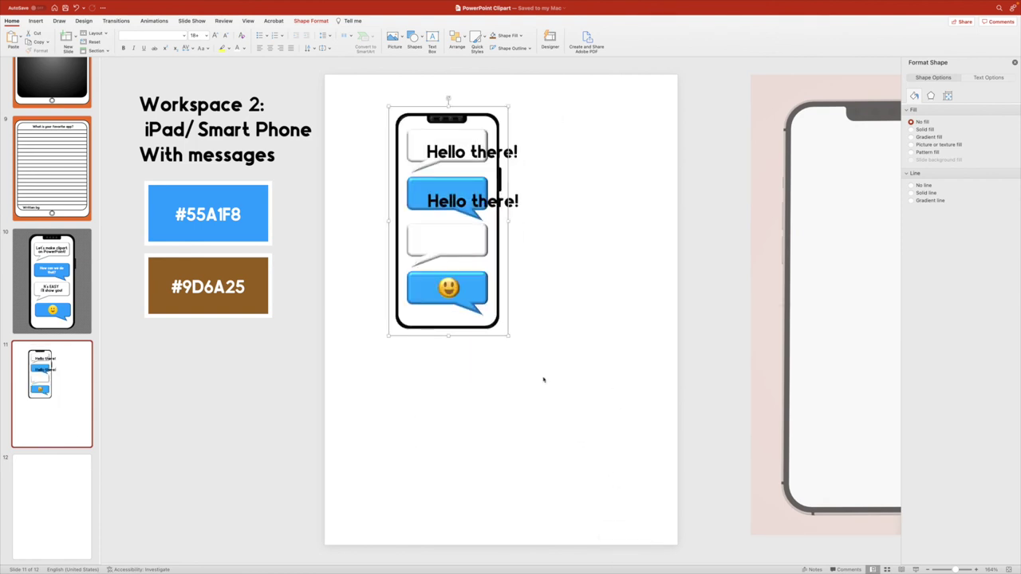
scroll(453, 206, "right", 1)
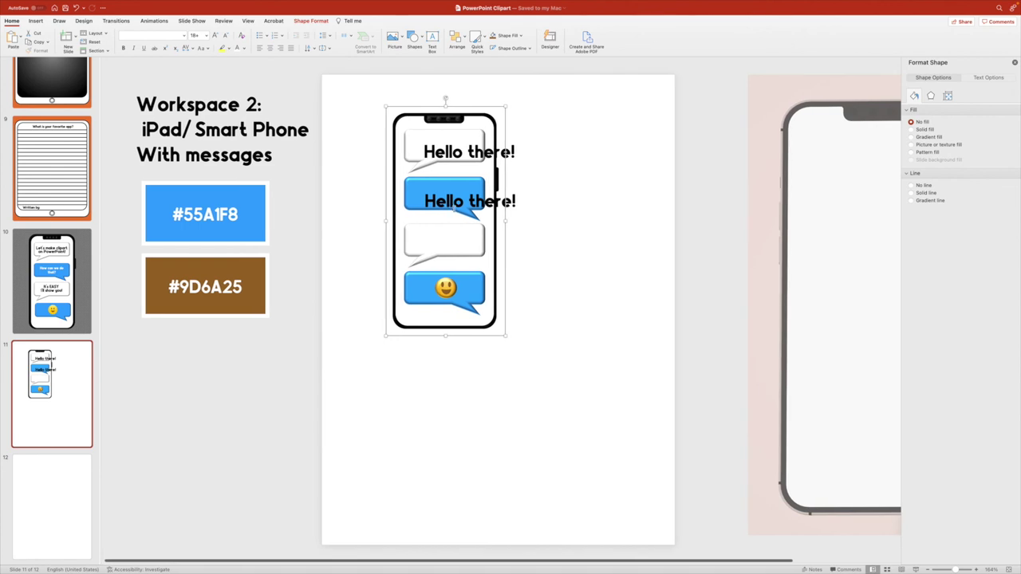
key("super+z")
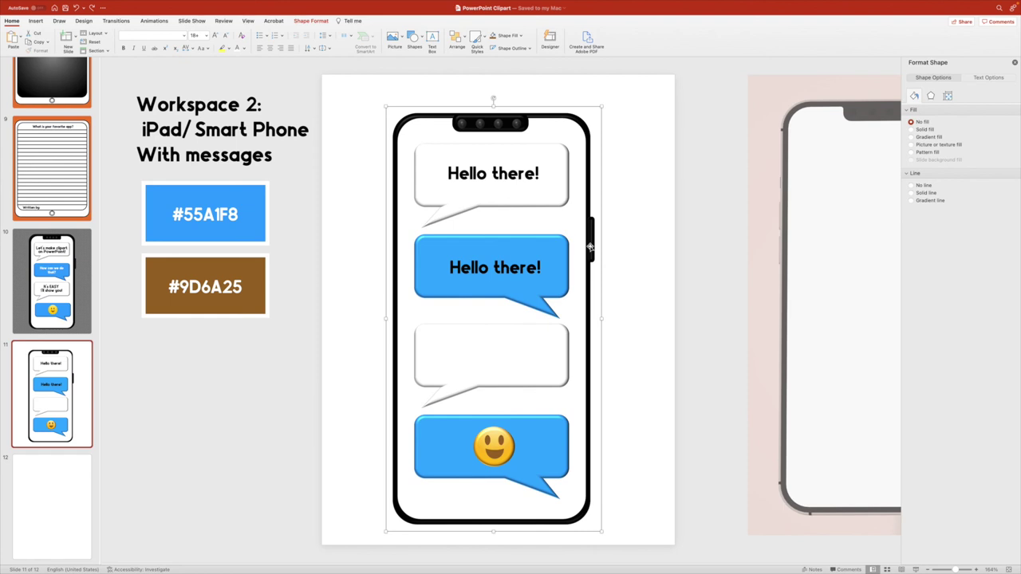
scroll(590, 247, "up", 1)
scroll(588, 250, "up", 1)
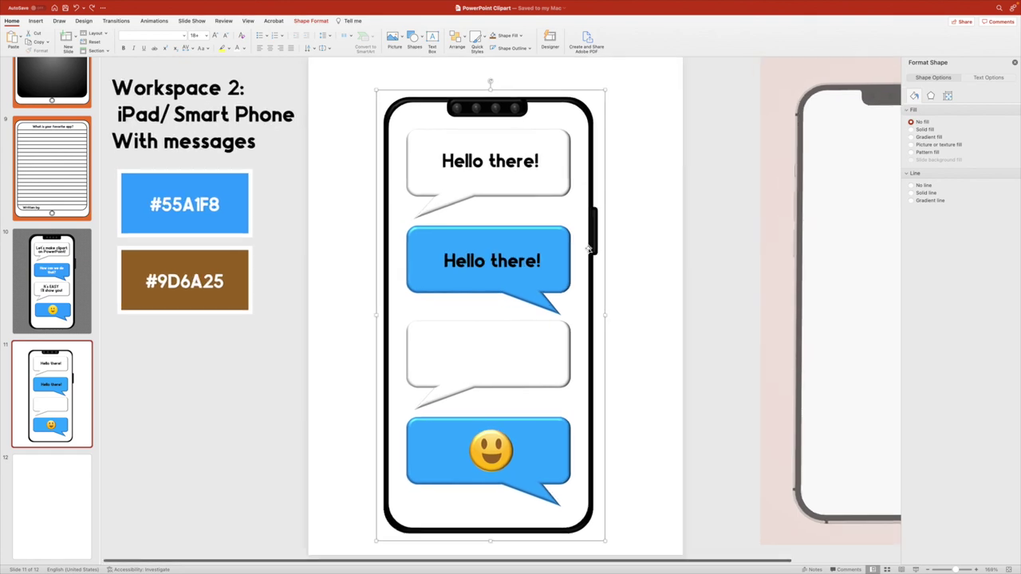
right_click(587, 249)
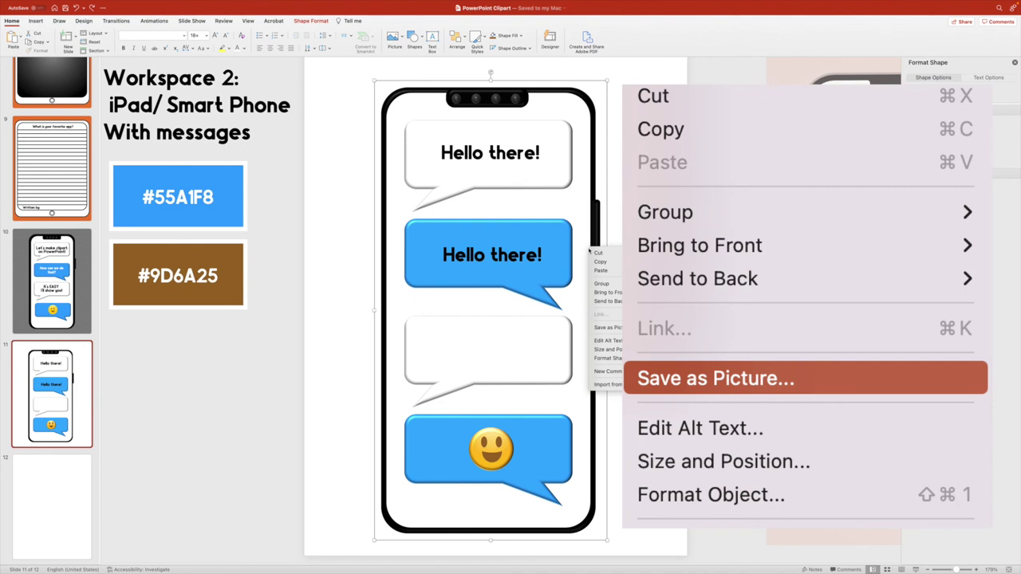
Save the phone group as PNG picture 'Iphone edited', then move the group left.
left_click(615, 331)
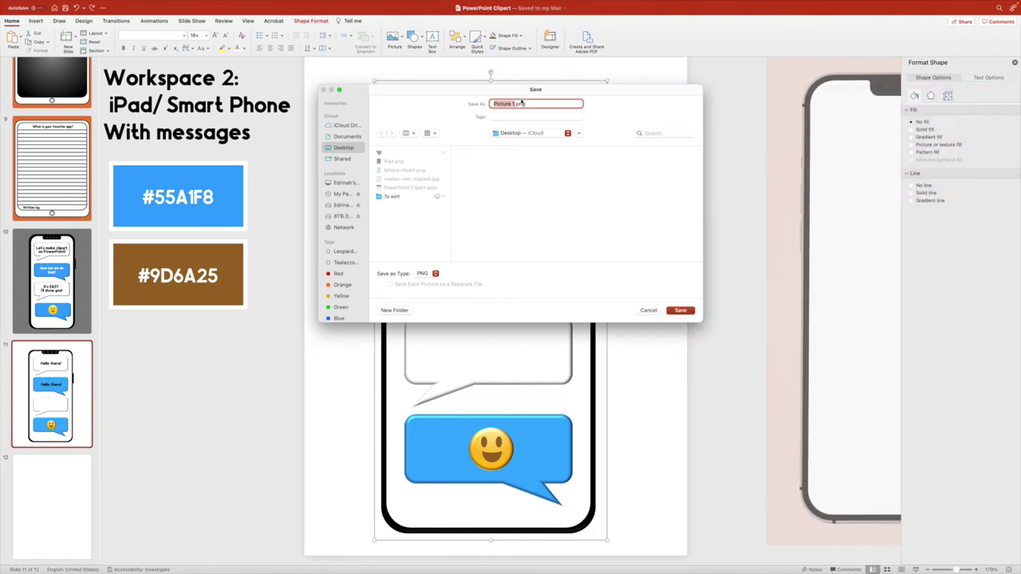
key("BackSpace")
type("Iphone edited")
left_click(436, 274)
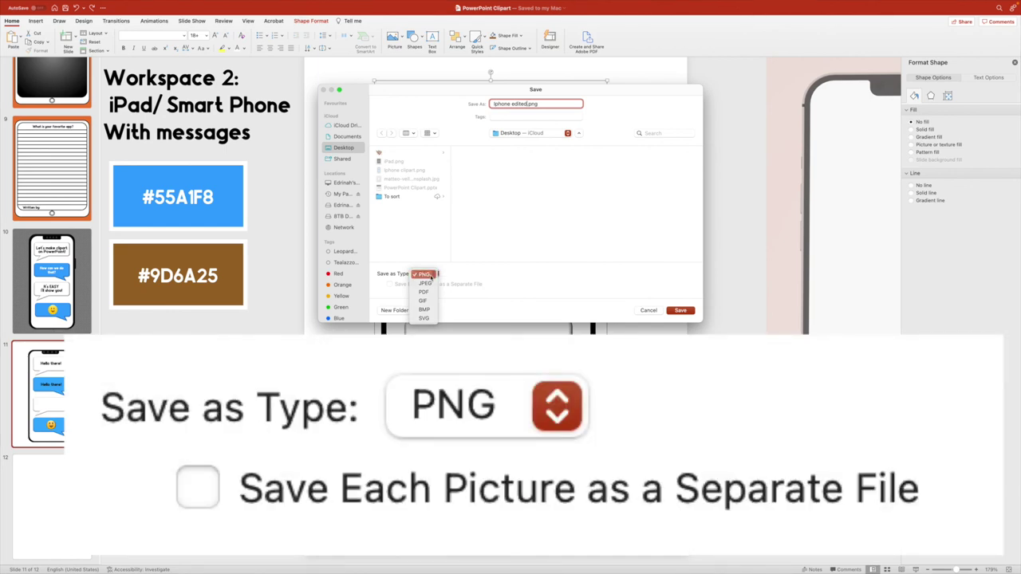
left_click(432, 275)
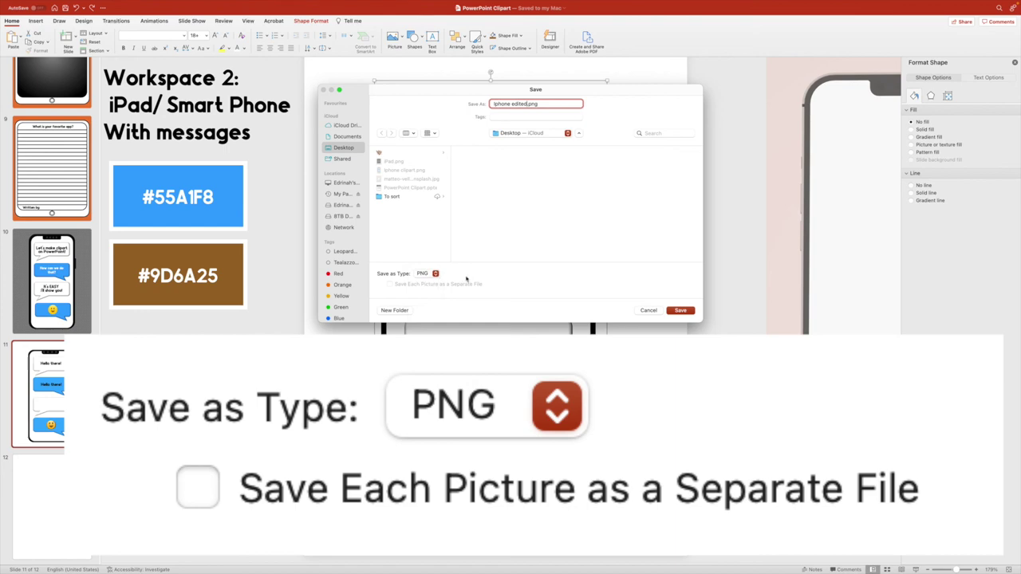
left_click(429, 274)
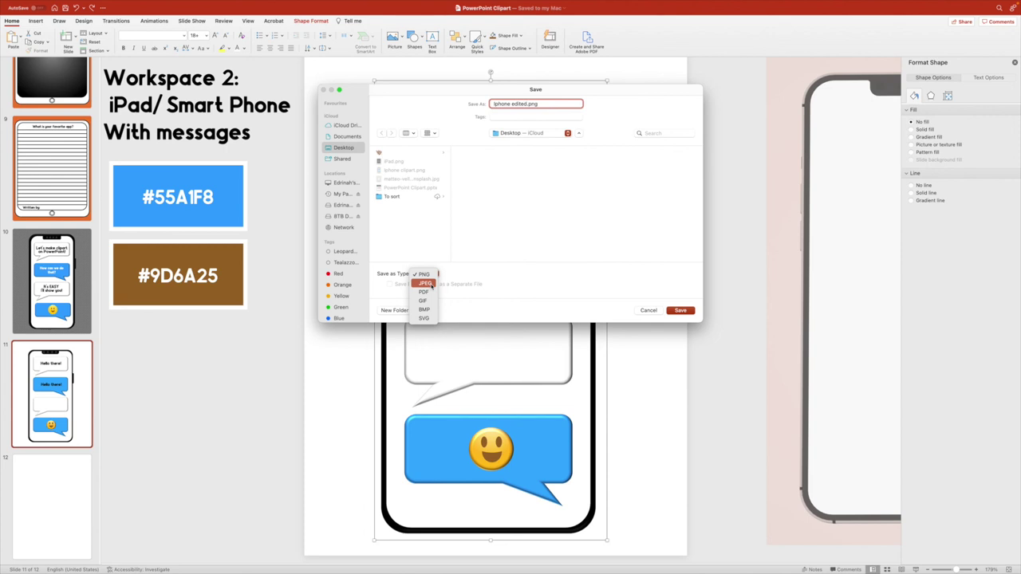
left_click(451, 280)
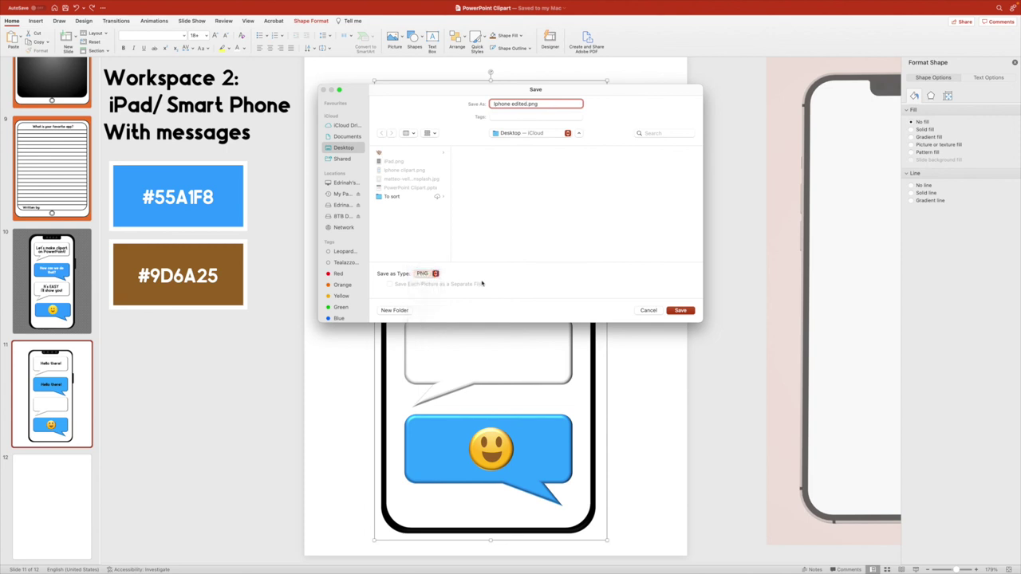
left_click(680, 310)
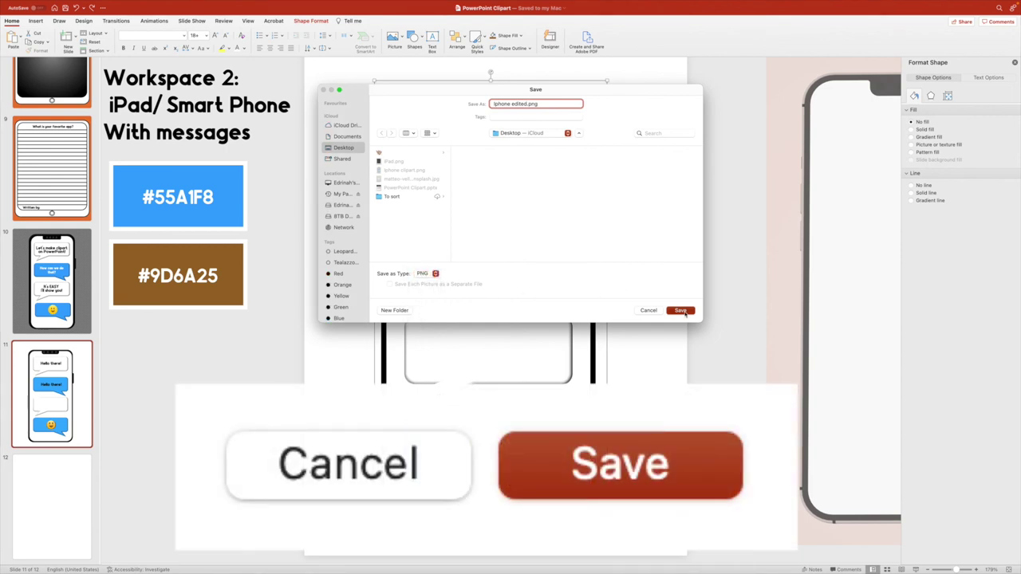
left_click_drag(604, 257, 512, 254)
left_click(599, 251)
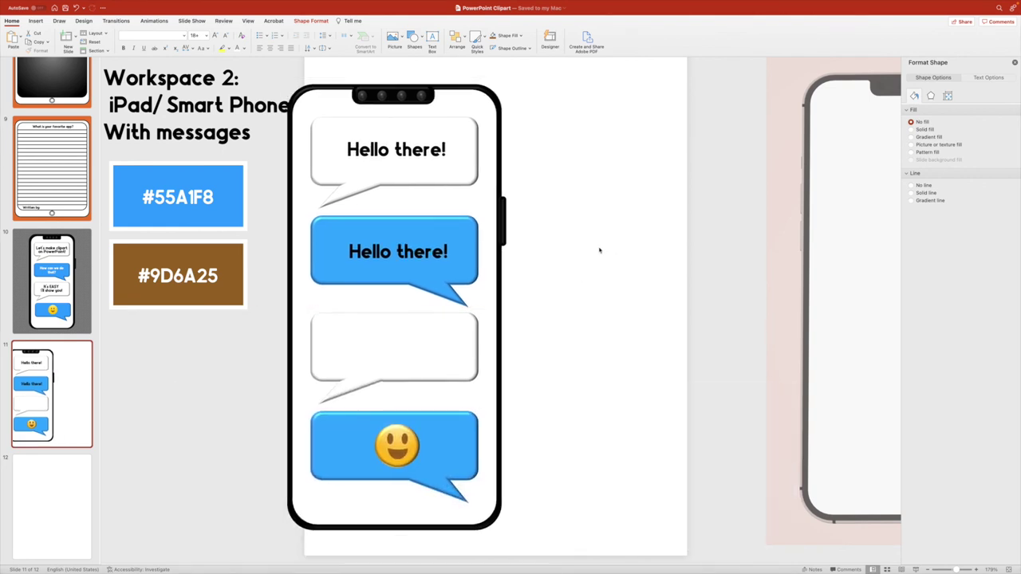
Insert the Iphone edited.png picture from file onto slide 11.
left_click(35, 20)
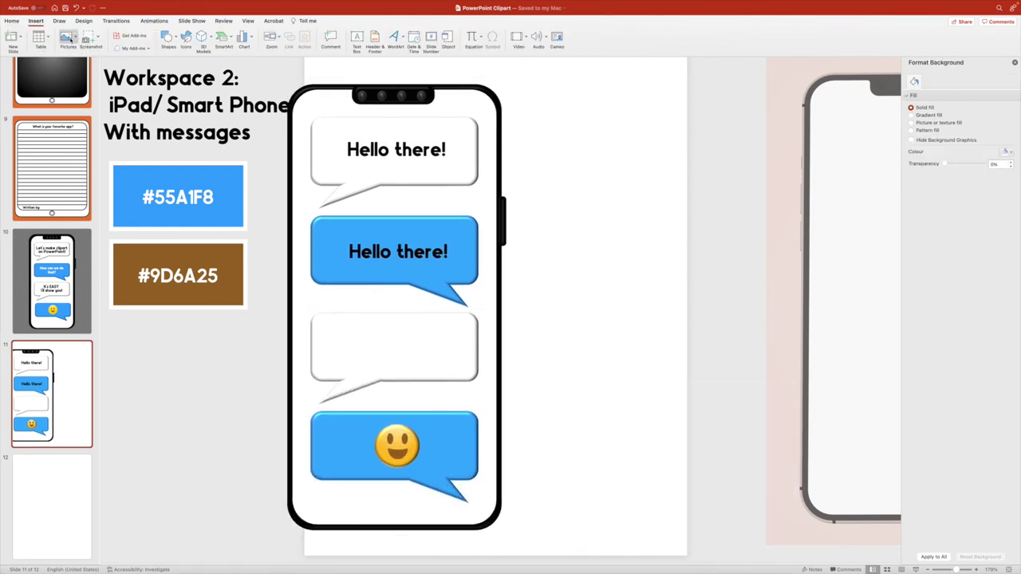
left_click(69, 38)
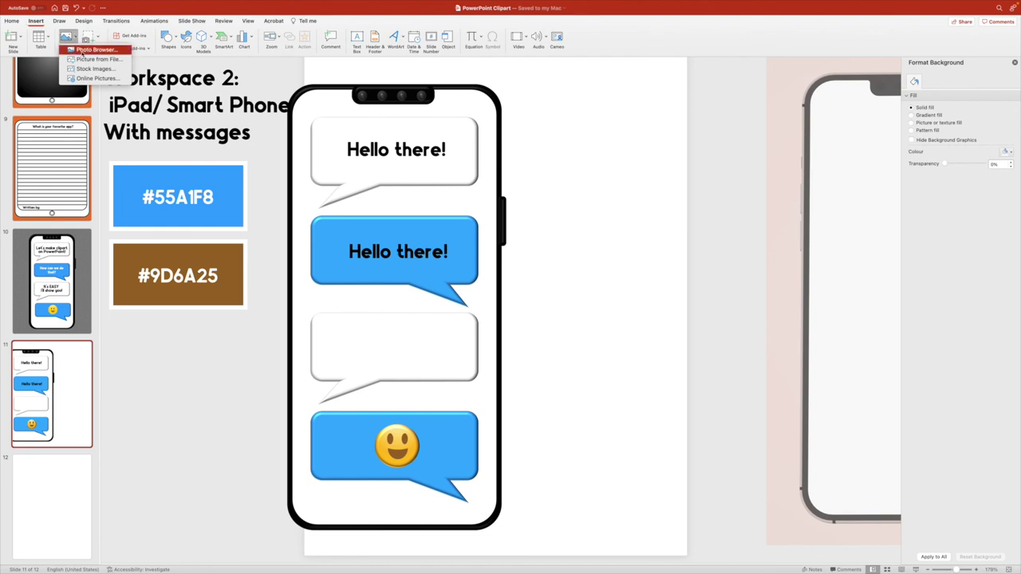
left_click(93, 59)
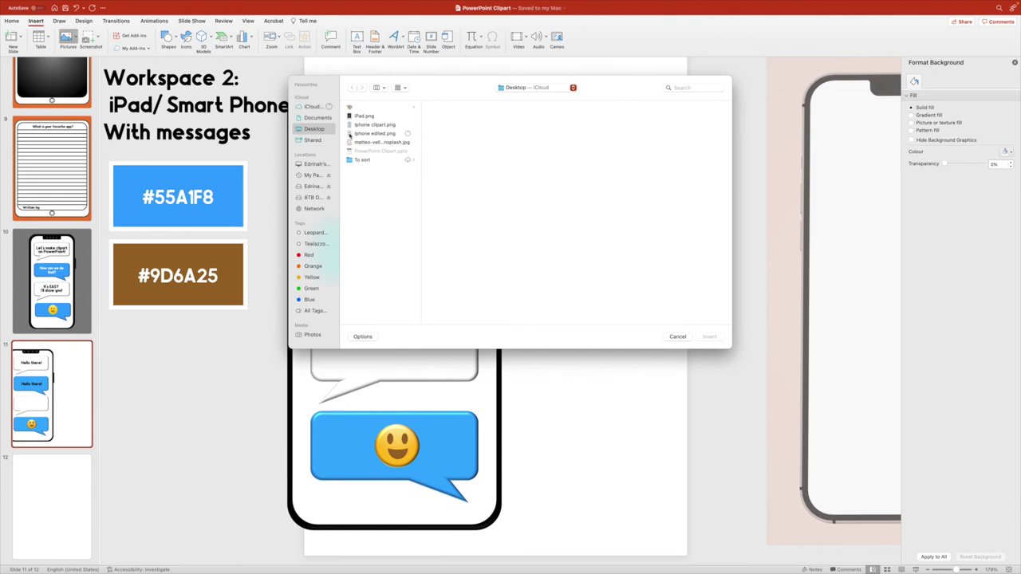
left_click(381, 133)
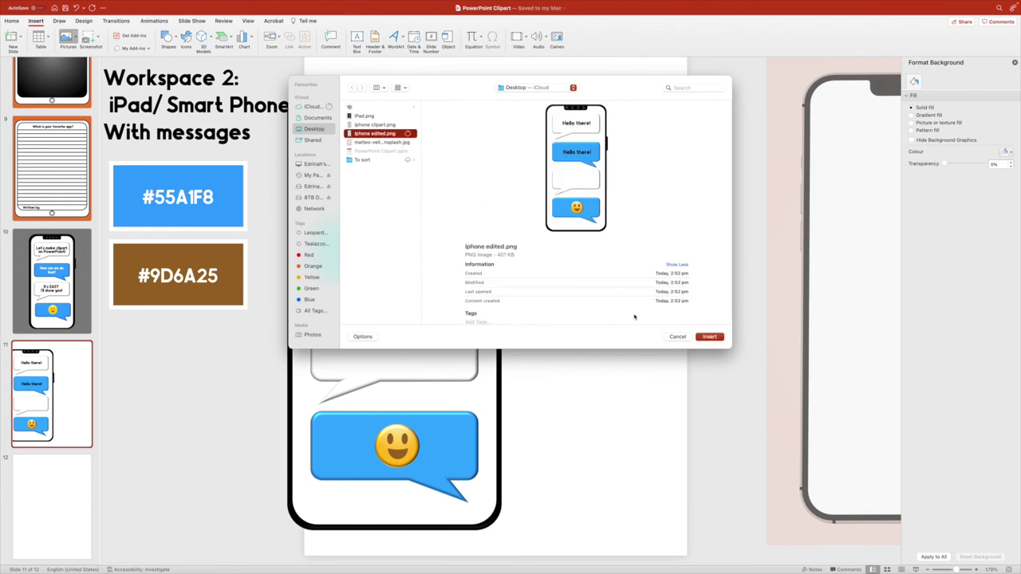
left_click(709, 335)
Shrink the inserted phone picture and place it lower, beside the big phone.
left_click_drag(413, 319, 552, 319)
left_click_drag(729, 528, 571, 222)
left_click_drag(539, 191, 597, 391)
left_click(598, 276)
left_click(599, 282)
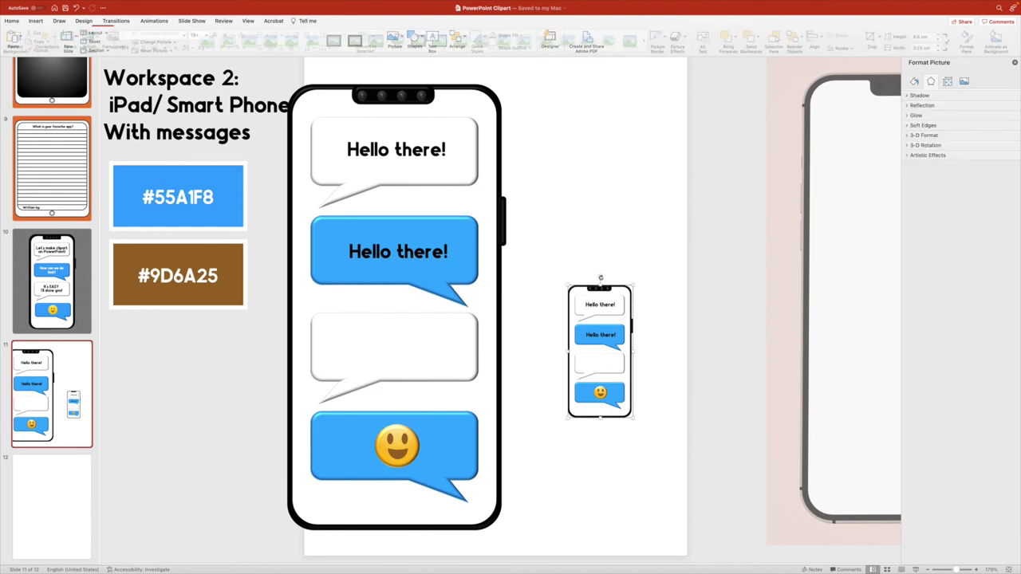
Tilt the small phone picture at an angle and enlarge it slightly.
left_click_drag(599, 276, 580, 279)
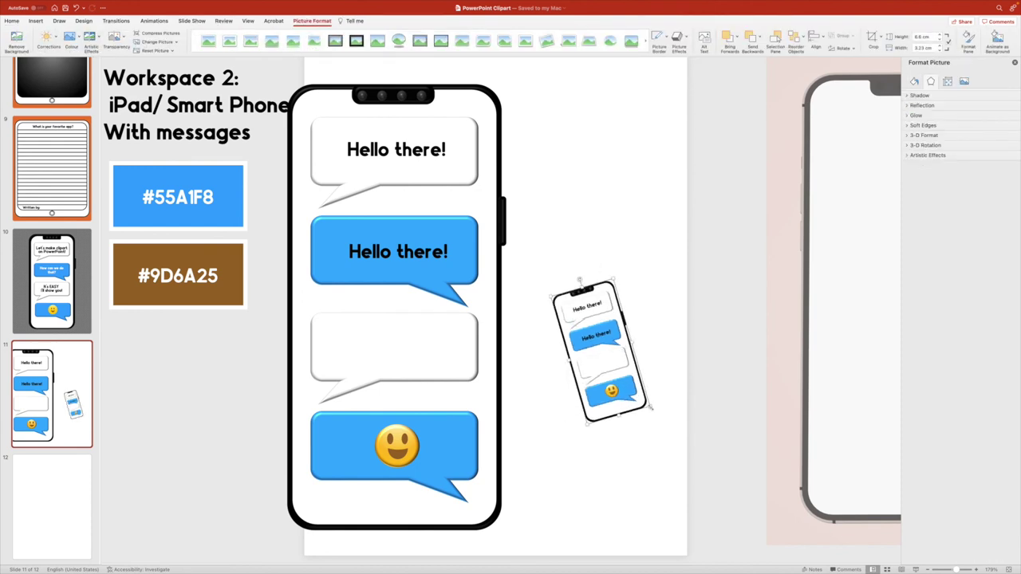
left_click_drag(647, 407, 643, 380)
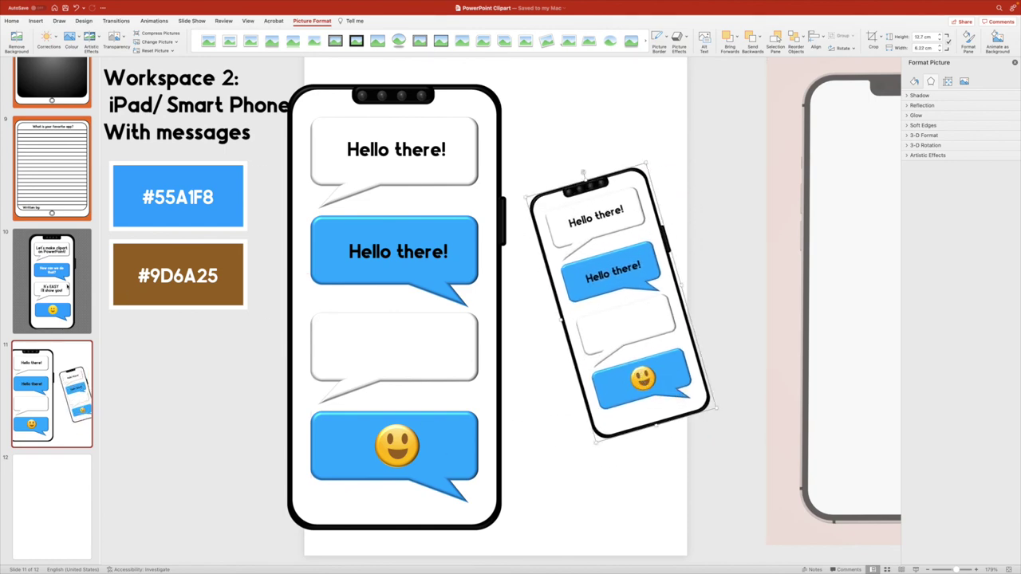
scroll(69, 285, "up", 10)
View slide 2's finished tilted phone for comparison, then return to slide 11.
left_click(69, 271)
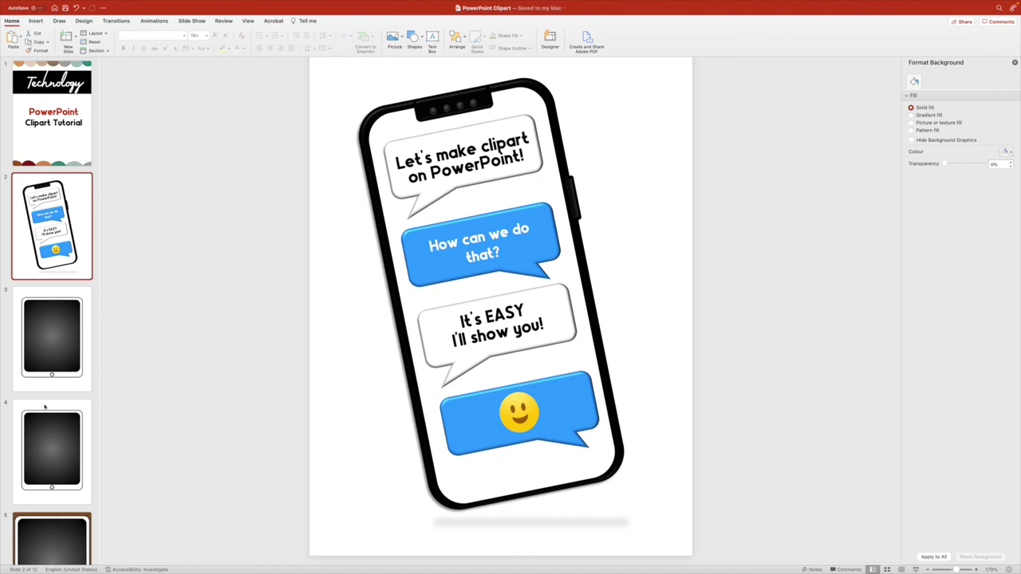
scroll(49, 372, "down", 10)
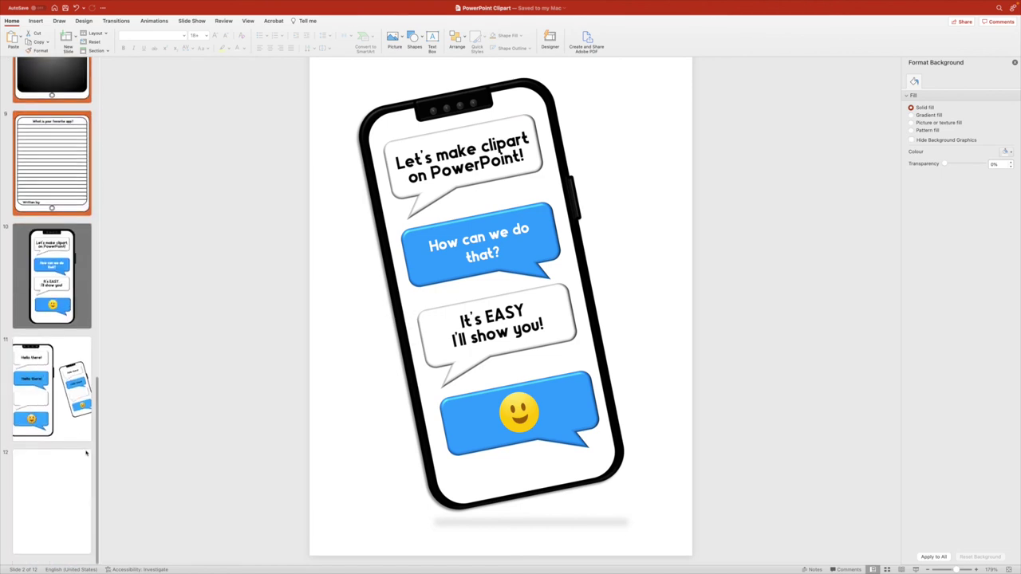
left_click(76, 439)
Give the small tilted phone picture an Outer drop shadow from Picture Effects.
left_click(602, 334)
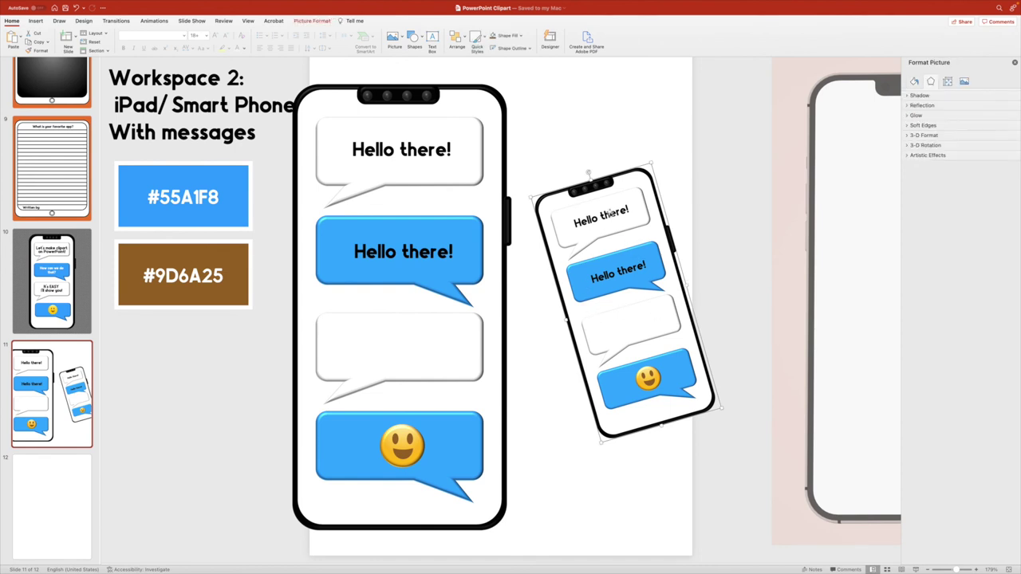
left_click(311, 21)
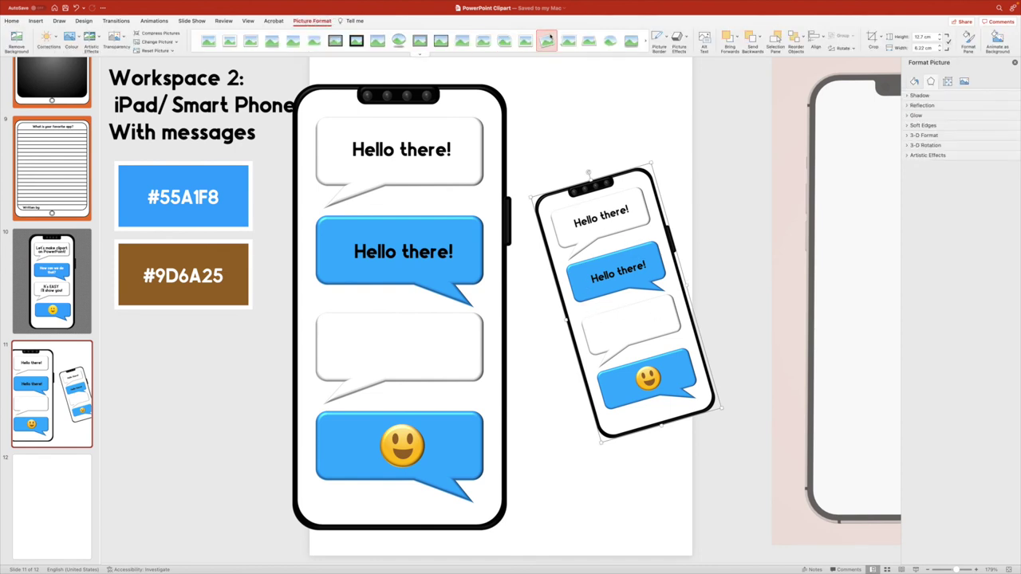
left_click(685, 38)
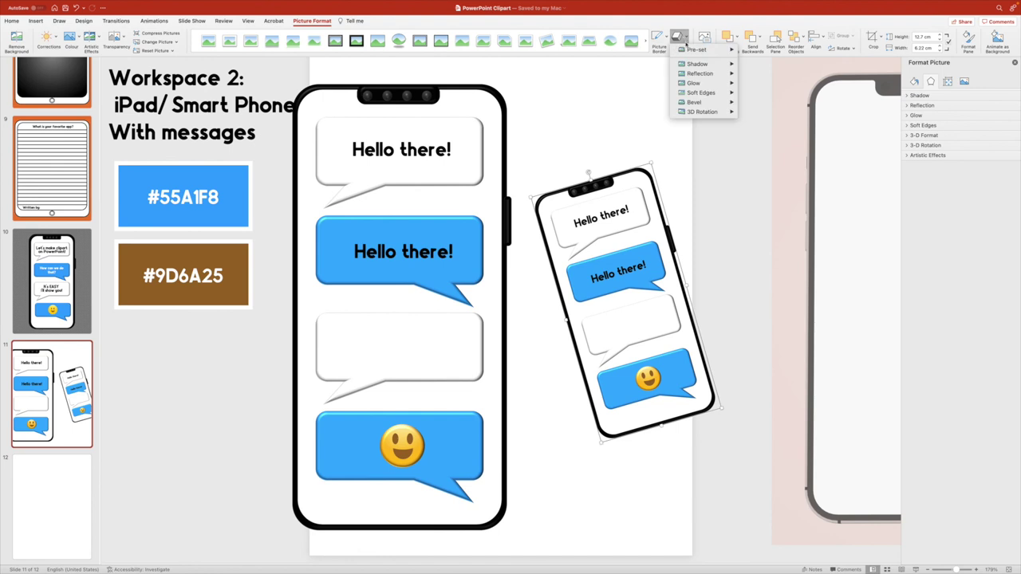
mouse_move(705, 95)
mouse_move(705, 65)
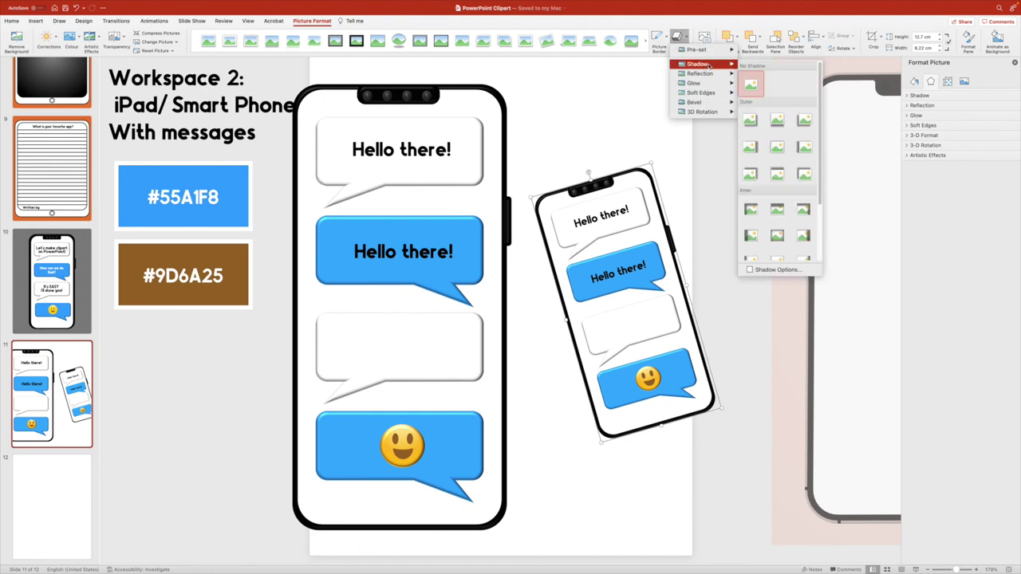
left_click(801, 122)
Rotate the small phone picture to about 348 degrees.
left_click(715, 153)
left_click(586, 354)
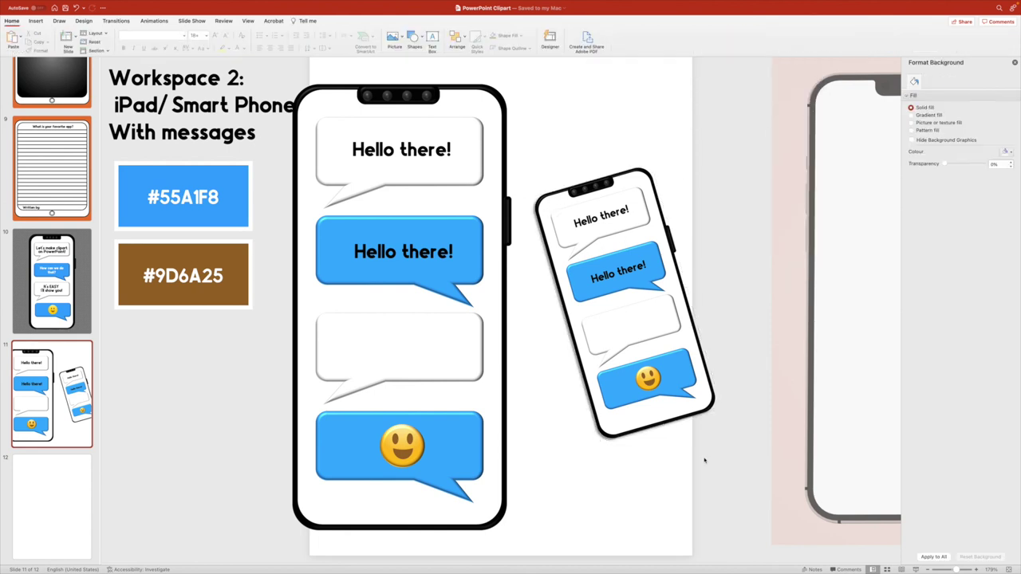
left_click(629, 309)
left_click_drag(588, 178, 598, 174)
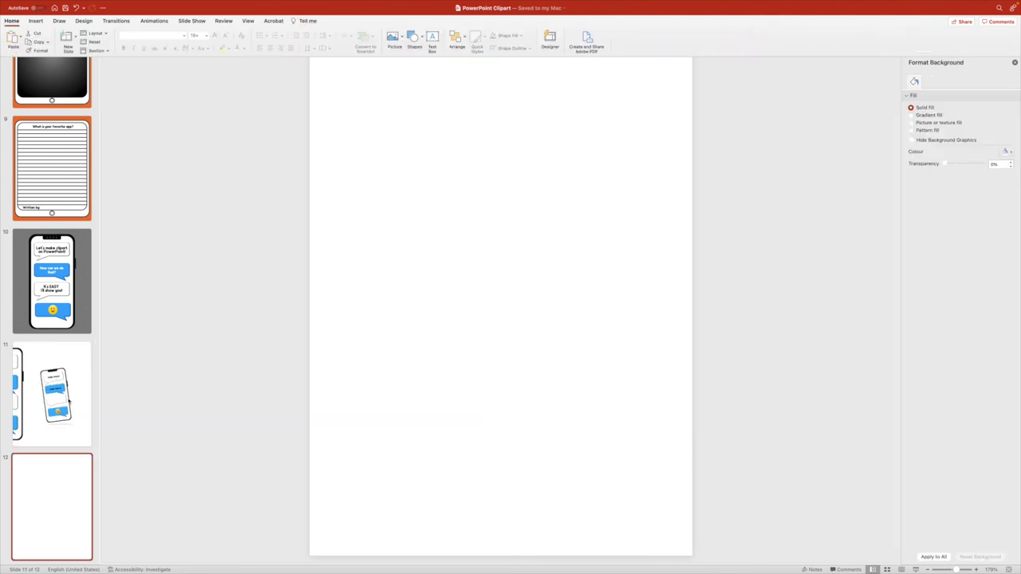
Browse the Shapes gallery on blank slide 12 and close it without inserting anything.
scroll(71, 403, "up", 3)
scroll(71, 402, "down", 3)
left_click(410, 38)
scroll(499, 85, "down", 5)
scroll(498, 85, "down", 2)
scroll(498, 86, "up", 4)
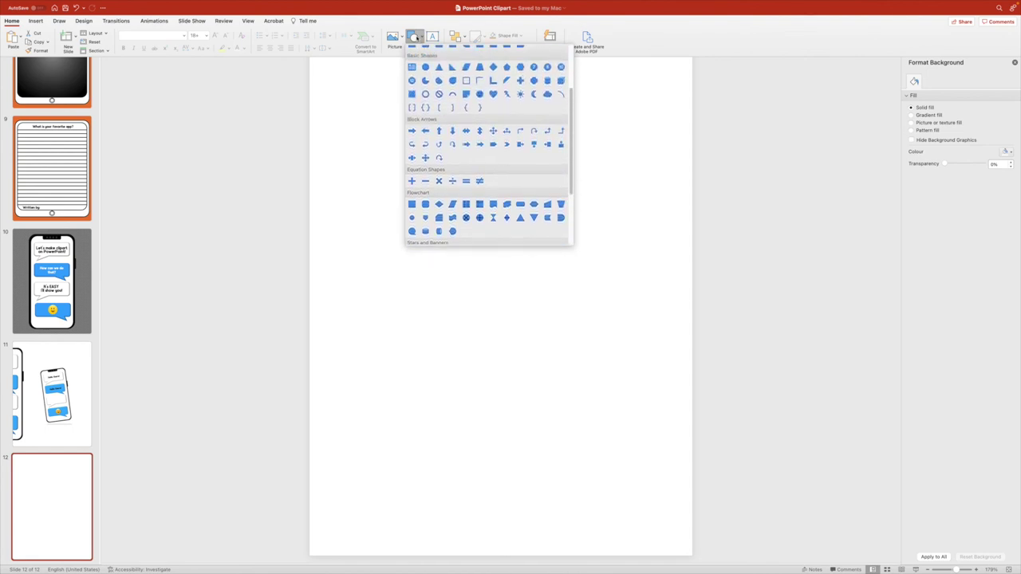
left_click(414, 36)
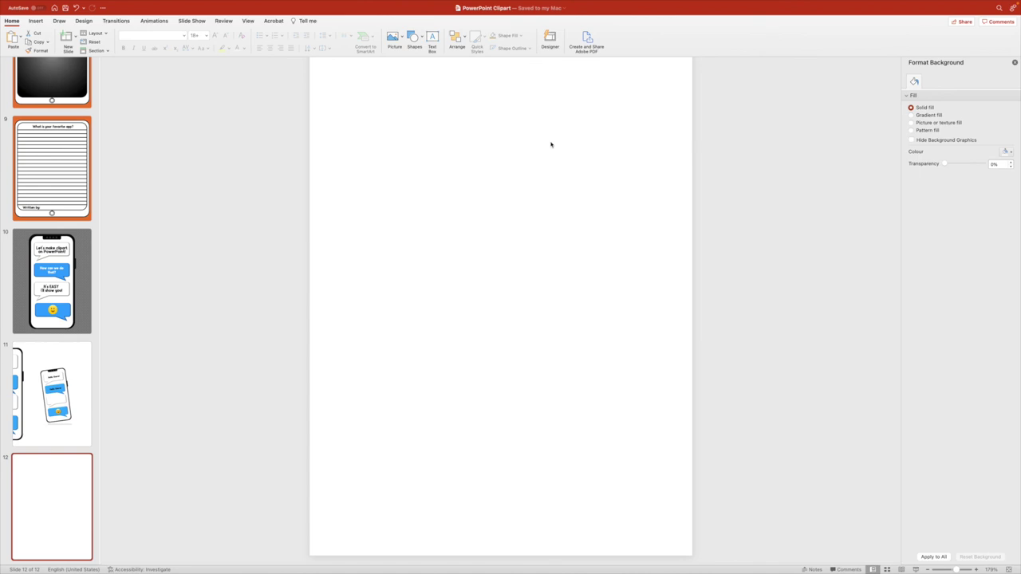